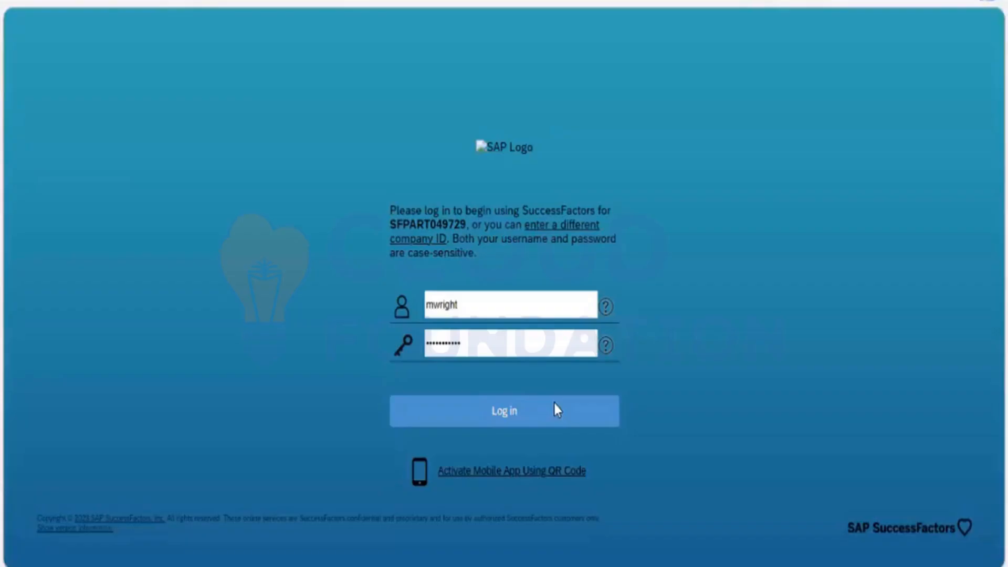
Log in to the SFPART049729 company instance and open Configure Object Definitions through the action search.
{"action": "left_click", "coordinate": [558, 410]}
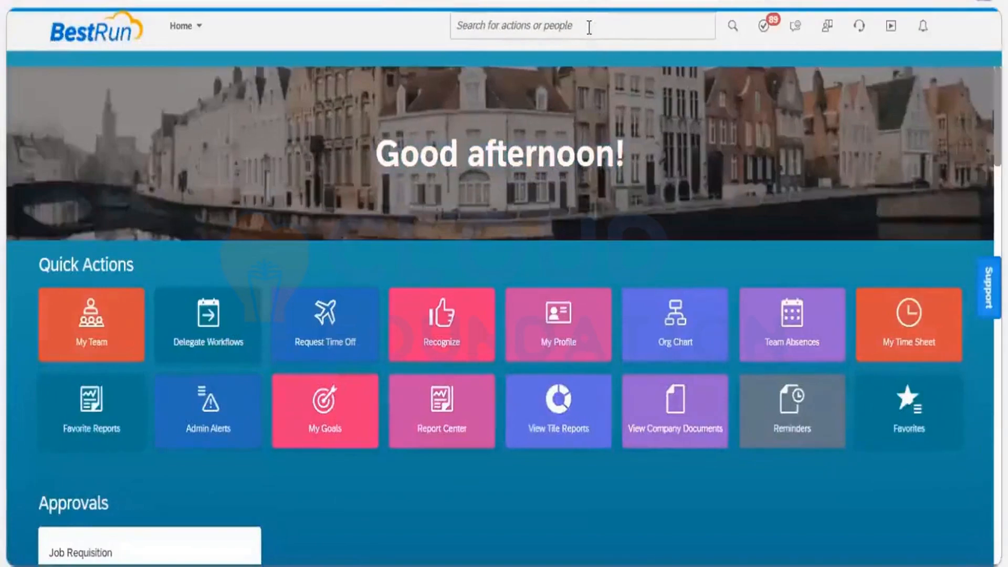
{"action": "left_click", "coordinate": [589, 26]}
{"action": "type", "text": "Con"}
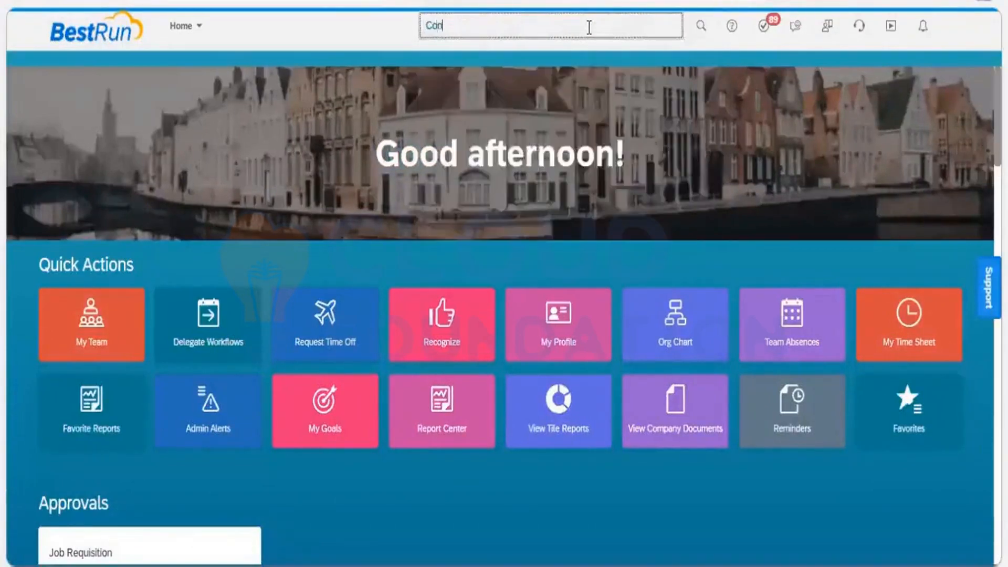
{"action": "type", "text": "figure"}
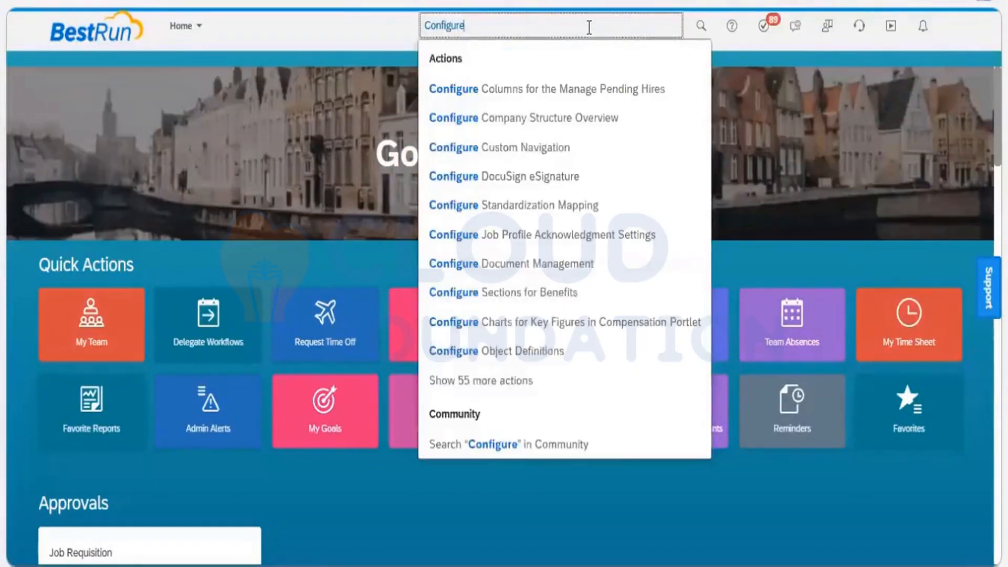
{"action": "type", "text": " objec"}
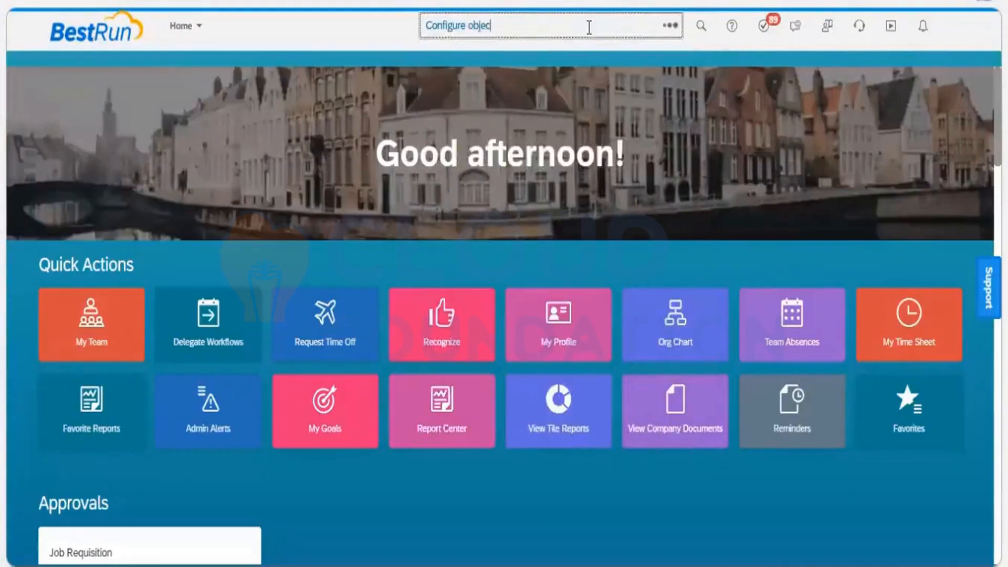
{"action": "type", "text": "t de"}
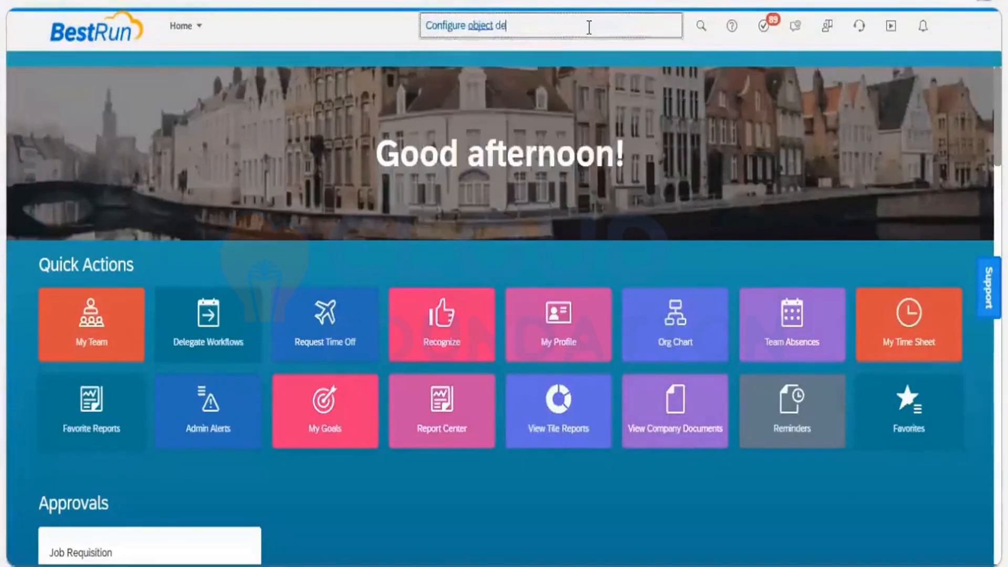
{"action": "type", "text": "finition"}
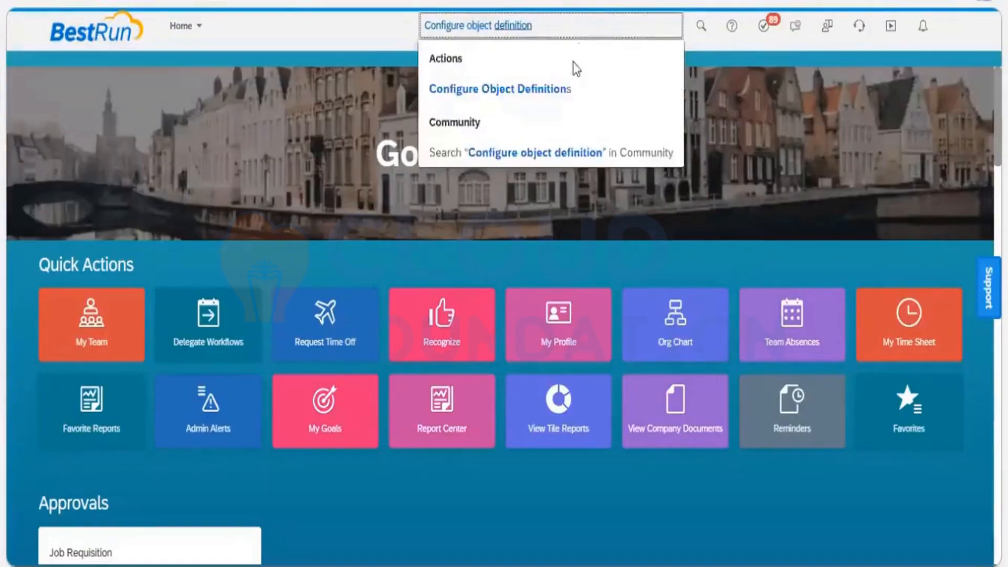
{"action": "left_click", "coordinate": [548, 95]}
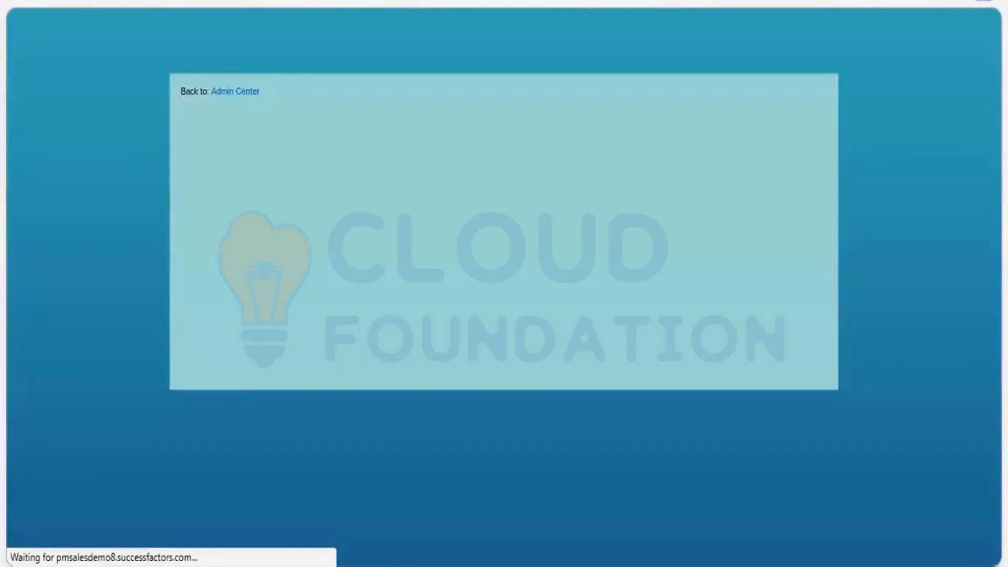
Duplicate the Configure Object Definitions browser tab and open Manage Data in one of the two tabs.
{"action": "right_click", "coordinate": [141, 1]}
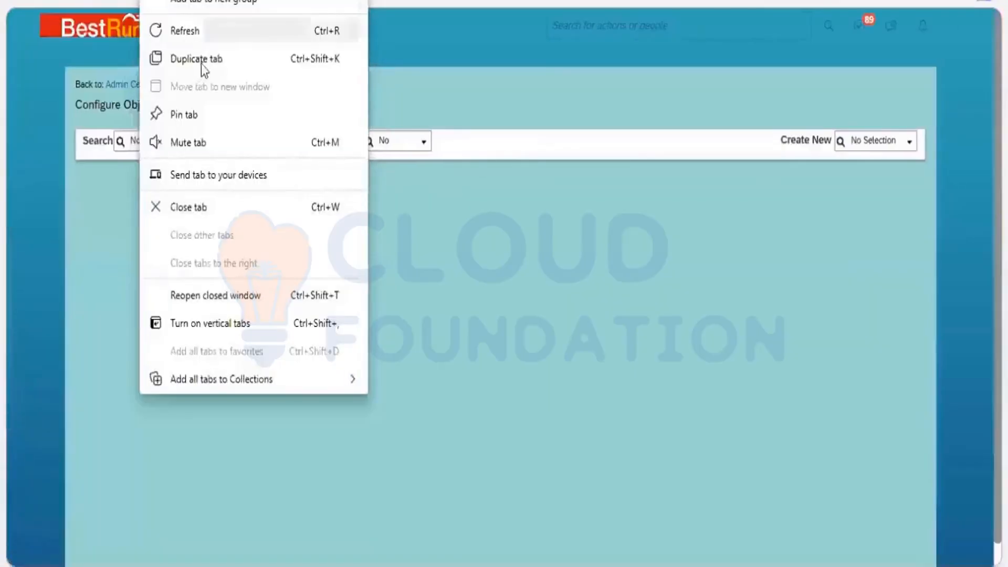
{"action": "left_click", "coordinate": [201, 62]}
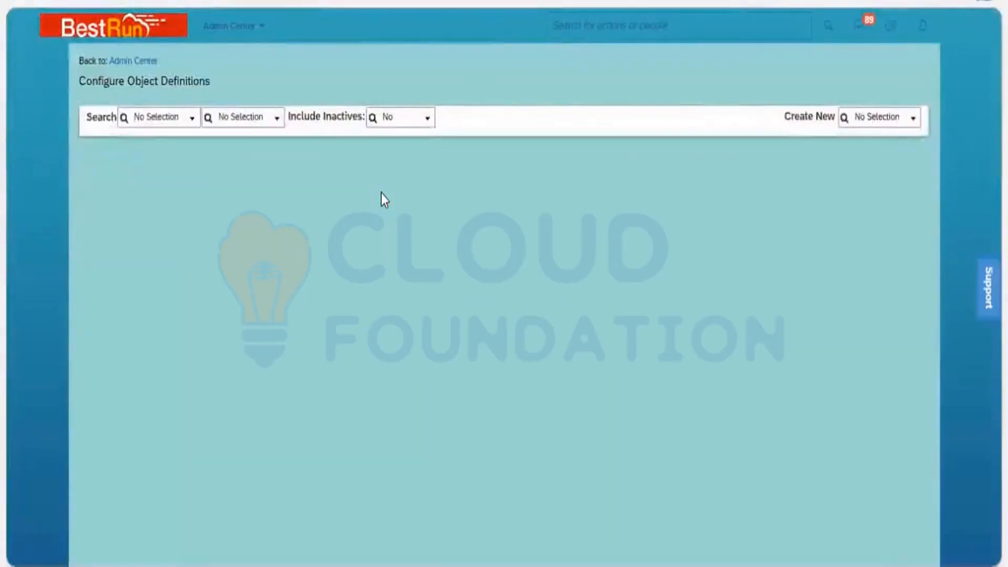
{"action": "left_click", "coordinate": [571, 23]}
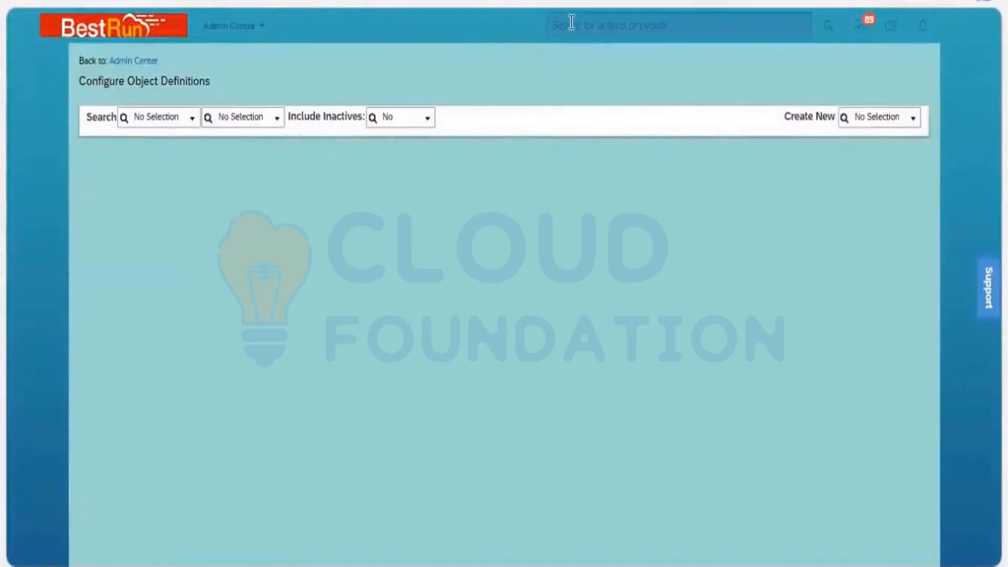
{"action": "type", "text": "Manage"}
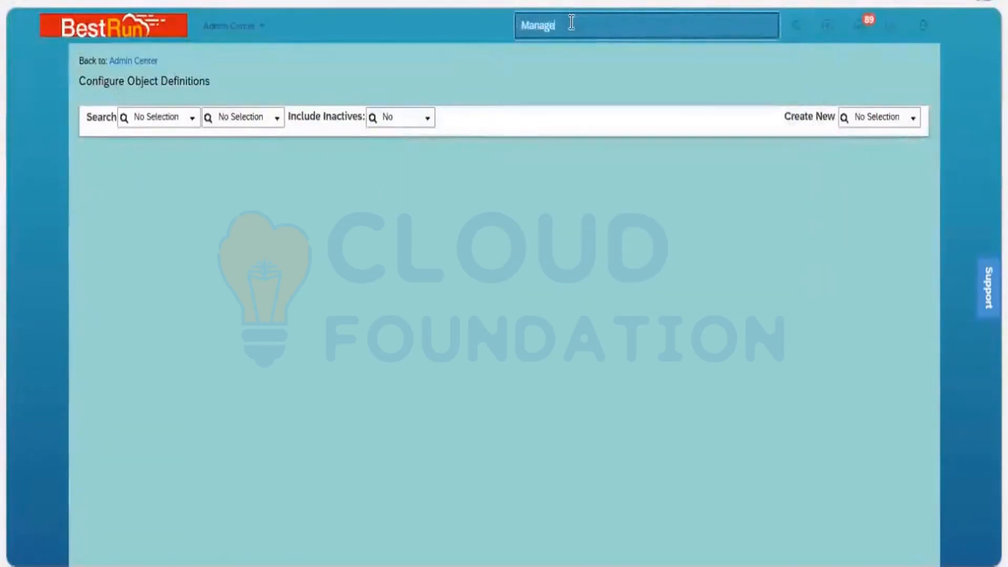
{"action": "type", "text": " data"}
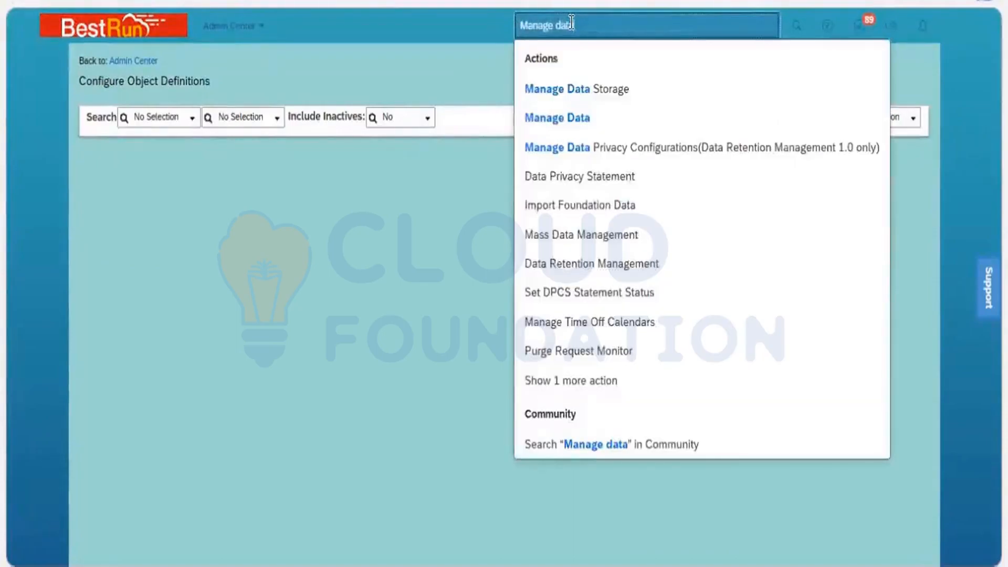
{"action": "left_click", "coordinate": [579, 121]}
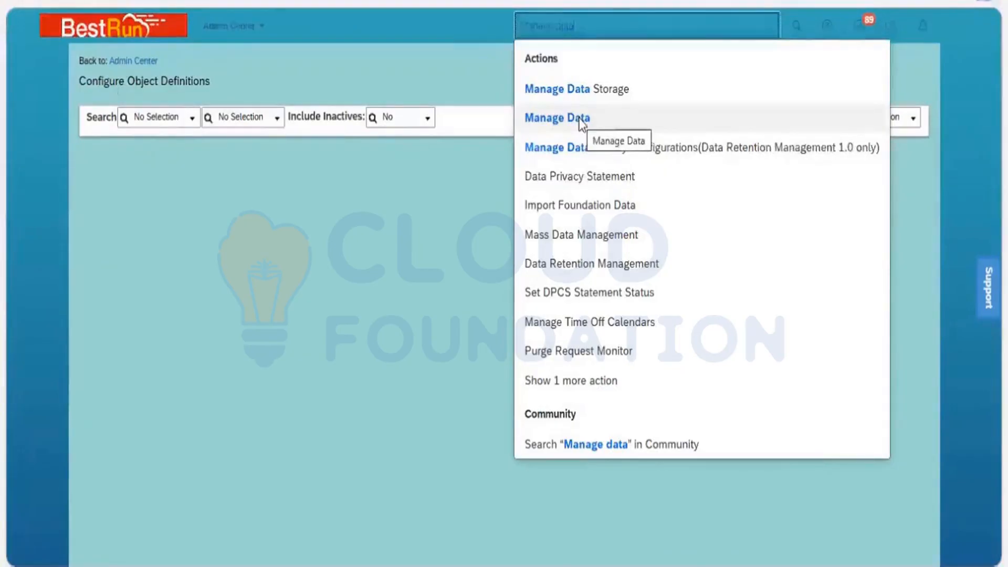
{"action": "left_click", "coordinate": [580, 122]}
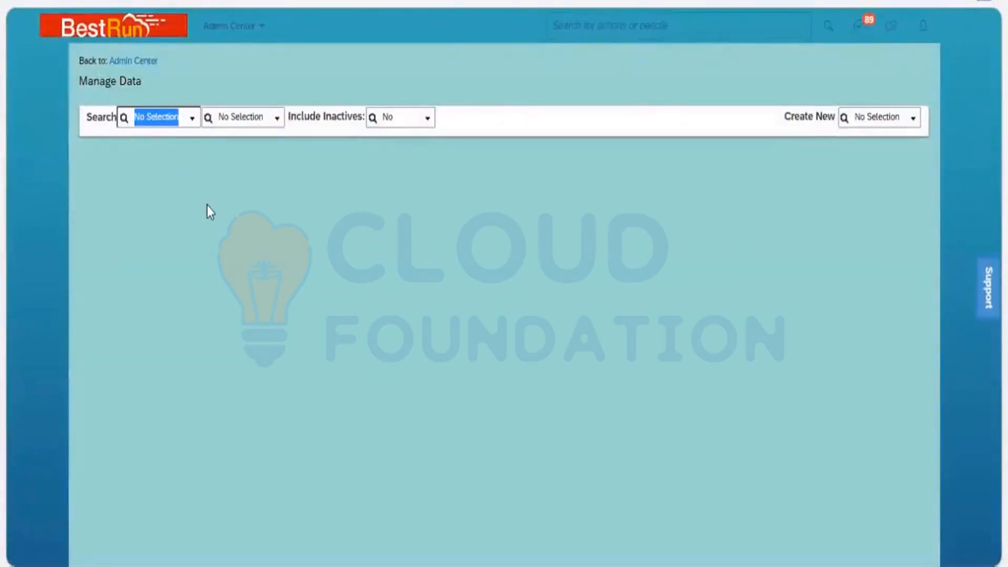
Set the Manage Data search to the Business Unit object and list its existing records.
{"action": "type", "text": "business"}
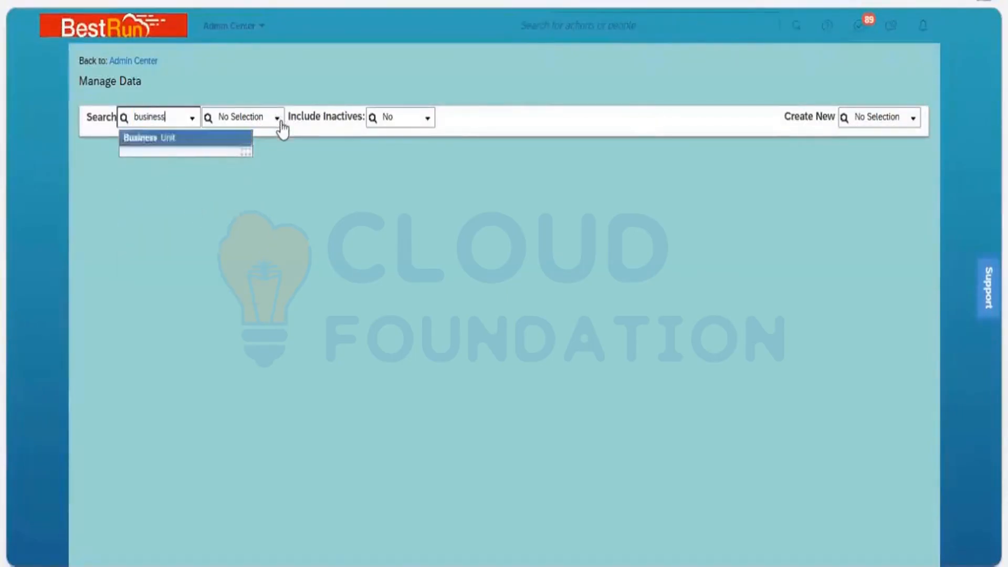
{"action": "key", "text": "Down"}
{"action": "key", "text": "Return"}
{"action": "left_click", "coordinate": [281, 122]}
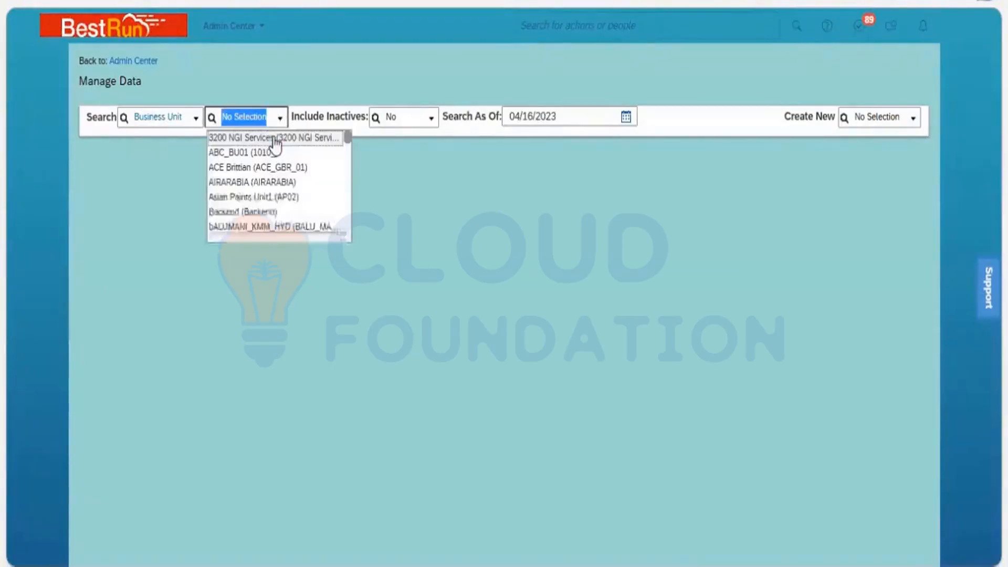
{"action": "key", "text": "Return"}
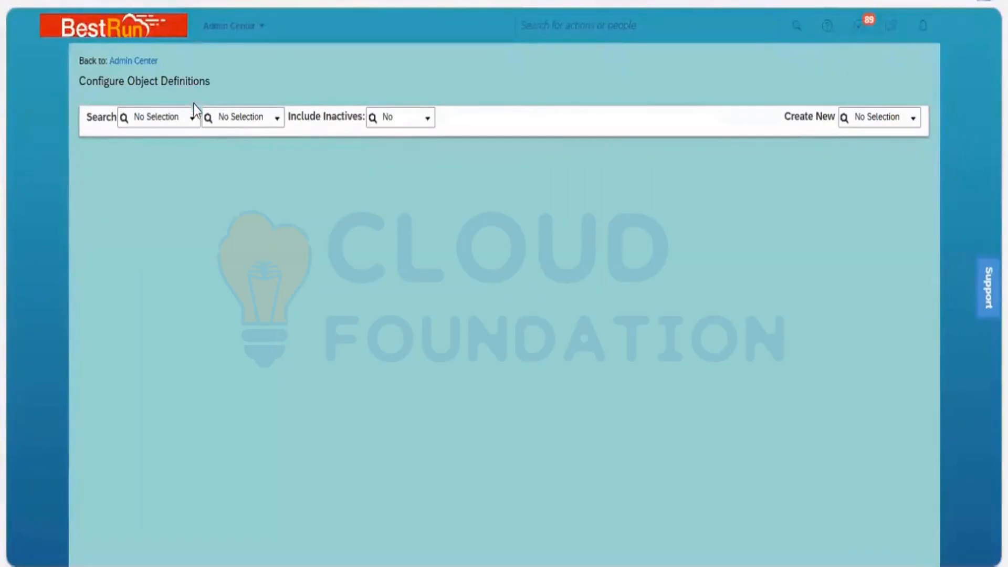
In Configure Object Definitions, search by Object Definition and open the Business Unit definition.
{"action": "left_click", "coordinate": [194, 121]}
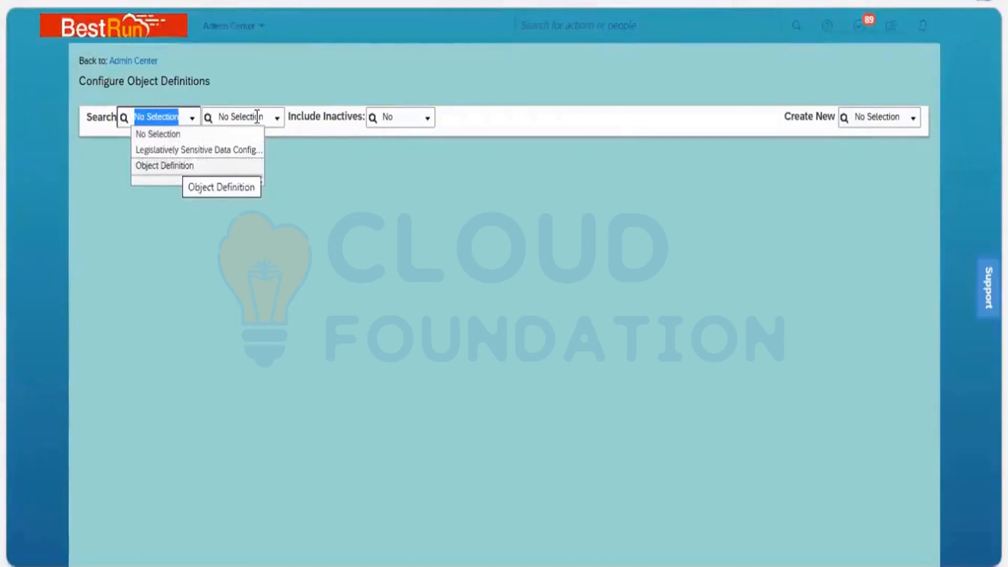
{"action": "left_click", "coordinate": [164, 166]}
{"action": "left_click", "coordinate": [292, 121]}
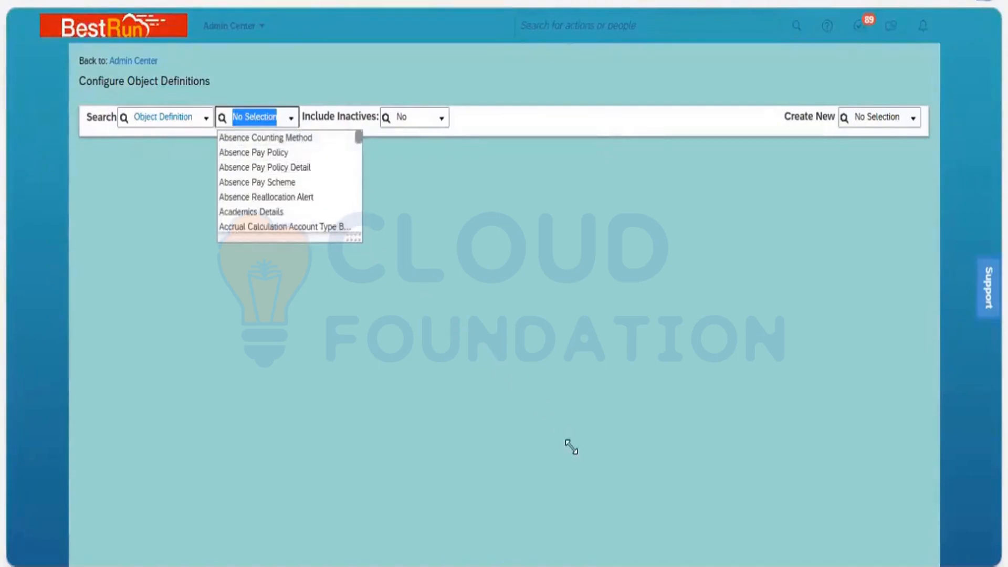
{"action": "left_click_drag", "start_coordinate": [572, 447], "coordinate": [573, 447]}
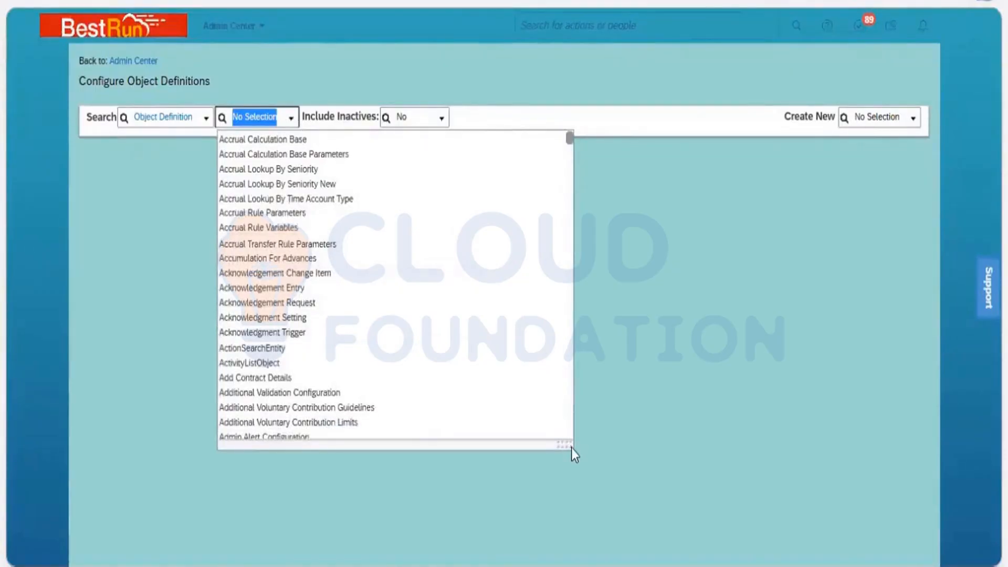
{"action": "type", "text": "busines"}
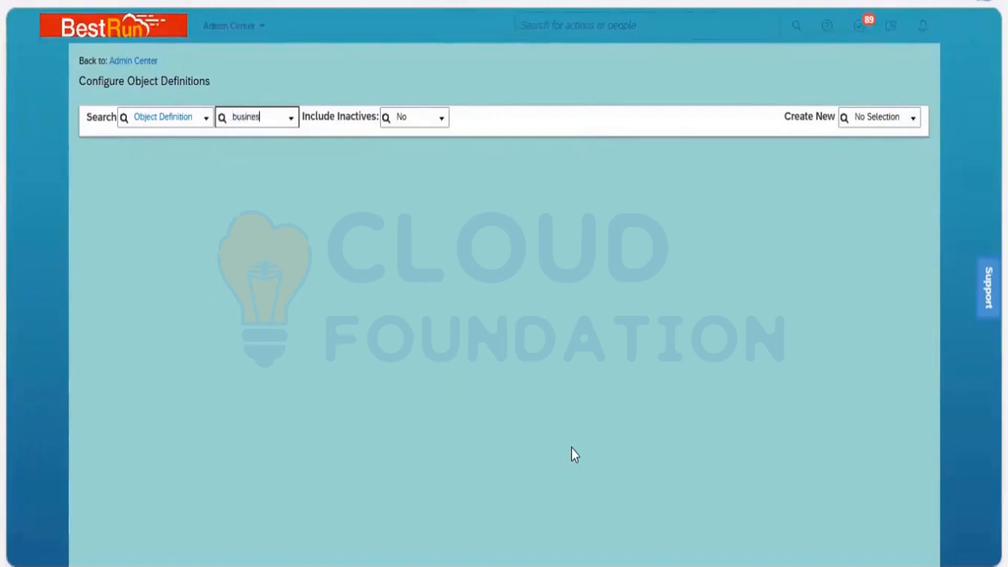
{"action": "type", "text": "s"}
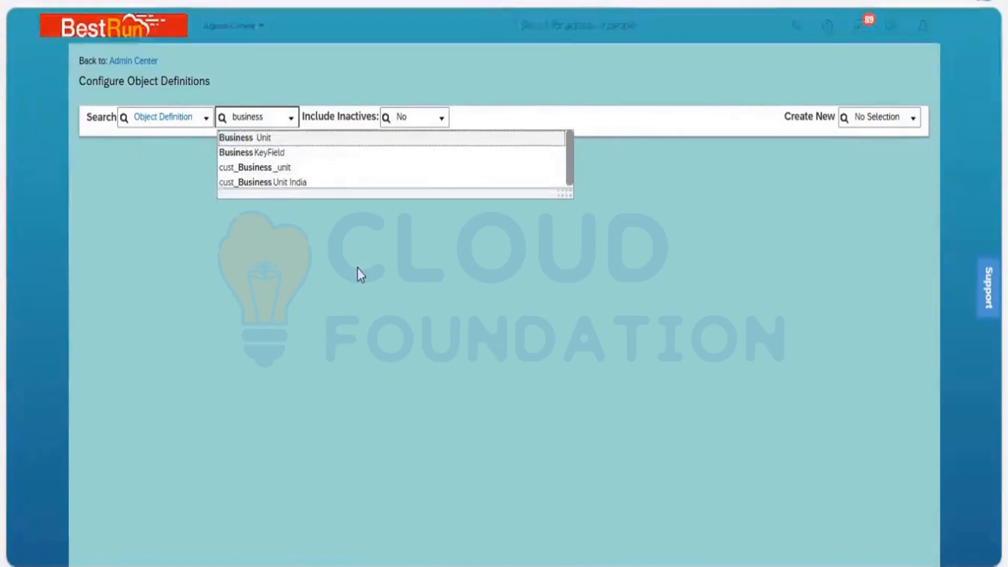
{"action": "key", "text": "Return"}
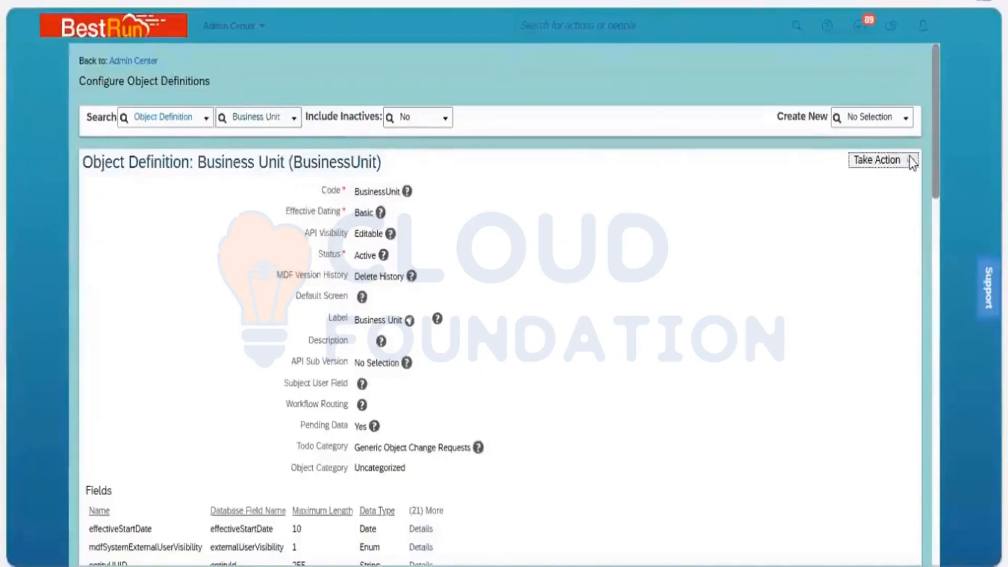
Open the Business Unit definition for correction and review its general settings and Fields list.
{"action": "left_click", "coordinate": [868, 167]}
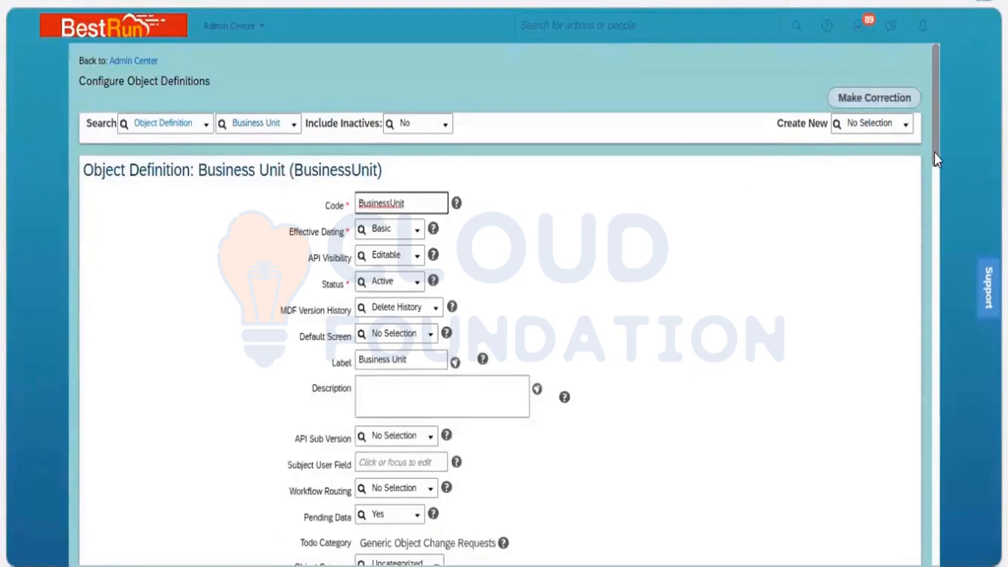
{"action": "scroll", "coordinate": [934, 201], "scroll_direction": "down", "scroll_amount": 4}
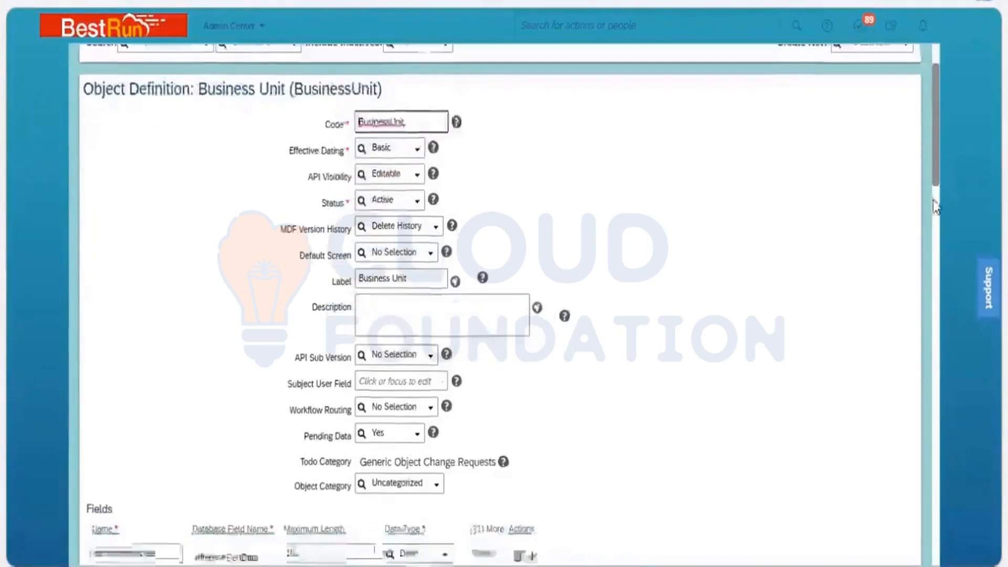
{"action": "scroll", "coordinate": [931, 181], "scroll_direction": "up", "scroll_amount": 3}
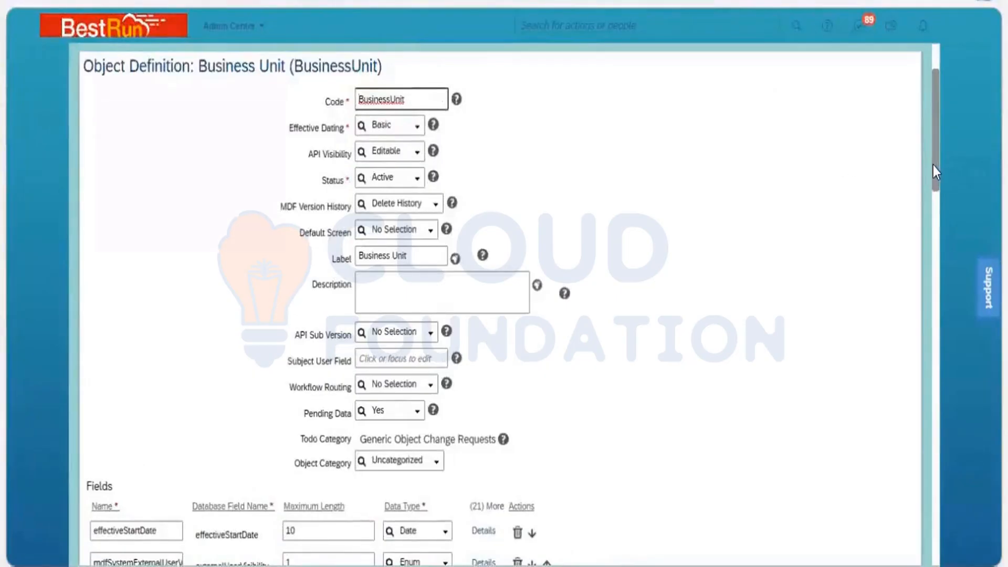
{"action": "scroll", "coordinate": [937, 203], "scroll_direction": "down", "scroll_amount": 5}
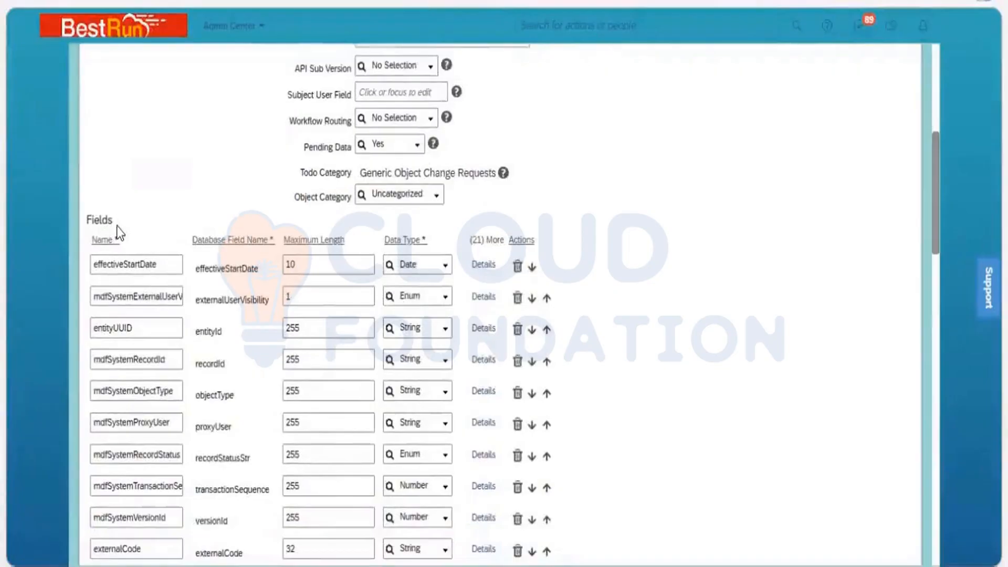
{"action": "left_click_drag", "start_coordinate": [83, 226], "coordinate": [87, 221]}
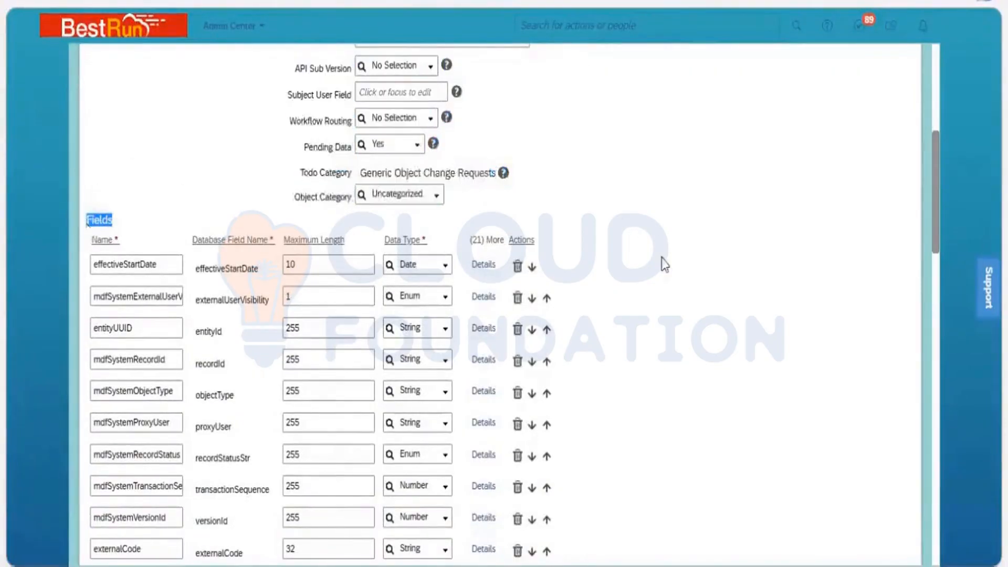
{"action": "left_click", "coordinate": [877, 219]}
{"action": "left_click_drag", "start_coordinate": [938, 212], "coordinate": [940, 269]}
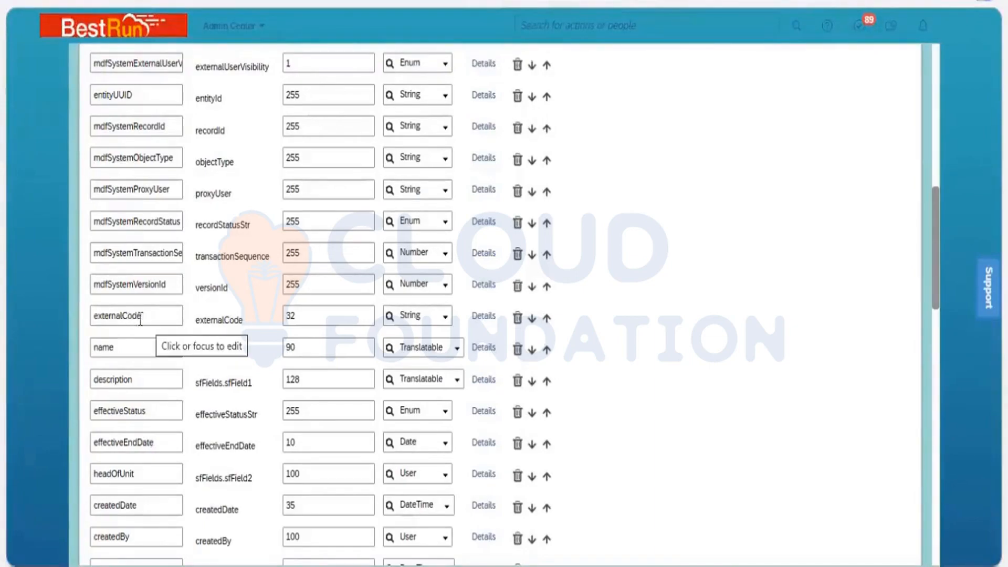
Open the details of the externalCode field and examine its data type, required, visibility, status, label and rule settings.
{"action": "left_click", "coordinate": [479, 315]}
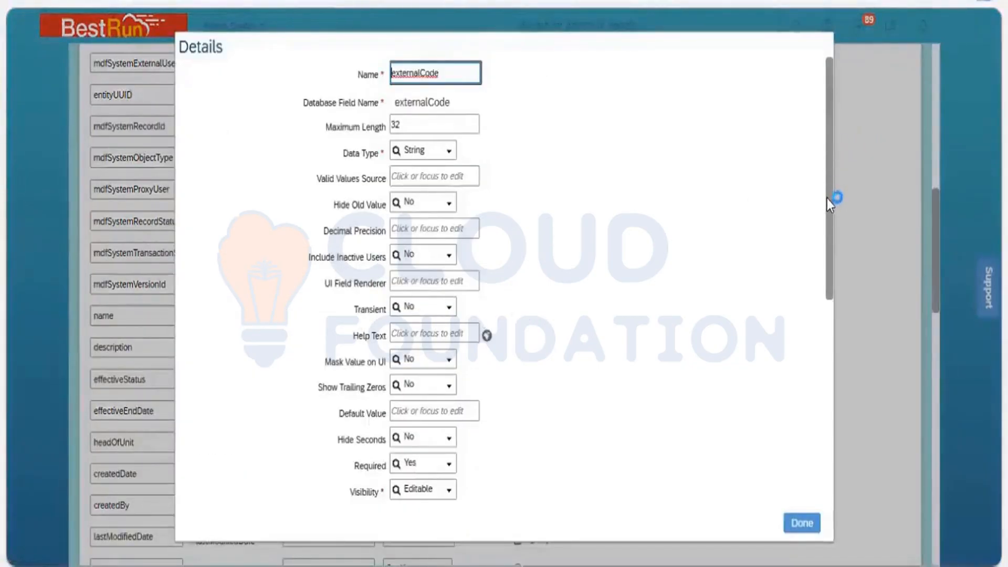
{"action": "scroll", "coordinate": [833, 285], "scroll_direction": "down", "scroll_amount": 5}
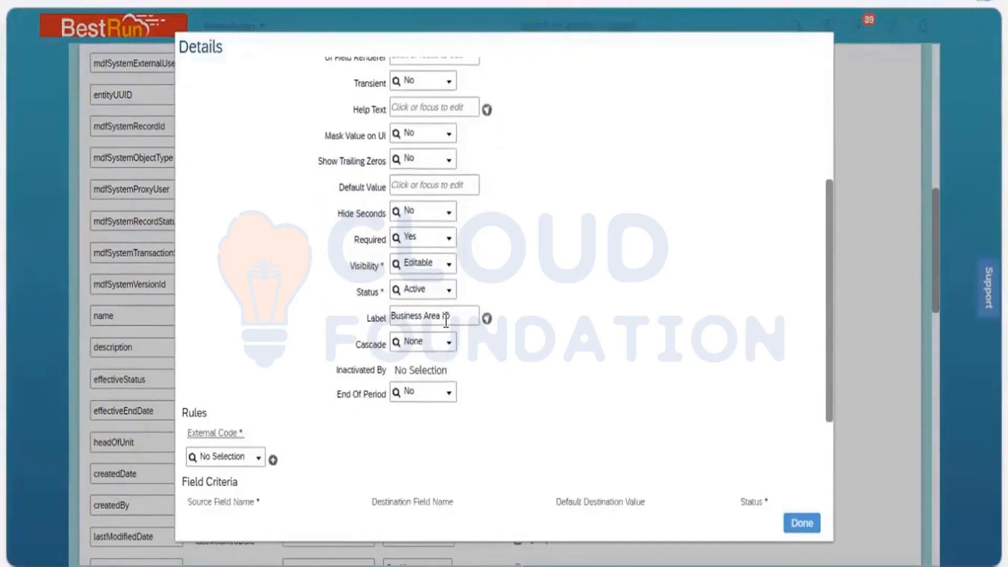
{"action": "left_click", "coordinate": [447, 321]}
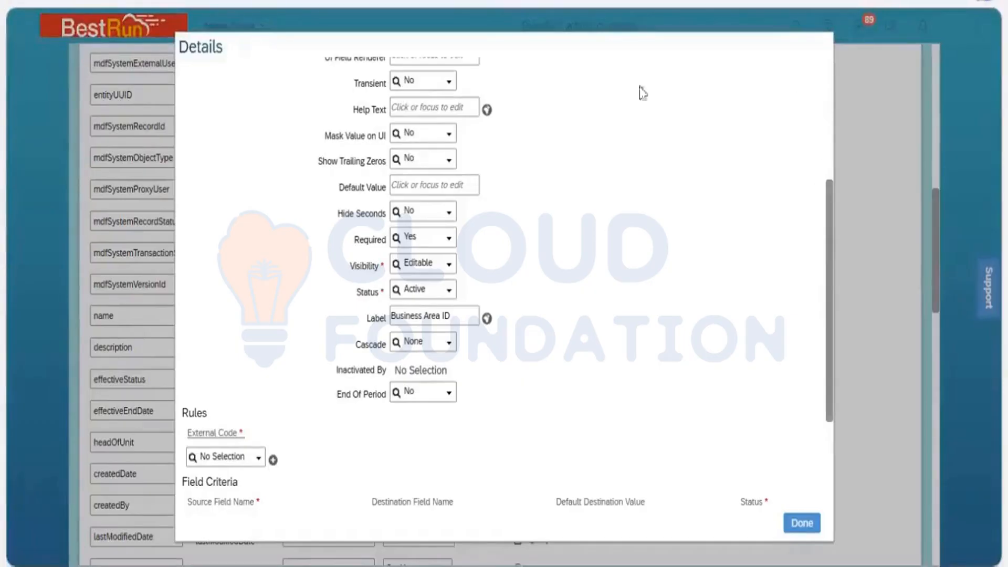
{"action": "scroll", "coordinate": [464, 94], "scroll_direction": "up", "scroll_amount": 3}
{"action": "scroll", "coordinate": [465, 94], "scroll_direction": "up", "scroll_amount": 2}
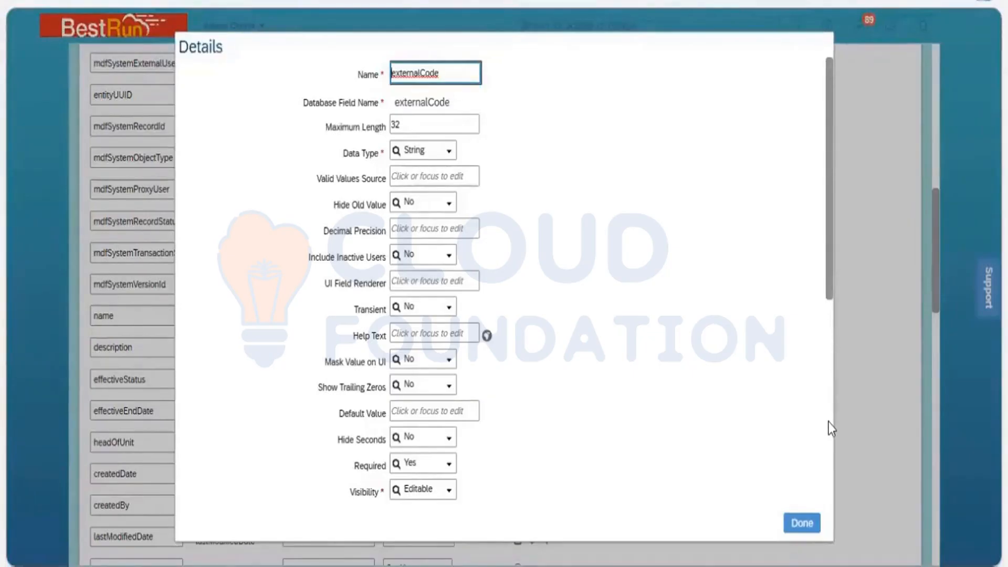
{"action": "scroll", "coordinate": [829, 422], "scroll_direction": "down", "scroll_amount": 6}
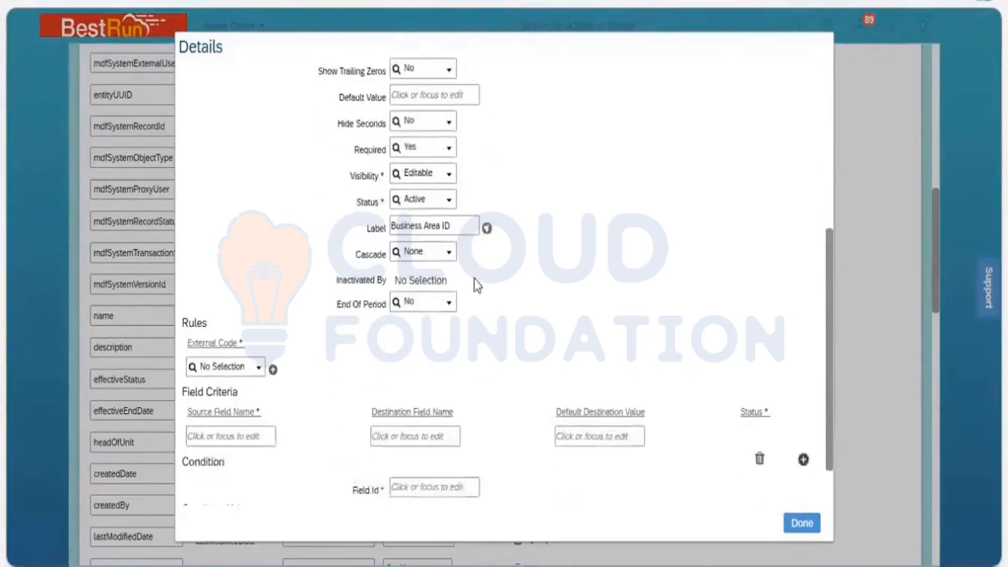
{"action": "scroll", "coordinate": [452, 262], "scroll_direction": "up", "scroll_amount": 1}
{"action": "left_click", "coordinate": [441, 252]}
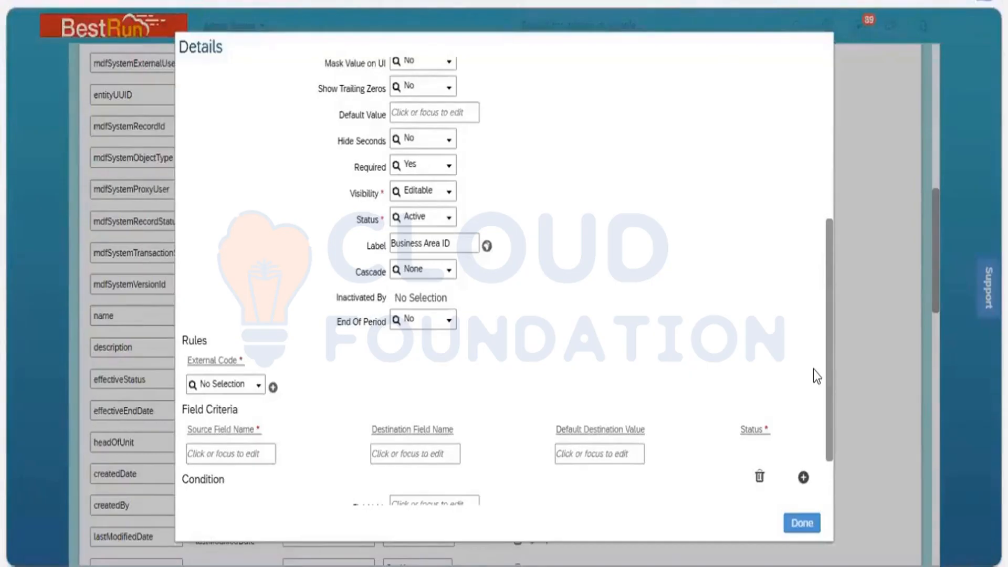
Examine the Visibility options available for the externalCode field, keeping the existing choice.
{"action": "left_click_drag", "start_coordinate": [830, 387], "coordinate": [805, 323]}
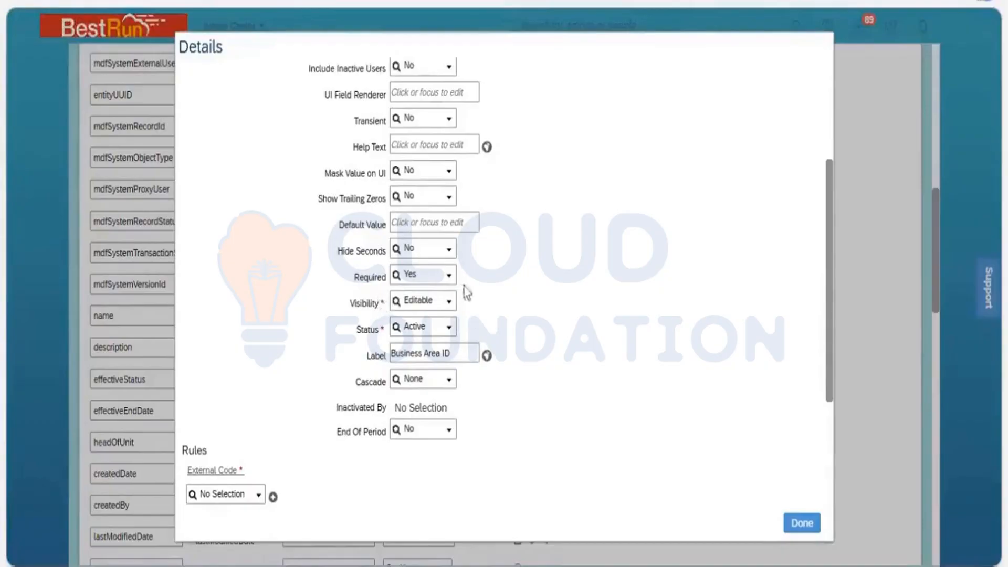
{"action": "left_click", "coordinate": [450, 304]}
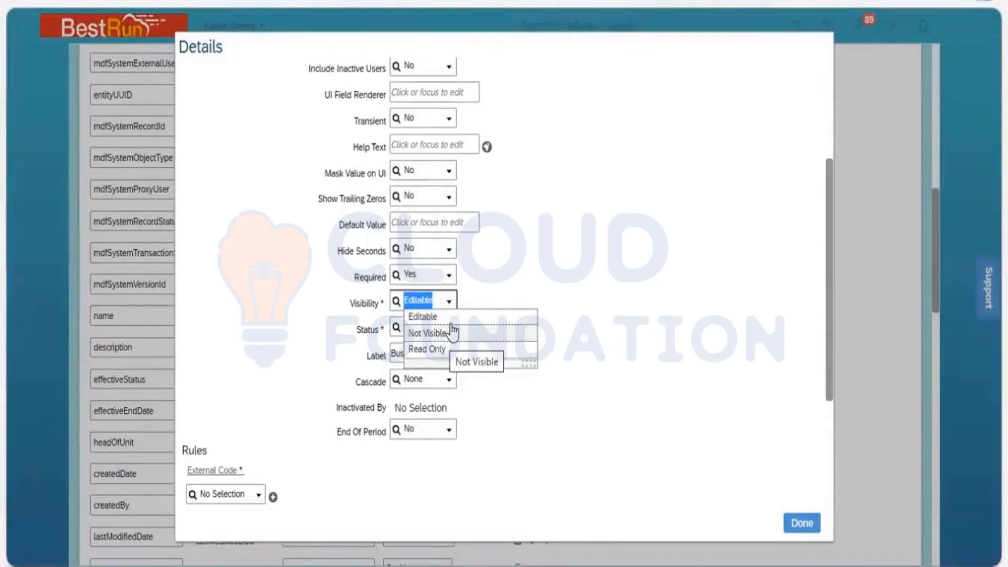
{"action": "left_click", "coordinate": [500, 286]}
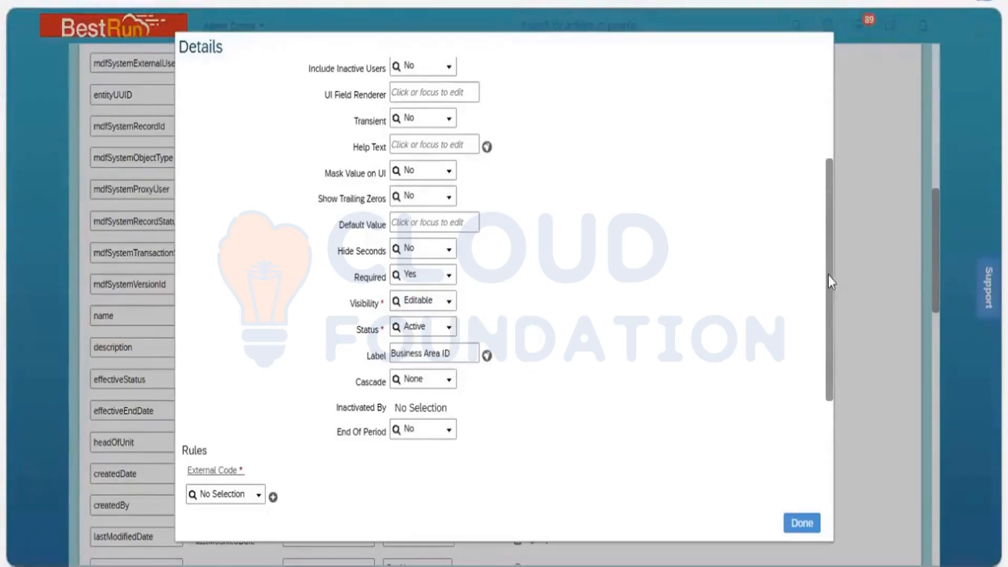
Examine the externalCode field's name, maximum length and data type settings in its details.
{"action": "scroll", "coordinate": [826, 210], "scroll_direction": "up", "scroll_amount": 3}
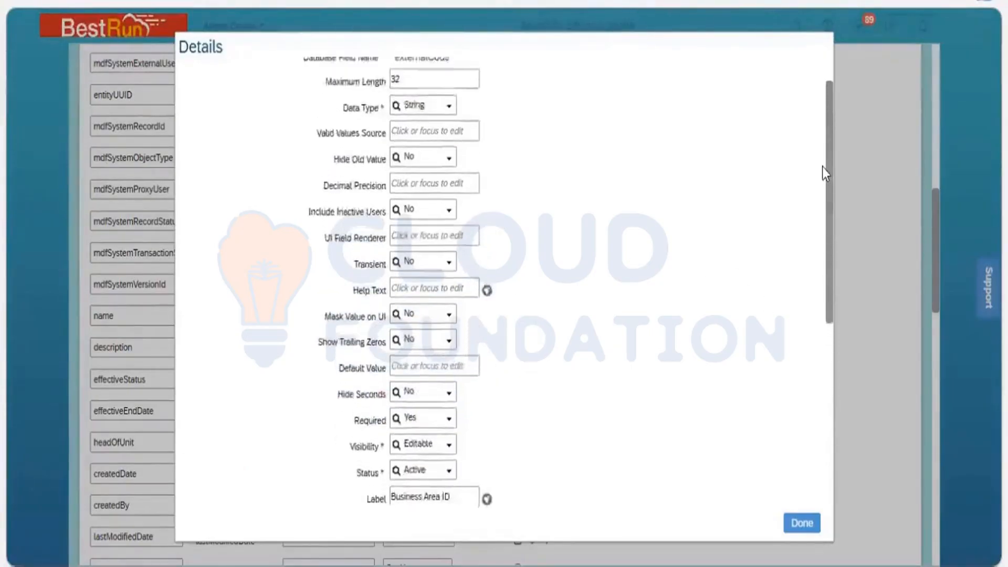
{"action": "scroll", "coordinate": [822, 158], "scroll_direction": "up", "scroll_amount": 1}
{"action": "left_click", "coordinate": [402, 122]}
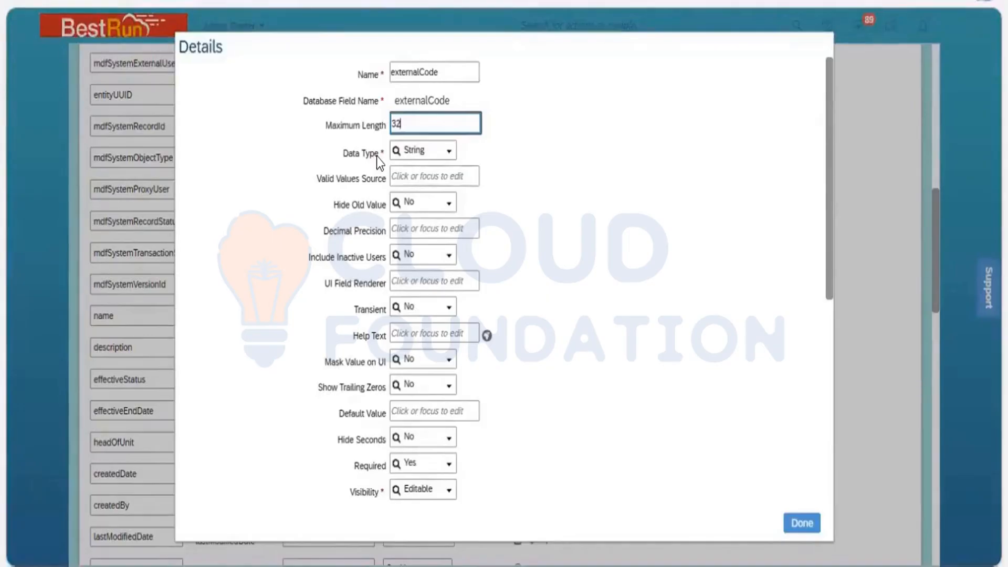
{"action": "left_click_drag", "start_coordinate": [377, 156], "coordinate": [344, 154]}
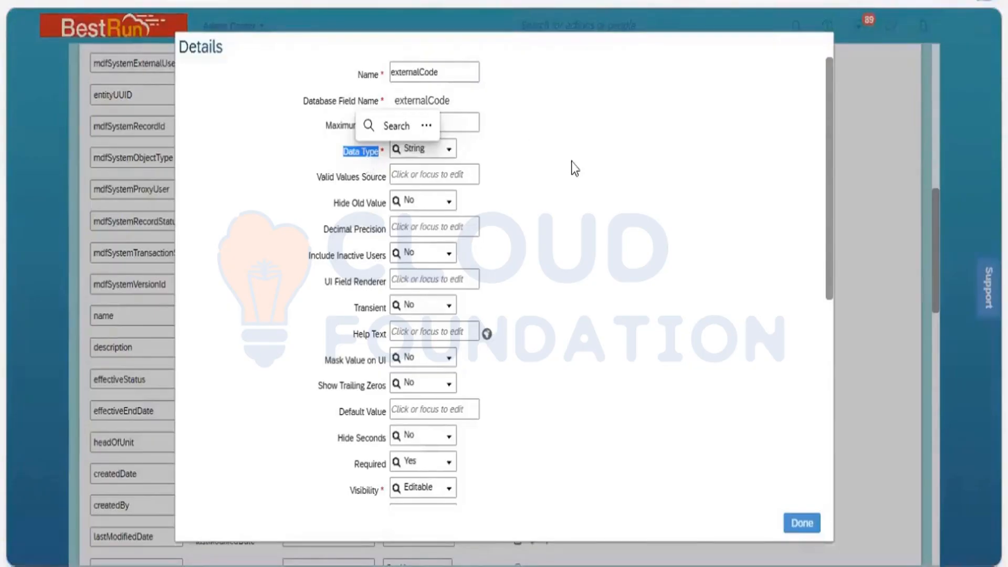
{"action": "left_click", "coordinate": [450, 152]}
{"action": "left_click", "coordinate": [623, 184]}
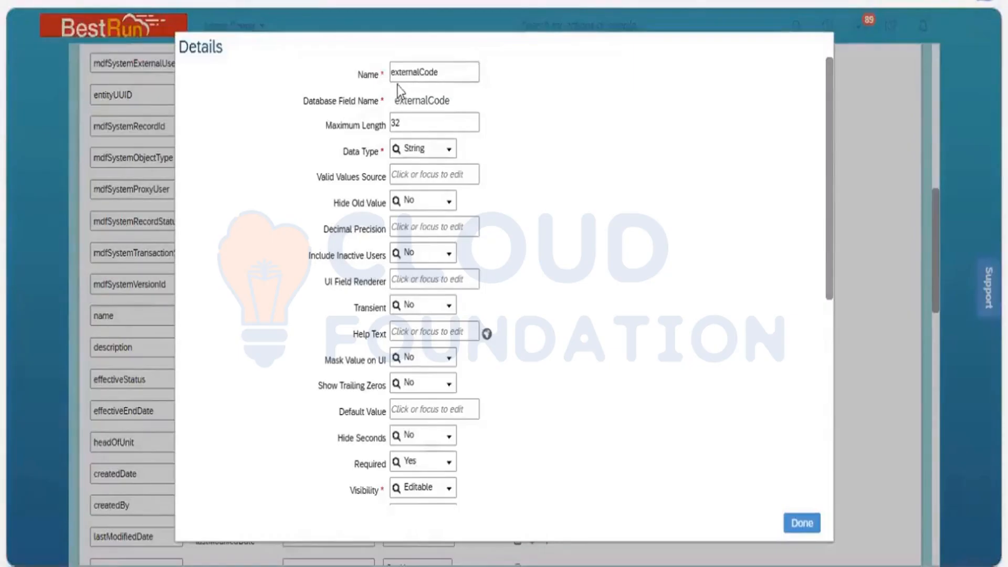
{"action": "left_click", "coordinate": [434, 80]}
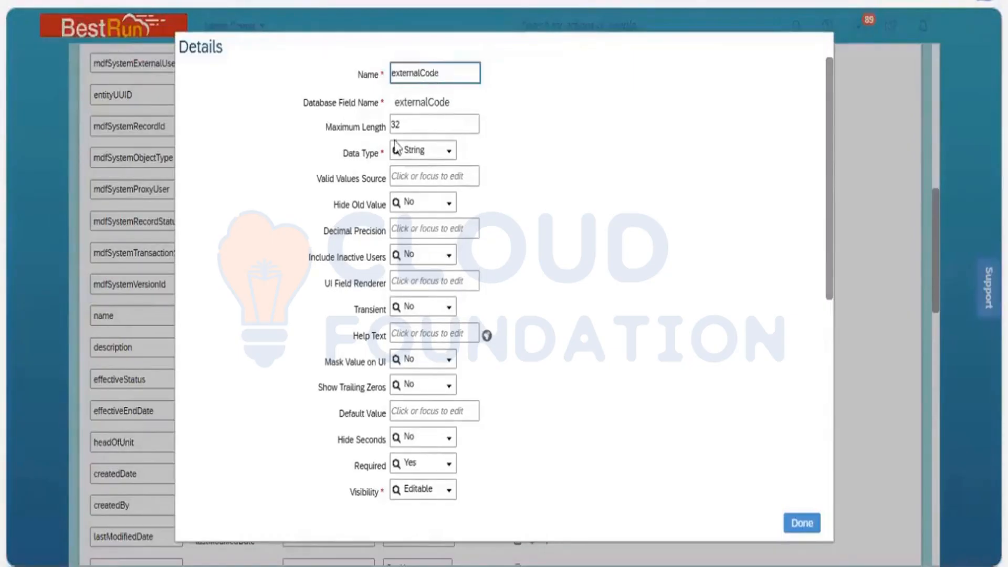
{"action": "left_click", "coordinate": [446, 95]}
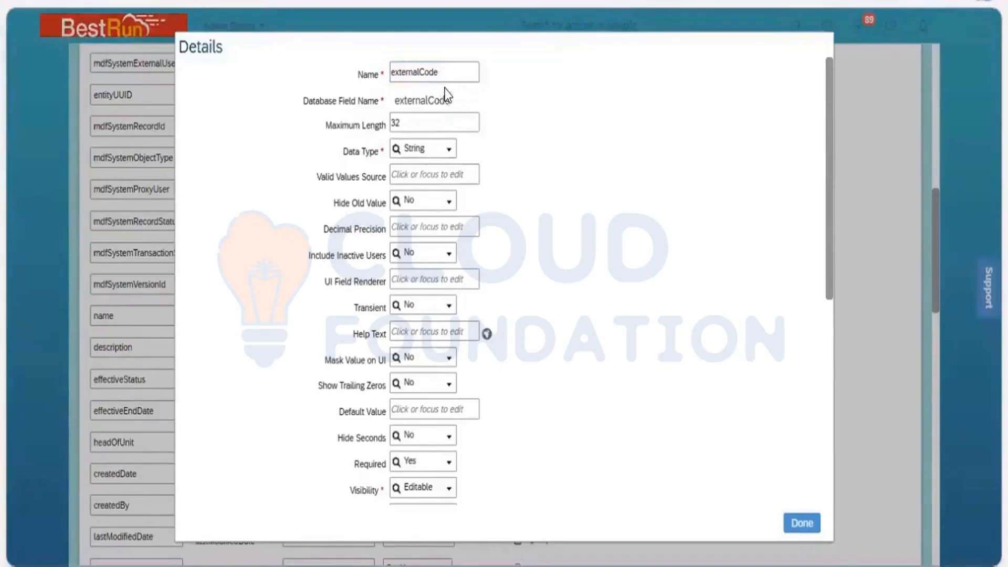
{"action": "left_click", "coordinate": [415, 125]}
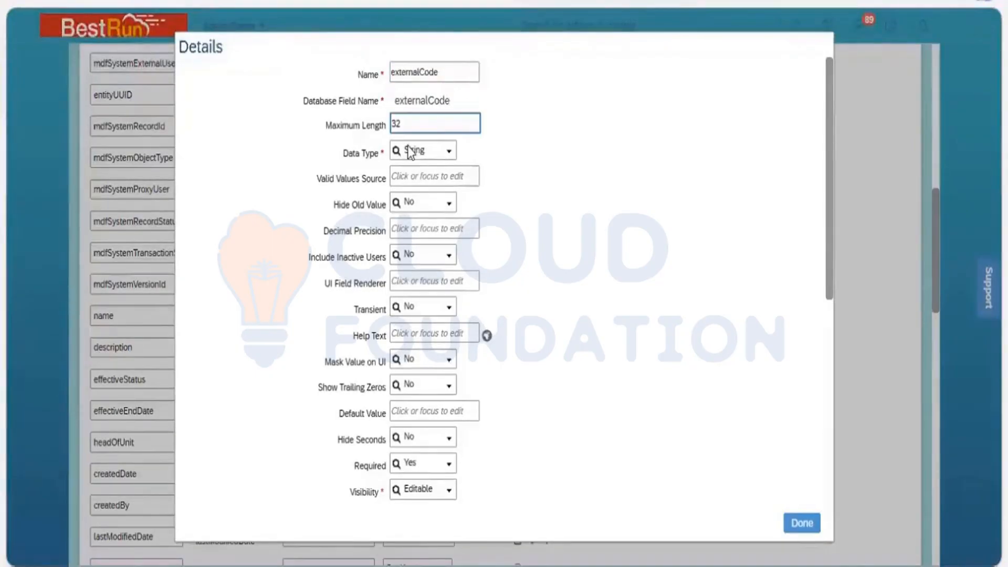
{"action": "left_click", "coordinate": [359, 162]}
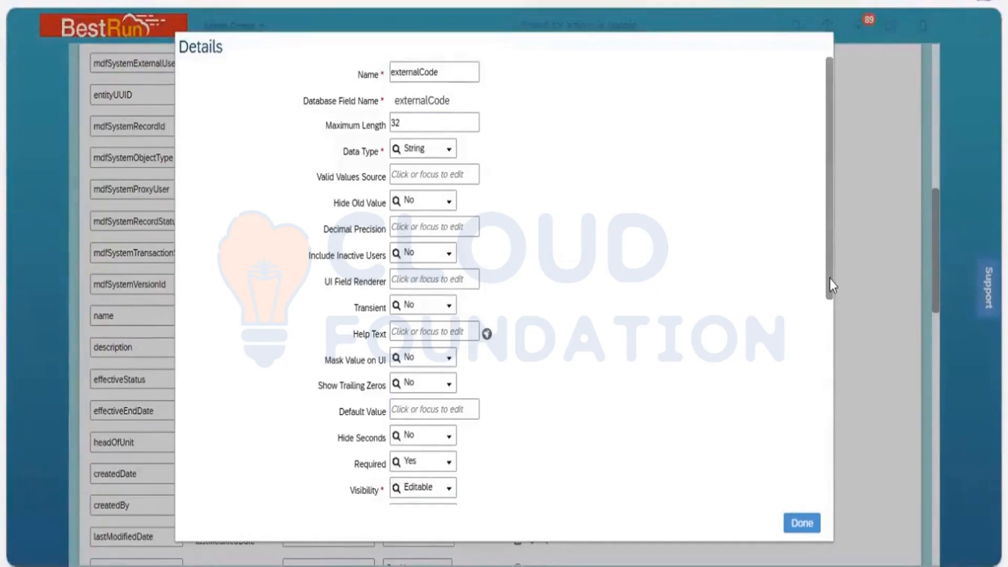
Review the full set of externalCode settings through to the rules section, and close the field's details.
{"action": "scroll", "coordinate": [836, 326], "scroll_direction": "down", "scroll_amount": 3}
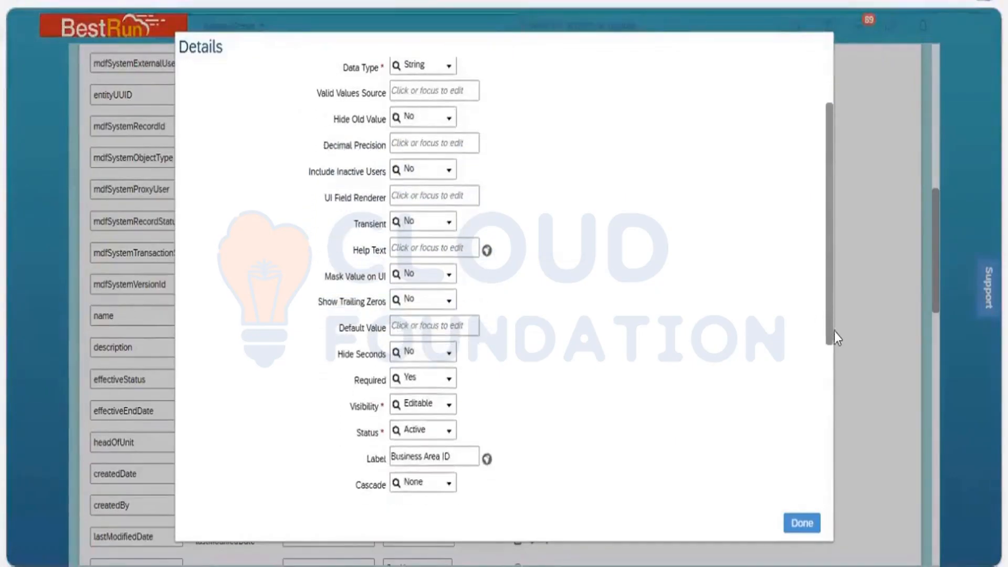
{"action": "scroll", "coordinate": [842, 378], "scroll_direction": "down", "scroll_amount": 4}
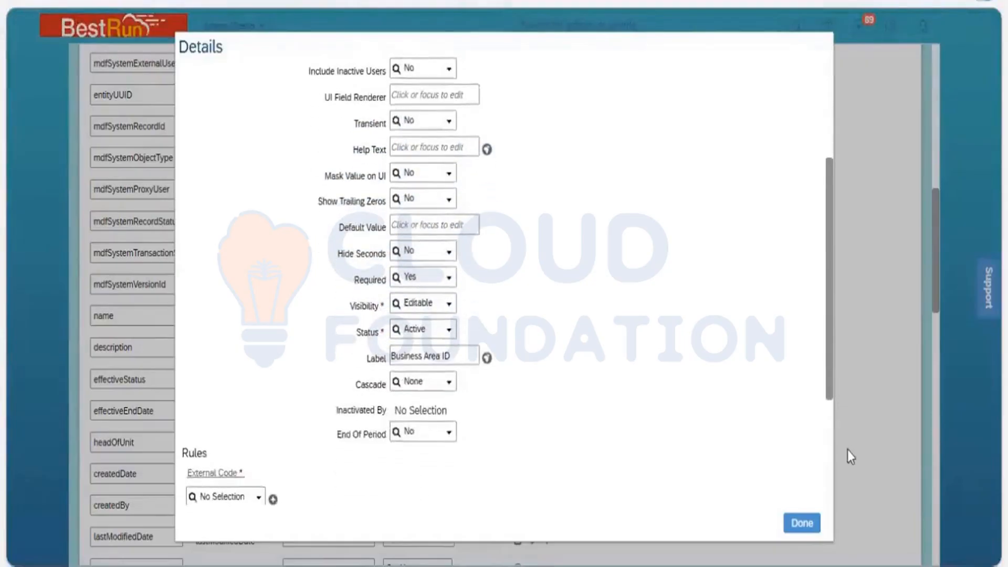
{"action": "scroll", "coordinate": [851, 457], "scroll_direction": "down", "scroll_amount": 5}
{"action": "scroll", "coordinate": [824, 209], "scroll_direction": "up", "scroll_amount": 8}
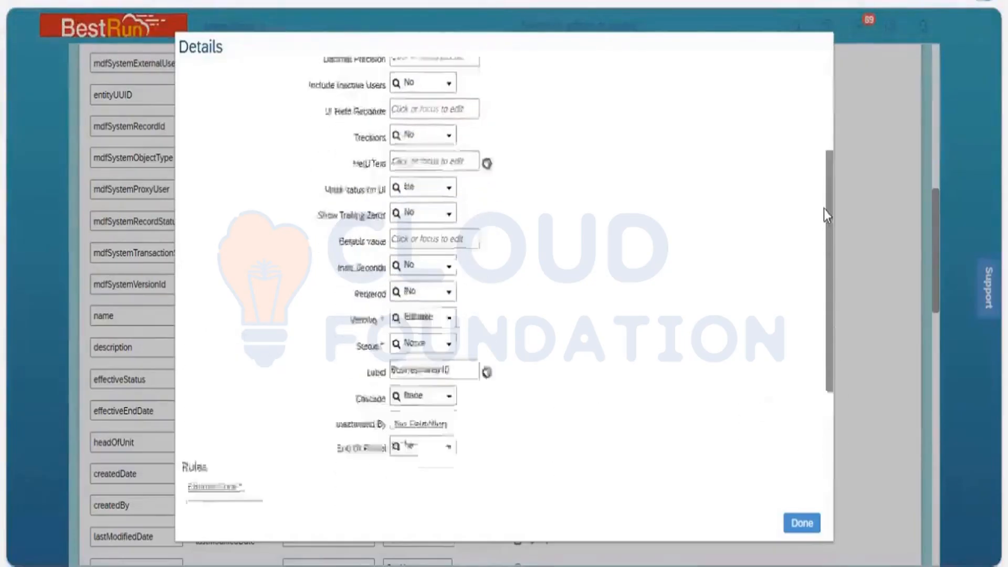
{"action": "scroll", "coordinate": [824, 210], "scroll_direction": "up", "scroll_amount": 2}
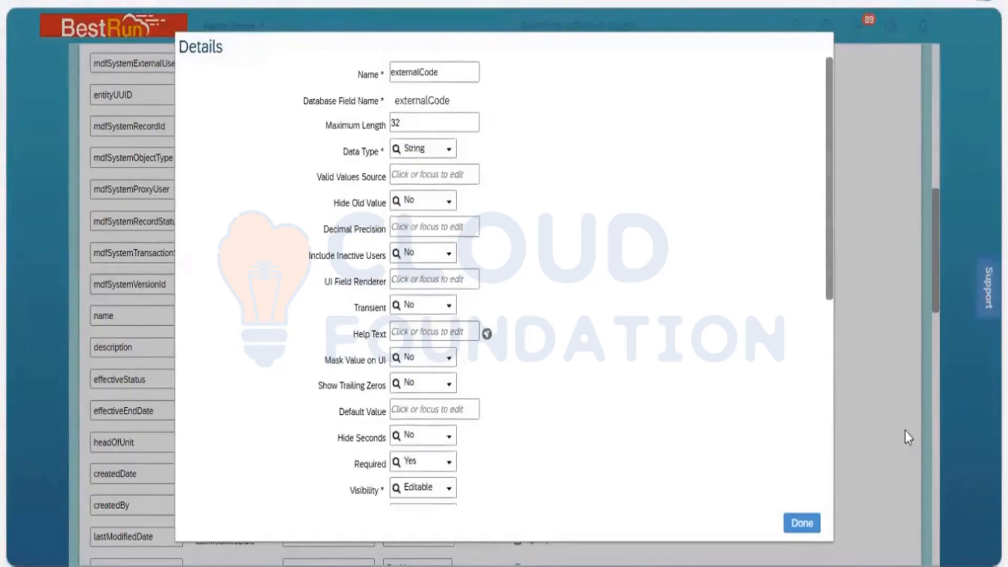
{"action": "left_click", "coordinate": [817, 523]}
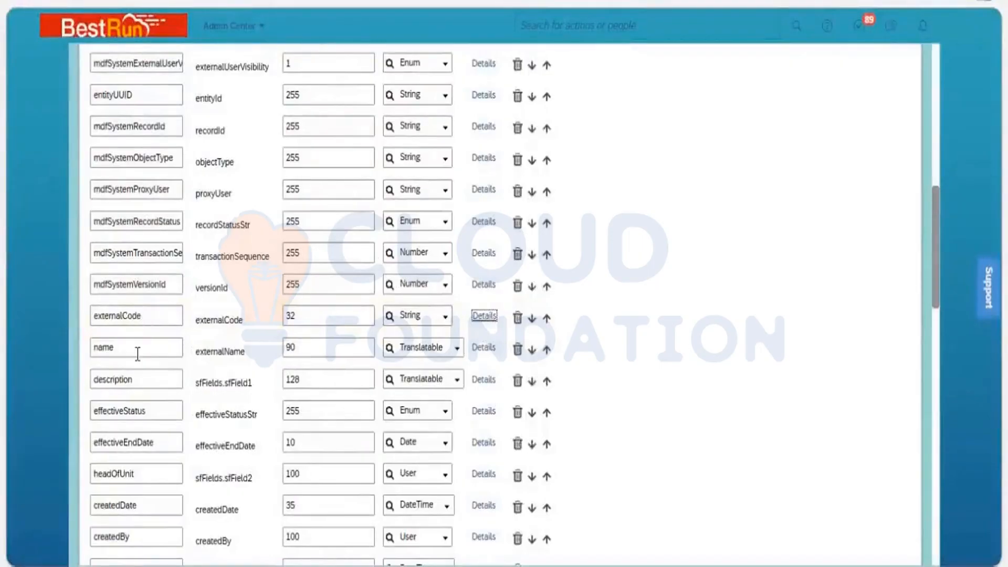
Open the details of the name field and examine its required, visibility, status and label settings.
{"action": "left_click", "coordinate": [483, 348]}
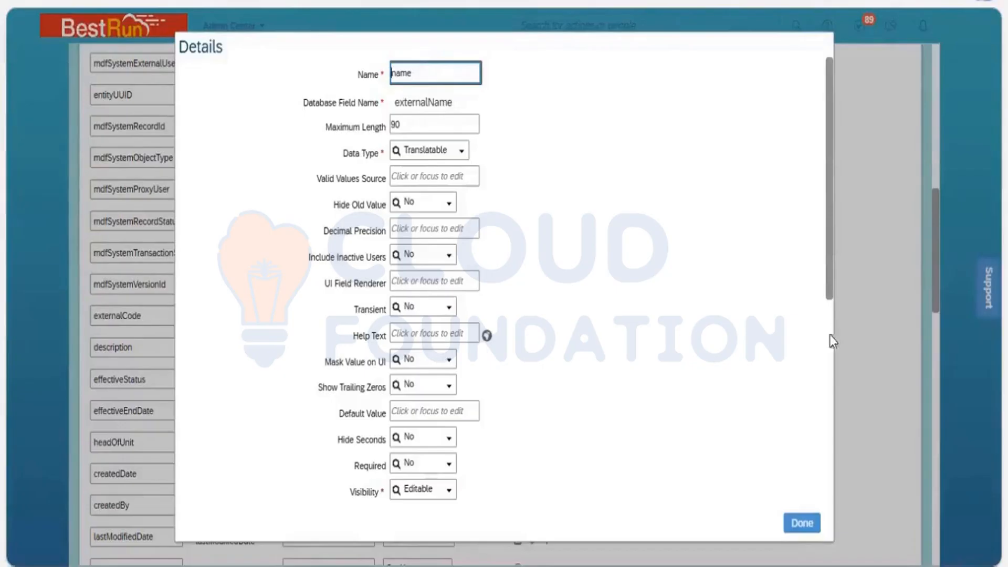
{"action": "scroll", "coordinate": [831, 495], "scroll_direction": "down", "scroll_amount": 8}
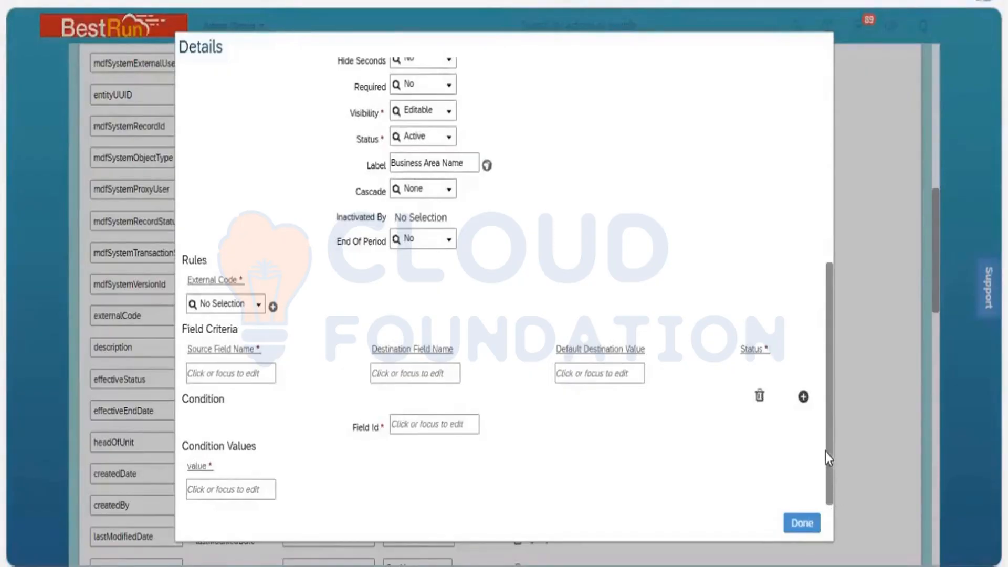
{"action": "scroll", "coordinate": [394, 240], "scroll_direction": "up", "scroll_amount": 2}
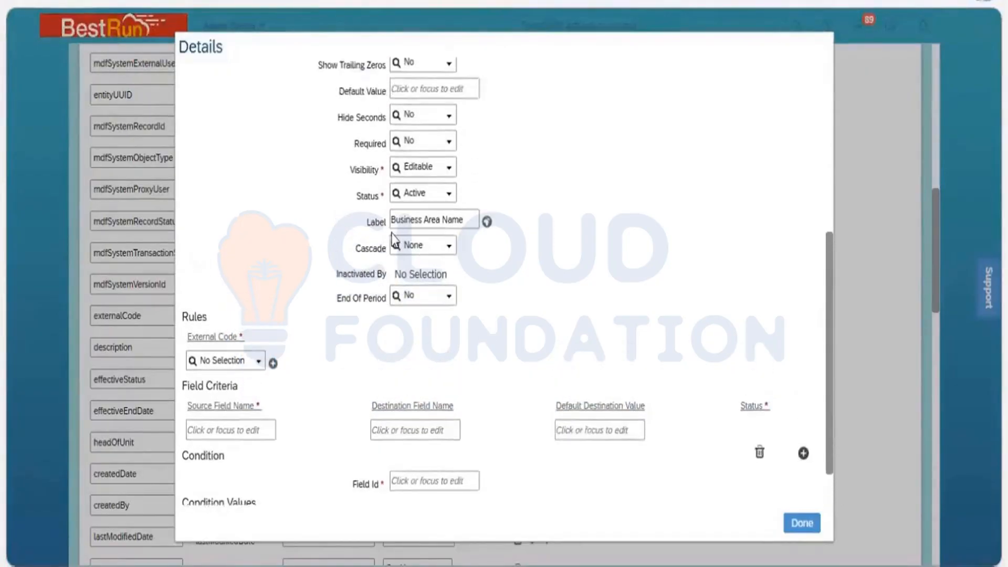
{"action": "left_click", "coordinate": [455, 229]}
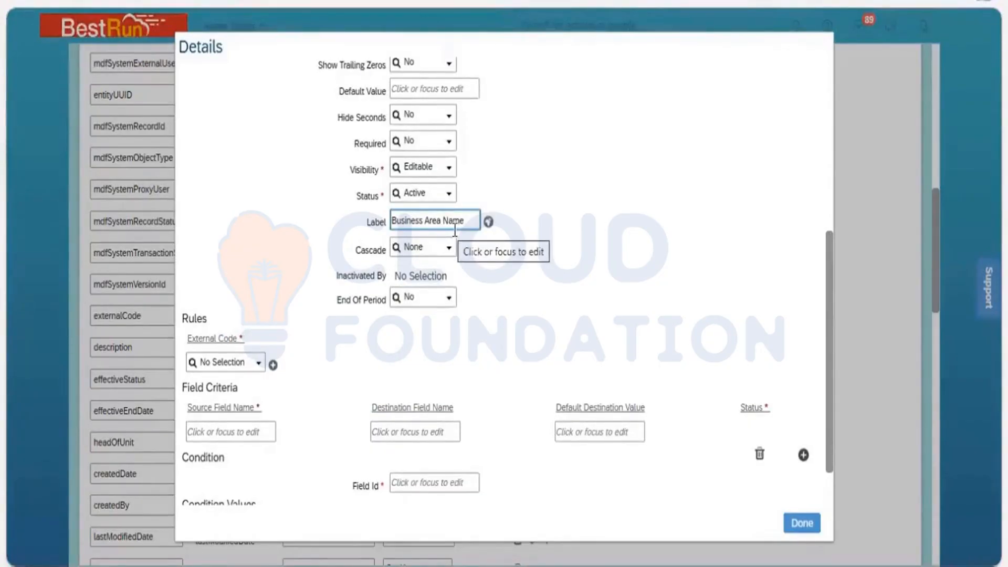
Compare the name field's label with the Business Area Name field on the Business Unit record in Manage Data.
{"action": "left_click", "coordinate": [302, 3]}
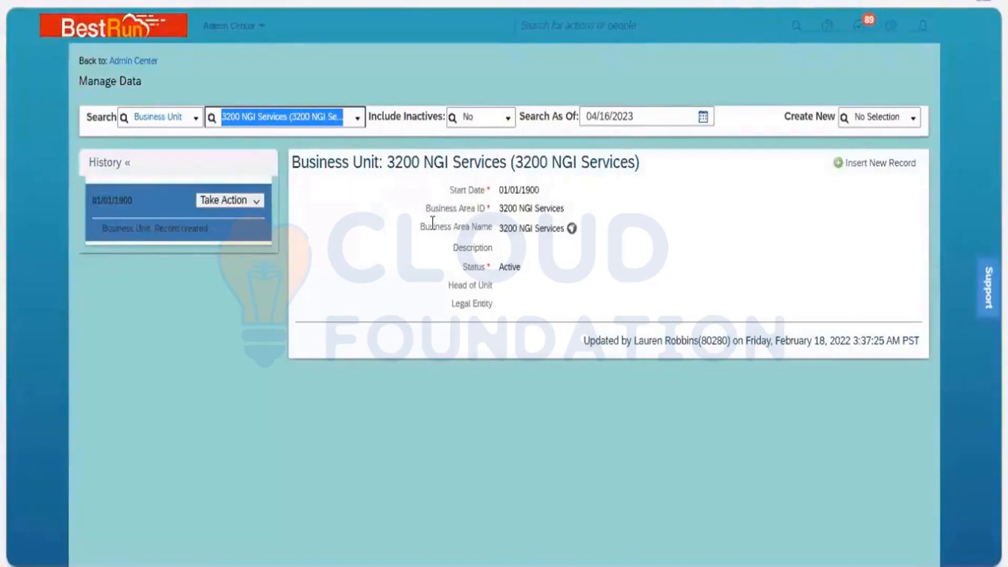
{"action": "left_click_drag", "start_coordinate": [429, 227], "coordinate": [492, 227]}
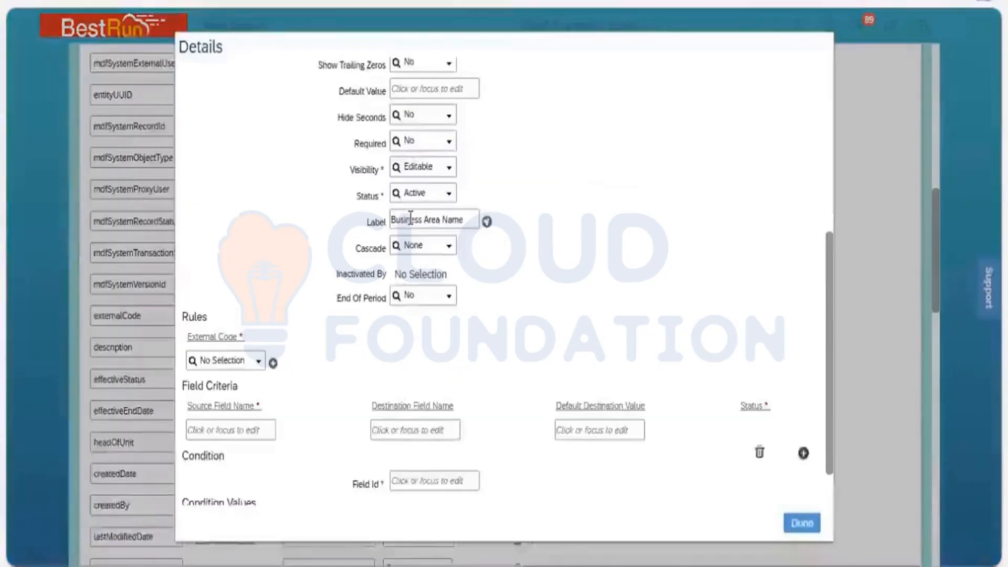
{"action": "left_click", "coordinate": [459, 224]}
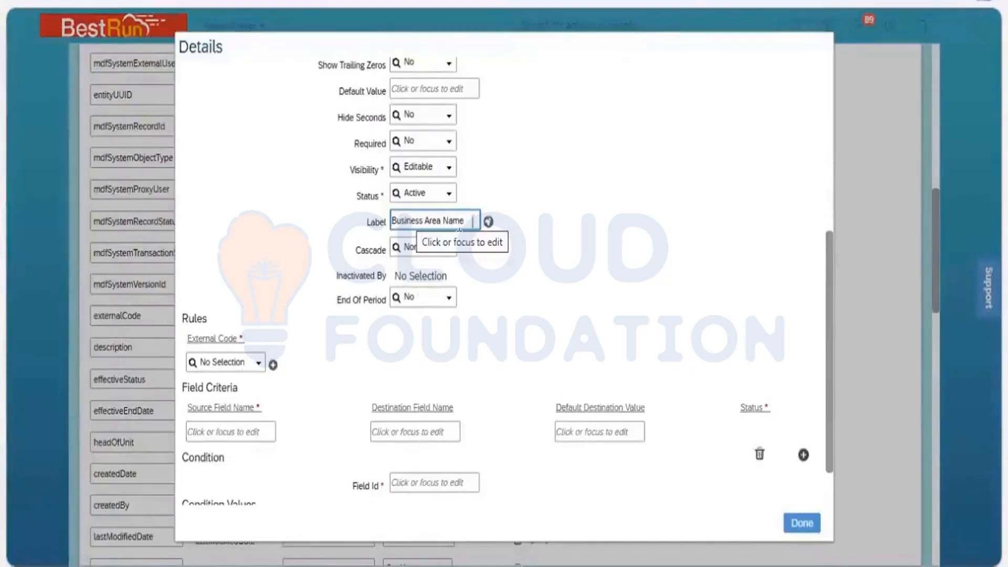
{"action": "left_click", "coordinate": [817, 423]}
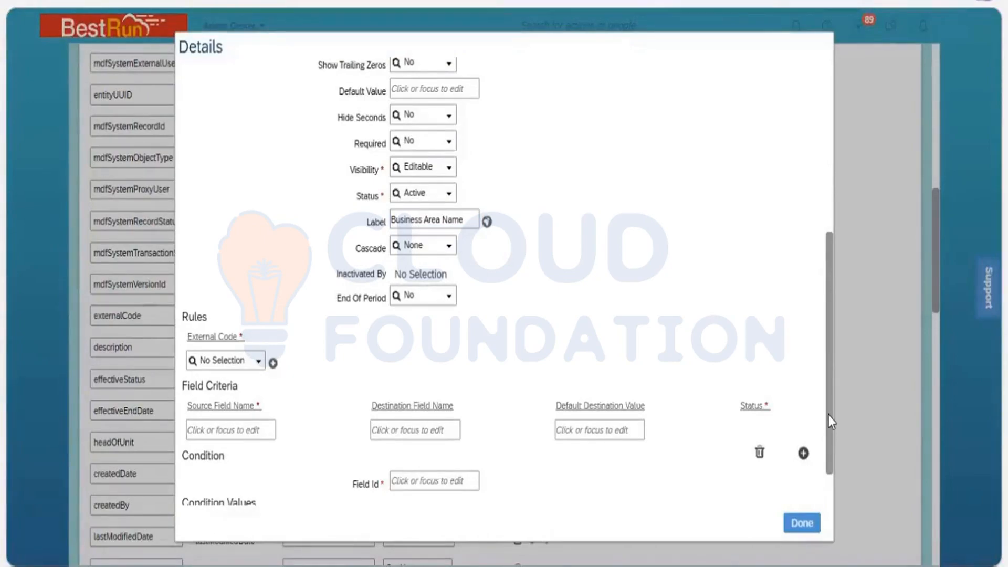
Review the name field's maximum length, data type and remaining settings, and return to the Business Unit definition.
{"action": "scroll", "coordinate": [821, 250], "scroll_direction": "up", "scroll_amount": 3}
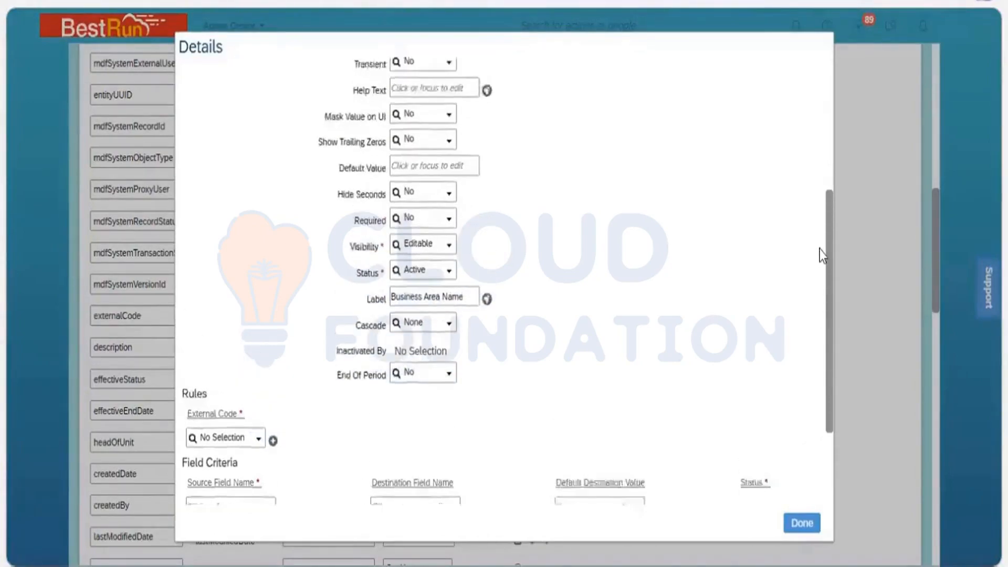
{"action": "scroll", "coordinate": [820, 249], "scroll_direction": "up", "scroll_amount": 5}
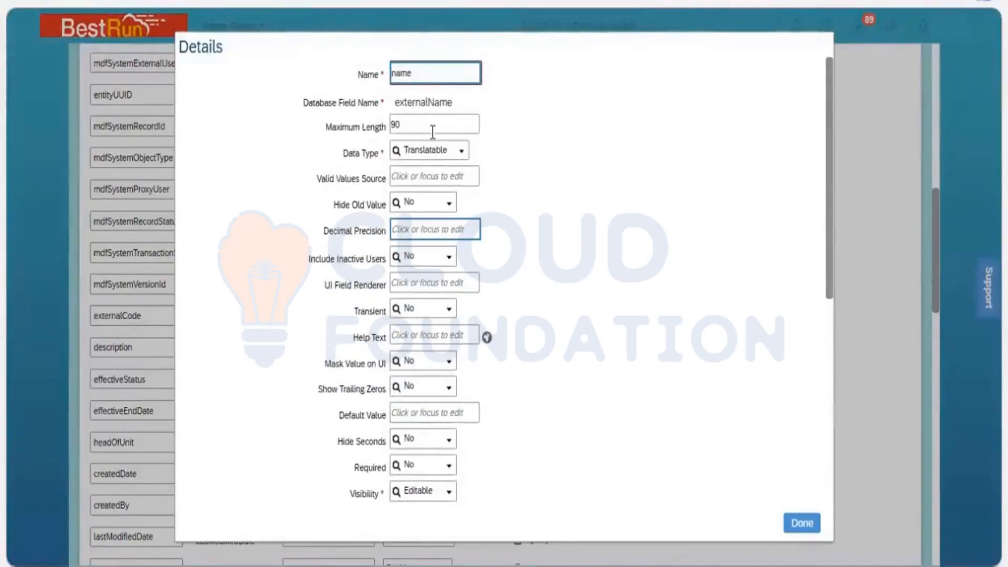
{"action": "key", "text": "Tab"}
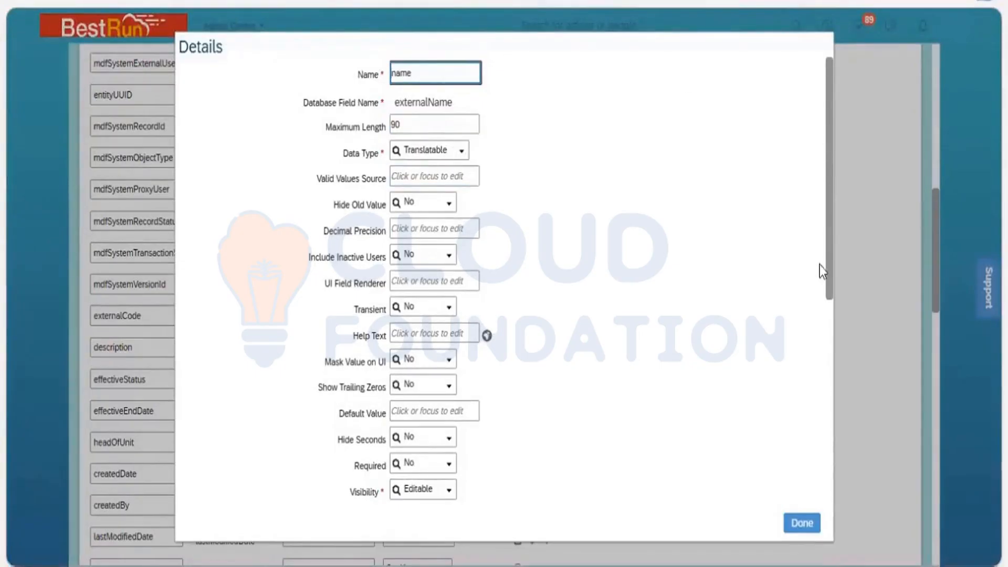
{"action": "scroll", "coordinate": [822, 274], "scroll_direction": "down", "scroll_amount": 4}
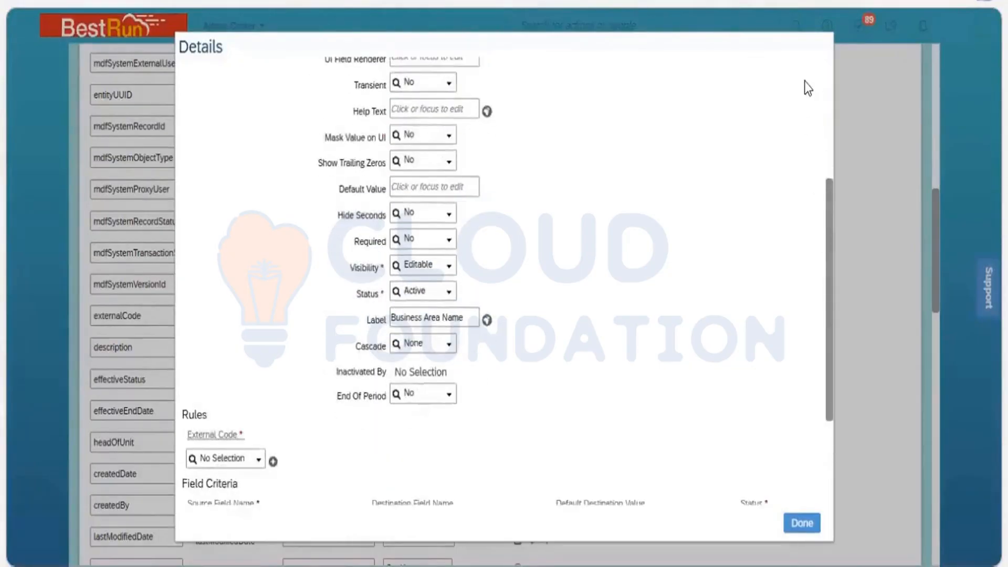
{"action": "scroll", "coordinate": [827, 338], "scroll_direction": "up", "scroll_amount": 4}
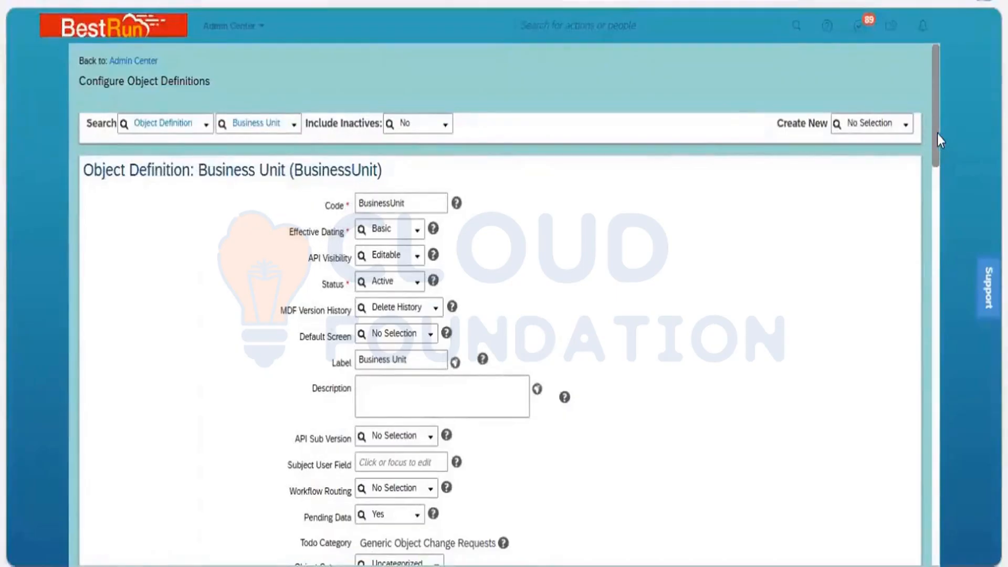
Review the Business Unit definition's Fields list and general settings, and examine the options available for Effective Dating.
{"action": "scroll", "coordinate": [917, 223], "scroll_direction": "down", "scroll_amount": 10}
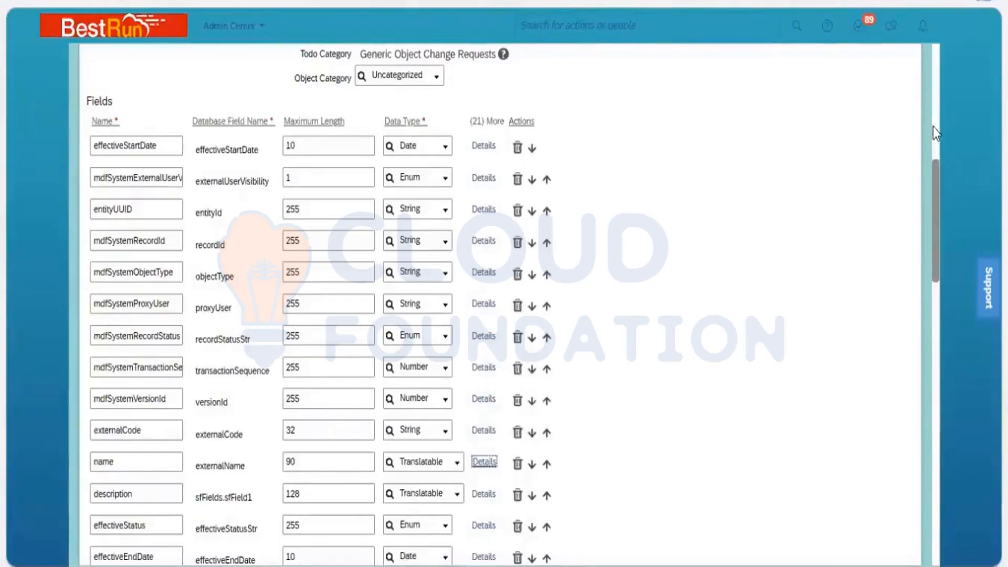
{"action": "scroll", "coordinate": [928, 95], "scroll_direction": "up", "scroll_amount": 10}
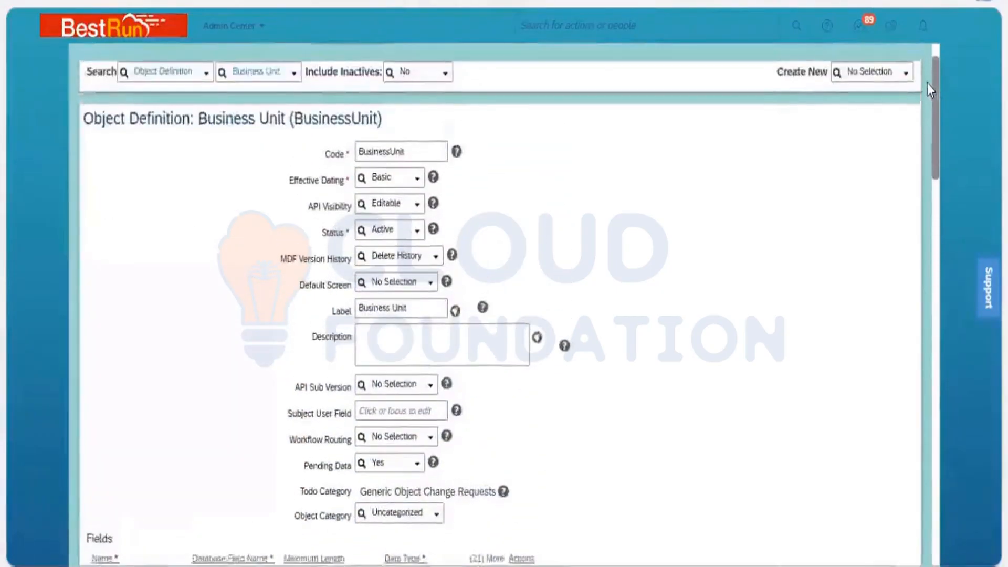
{"action": "scroll", "coordinate": [930, 87], "scroll_direction": "up", "scroll_amount": 1}
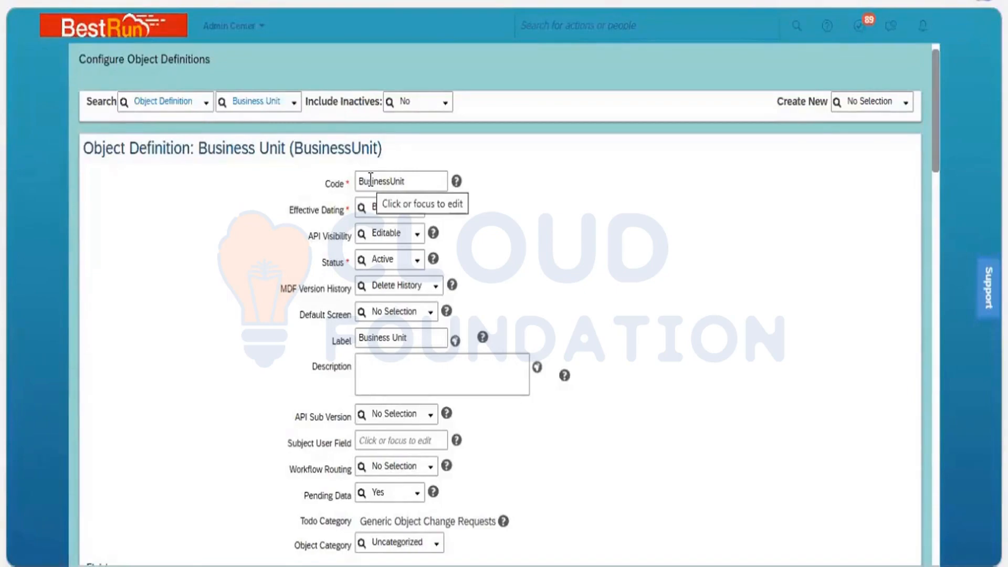
{"action": "left_click", "coordinate": [419, 213]}
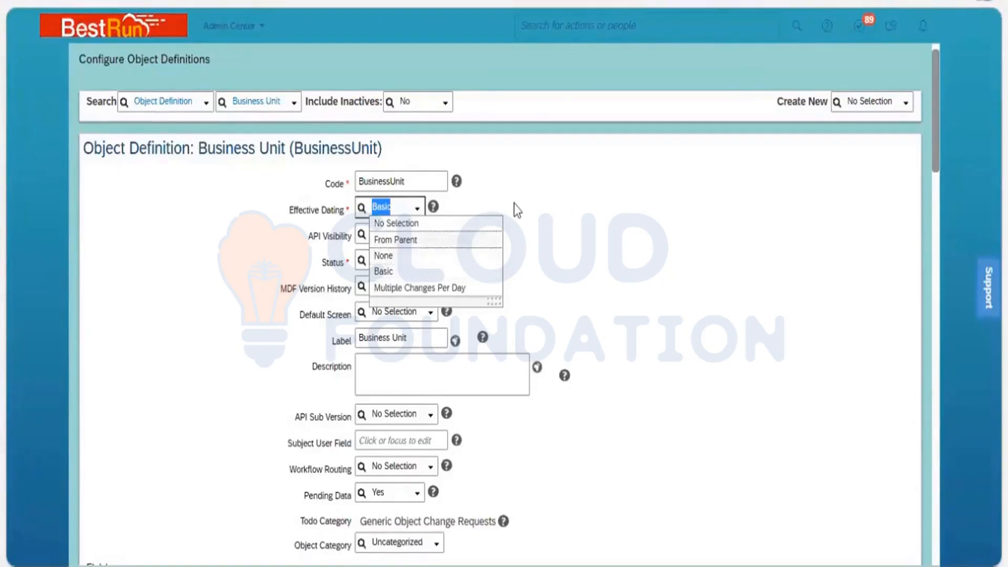
{"action": "left_click", "coordinate": [375, 206]}
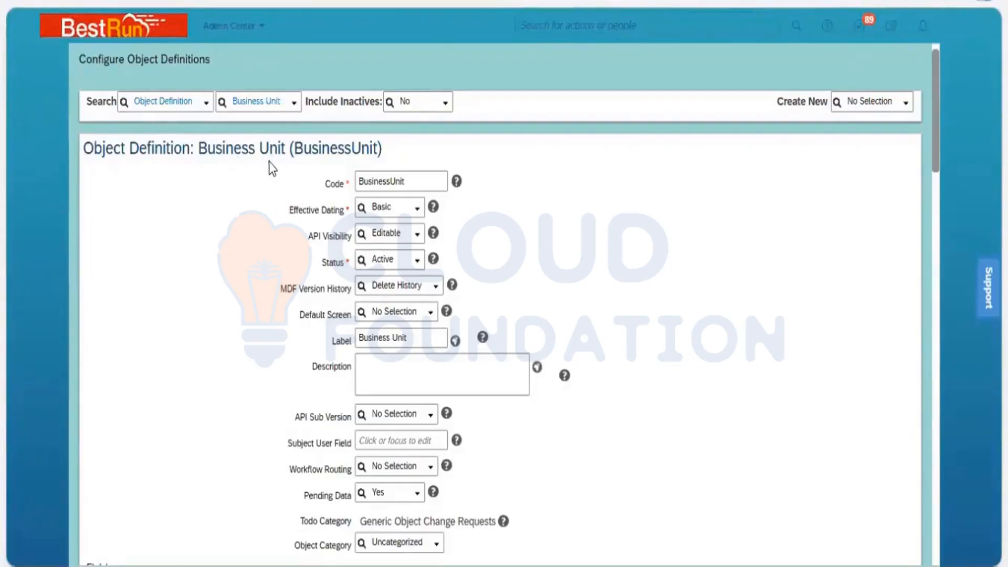
{"action": "left_click", "coordinate": [418, 211]}
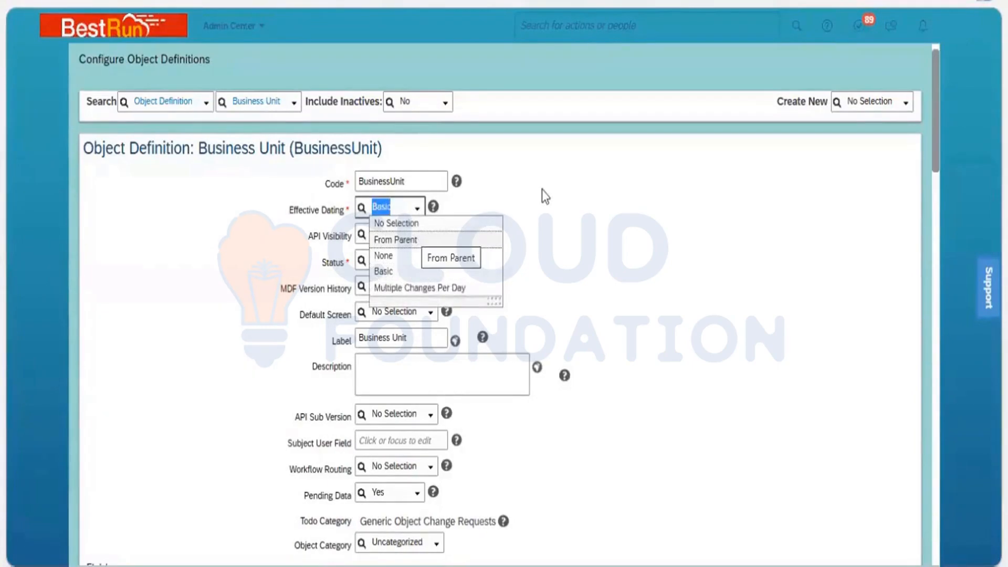
Leave the Business Unit record in Manage Data, search for an employee by first name, and open the matching employee's profile.
{"action": "key", "text": "Escape"}
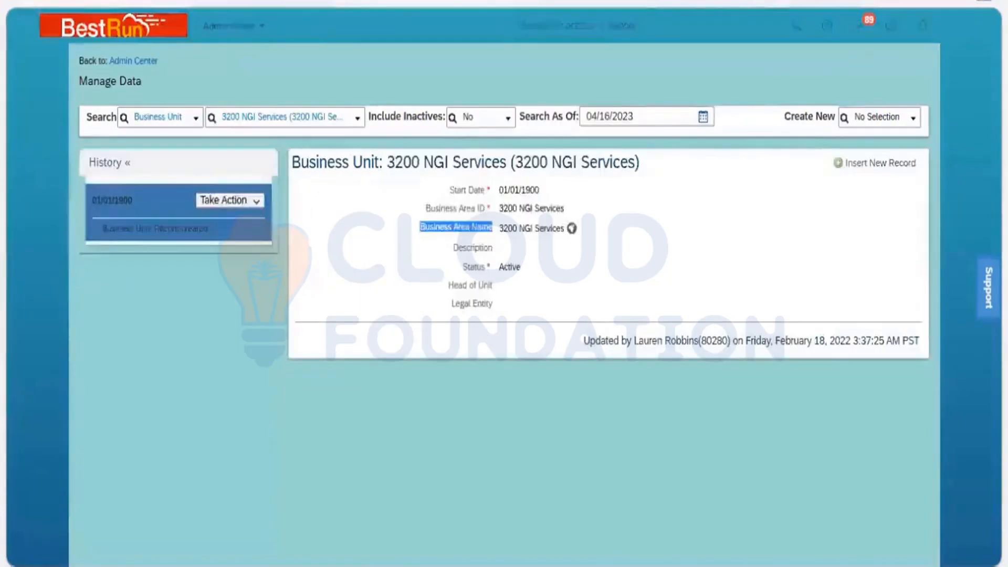
{"action": "right_click", "coordinate": [290, 1]}
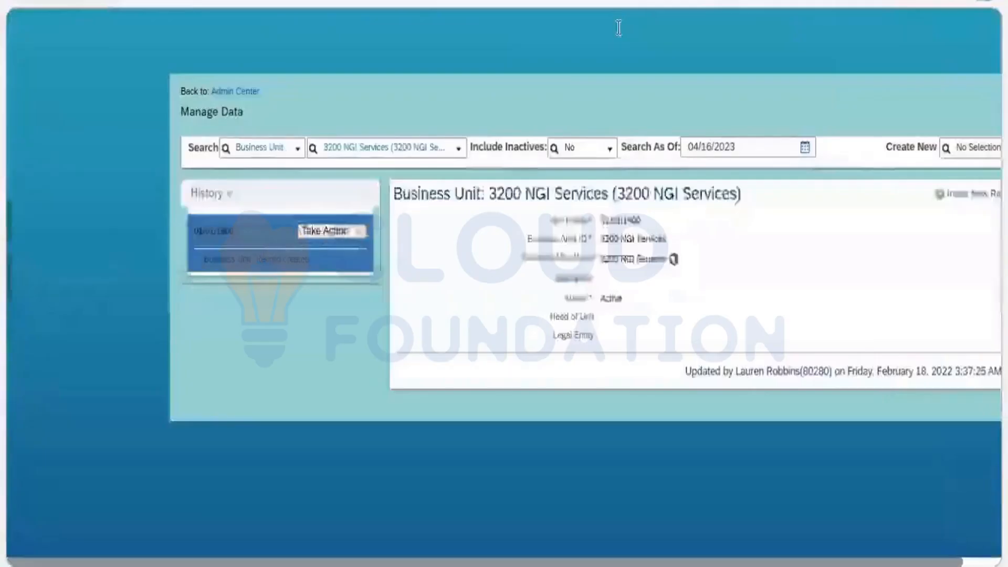
{"action": "left_click", "coordinate": [619, 28]}
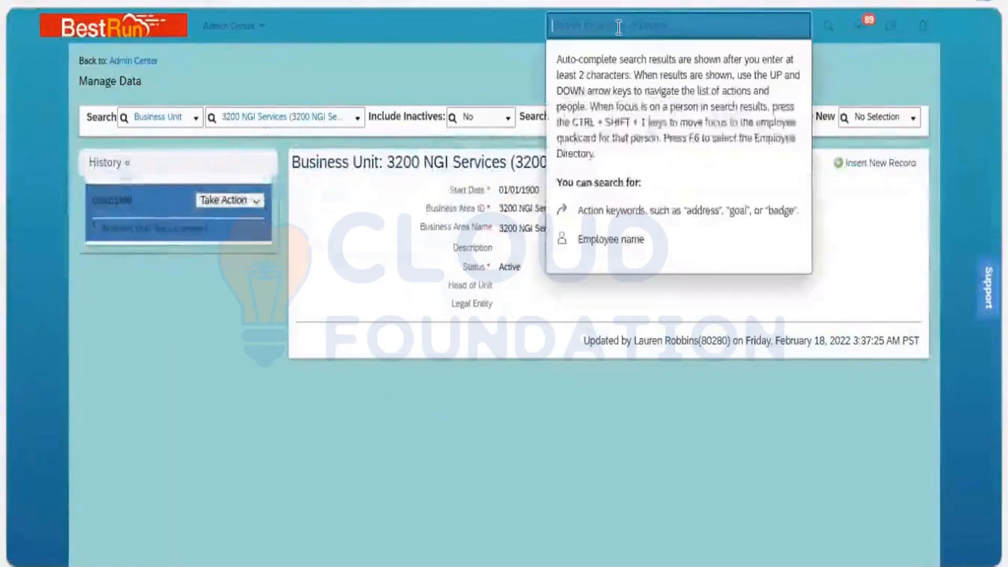
{"action": "type", "text": "ari"}
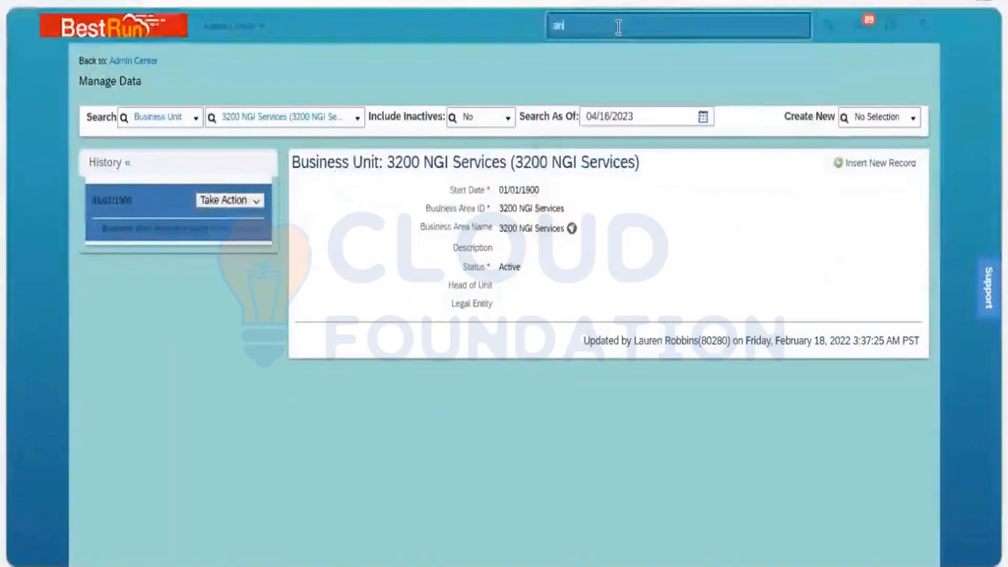
{"action": "type", "text": "l"}
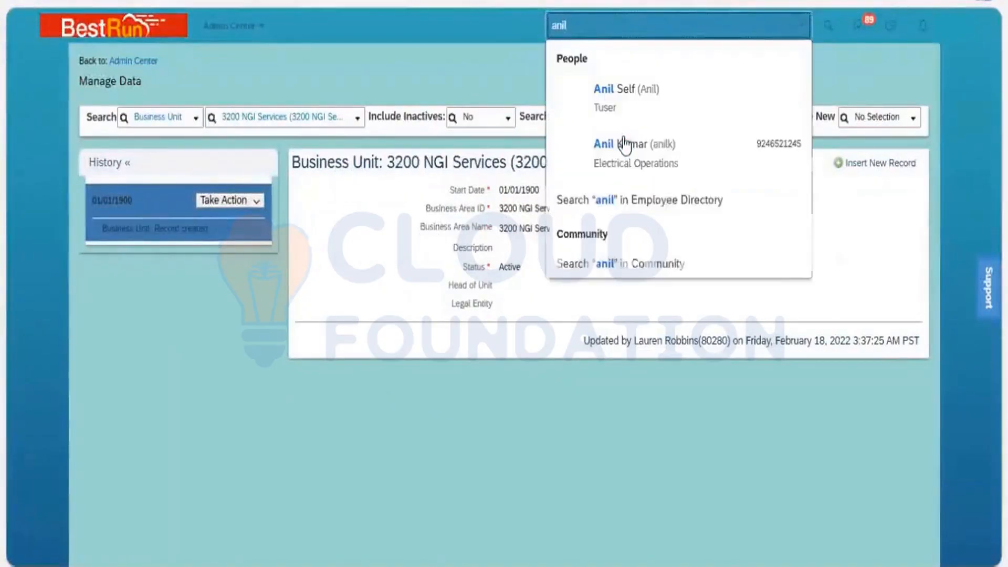
{"action": "left_click", "coordinate": [625, 143]}
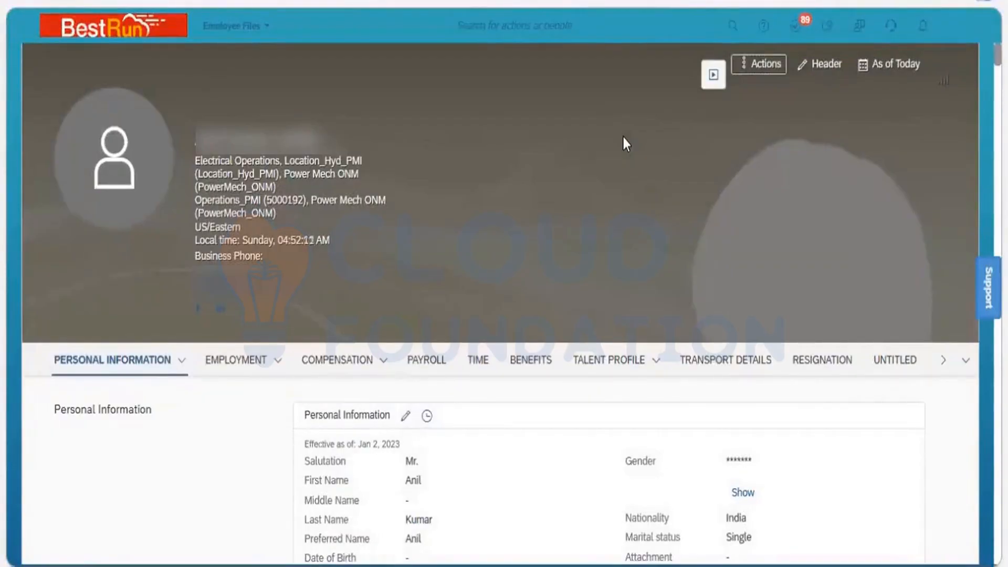
Go to the employee's Address Information and open Addresses for editing with an effective date of Apr 16, 2023.
{"action": "left_click", "coordinate": [183, 363]}
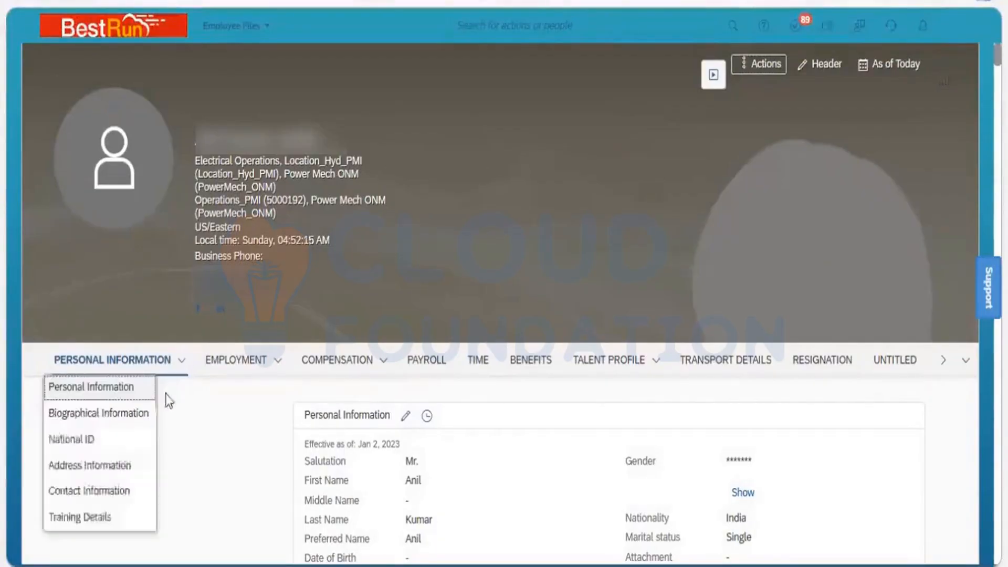
{"action": "left_click", "coordinate": [147, 467]}
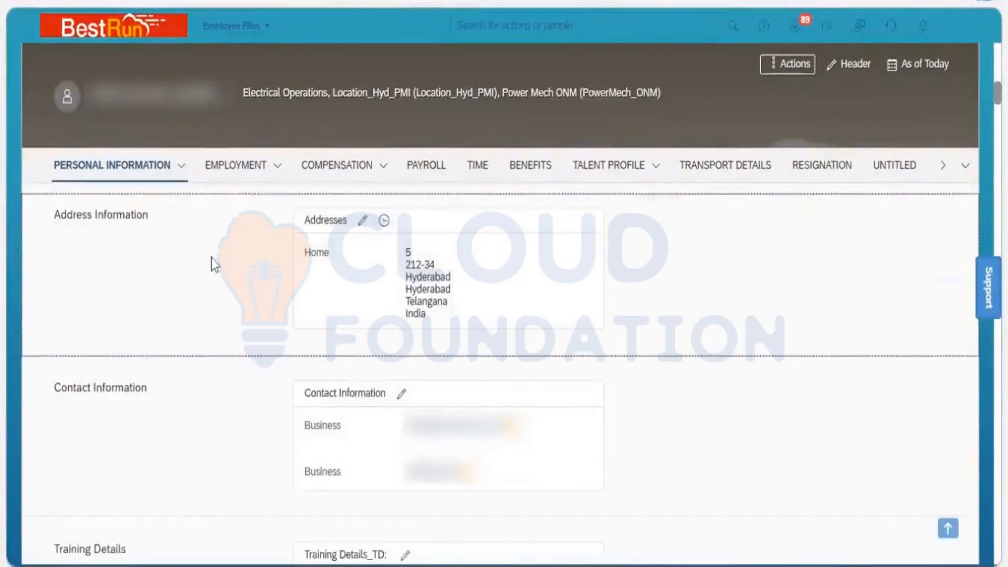
{"action": "left_click", "coordinate": [366, 221]}
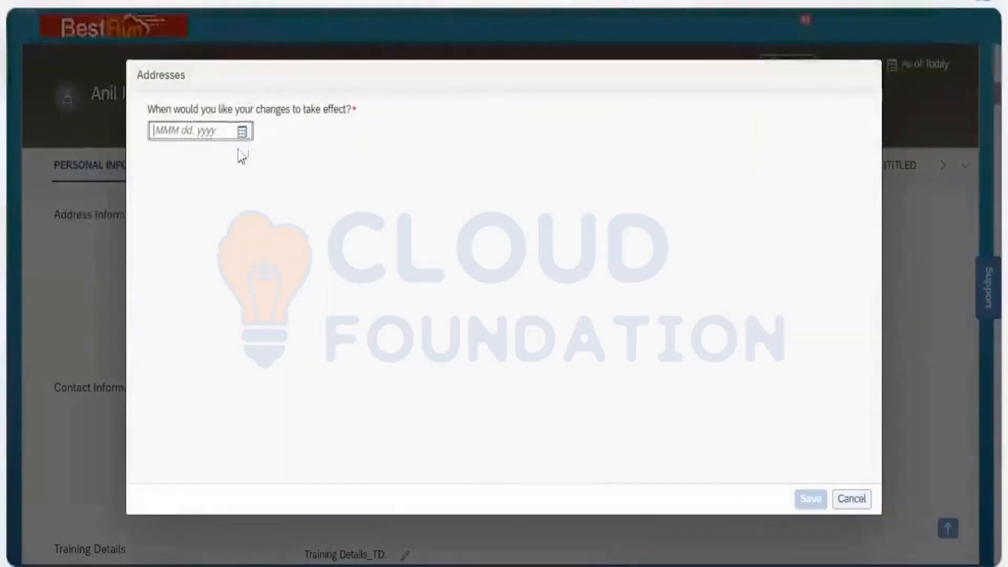
{"action": "left_click", "coordinate": [244, 131]}
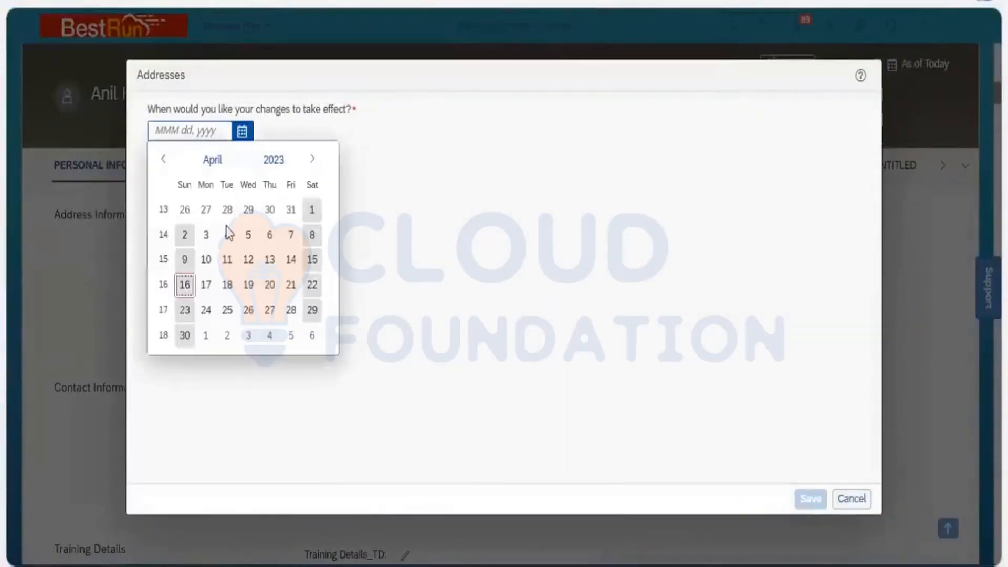
{"action": "key", "text": "Return"}
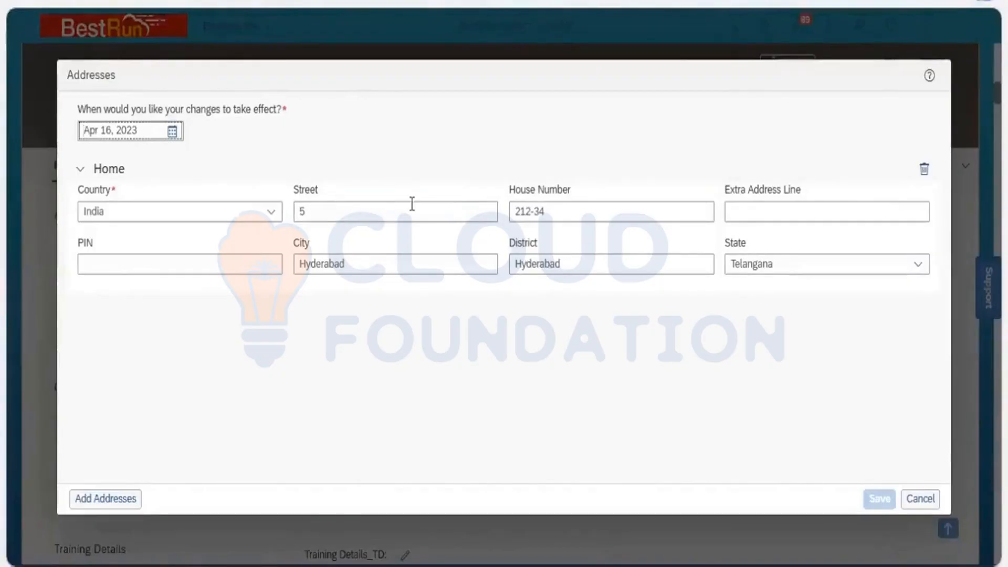
Try adding a blank second address in the Addresses form, examine its fields, and discard the changes.
{"action": "left_click", "coordinate": [120, 80]}
{"action": "left_click_drag", "start_coordinate": [116, 75], "coordinate": [61, 75]}
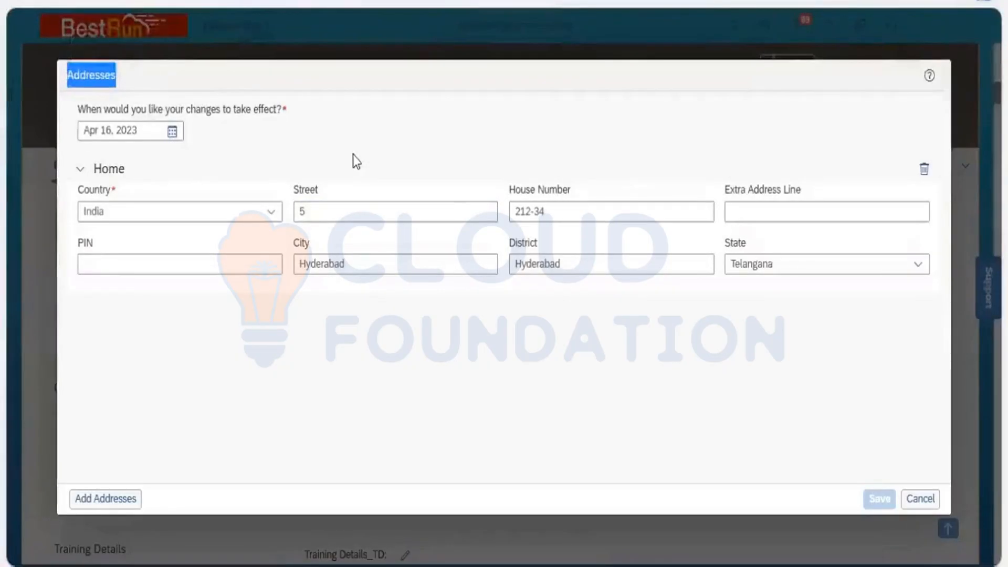
{"action": "left_click", "coordinate": [340, 95]}
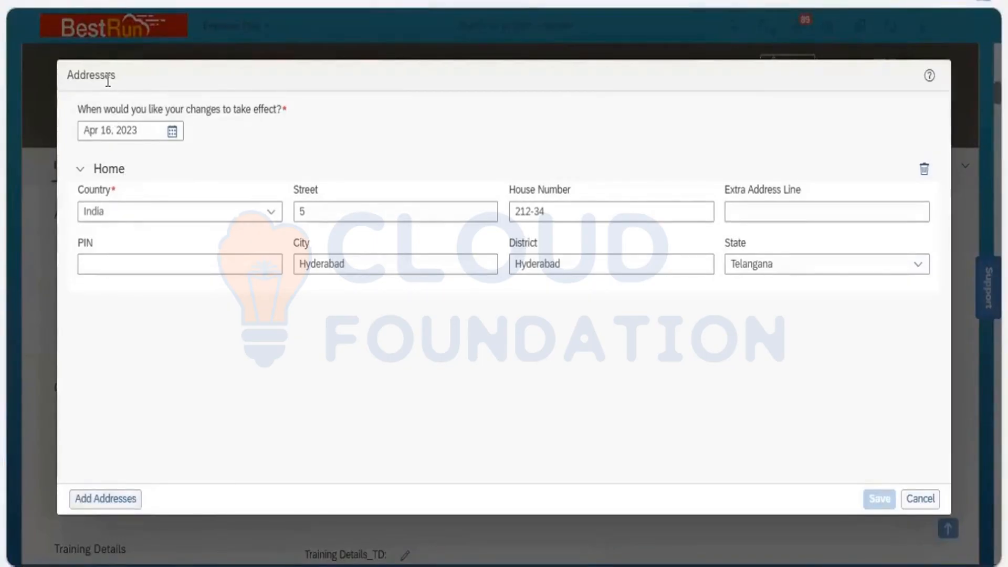
{"action": "left_click", "coordinate": [124, 499]}
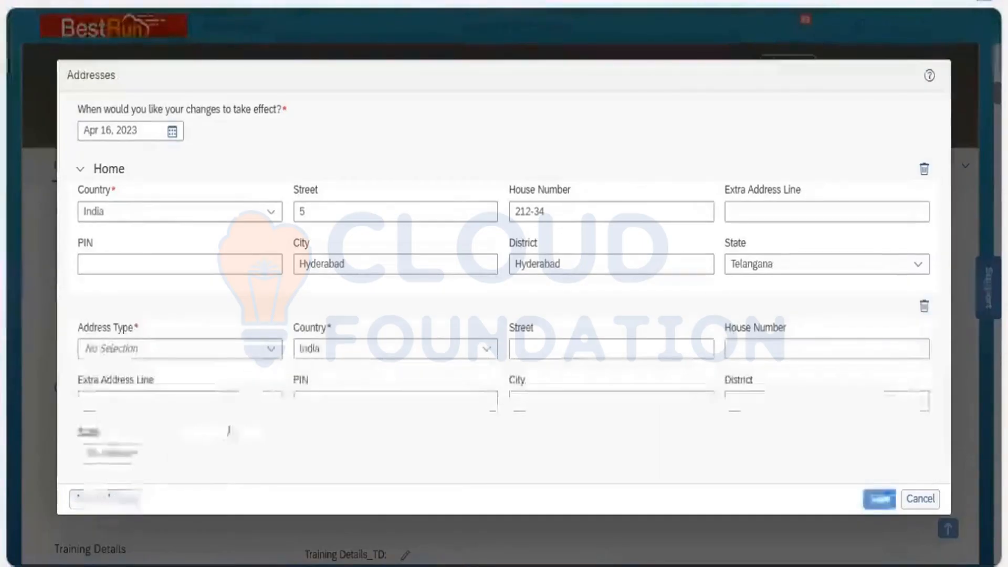
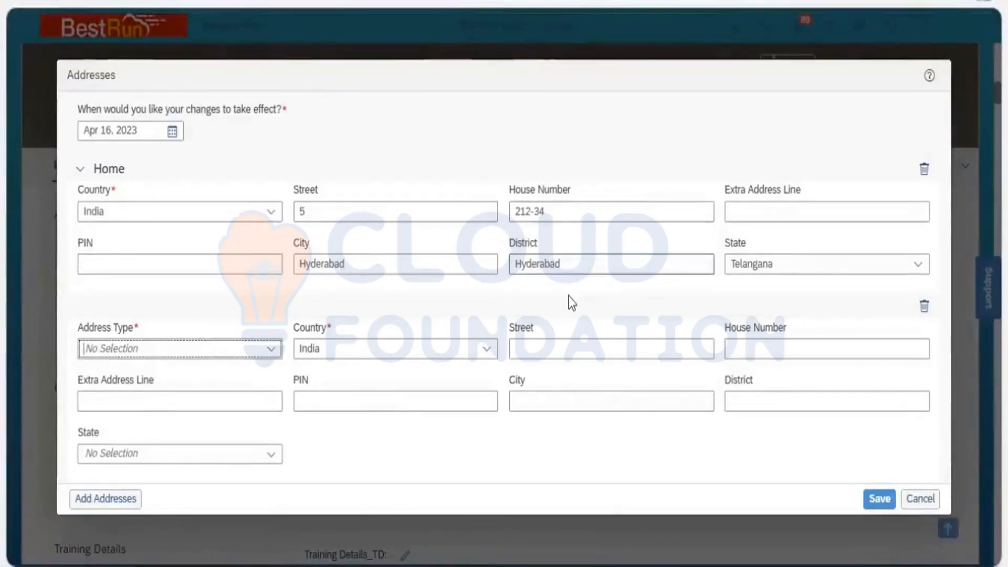
{"action": "left_click", "coordinate": [587, 410]}
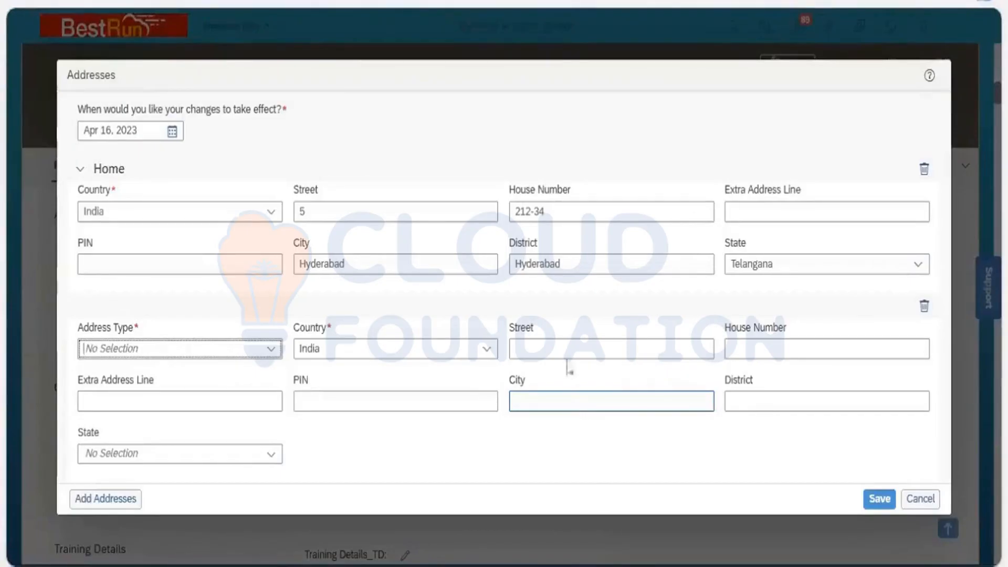
{"action": "left_click", "coordinate": [586, 355]}
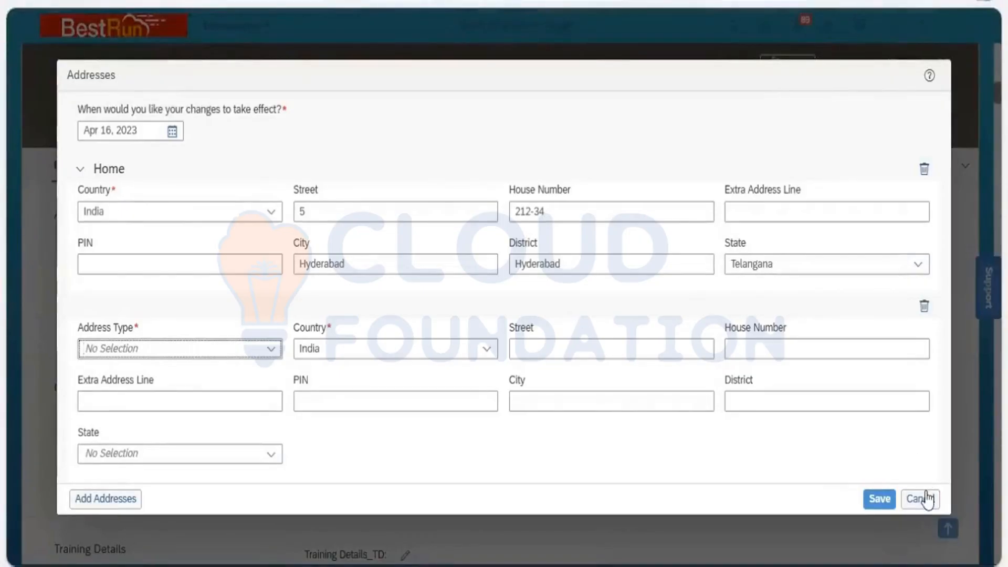
{"action": "key", "text": "Escape"}
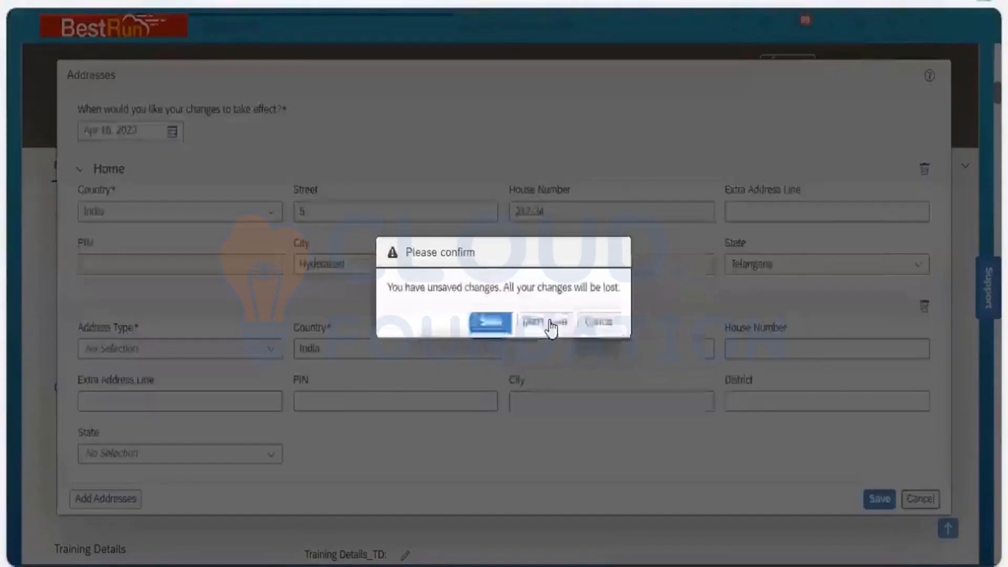
{"action": "key", "text": "Return"}
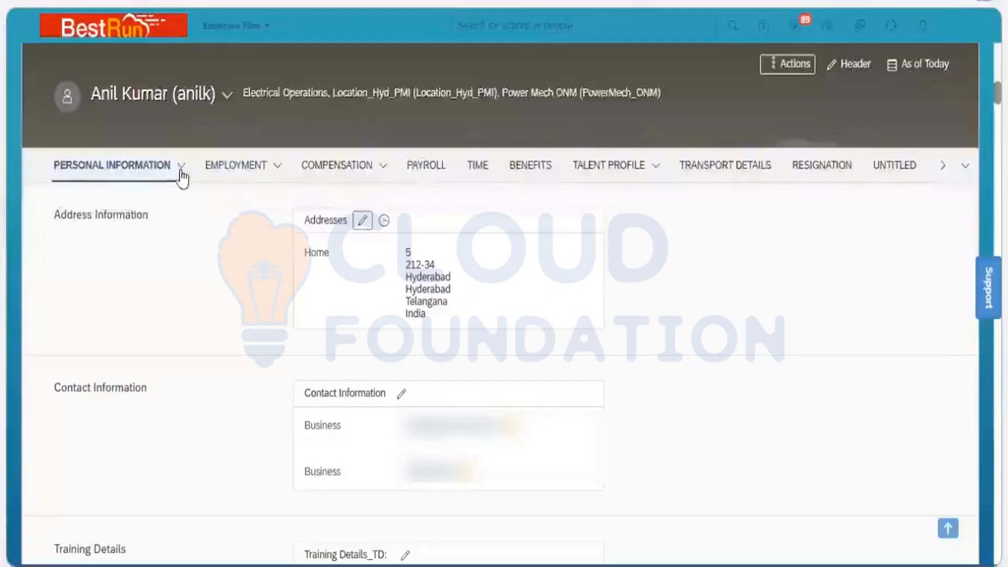
Review the sections listed under Personal Information in the employee's profile, and return to the Business Unit object definition.
{"action": "left_click", "coordinate": [182, 176]}
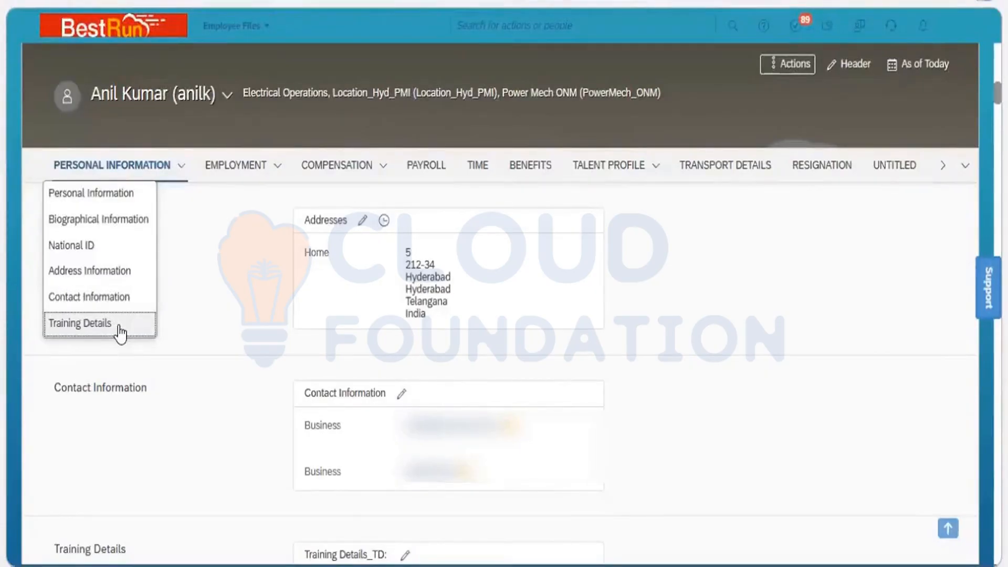
{"action": "key", "text": "Up"}
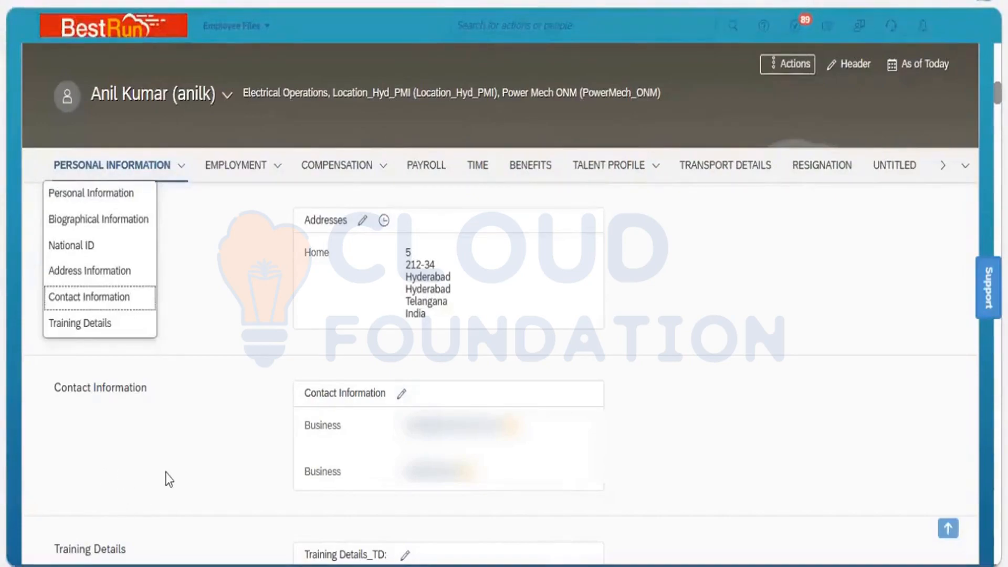
{"action": "left_click", "coordinate": [153, 478]}
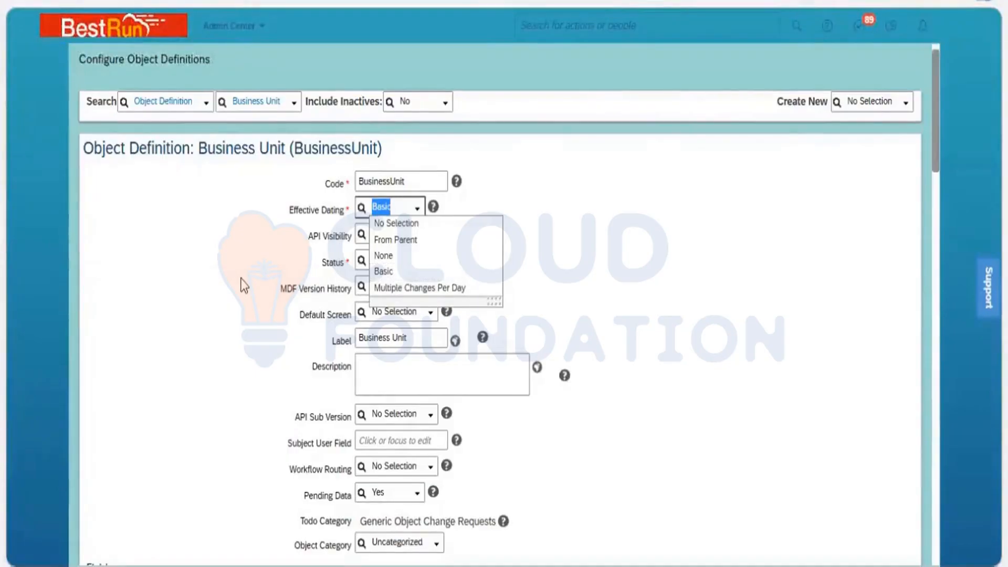
Examine the Effective Dating options of the Business Unit definition again without changing the selection.
{"action": "left_click", "coordinate": [418, 209]}
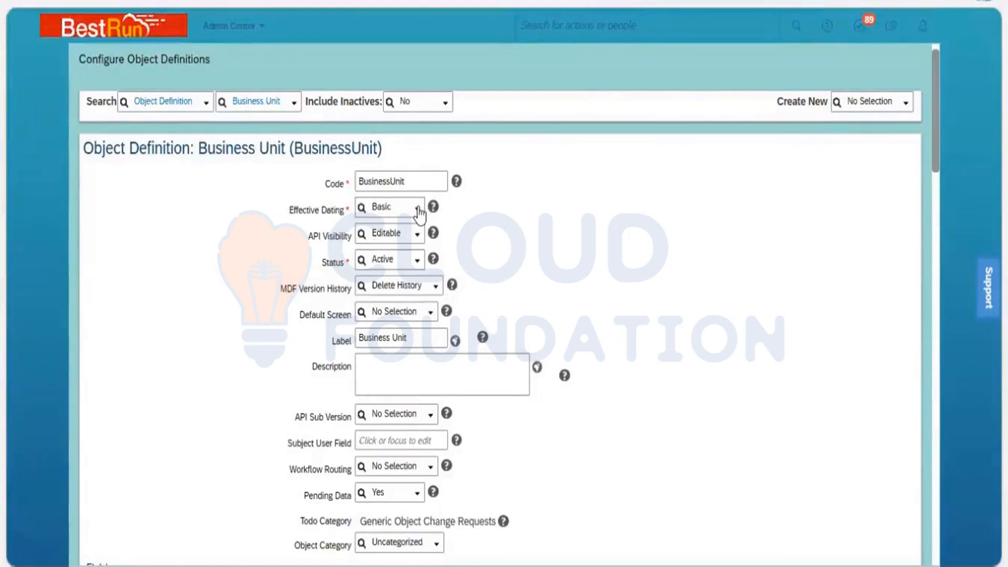
{"action": "left_click", "coordinate": [419, 210]}
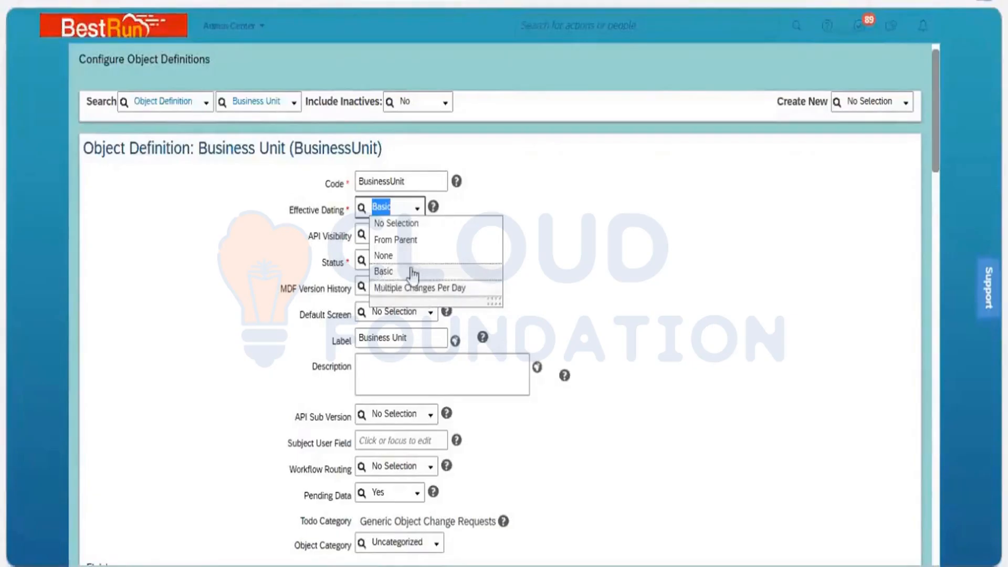
{"action": "left_click", "coordinate": [636, 256]}
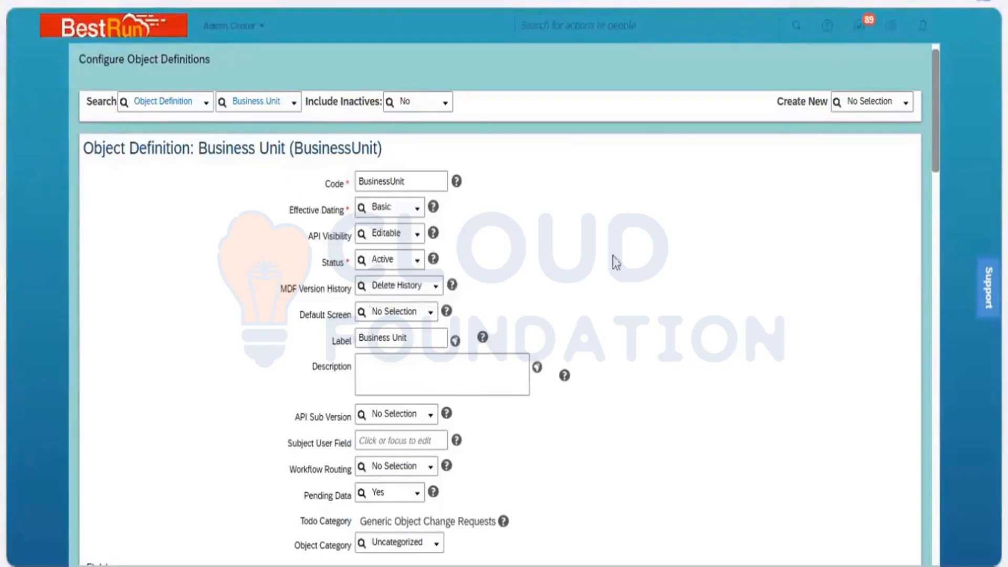
Examine the options available for API Visibility and MDF Version History in the Business Unit definition.
{"action": "left_click", "coordinate": [417, 238]}
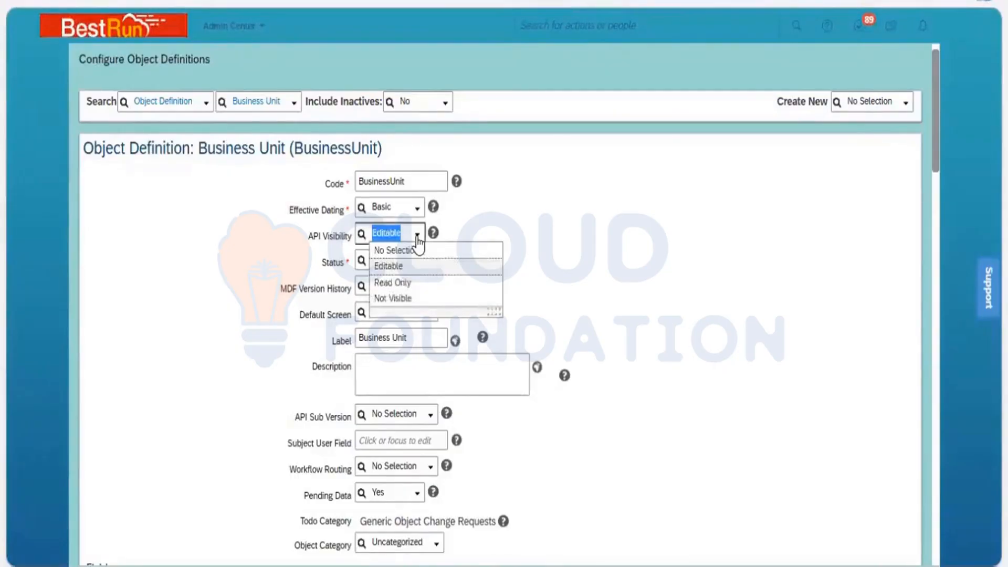
{"action": "left_click", "coordinate": [320, 248]}
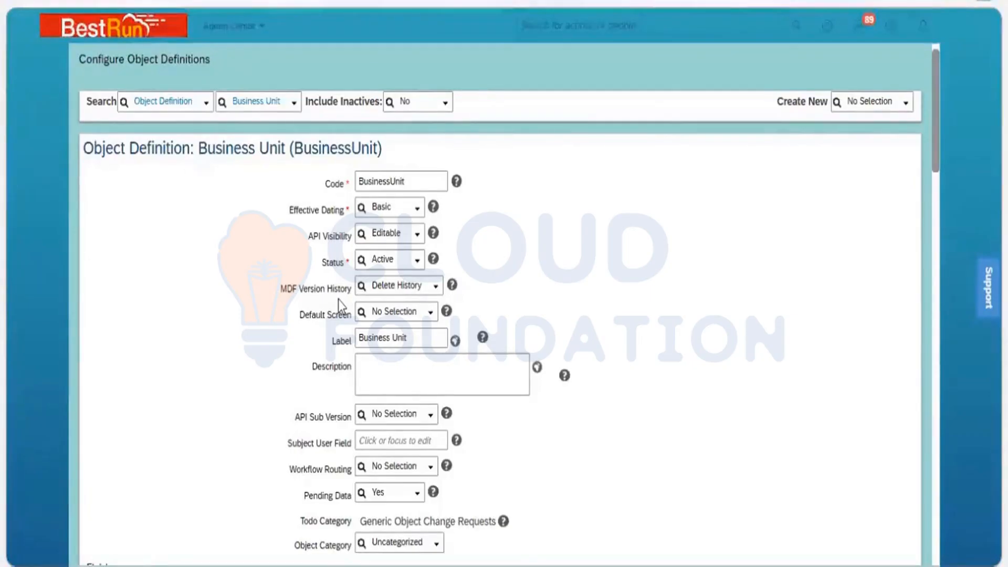
{"action": "left_click", "coordinate": [434, 289]}
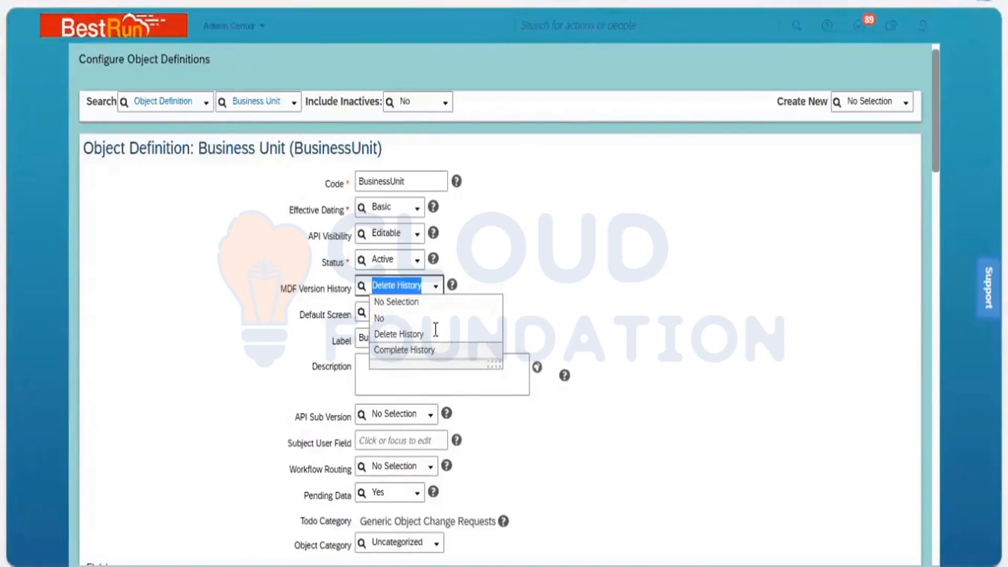
{"action": "left_click", "coordinate": [296, 309]}
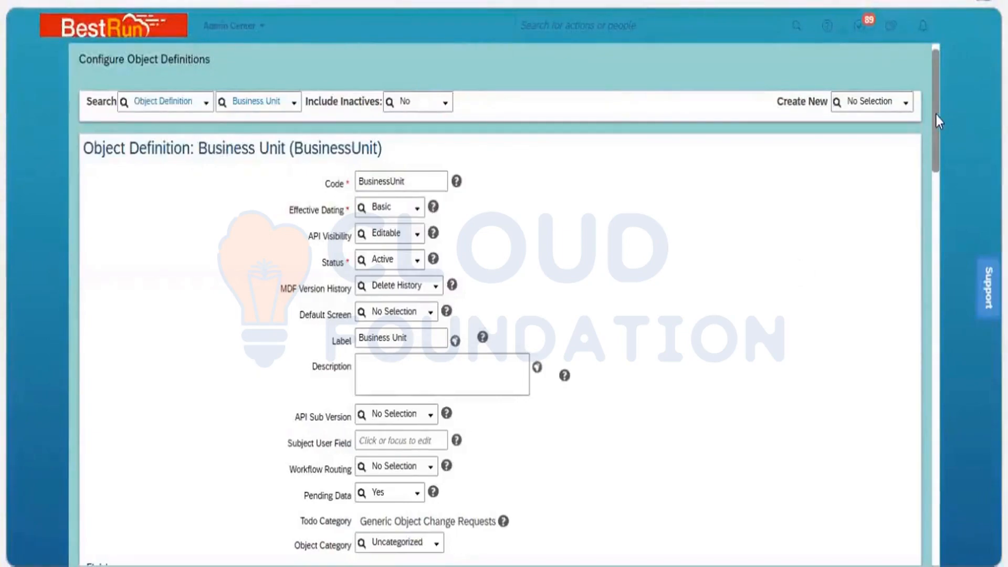
Examine the choices available for Workflow Routing and Pending Data in the Business Unit definition.
{"action": "scroll", "coordinate": [935, 128], "scroll_direction": "down", "scroll_amount": 1}
{"action": "scroll", "coordinate": [941, 150], "scroll_direction": "down", "scroll_amount": 2}
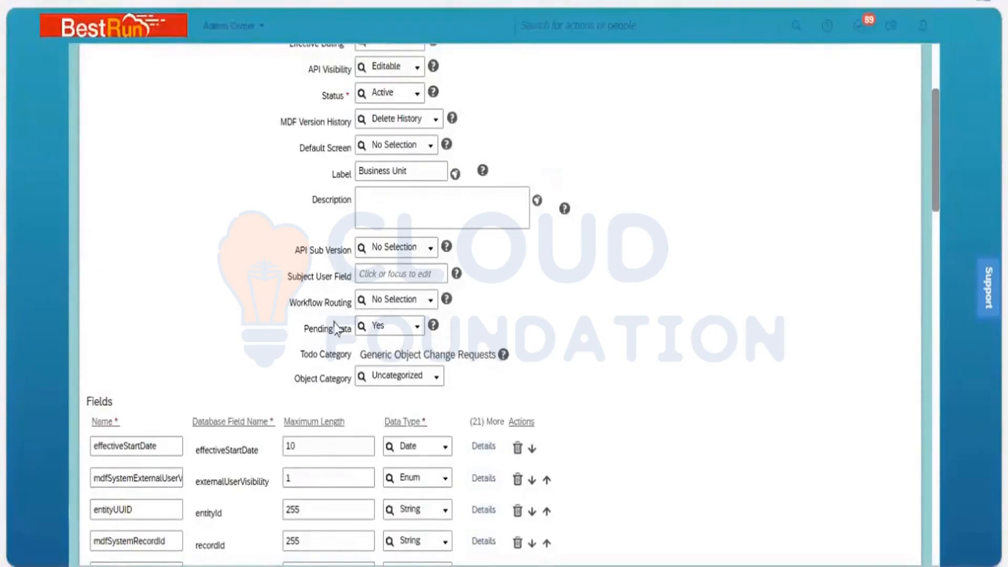
{"action": "left_click", "coordinate": [432, 302]}
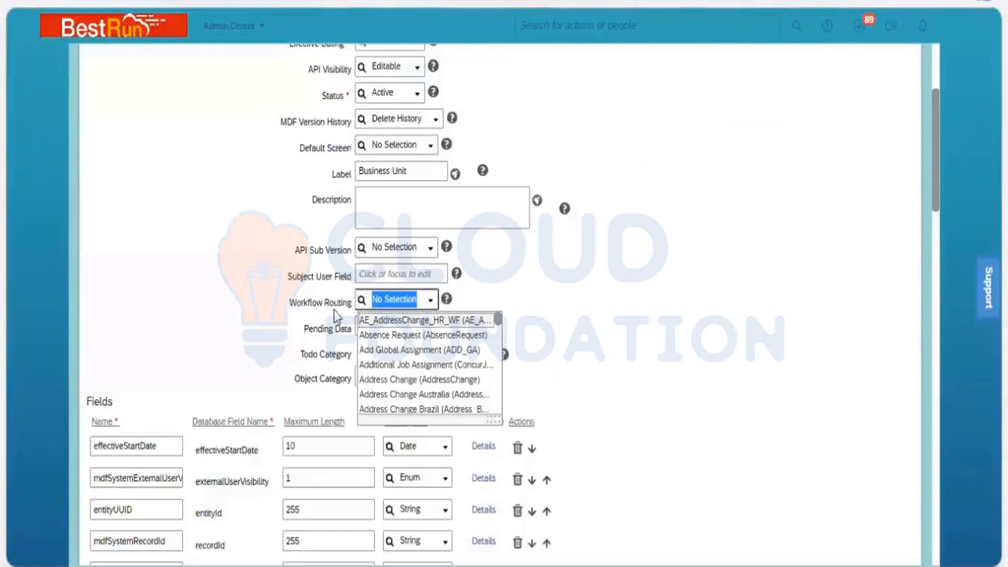
{"action": "left_click", "coordinate": [335, 311]}
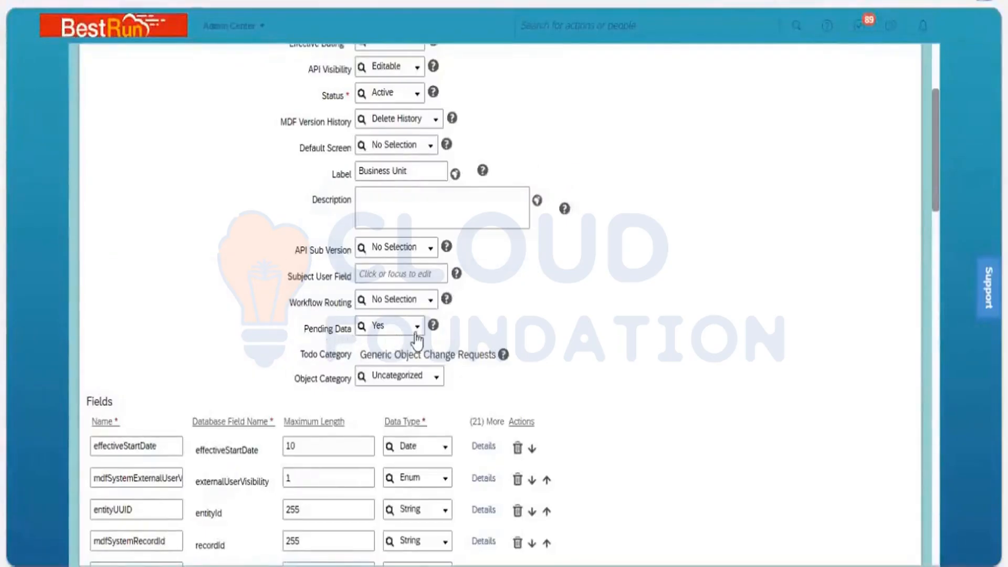
{"action": "left_click", "coordinate": [418, 328]}
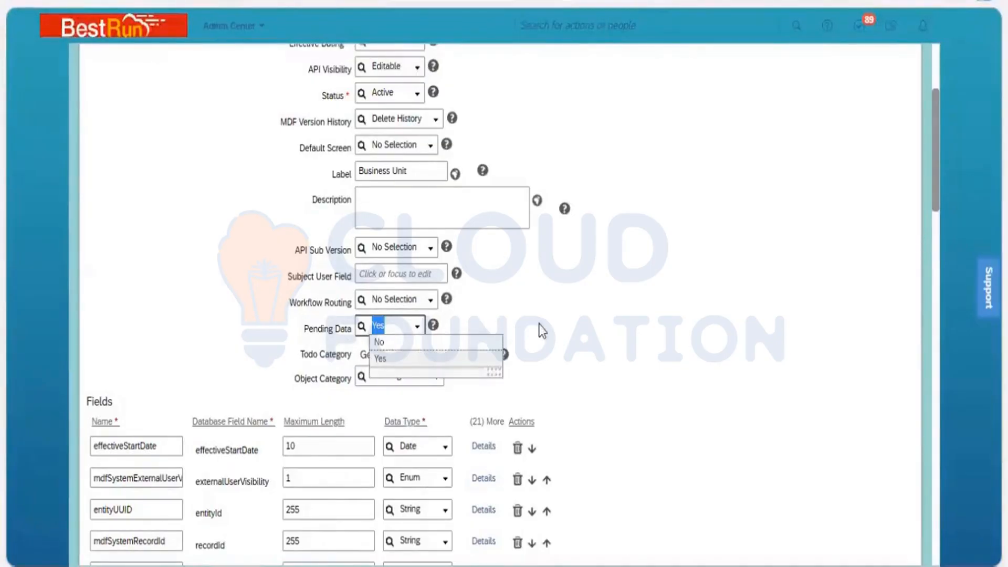
{"action": "left_click", "coordinate": [373, 335]}
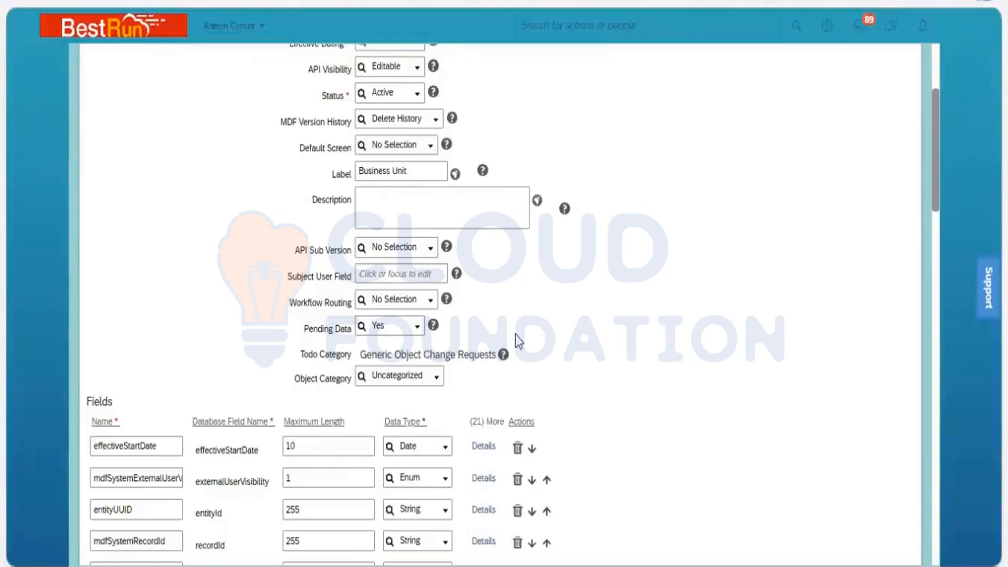
{"action": "left_click", "coordinate": [417, 328]}
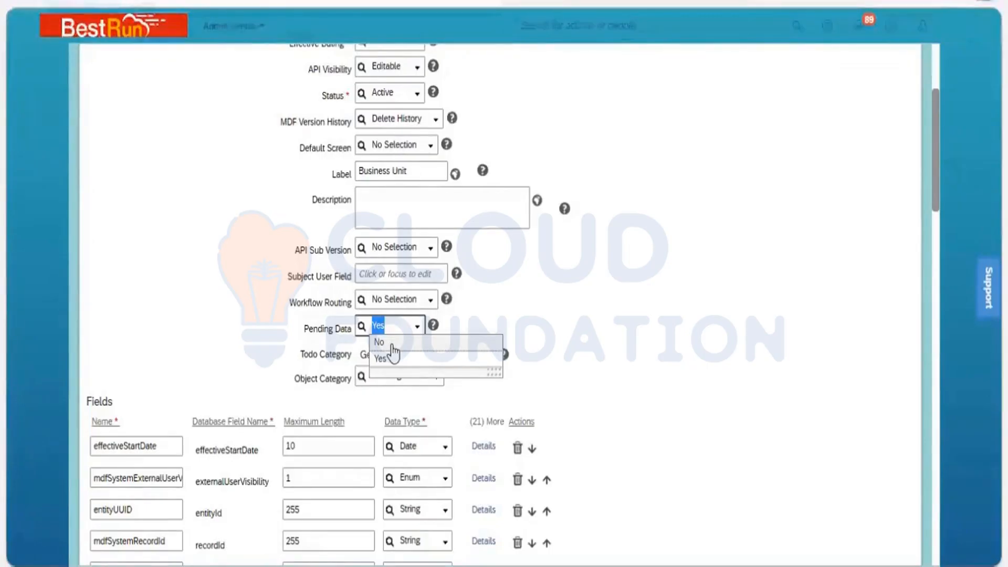
Leave the Pending Data choice unchanged and review the Fields list of the Business Unit definition.
{"action": "left_click", "coordinate": [309, 339]}
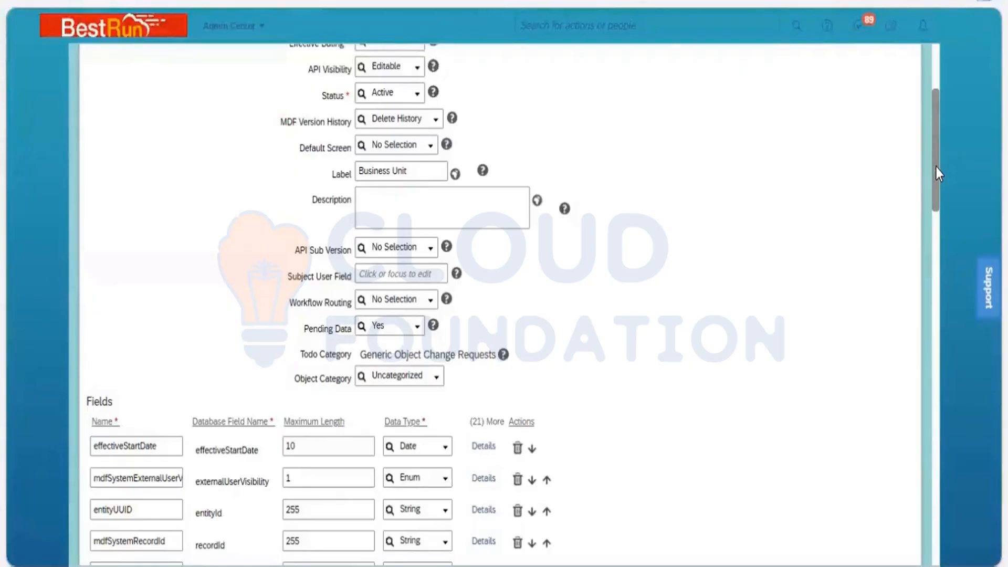
{"action": "scroll", "coordinate": [936, 167], "scroll_direction": "down", "scroll_amount": 2}
{"action": "scroll", "coordinate": [935, 188], "scroll_direction": "down", "scroll_amount": 5}
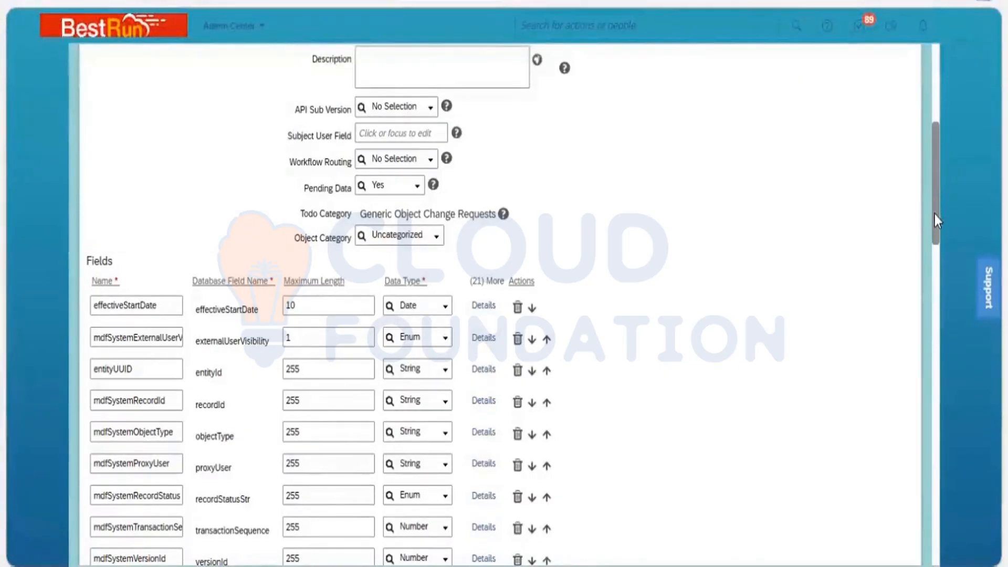
{"action": "scroll", "coordinate": [936, 214], "scroll_direction": "down", "scroll_amount": 2}
{"action": "scroll", "coordinate": [938, 244], "scroll_direction": "down", "scroll_amount": 2}
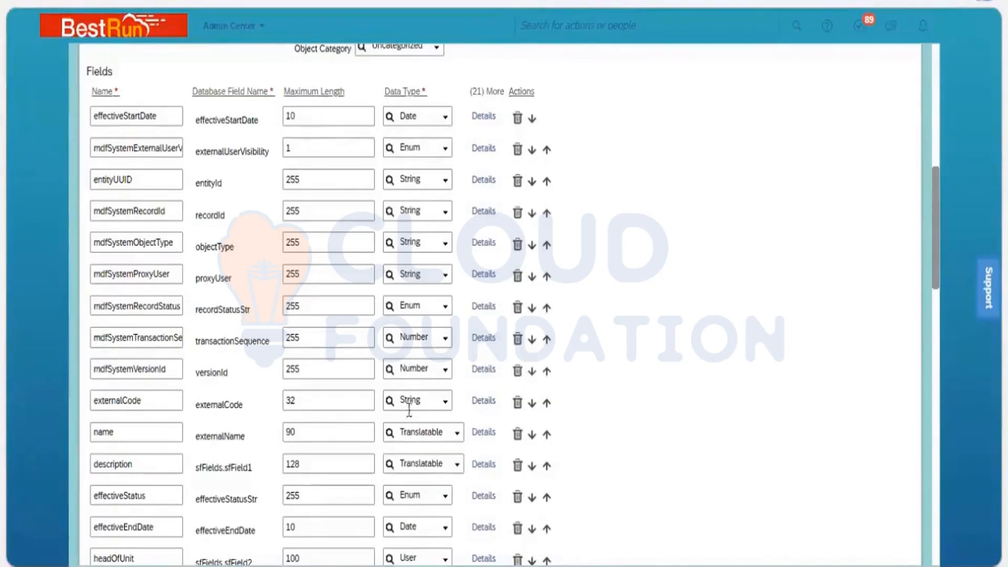
Examine the full range of data types available for the effectiveStartDate field.
{"action": "left_click", "coordinate": [445, 119]}
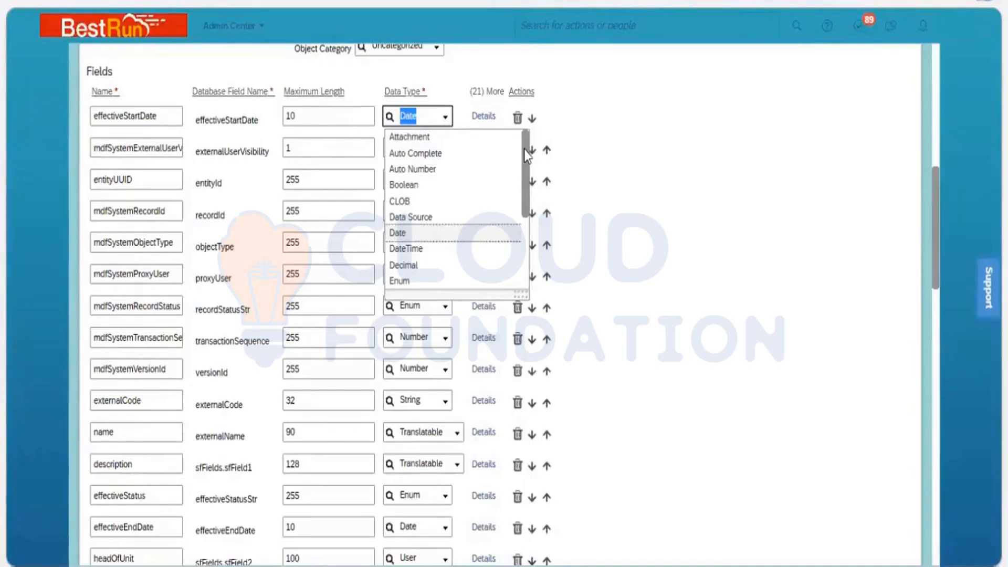
{"action": "scroll", "coordinate": [522, 175], "scroll_direction": "down", "scroll_amount": 5}
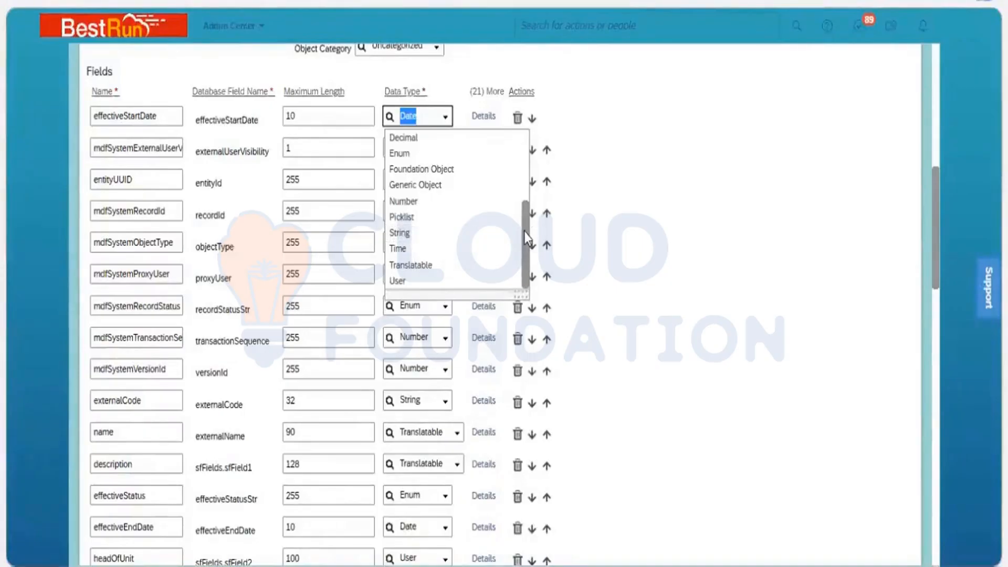
{"action": "left_click_drag", "start_coordinate": [527, 239], "coordinate": [528, 167]}
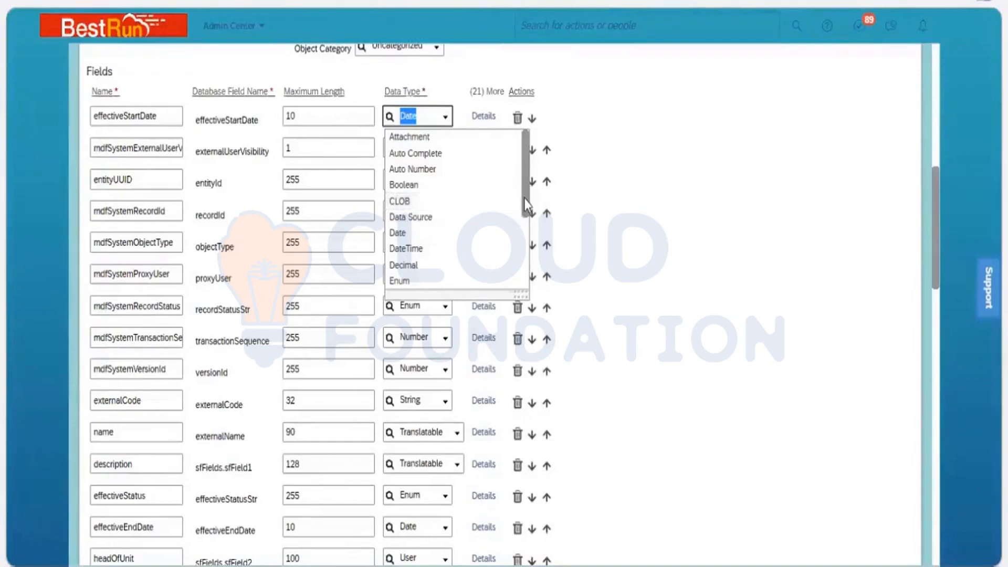
{"action": "left_click_drag", "start_coordinate": [526, 205], "coordinate": [528, 254]}
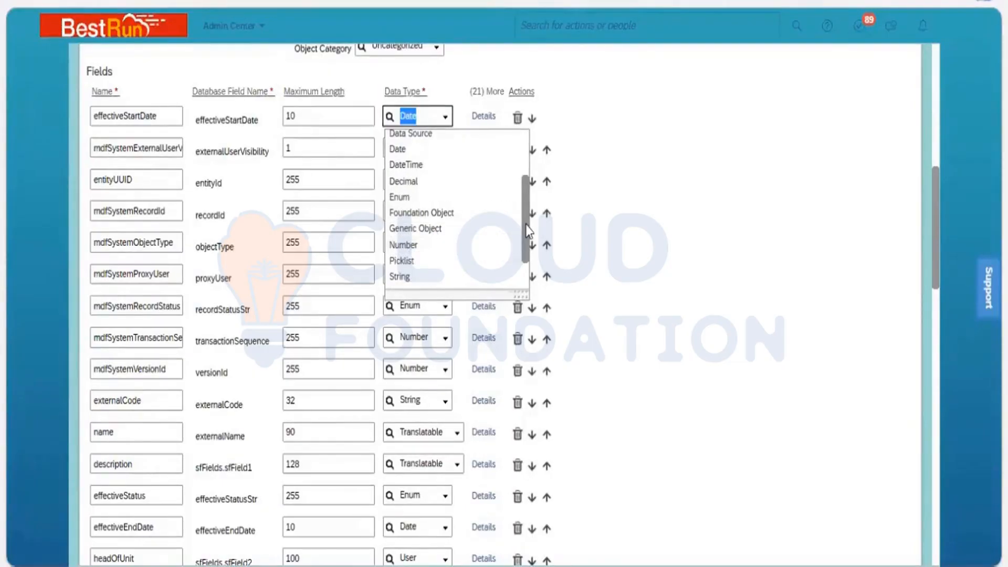
{"action": "scroll", "coordinate": [528, 232], "scroll_direction": "up", "scroll_amount": 3}
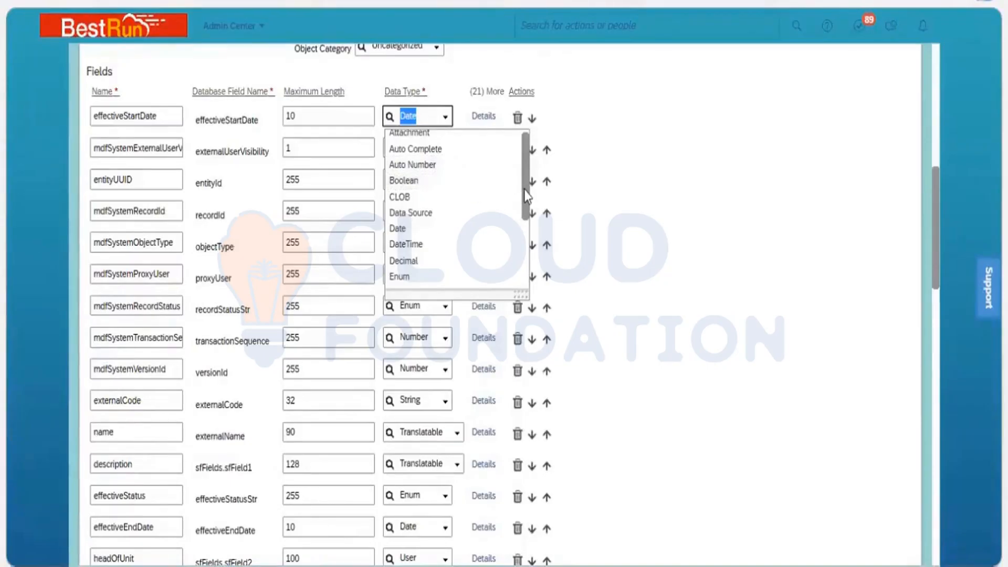
{"action": "left_click_drag", "start_coordinate": [526, 197], "coordinate": [530, 226]}
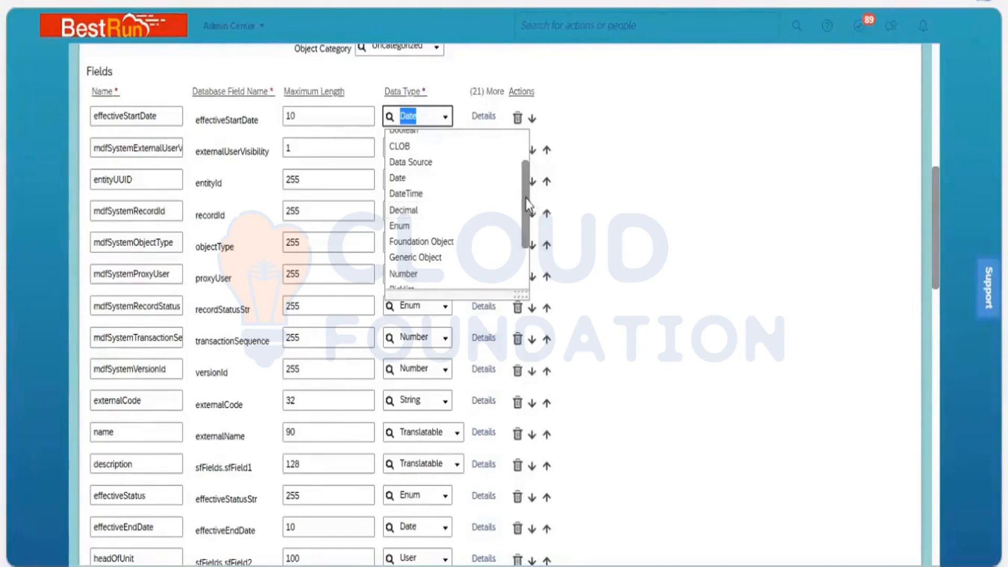
{"action": "left_click_drag", "start_coordinate": [528, 203], "coordinate": [527, 169]}
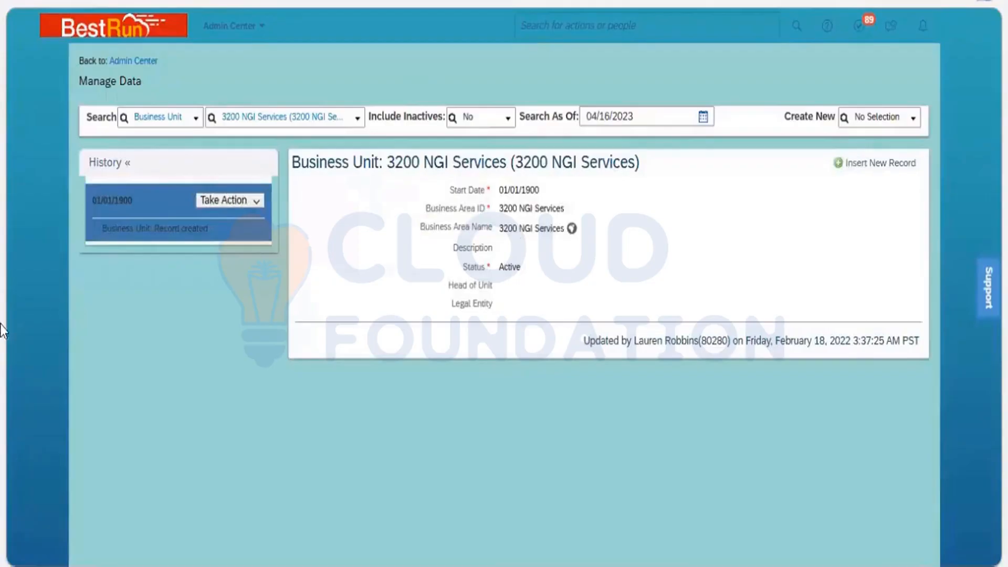
Open the 3200 NGI Services business unit record for correction in Manage Data and inspect its Start Date calendar without changing the date.
{"action": "left_click", "coordinate": [260, 200]}
{"action": "left_click", "coordinate": [261, 222]}
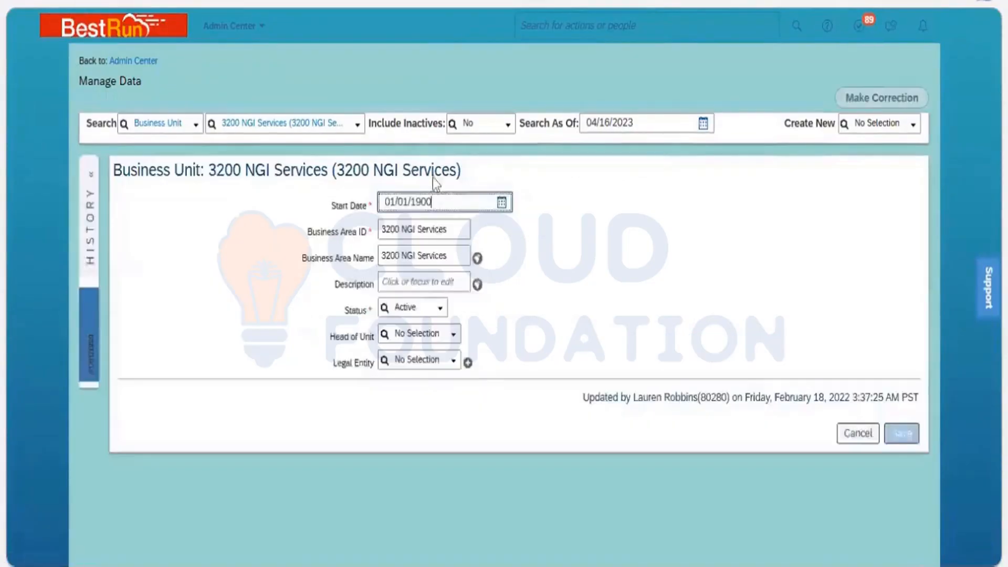
{"action": "left_click", "coordinate": [502, 204]}
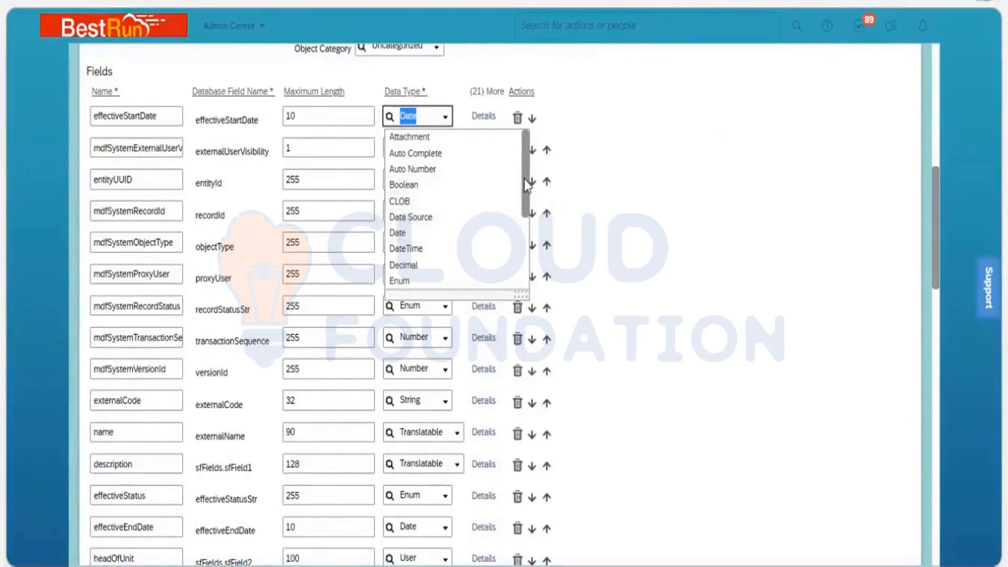
{"action": "left_click_drag", "start_coordinate": [525, 210], "coordinate": [531, 250]}
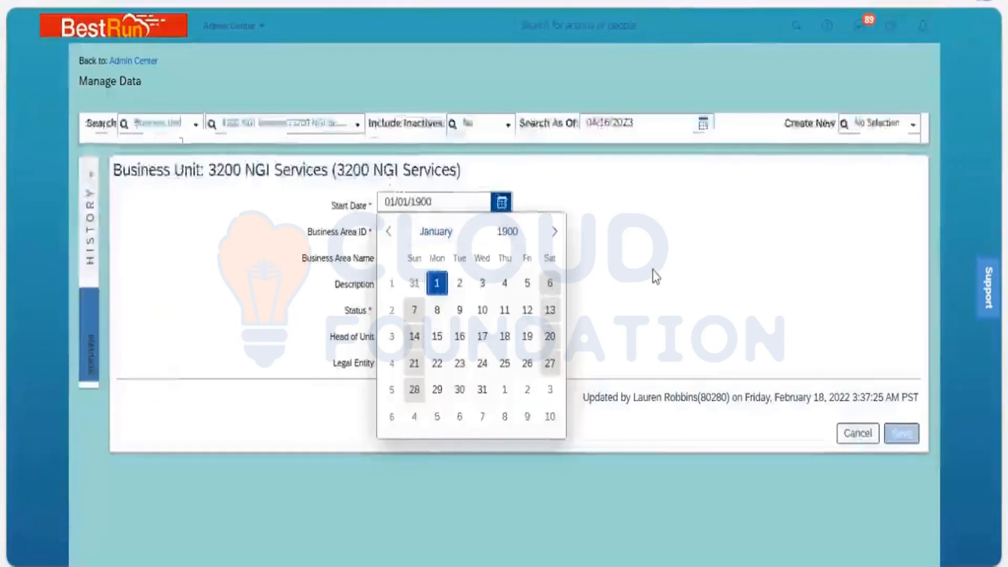
{"action": "left_click", "coordinate": [662, 281]}
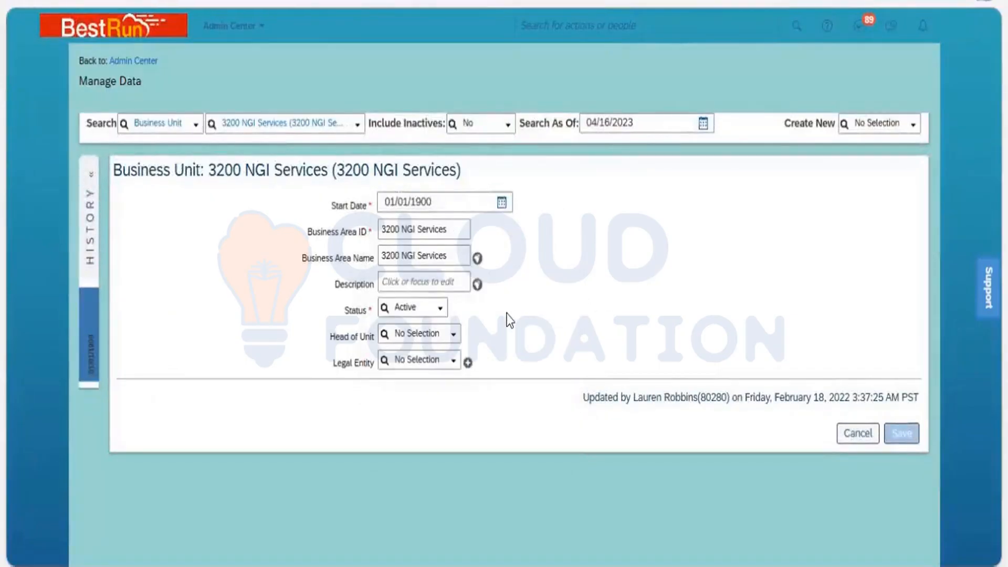
Inspect the Head of Unit and Legal Entity selection fields in the business unit record without choosing a value.
{"action": "left_click", "coordinate": [450, 339]}
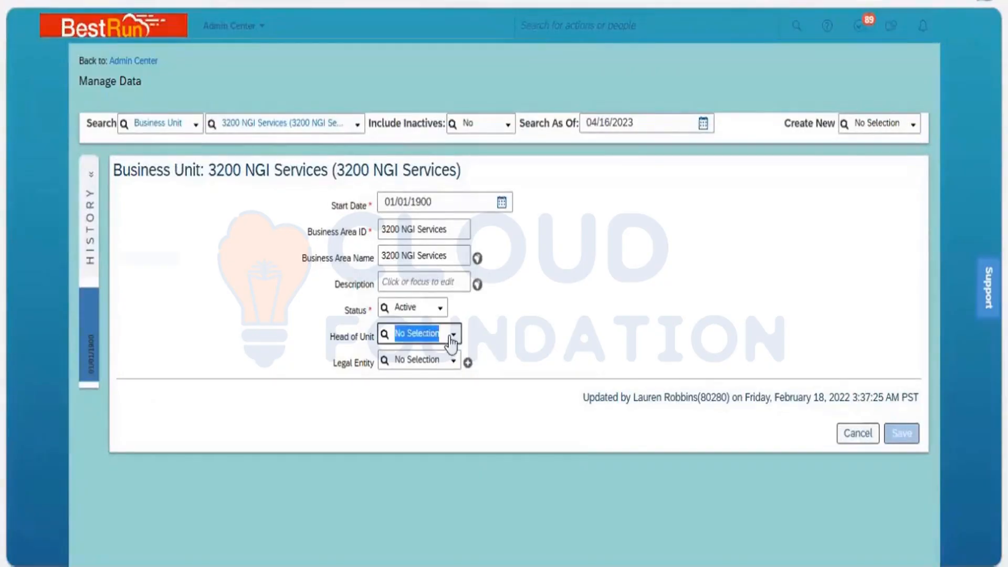
{"action": "left_click", "coordinate": [534, 336]}
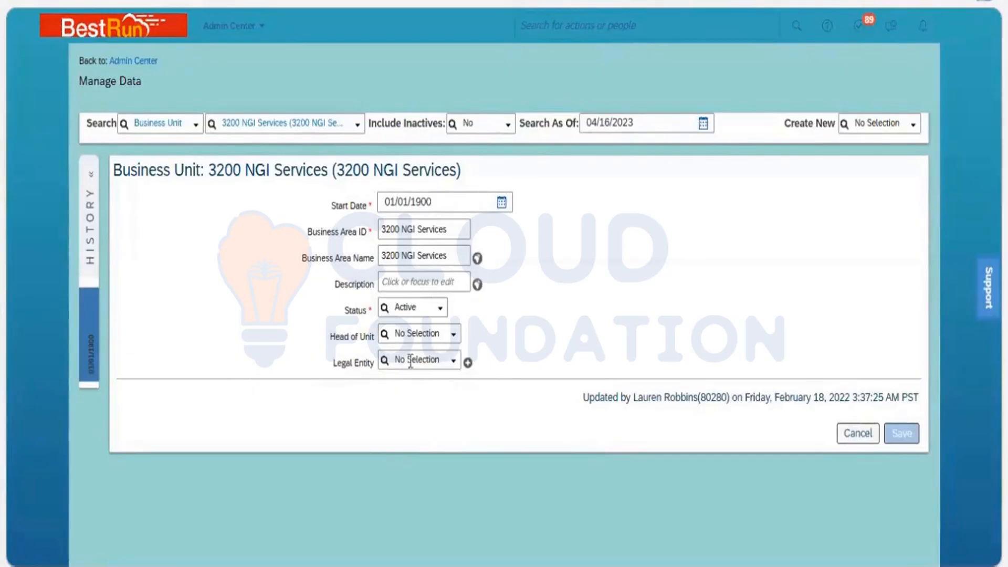
{"action": "left_click", "coordinate": [455, 370]}
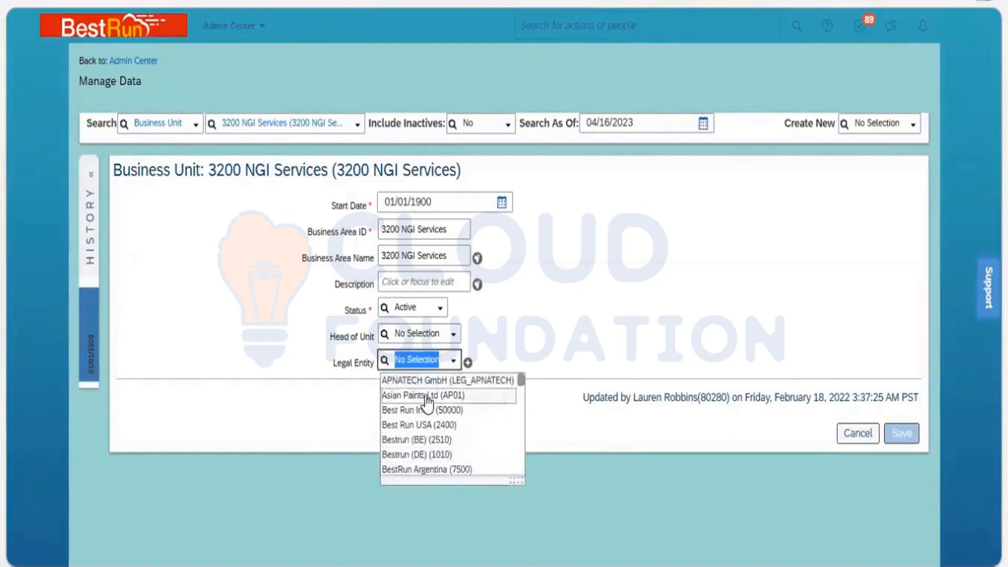
{"action": "left_click", "coordinate": [534, 339]}
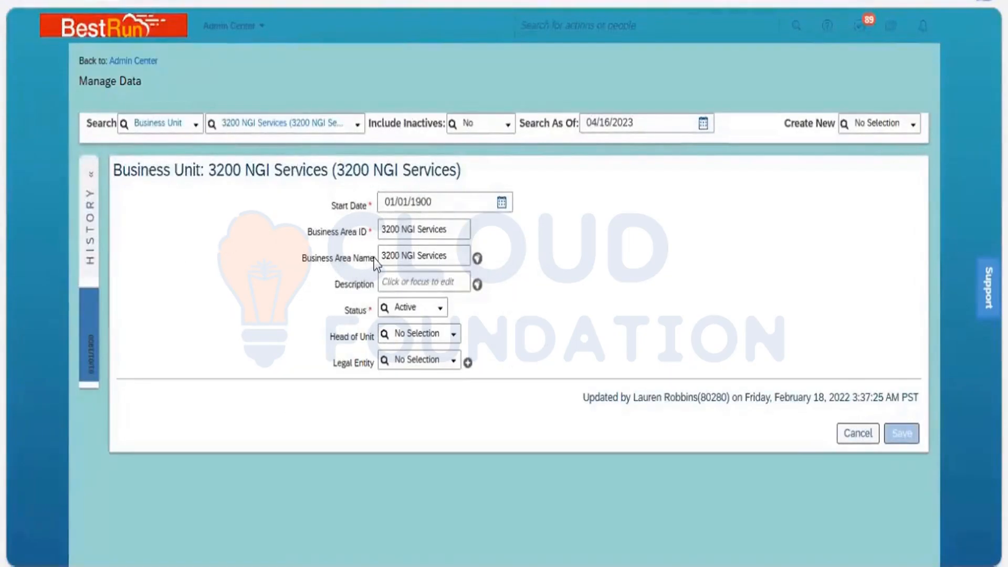
View the translations of the Business Area Name and close them without making changes.
{"action": "left_click_drag", "start_coordinate": [374, 258], "coordinate": [300, 257]}
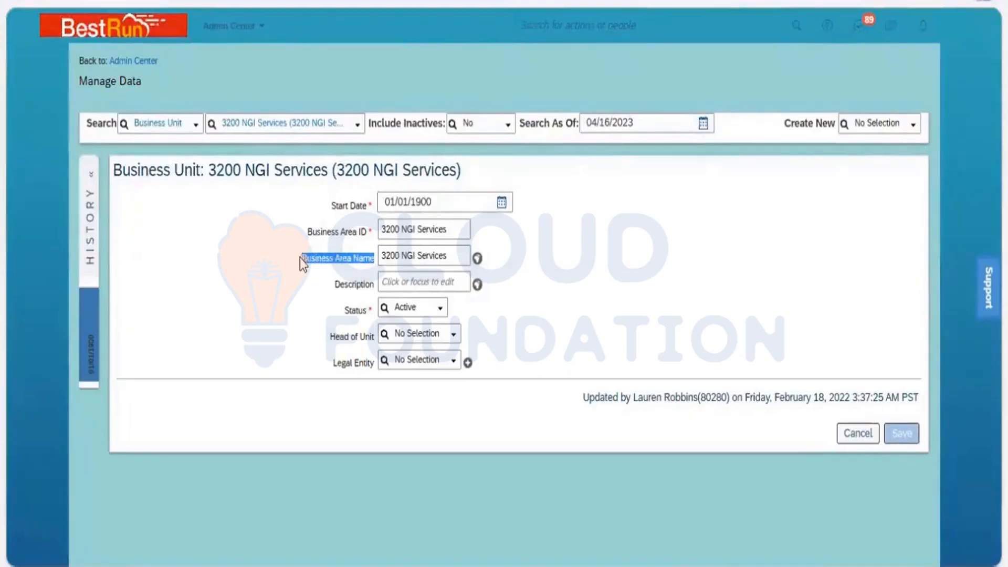
{"action": "left_click", "coordinate": [439, 258]}
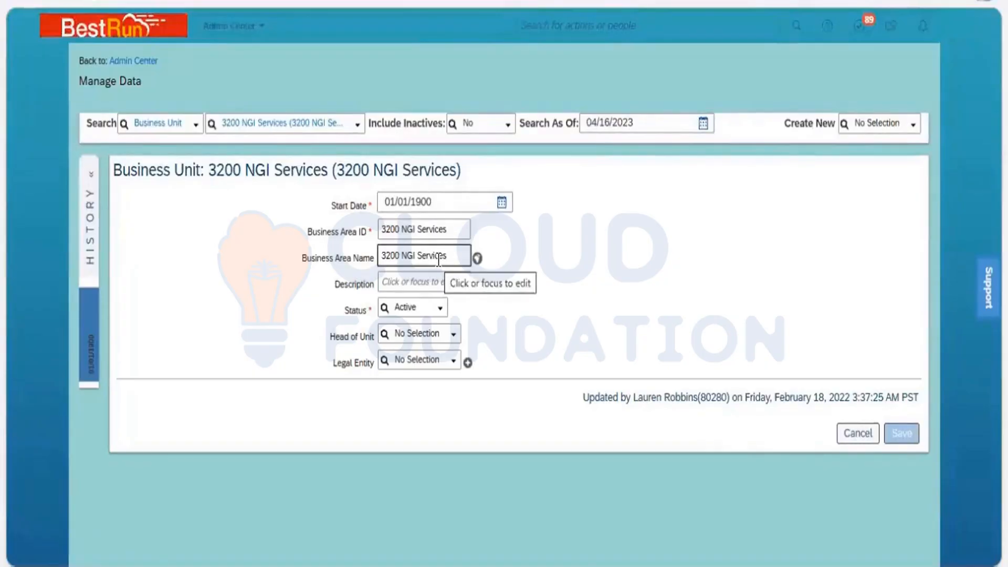
{"action": "left_click", "coordinate": [478, 258]}
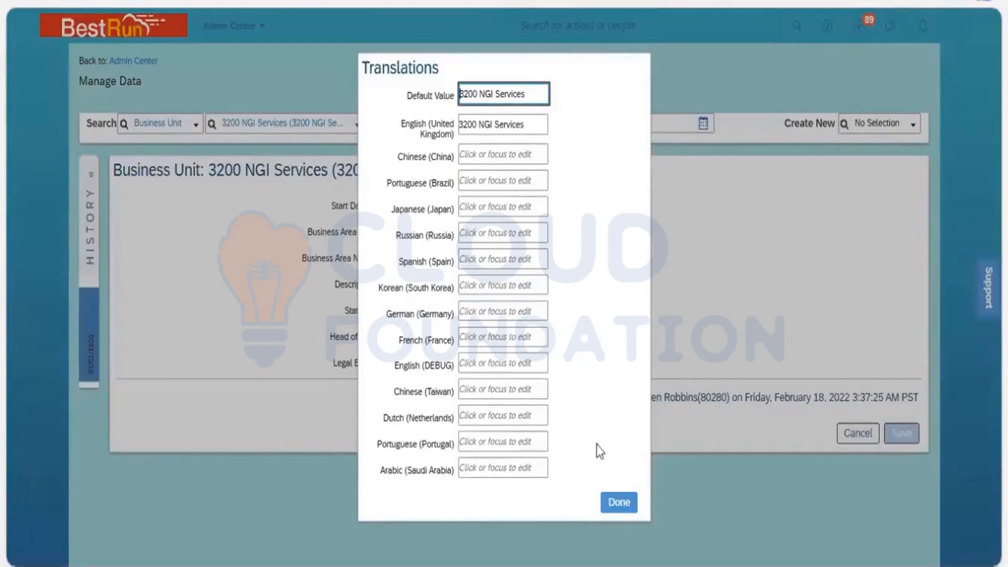
{"action": "key", "text": "Escape"}
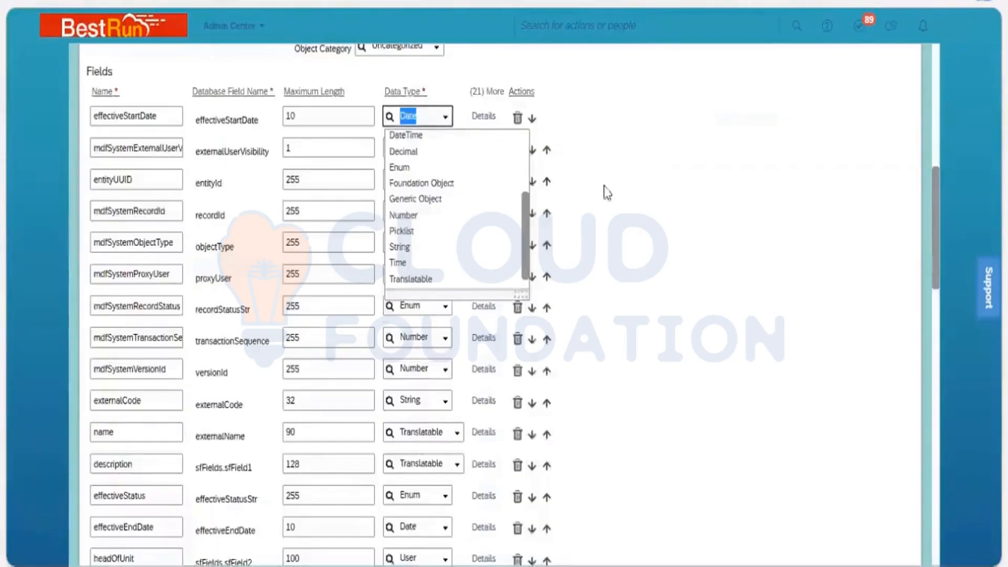
Review the fields of the Business Unit definition and examine the effectiveStartDate data type choices again.
{"action": "left_click", "coordinate": [641, 230]}
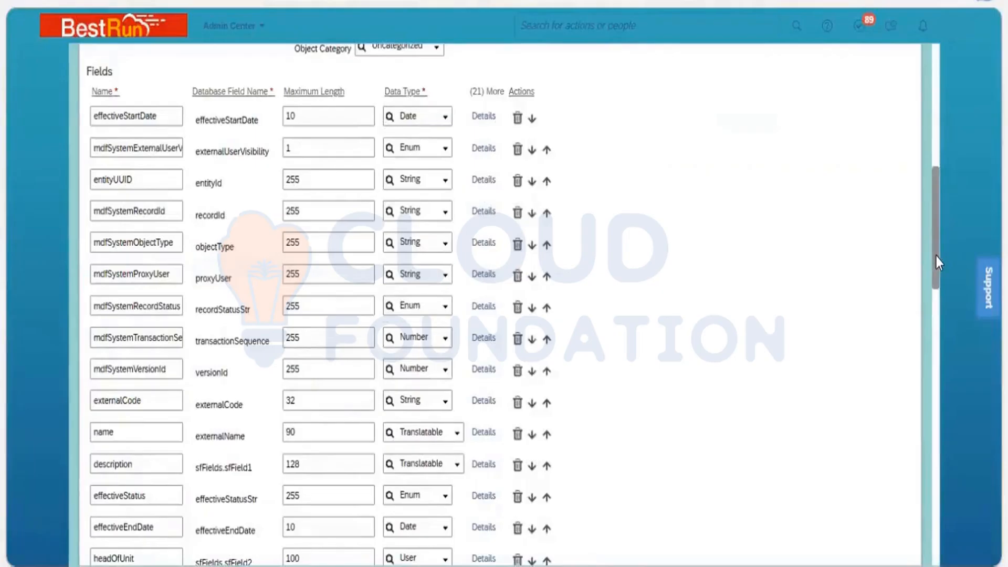
{"action": "left_click_drag", "start_coordinate": [936, 256], "coordinate": [934, 292]}
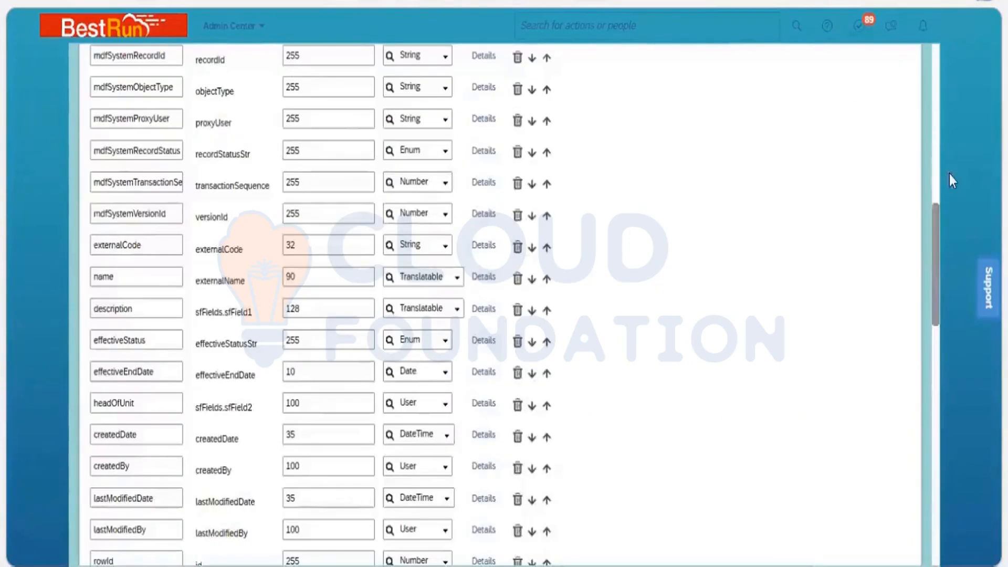
{"action": "left_click_drag", "start_coordinate": [935, 237], "coordinate": [935, 191]}
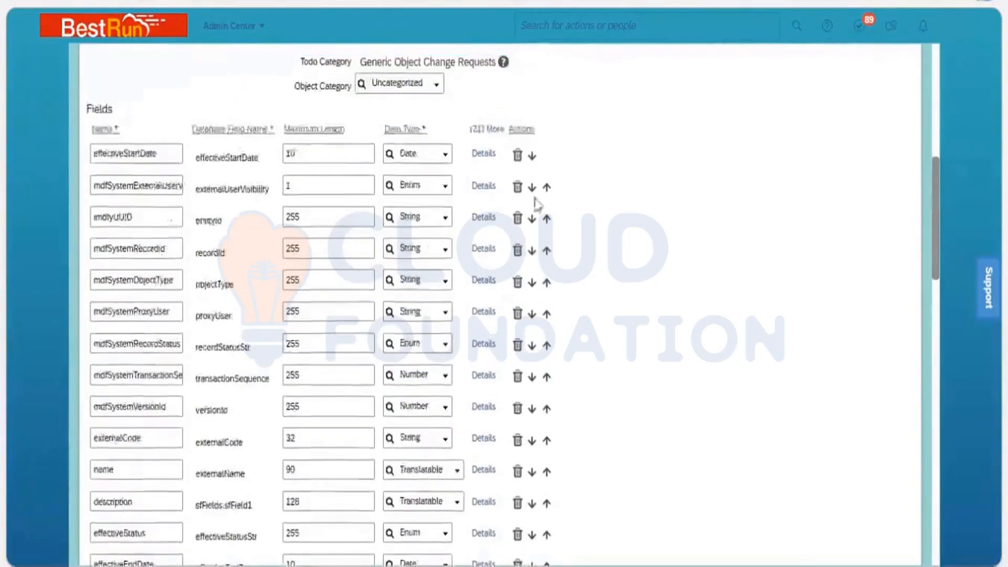
{"action": "left_click", "coordinate": [444, 157]}
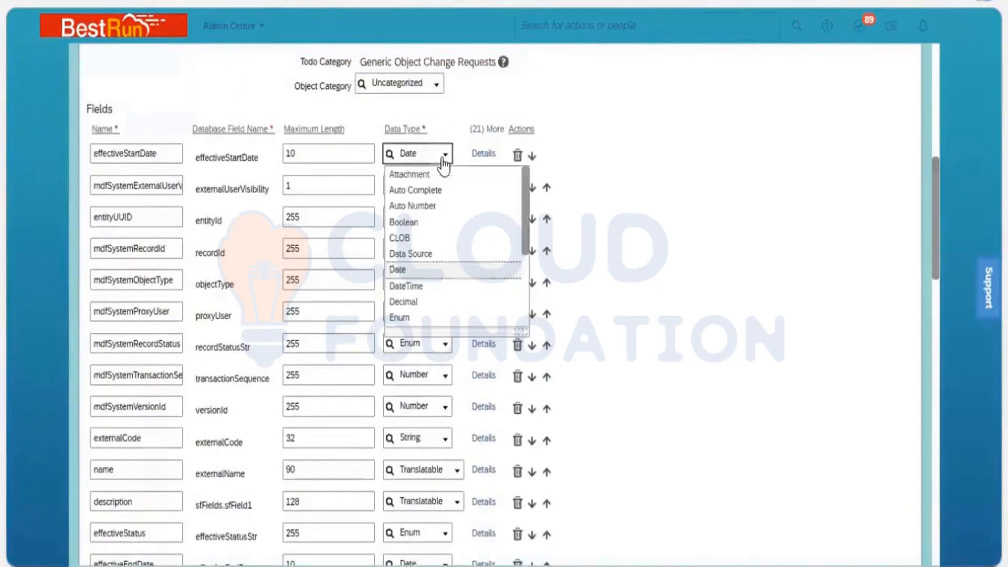
{"action": "left_click", "coordinate": [526, 294]}
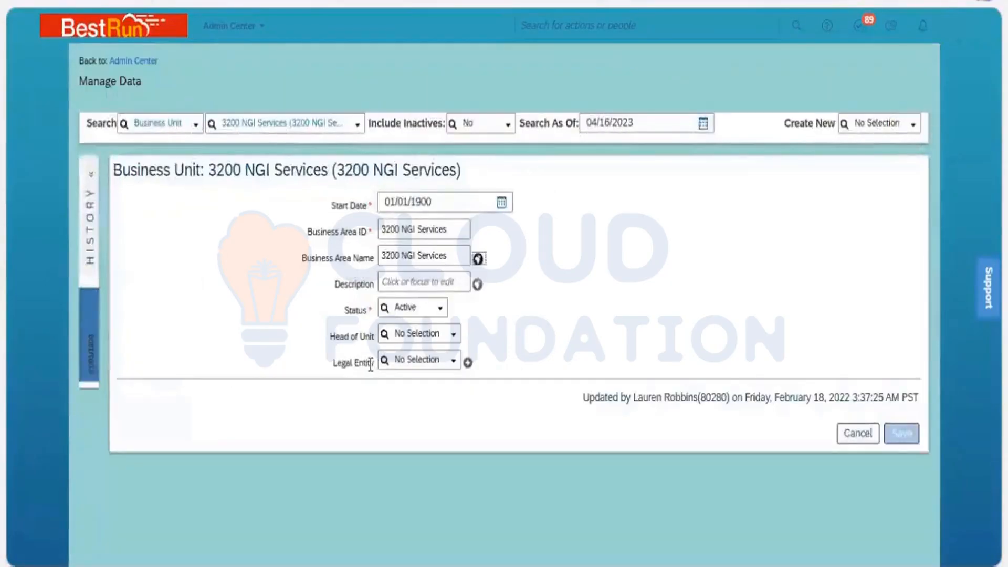
Examine the Legal Entity choices in the business unit record and review the Fields and Associations sections of the Business Unit definition.
{"action": "left_click_drag", "start_coordinate": [370, 364], "coordinate": [326, 365]}
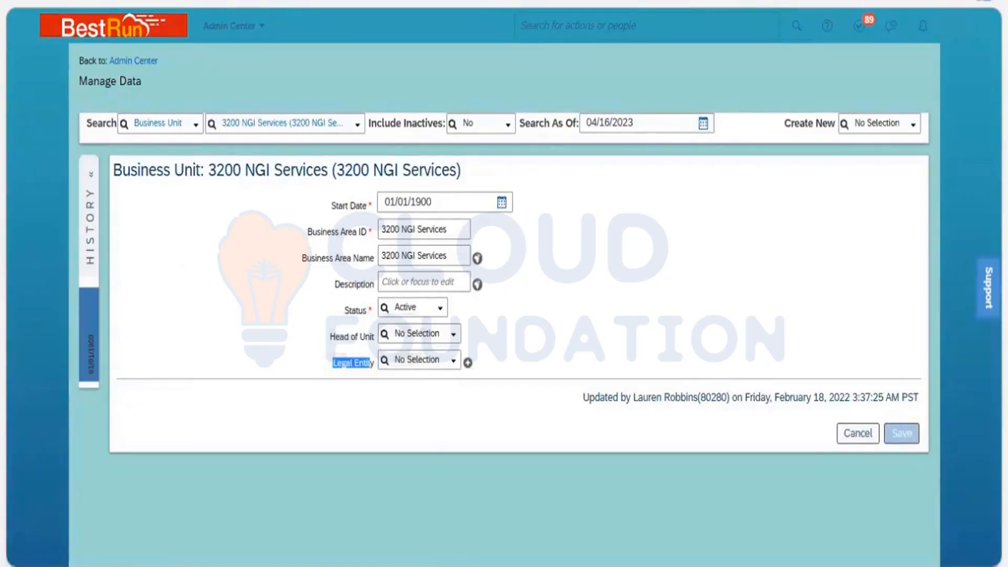
{"action": "left_click", "coordinate": [456, 367]}
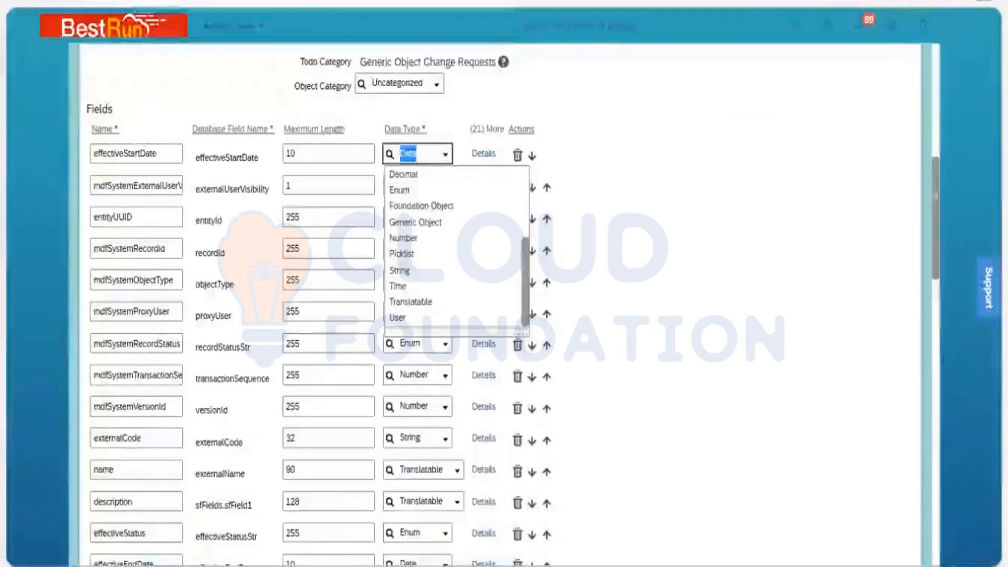
{"action": "left_click", "coordinate": [936, 200]}
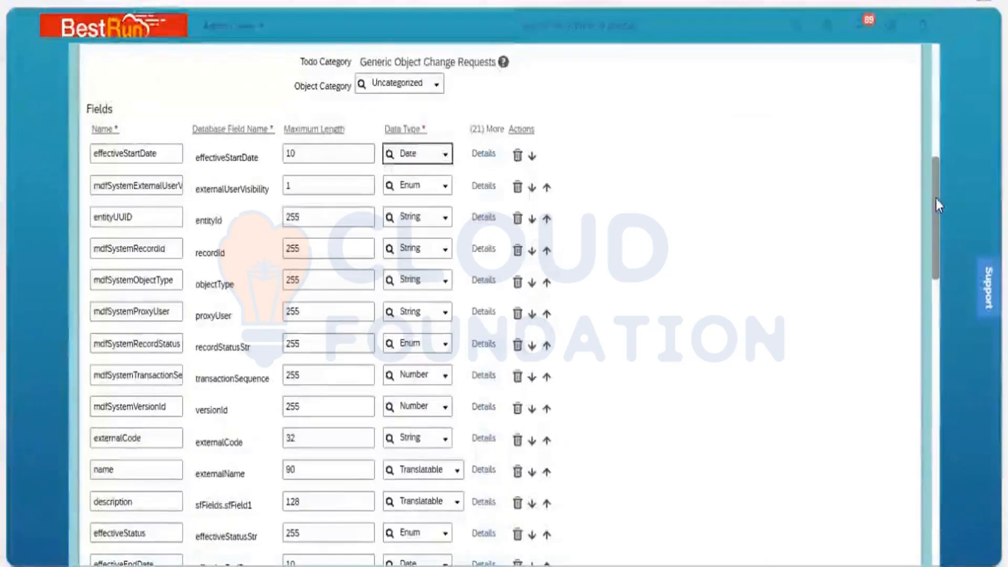
{"action": "scroll", "coordinate": [949, 319], "scroll_direction": "down", "scroll_amount": 2}
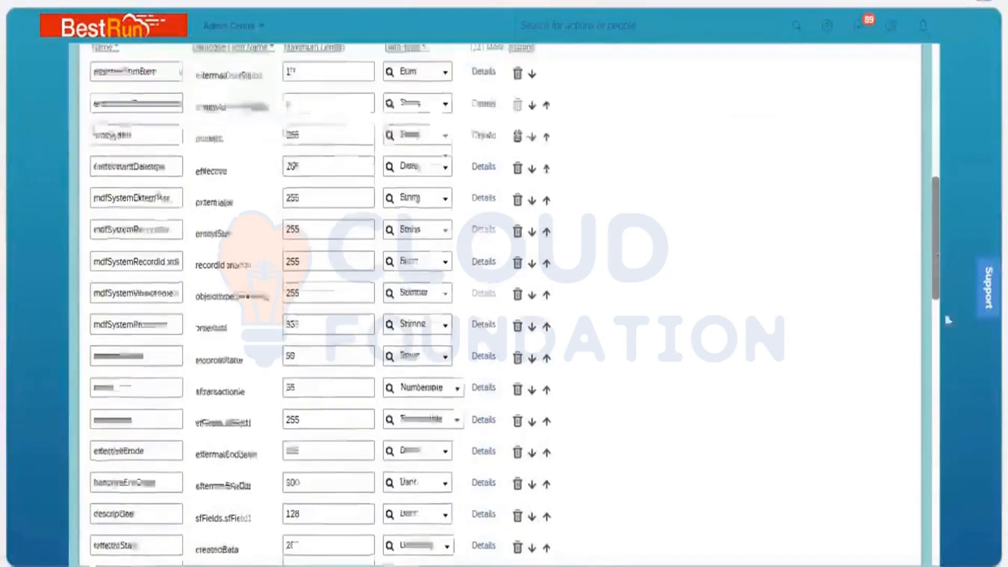
{"action": "scroll", "coordinate": [951, 326], "scroll_direction": "down", "scroll_amount": 10}
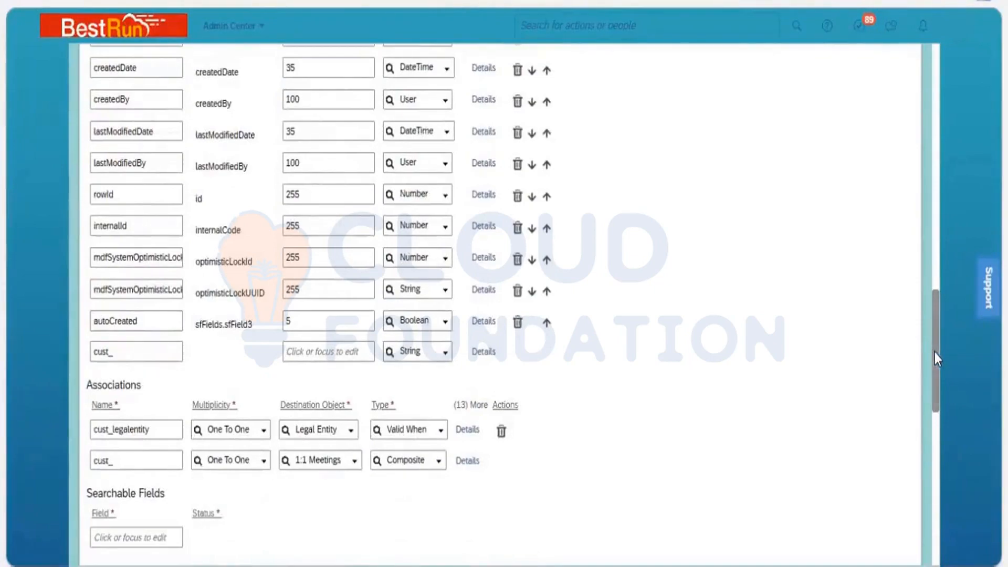
{"action": "scroll", "coordinate": [925, 287], "scroll_direction": "up", "scroll_amount": 15}
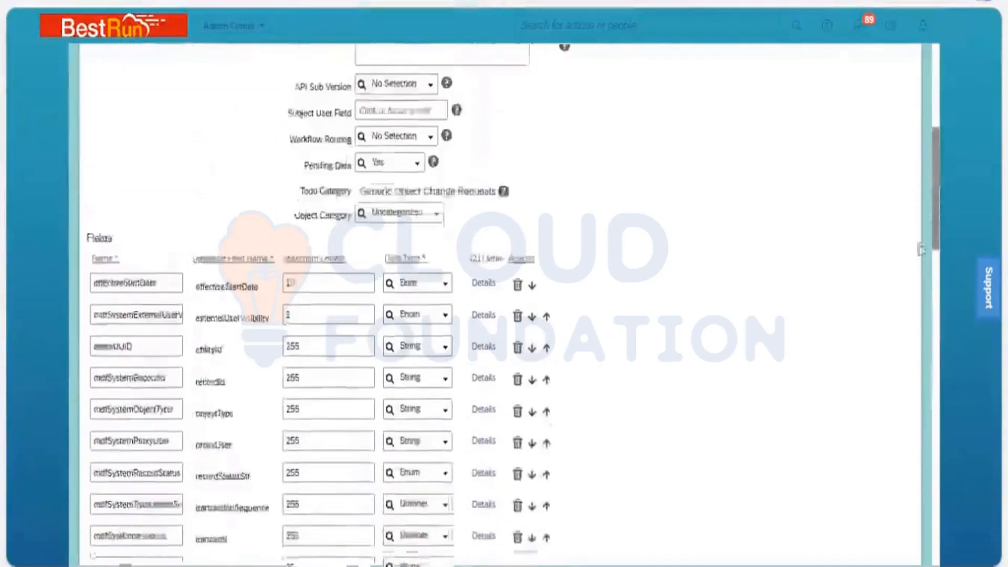
{"action": "scroll", "coordinate": [932, 268], "scroll_direction": "down", "scroll_amount": 6}
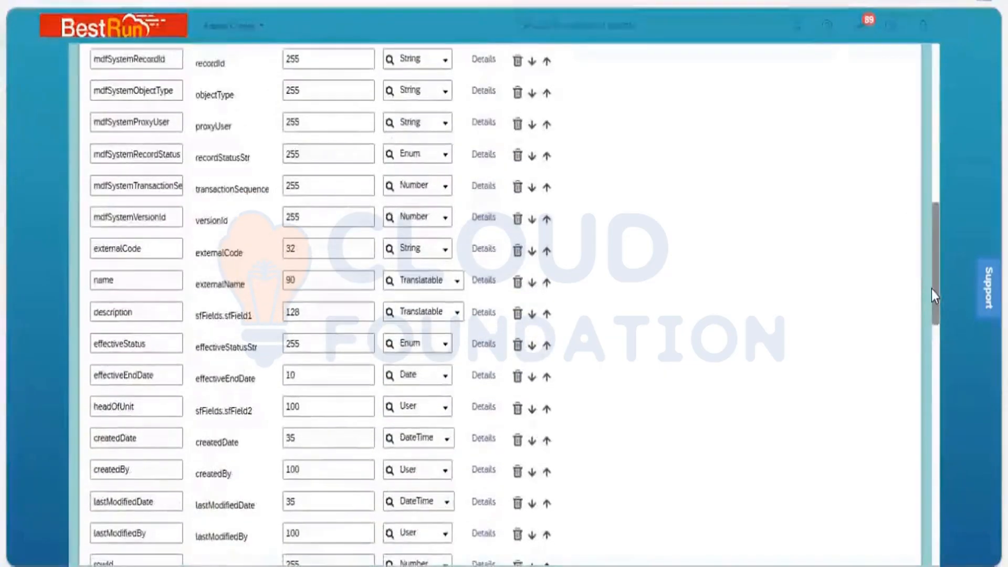
{"action": "scroll", "coordinate": [932, 289], "scroll_direction": "down", "scroll_amount": 2}
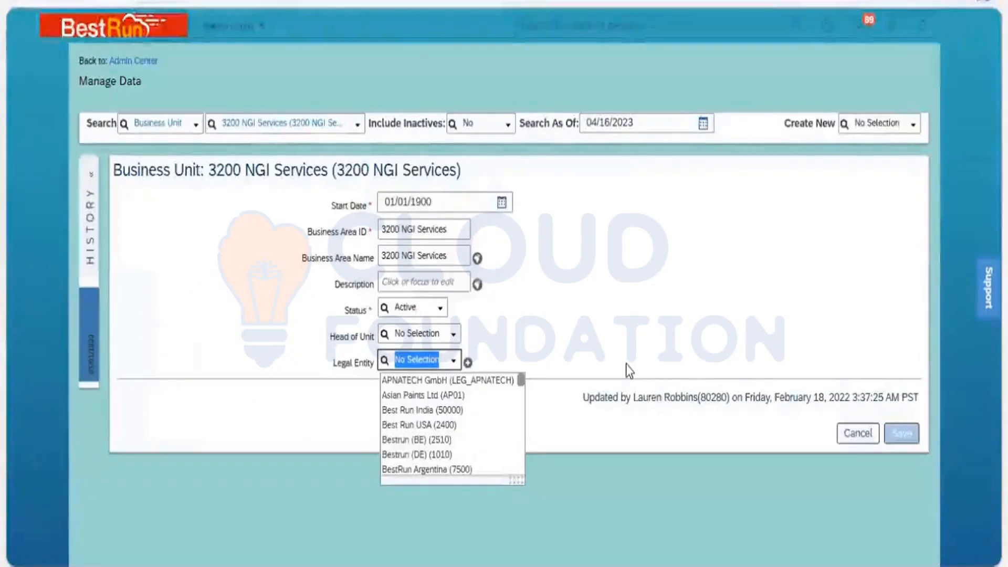
Clear the cust_ prefix from the name of the blank row at the end of the Business Unit definition's Fields list.
{"action": "left_click", "coordinate": [379, 370]}
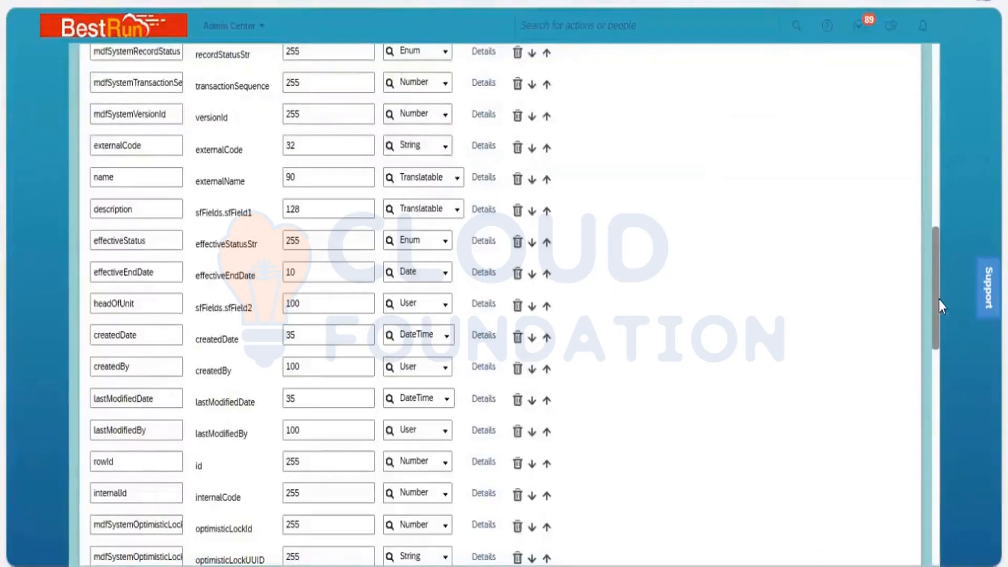
{"action": "scroll", "coordinate": [941, 308], "scroll_direction": "down", "scroll_amount": 5}
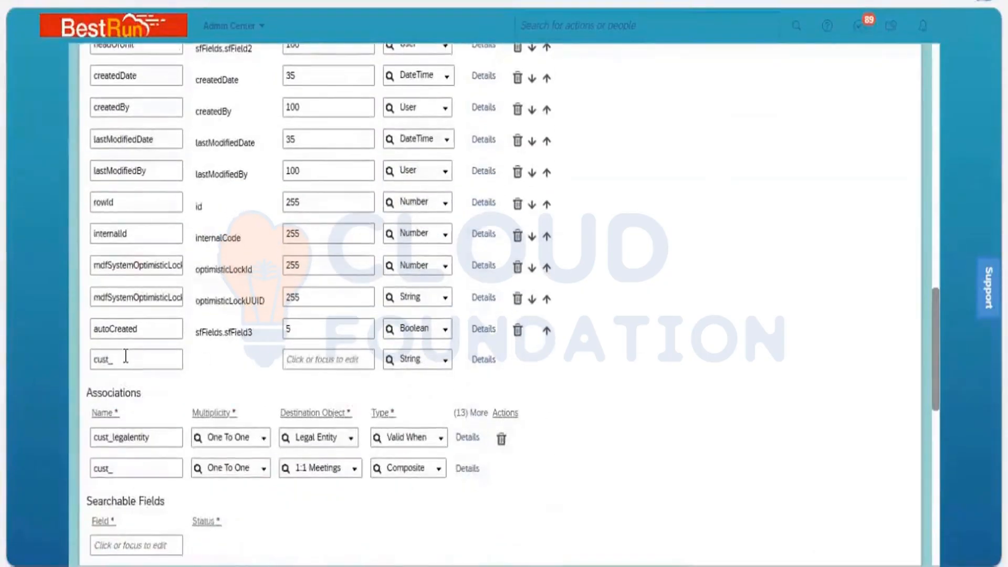
{"action": "left_click", "coordinate": [125, 357]}
{"action": "key", "text": "BackSpace"}
{"action": "key", "text": "BackSpace"}
{"action": "key", "text": "BackSpace"}
{"action": "key", "text": "BackSpace"}
{"action": "key", "text": "BackSpace"}
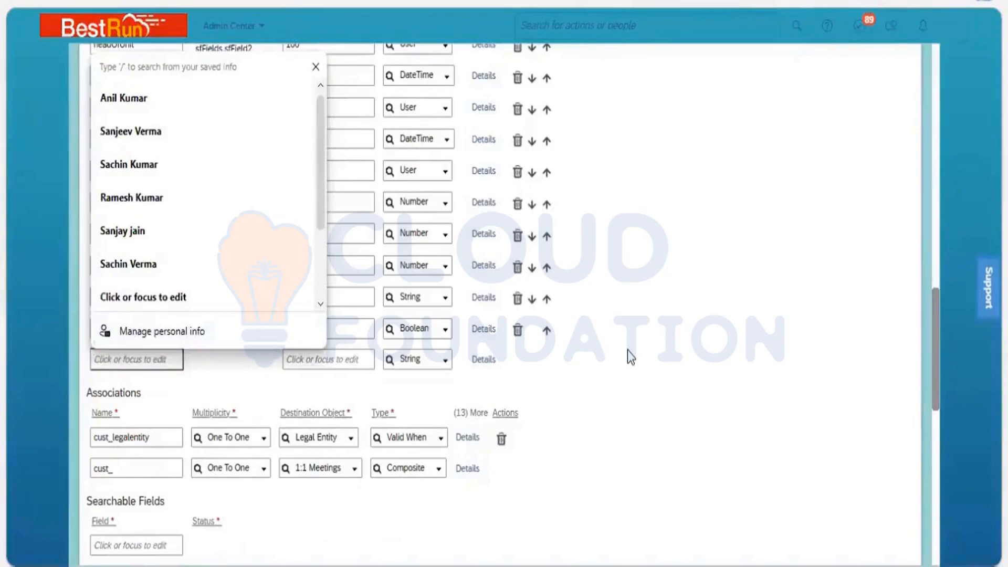
{"action": "left_click", "coordinate": [628, 351]}
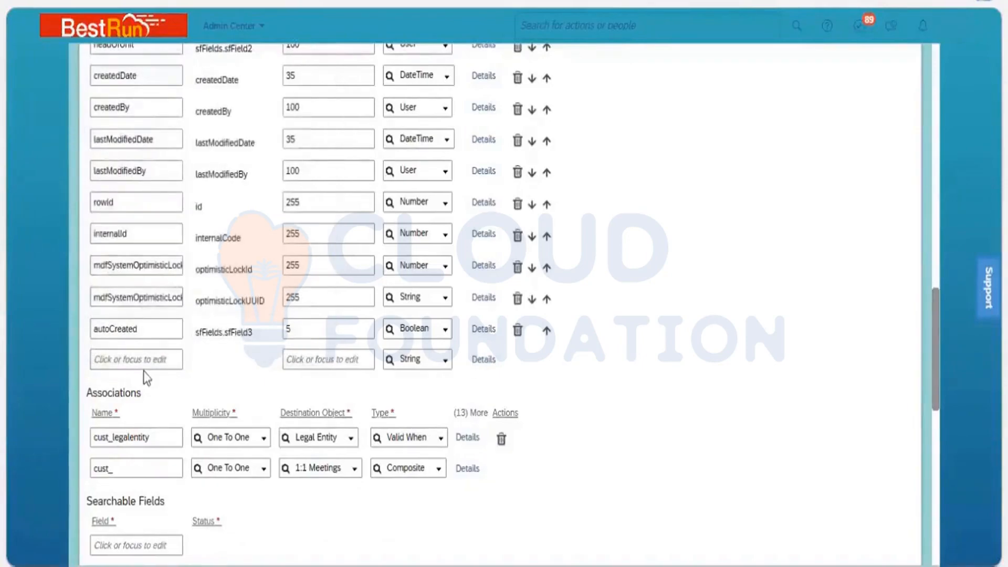
Examine the data type choices offered for the blank field row, including Generic Object.
{"action": "left_click", "coordinate": [444, 361]}
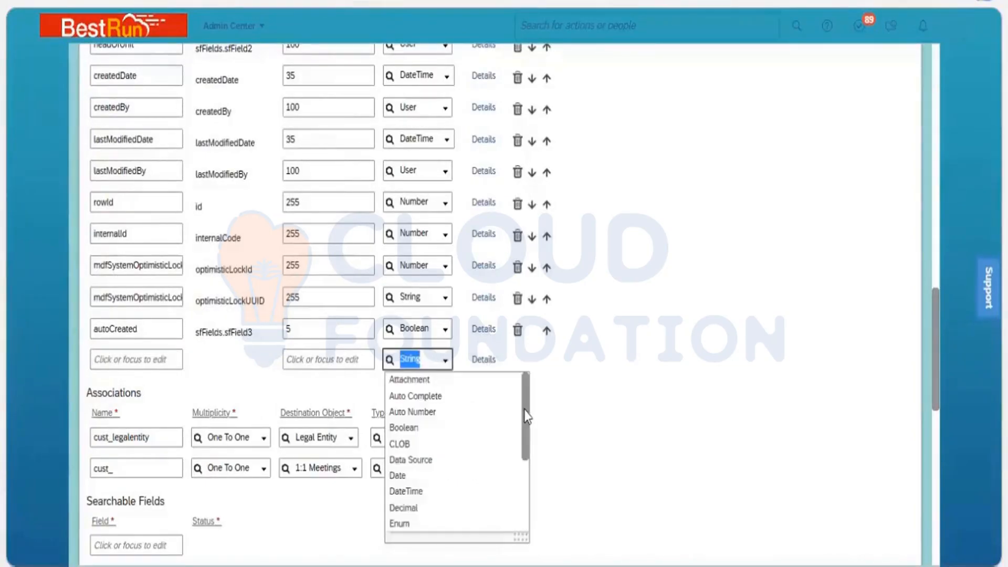
{"action": "scroll", "coordinate": [530, 464], "scroll_direction": "down", "scroll_amount": 3}
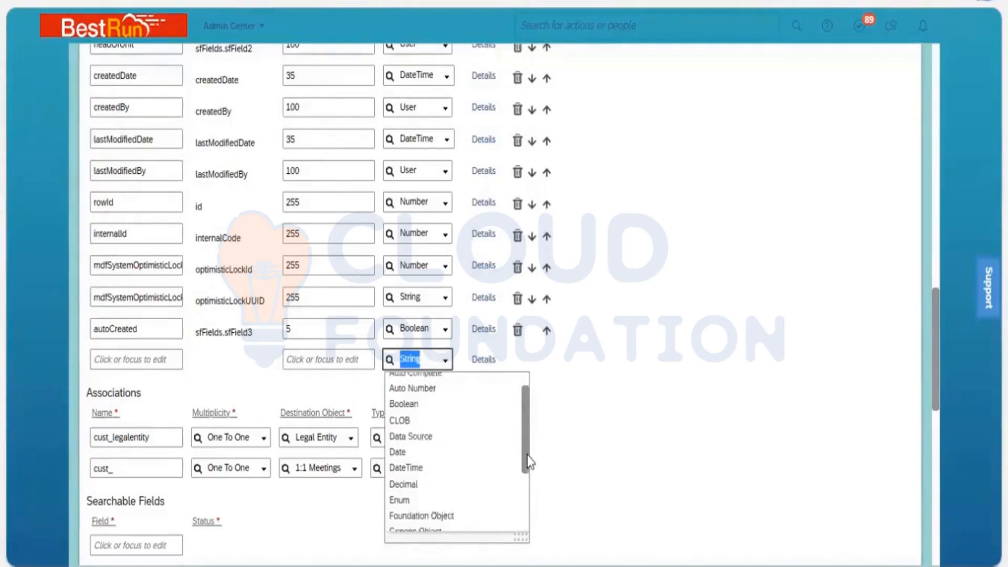
{"action": "scroll", "coordinate": [490, 473], "scroll_direction": "down", "scroll_amount": 1}
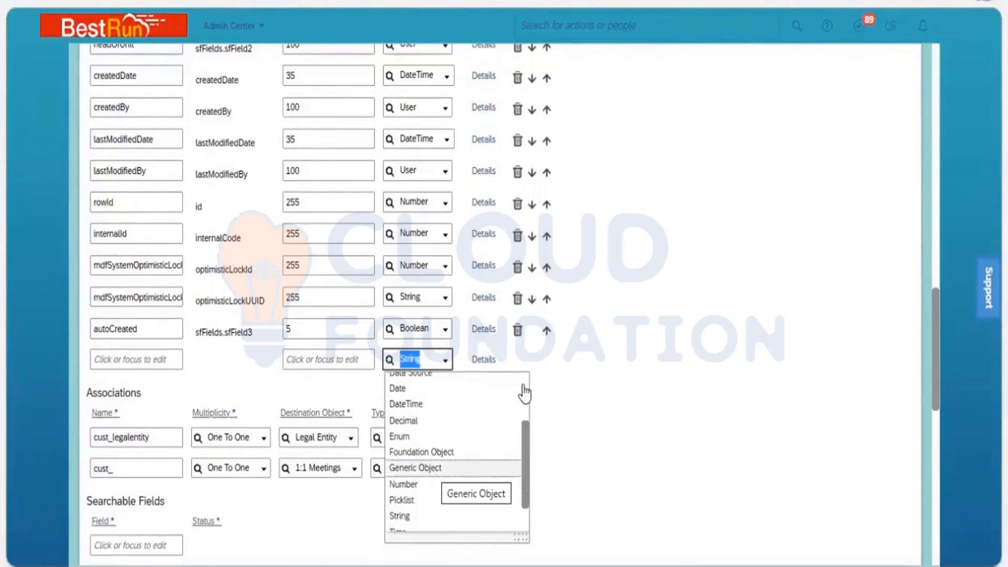
Inspect the list of available object definitions and the Code field of the Business Unit definition without changing them.
{"action": "left_click_drag", "start_coordinate": [935, 366], "coordinate": [921, 103]}
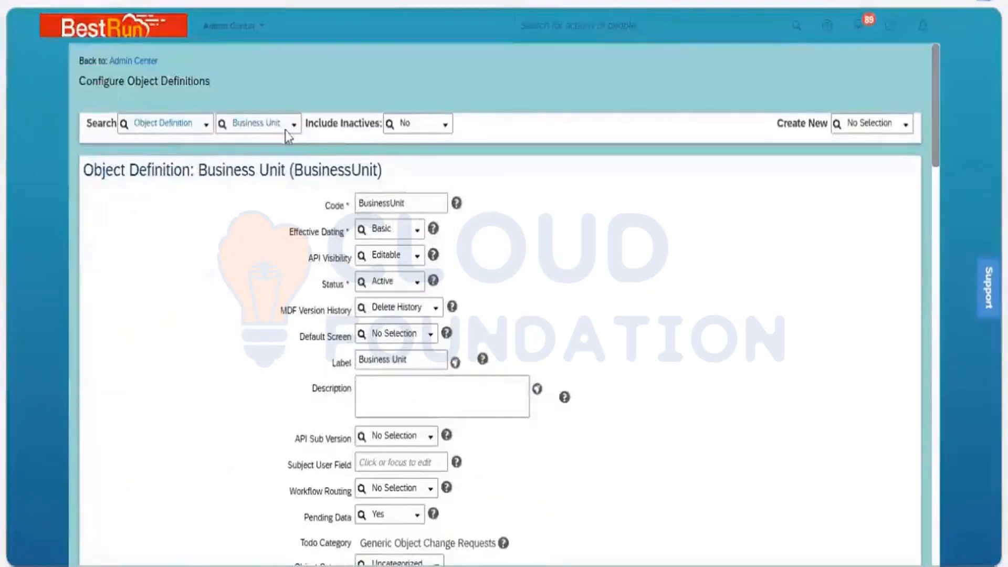
{"action": "left_click", "coordinate": [293, 127]}
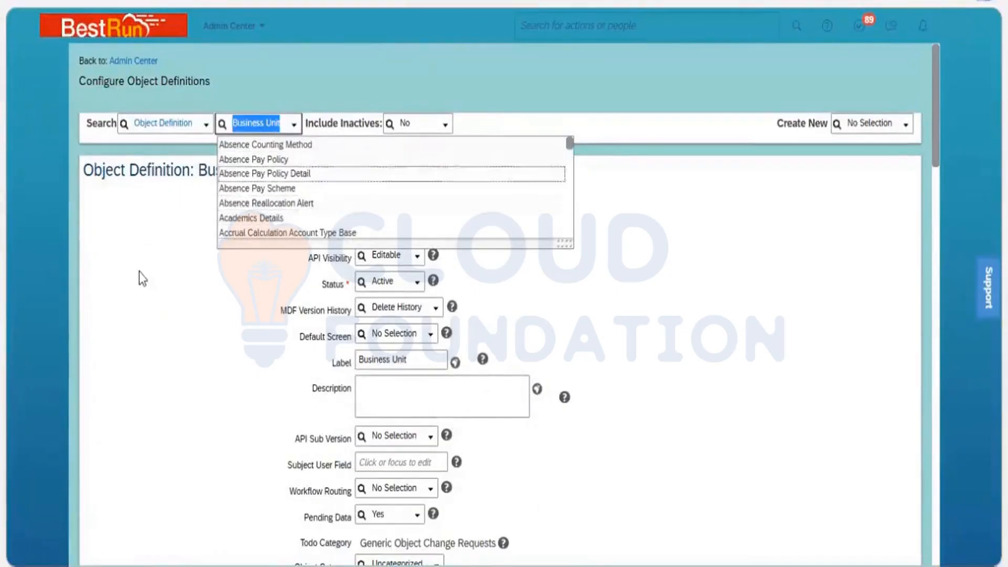
{"action": "left_click", "coordinate": [154, 261]}
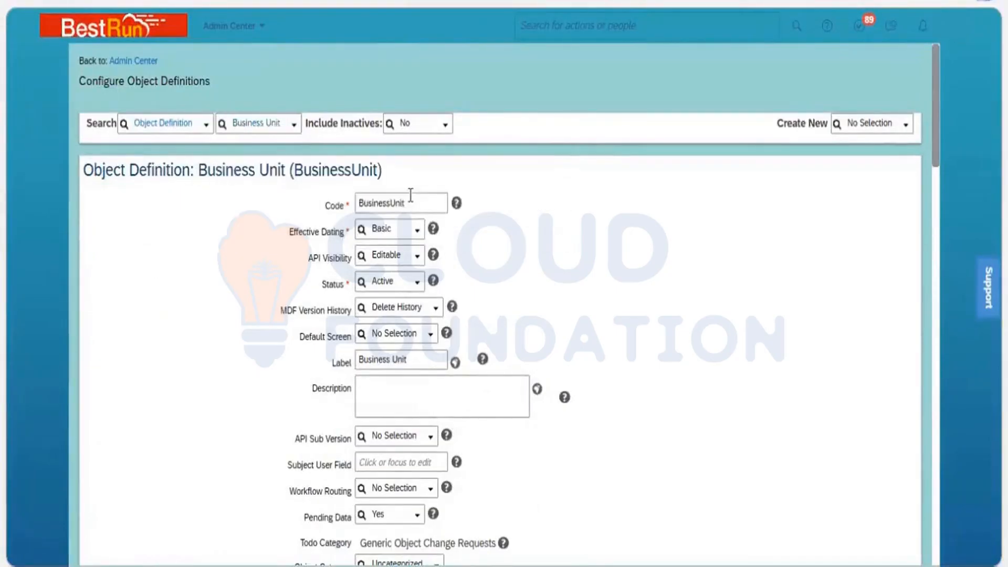
{"action": "left_click", "coordinate": [349, 209]}
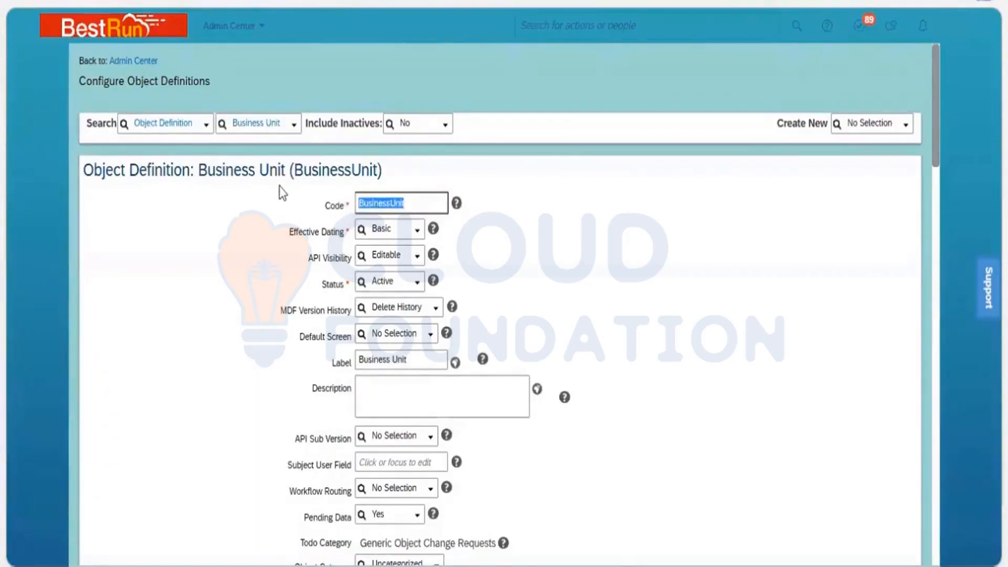
{"action": "left_click", "coordinate": [164, 189]}
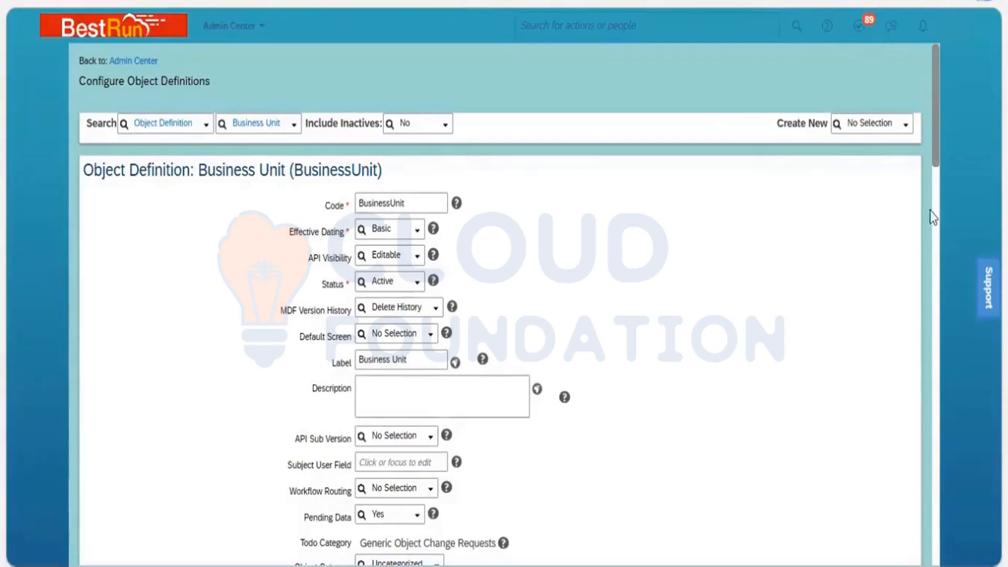
Return to the blank row at the end of the Fields list and review its Foundation Object and Generic Object data type choices.
{"action": "scroll", "coordinate": [932, 311], "scroll_direction": "down", "scroll_amount": 9}
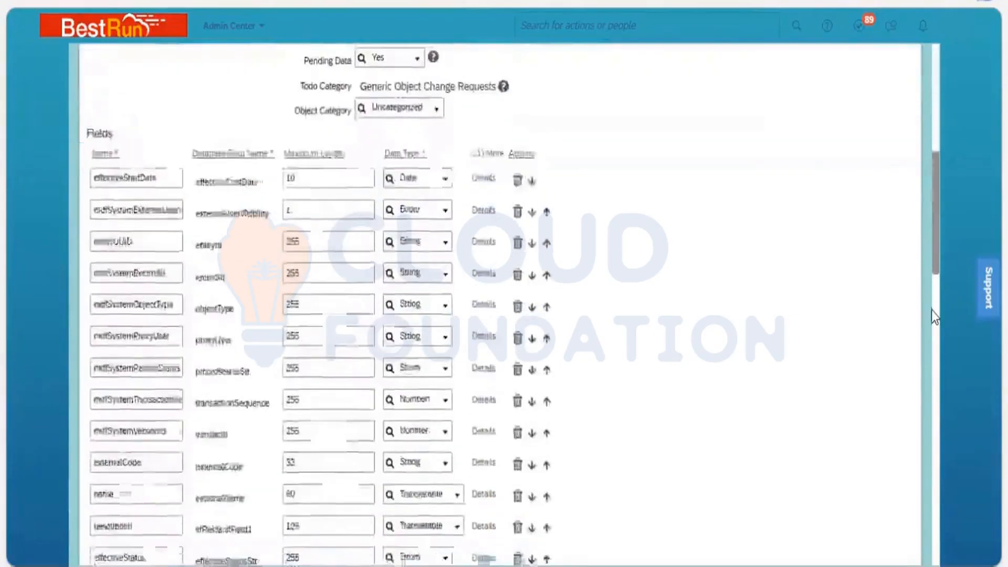
{"action": "scroll", "coordinate": [932, 307], "scroll_direction": "down", "scroll_amount": 9}
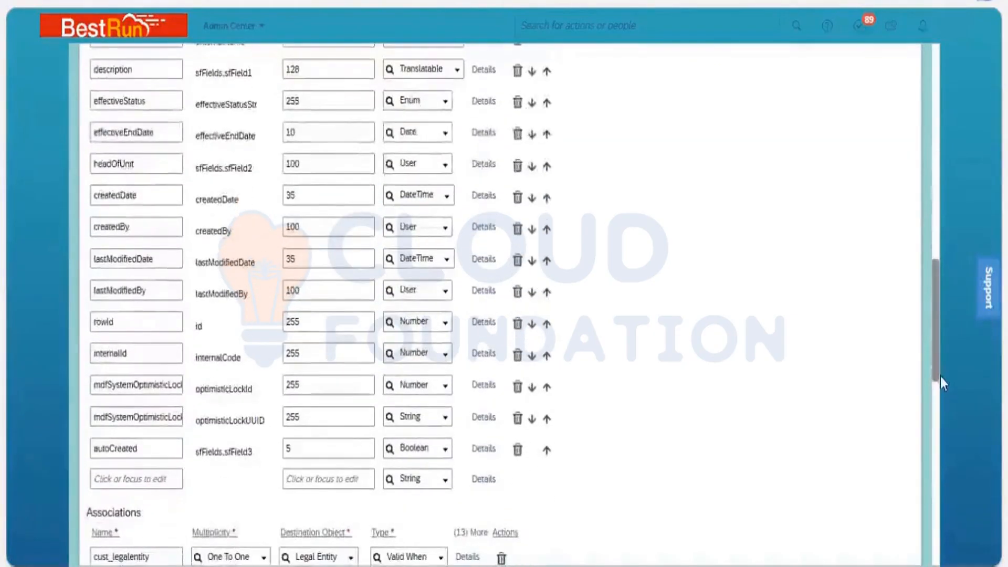
{"action": "scroll", "coordinate": [941, 376], "scroll_direction": "down", "scroll_amount": 2}
{"action": "scroll", "coordinate": [935, 351], "scroll_direction": "down", "scroll_amount": 4}
{"action": "scroll", "coordinate": [439, 308], "scroll_direction": "up", "scroll_amount": 2}
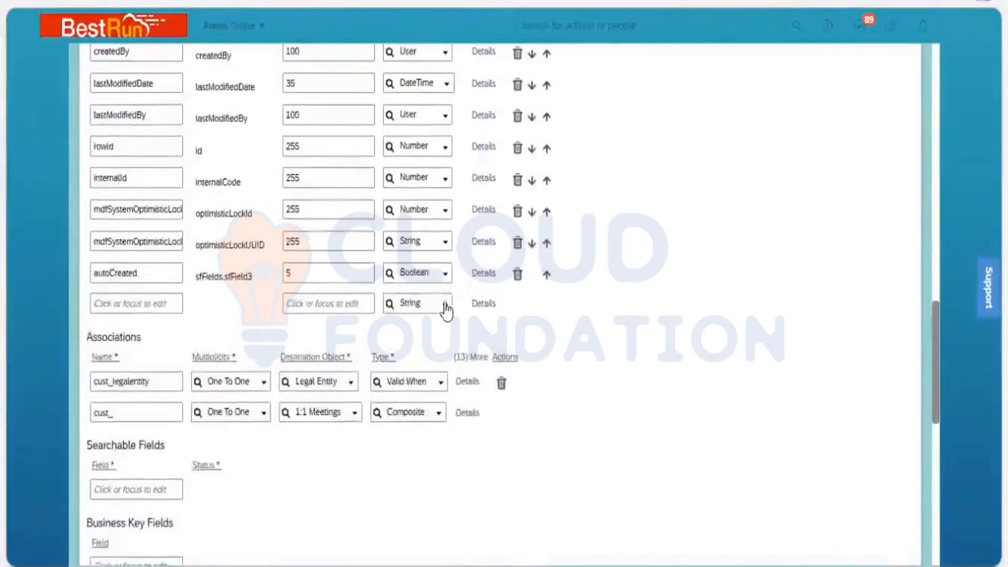
{"action": "left_click", "coordinate": [446, 307]}
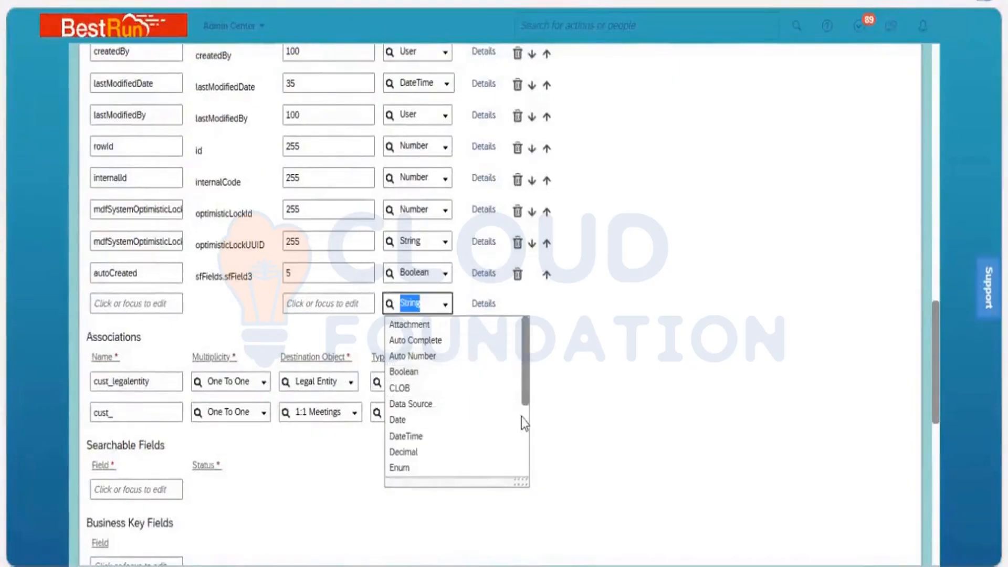
{"action": "scroll", "coordinate": [460, 417], "scroll_direction": "down", "scroll_amount": 5}
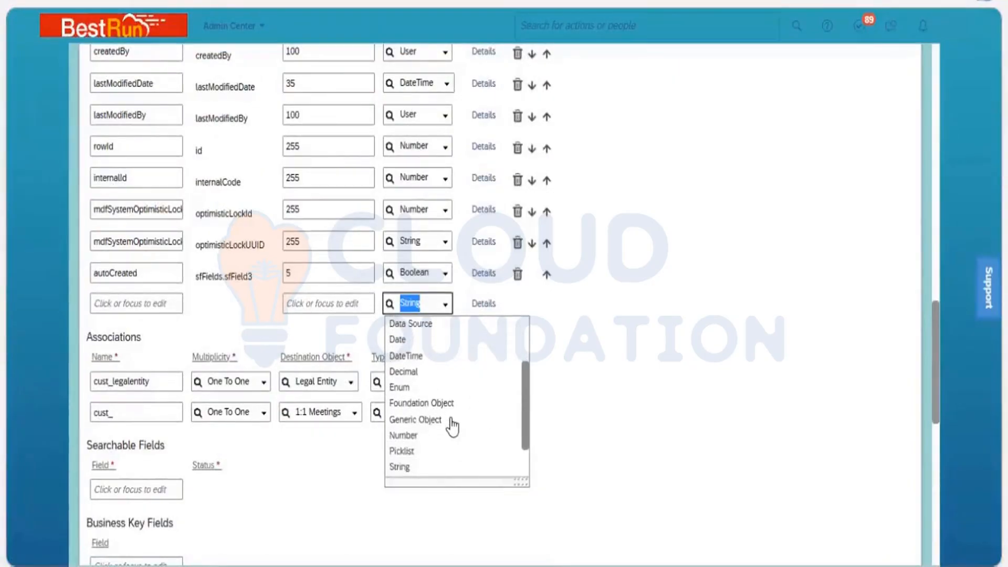
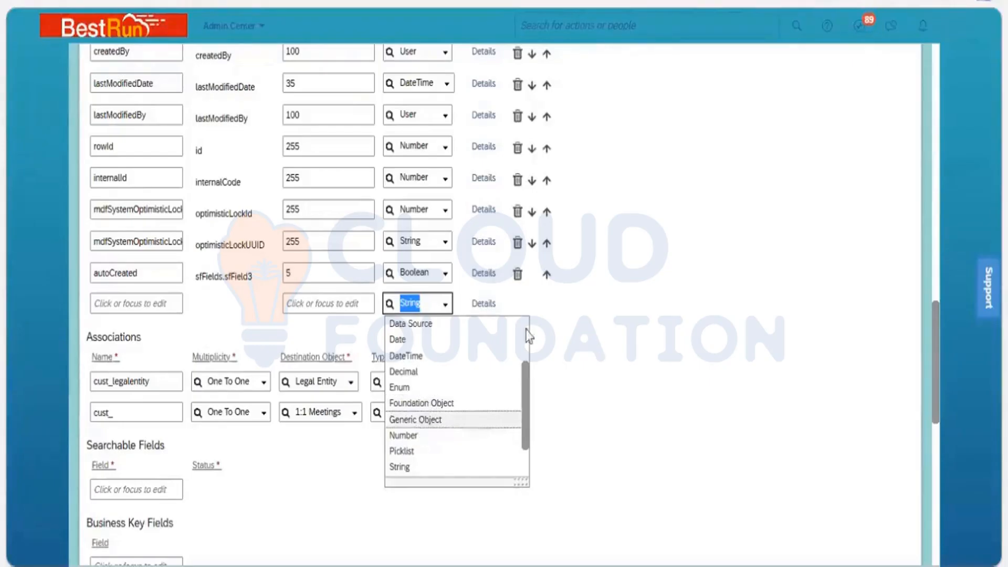
Open the blank field's details, set its data type to Foundation Object and go to the Valid Values Source field.
{"action": "left_click", "coordinate": [483, 307]}
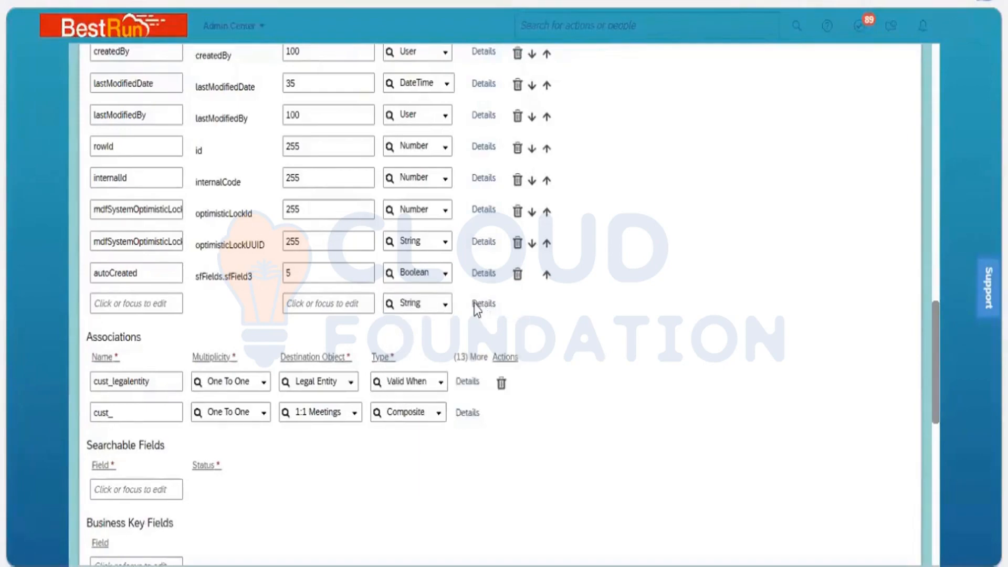
{"action": "left_click", "coordinate": [479, 304]}
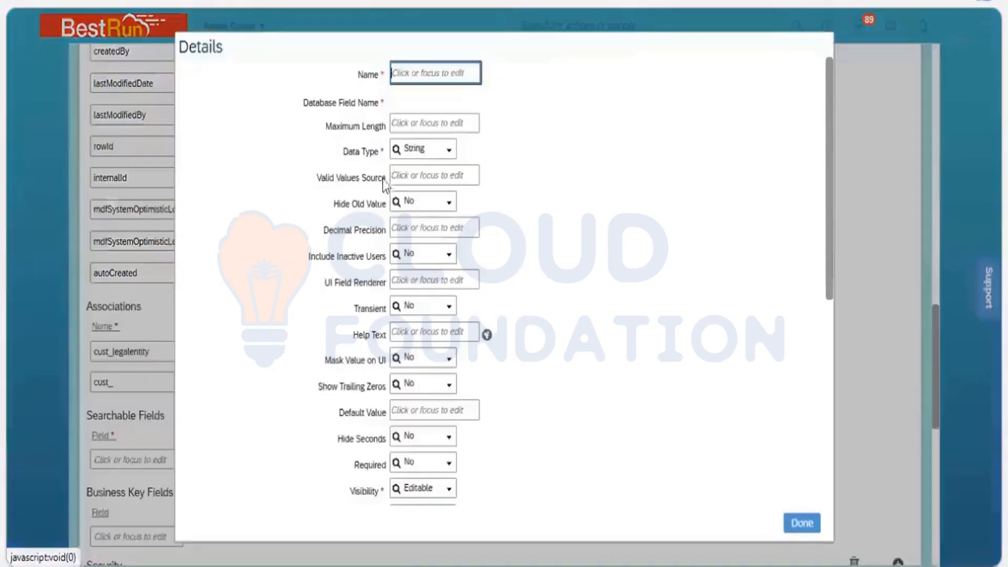
{"action": "left_click", "coordinate": [449, 153]}
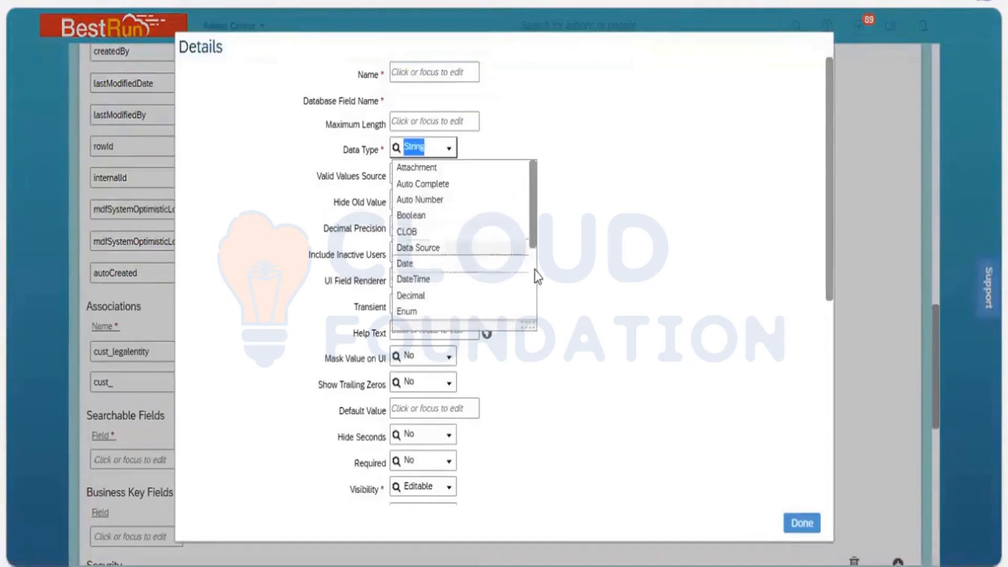
{"action": "scroll", "coordinate": [444, 210], "scroll_direction": "down", "scroll_amount": 3}
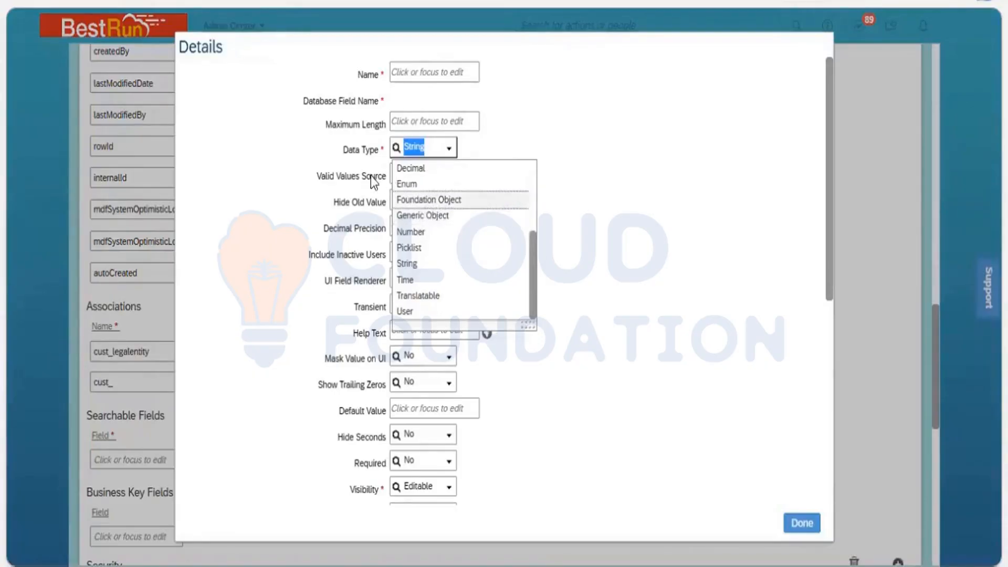
{"action": "left_click", "coordinate": [407, 180]}
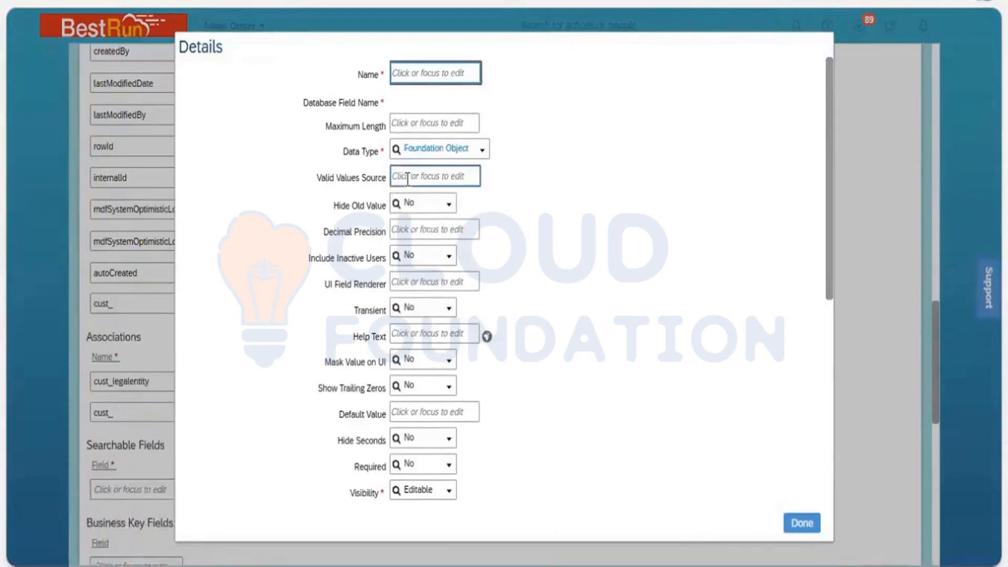
{"action": "left_click", "coordinate": [407, 177]}
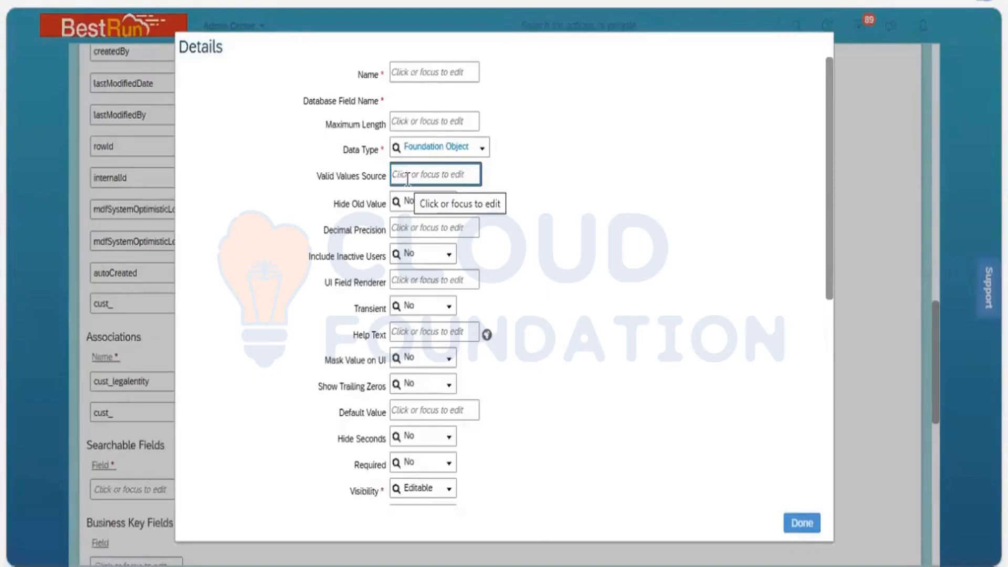
Change the field's data type to Generic Object, visit the Valid Values Source field and close the details.
{"action": "left_click", "coordinate": [483, 156]}
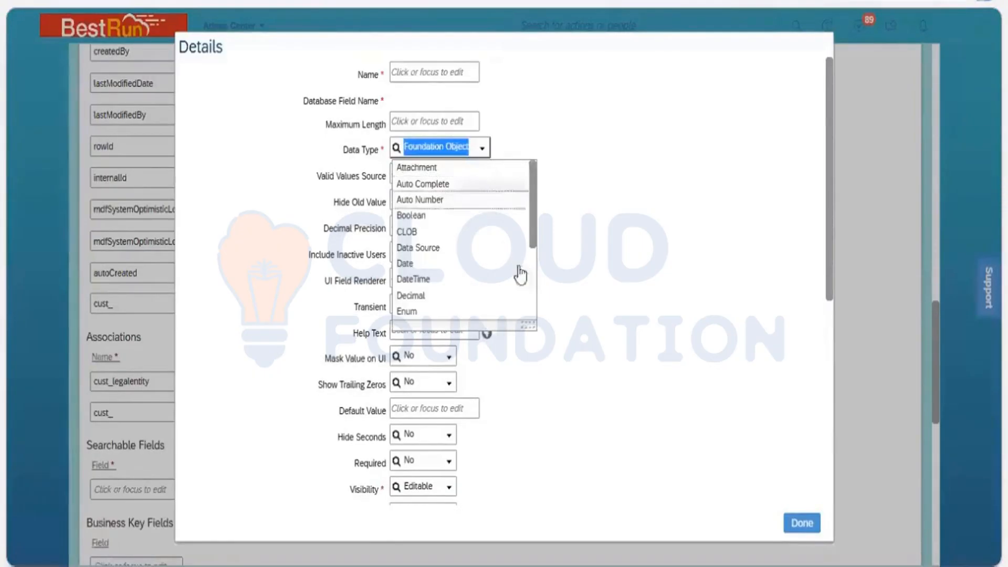
{"action": "scroll", "coordinate": [433, 225], "scroll_direction": "down", "scroll_amount": 3}
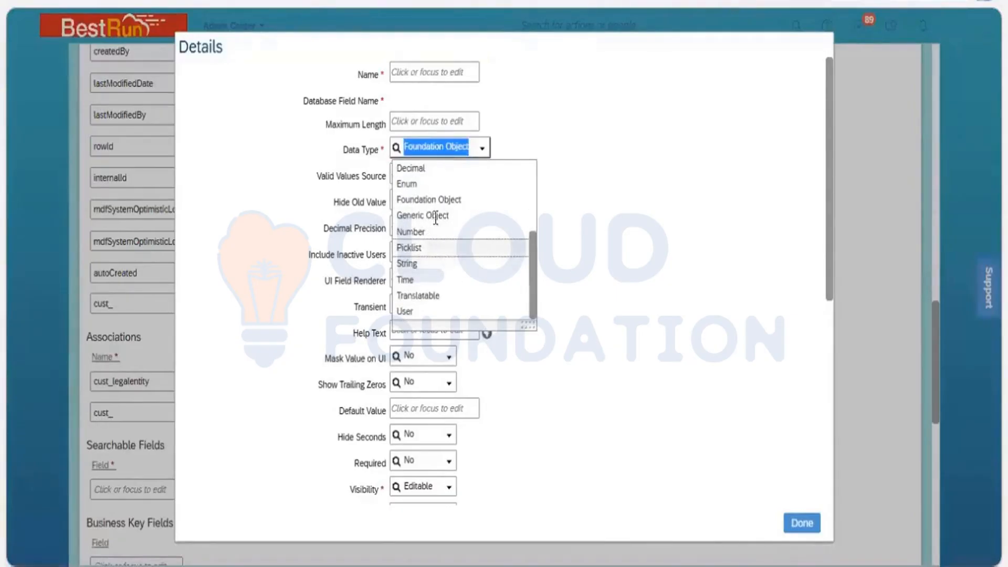
{"action": "key", "text": "Up"}
{"action": "key", "text": "Up"}
{"action": "key", "text": "Return"}
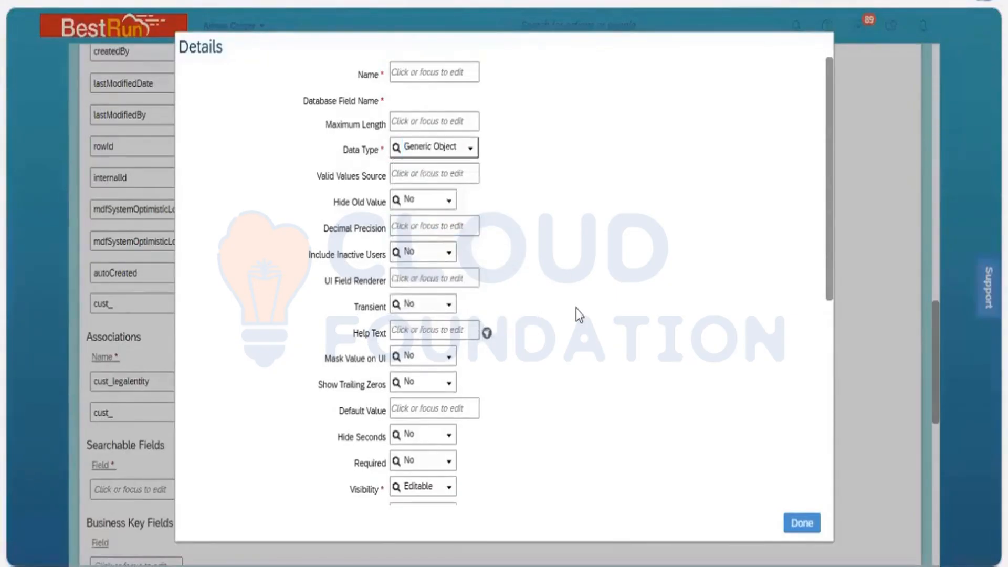
{"action": "left_click", "coordinate": [408, 175]}
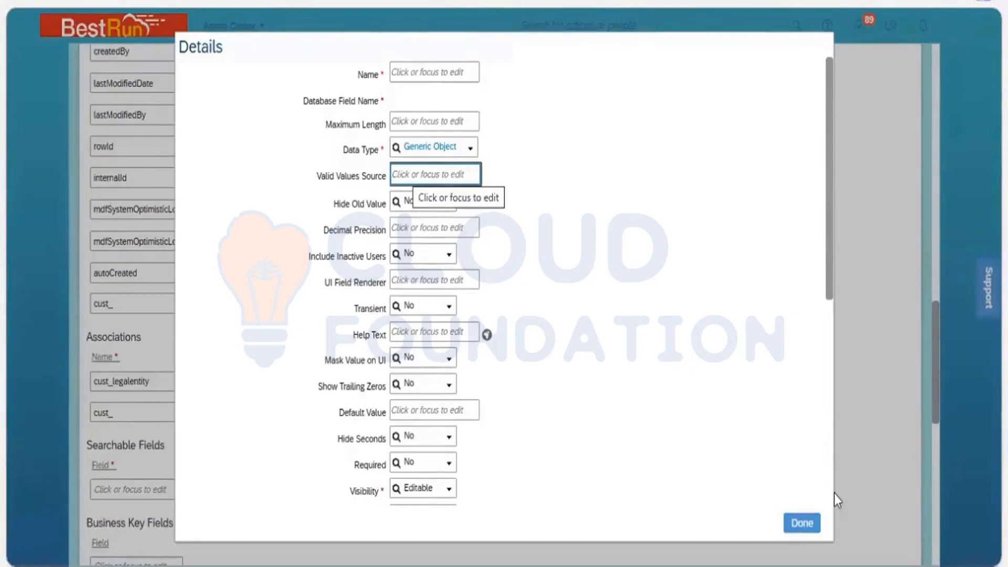
{"action": "left_click", "coordinate": [813, 523]}
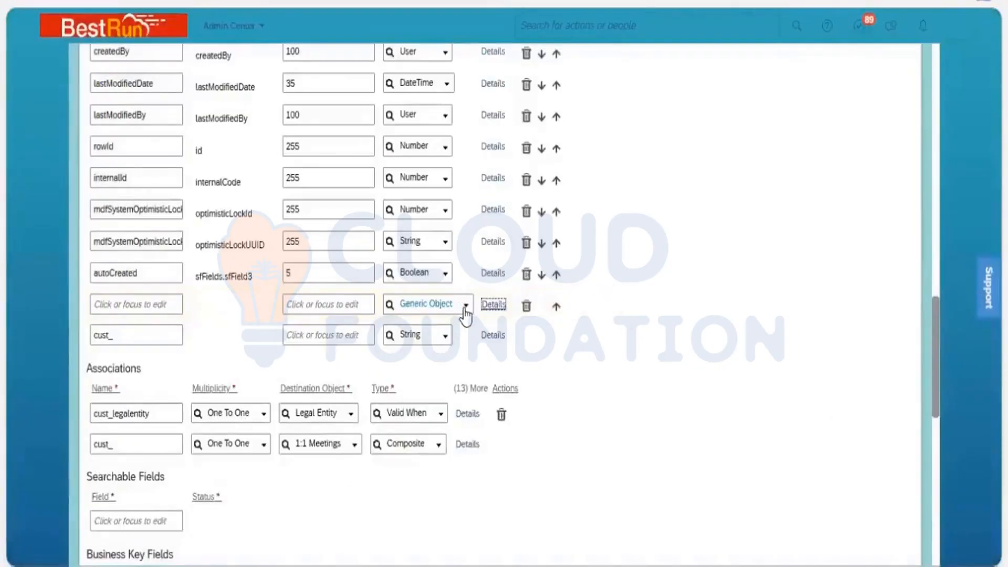
Set the new field row's data type to Time and review the full set of data type choices again.
{"action": "left_click", "coordinate": [466, 310]}
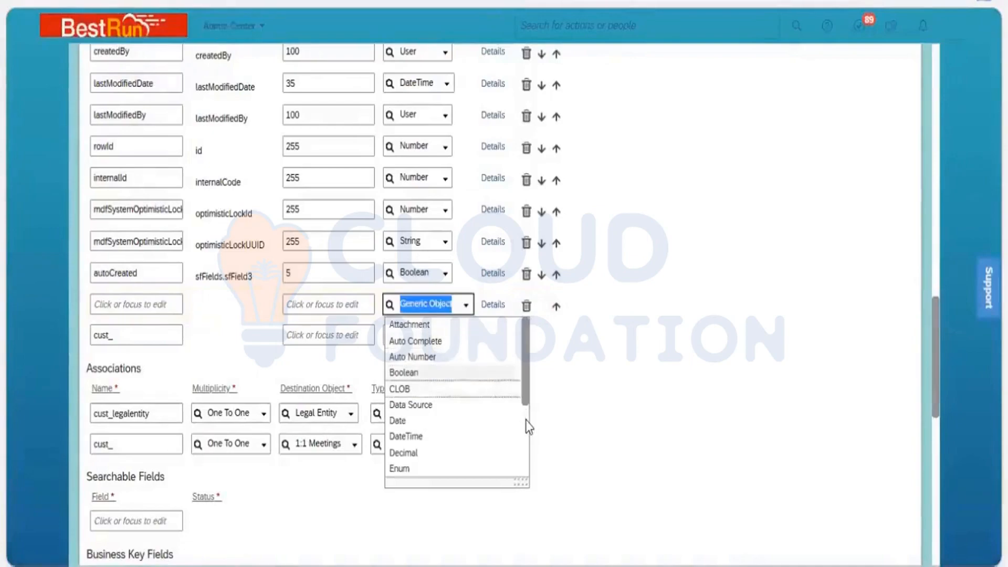
{"action": "scroll", "coordinate": [455, 368], "scroll_direction": "down", "scroll_amount": 3}
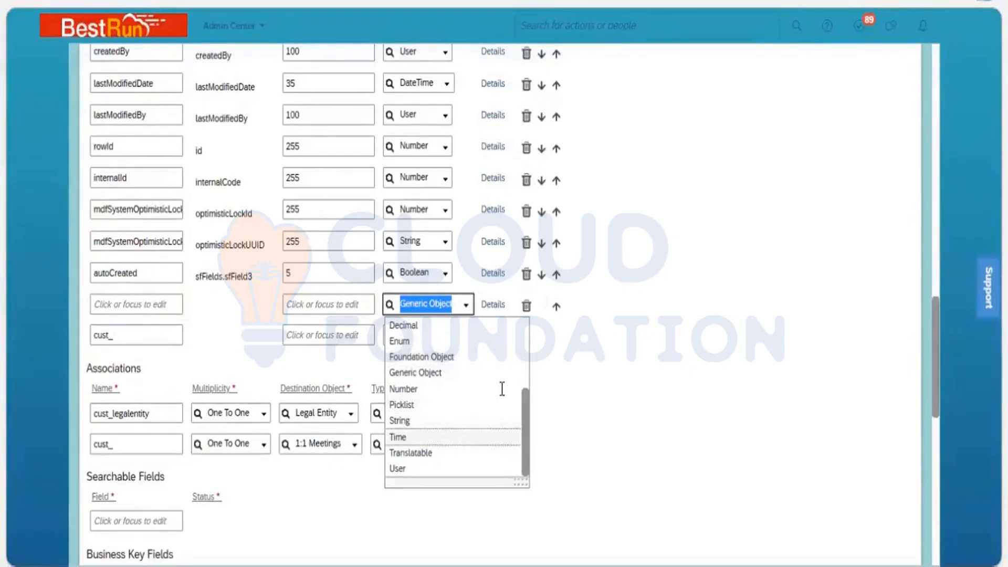
{"action": "key", "text": "Return"}
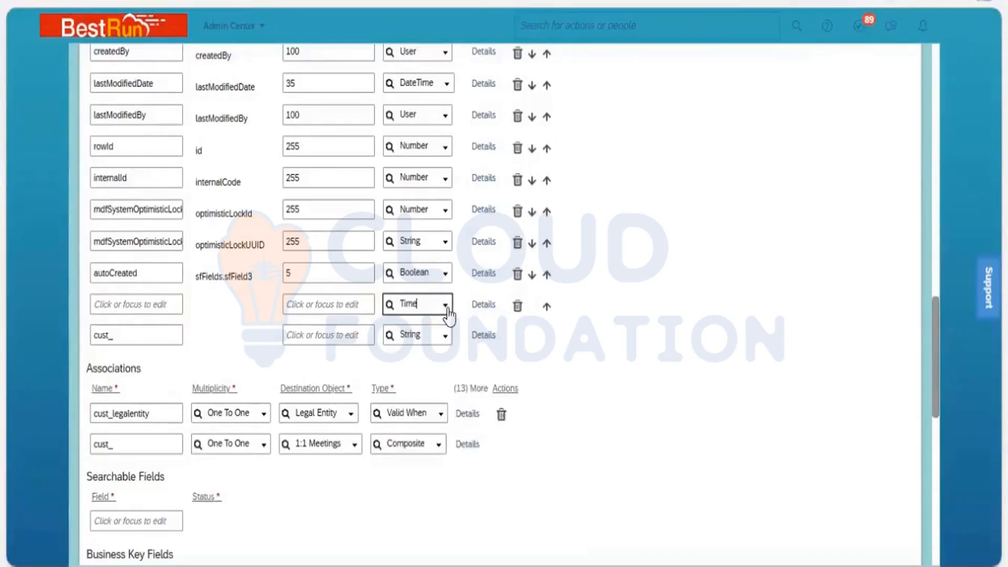
{"action": "left_click", "coordinate": [447, 308]}
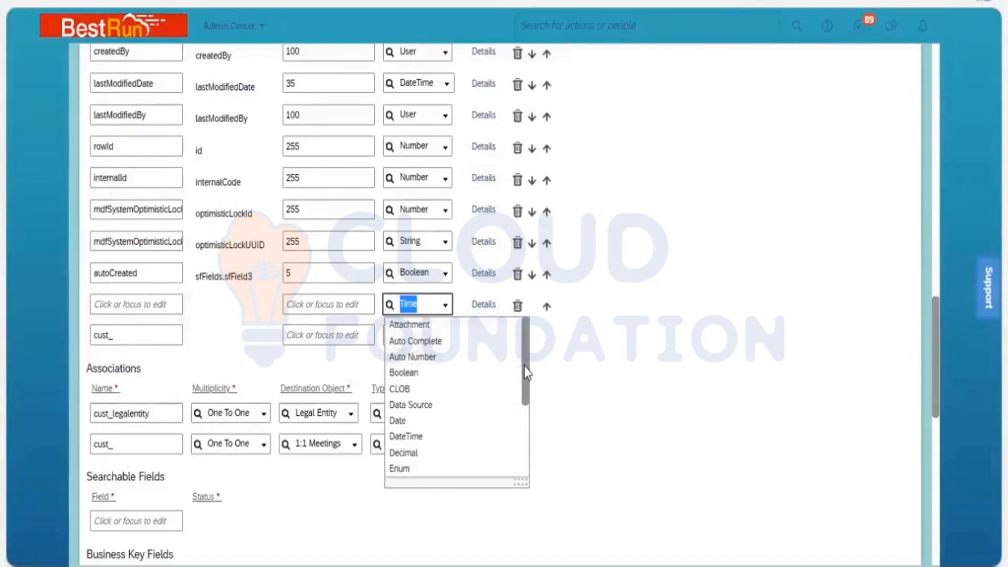
{"action": "scroll", "coordinate": [523, 425], "scroll_direction": "down", "scroll_amount": 5}
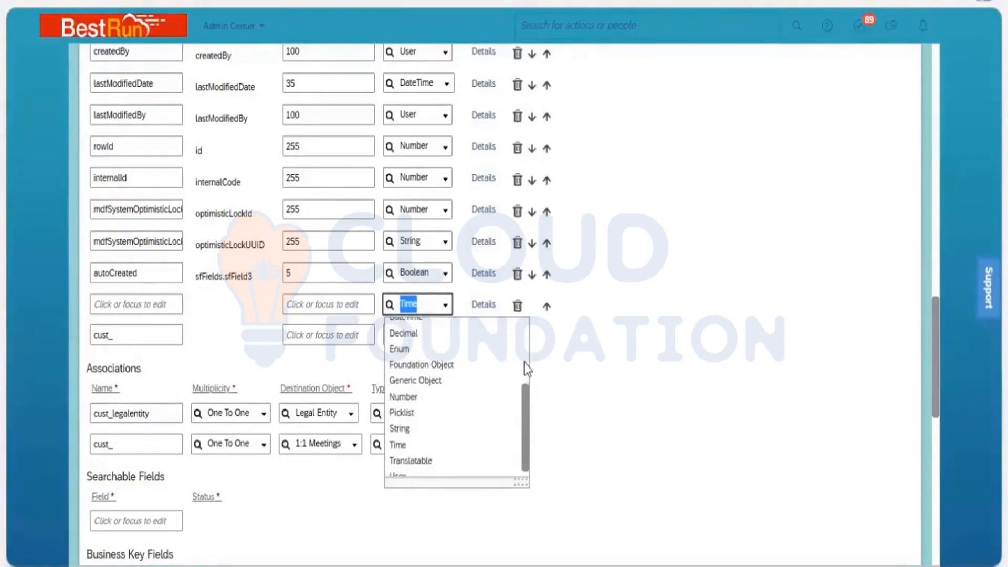
{"action": "scroll", "coordinate": [527, 369], "scroll_direction": "up", "scroll_amount": 5}
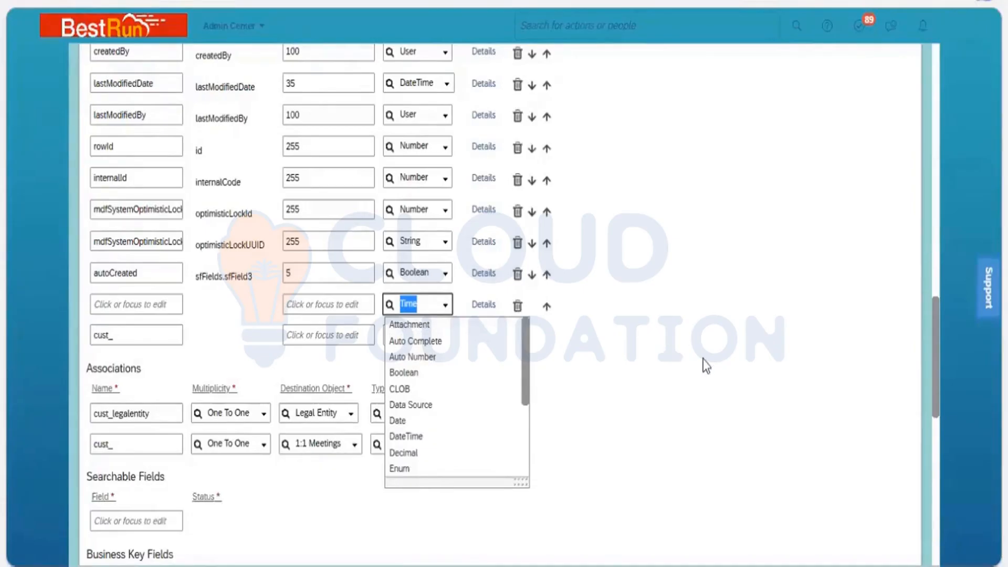
Look over the Fields list, open the blank Time field's details and review its data type choices and Valid Values Source field.
{"action": "left_click", "coordinate": [931, 403]}
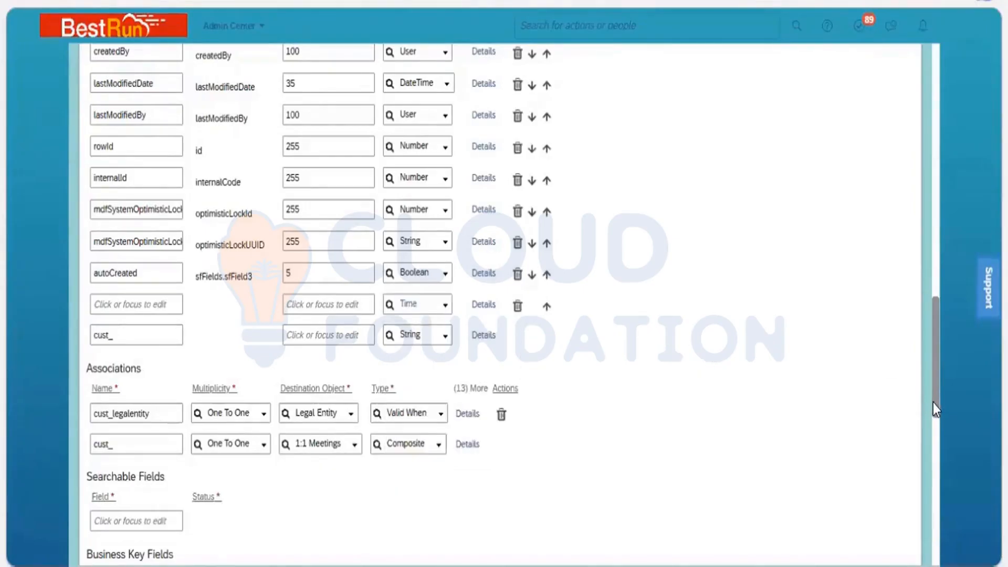
{"action": "scroll", "coordinate": [938, 249], "scroll_direction": "up", "scroll_amount": 10}
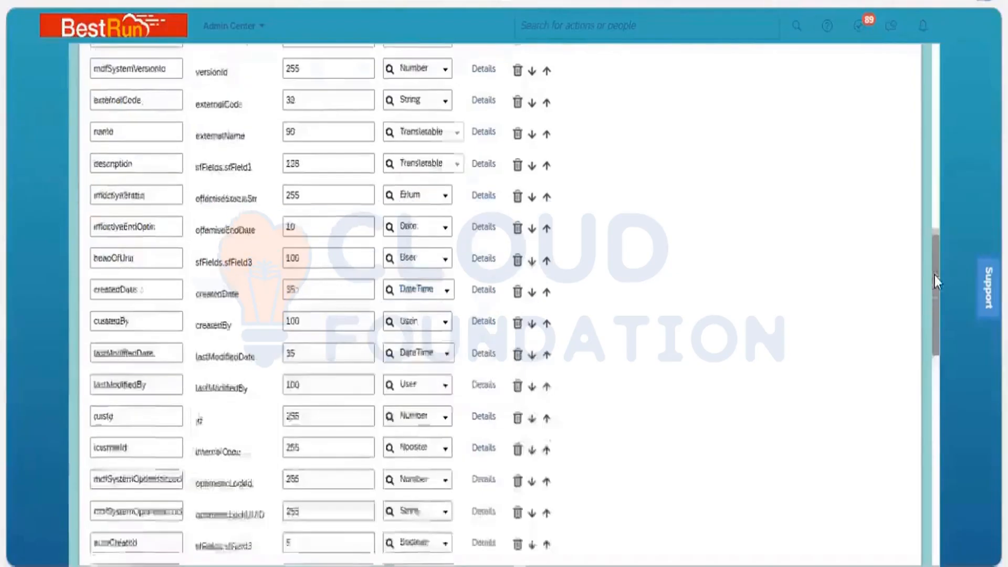
{"action": "scroll", "coordinate": [937, 333], "scroll_direction": "down", "scroll_amount": 7}
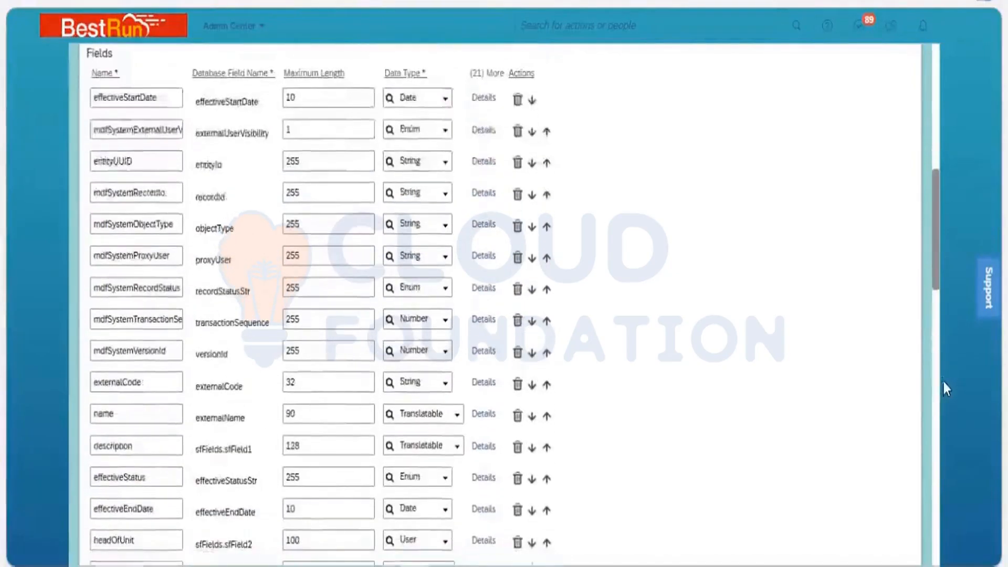
{"action": "scroll", "coordinate": [468, 435], "scroll_direction": "down", "scroll_amount": 4}
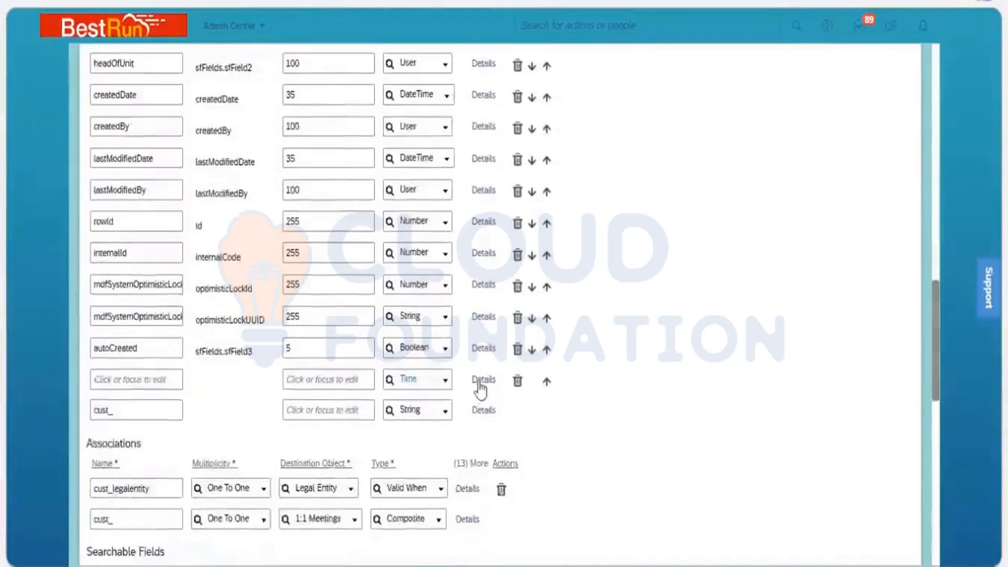
{"action": "left_click", "coordinate": [483, 380]}
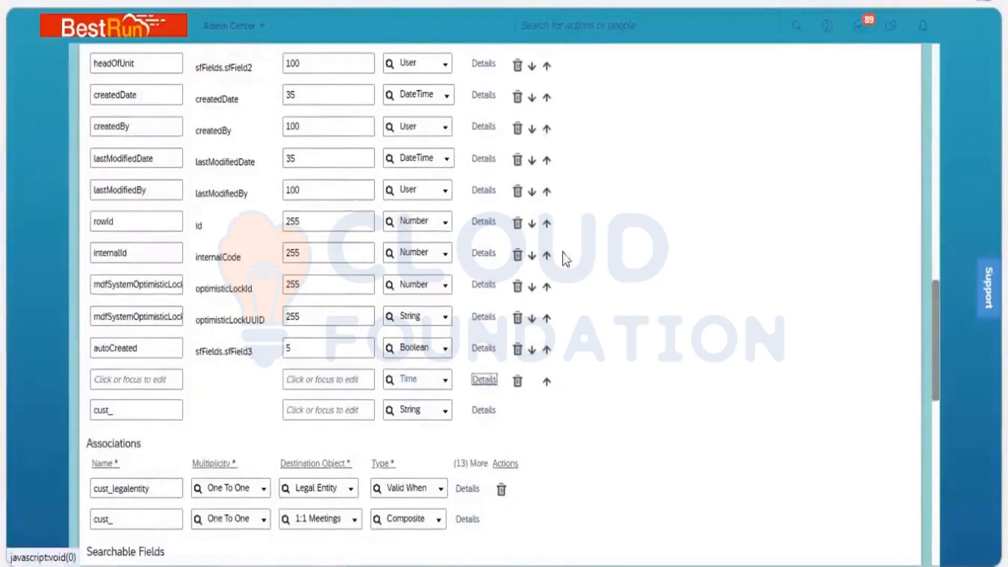
{"action": "left_click", "coordinate": [415, 172]}
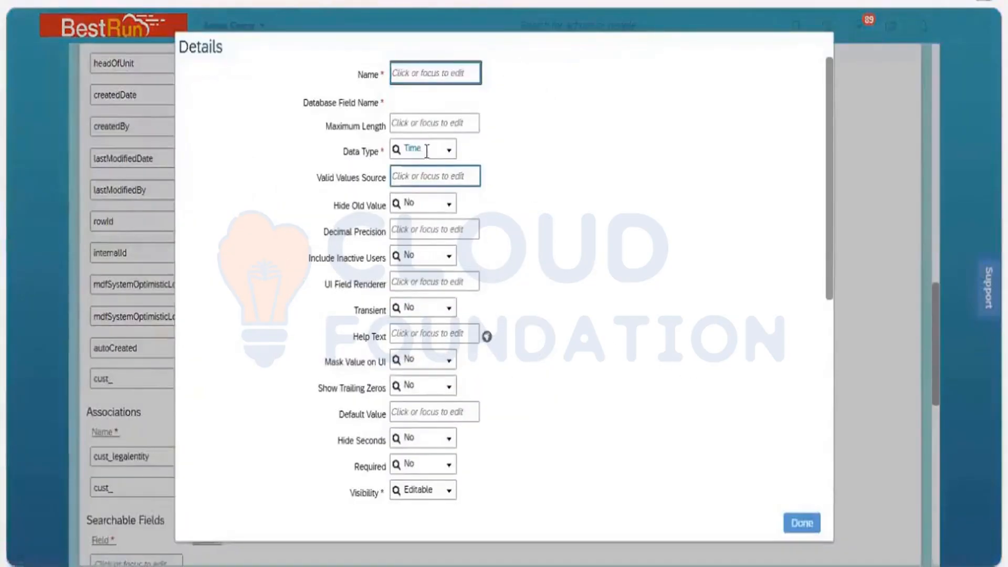
{"action": "left_click", "coordinate": [452, 152]}
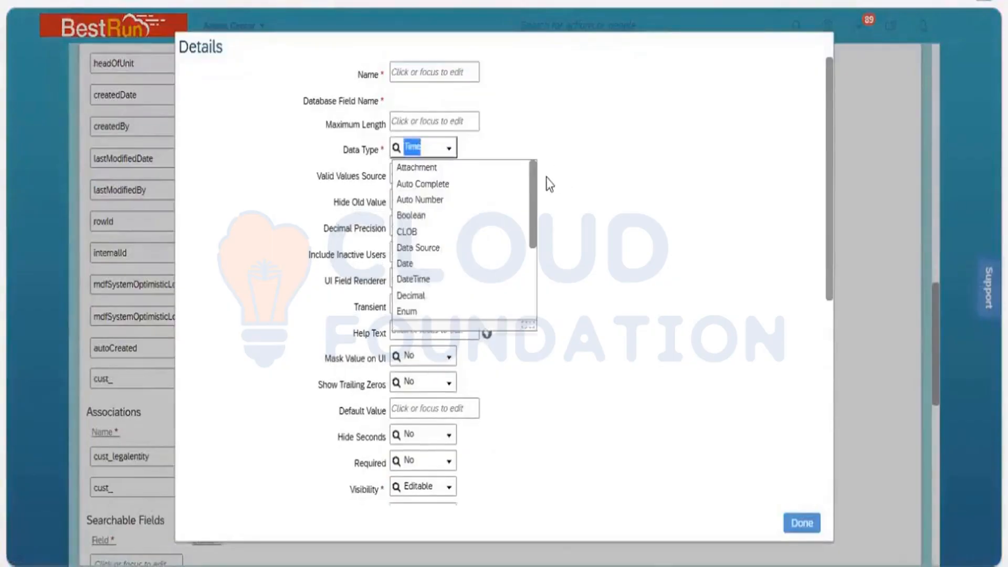
{"action": "left_click", "coordinate": [515, 174]}
{"action": "left_click", "coordinate": [429, 173]}
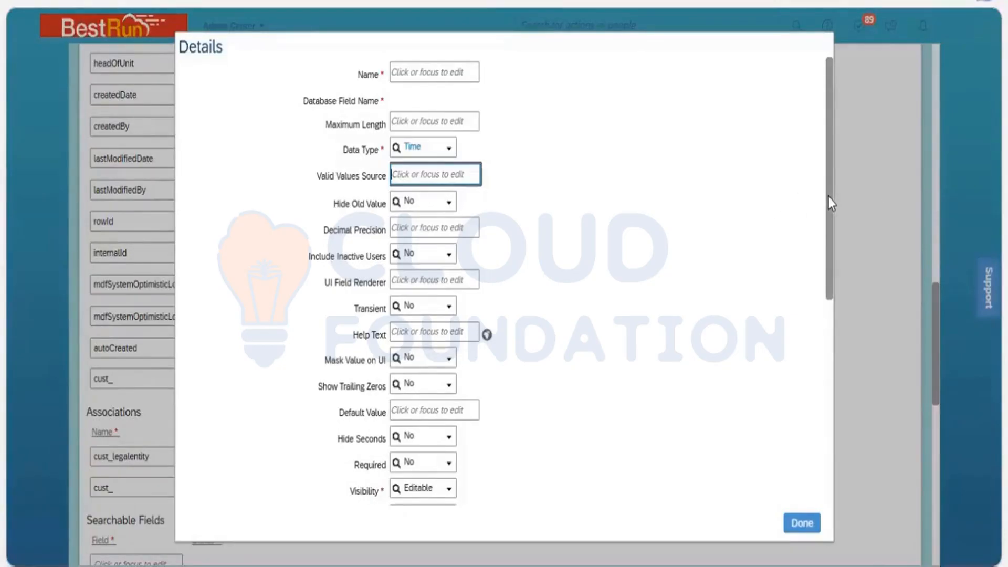
Examine the Label field and the Rules section in the blank field's details.
{"action": "left_click_drag", "start_coordinate": [828, 197], "coordinate": [828, 331]}
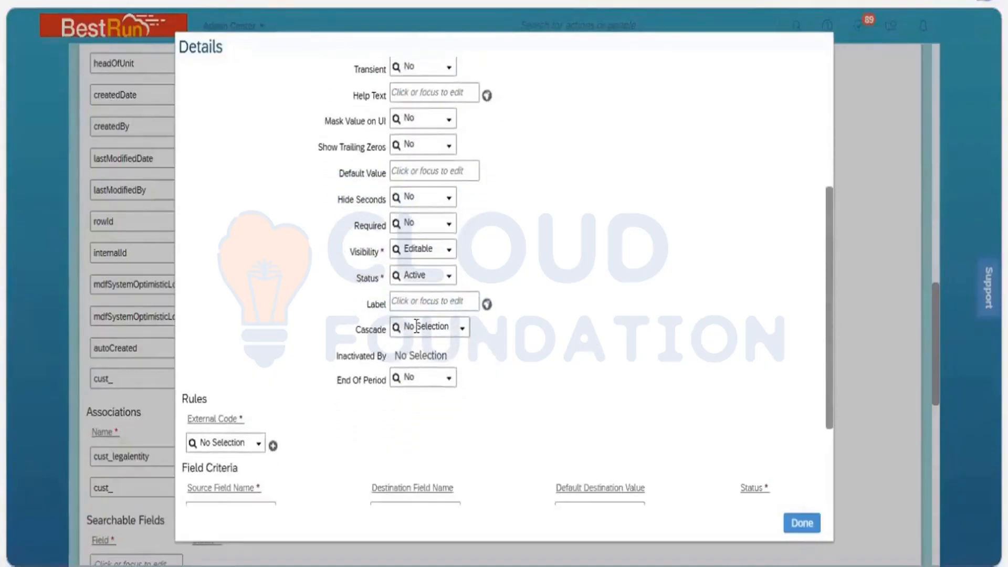
{"action": "left_click", "coordinate": [427, 309]}
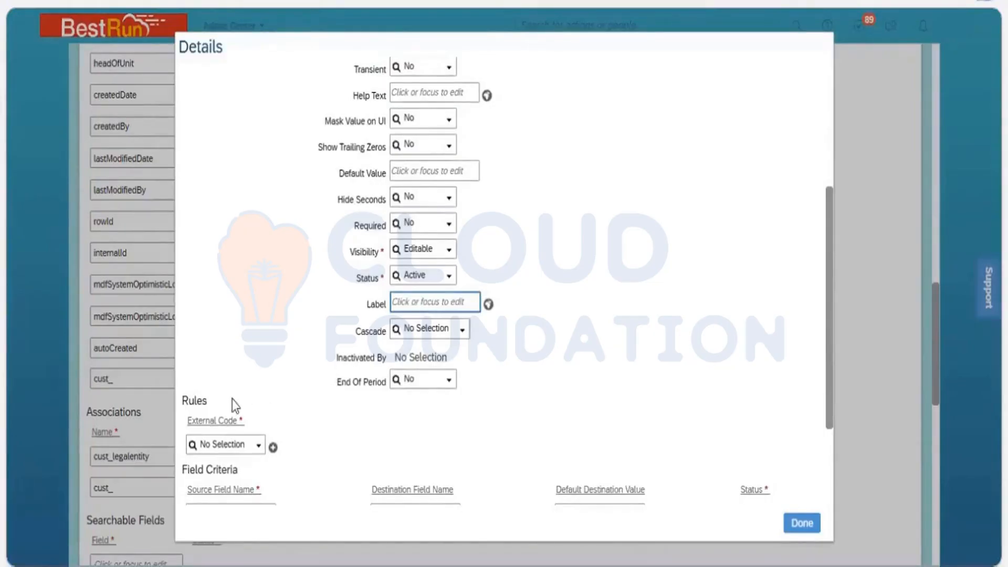
{"action": "left_click", "coordinate": [214, 407]}
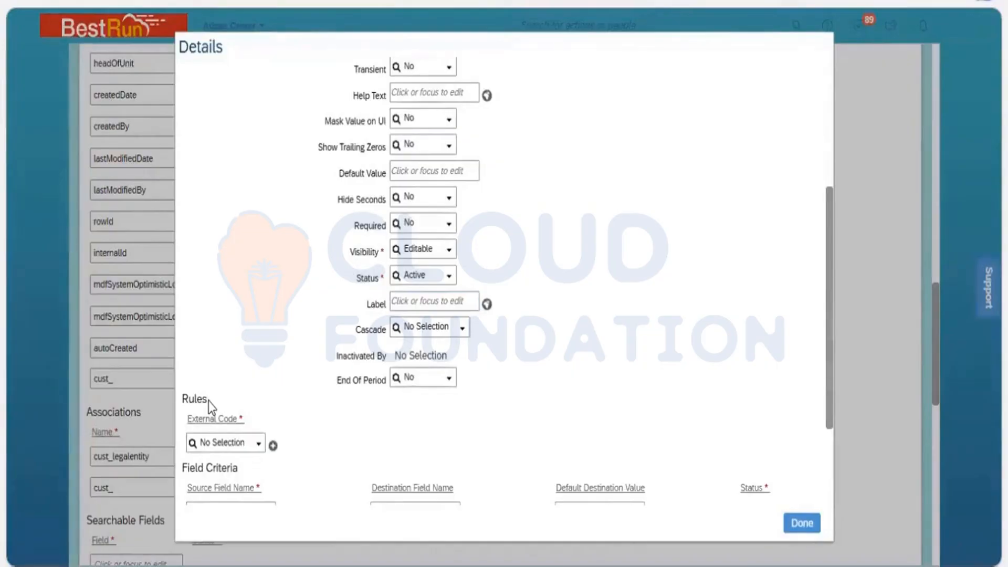
{"action": "left_click_drag", "start_coordinate": [209, 401], "coordinate": [182, 399]}
{"action": "left_click", "coordinate": [371, 423]}
{"action": "left_click_drag", "start_coordinate": [828, 357], "coordinate": [822, 206]}
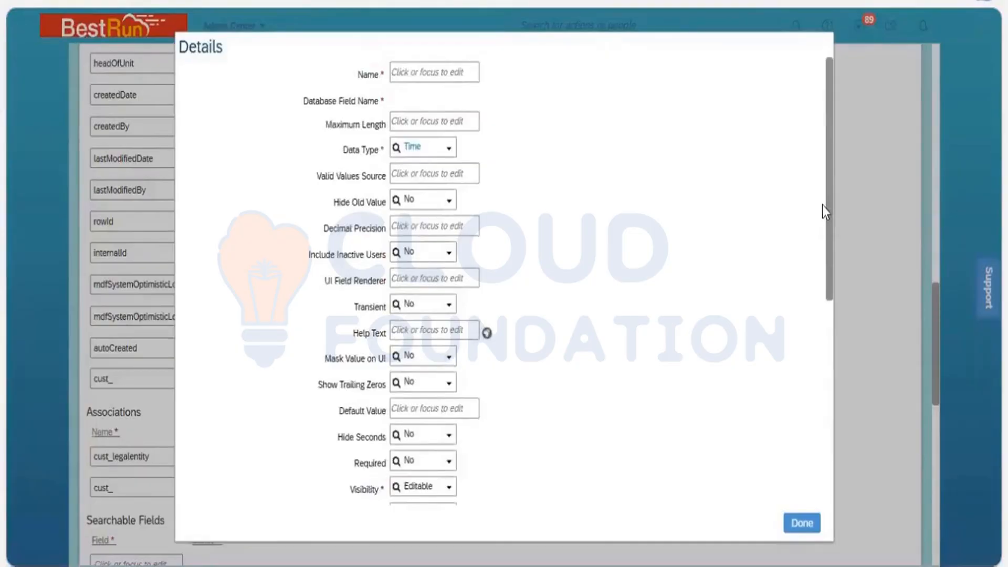
Review the Maximum Length, Name and Decimal Precision fields of the blank field, and close its details.
{"action": "left_click", "coordinate": [396, 129]}
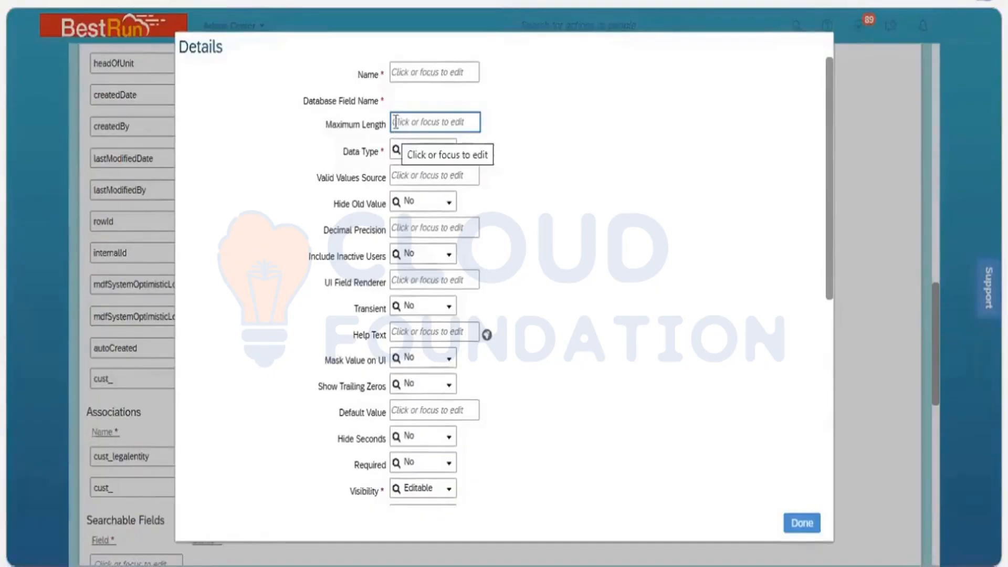
{"action": "left_click", "coordinate": [403, 73]}
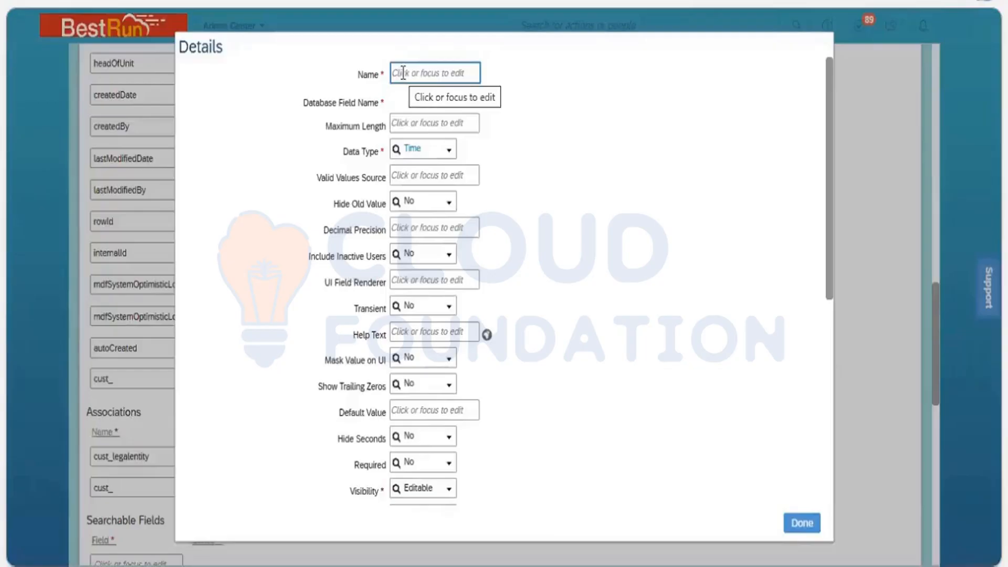
{"action": "left_click", "coordinate": [439, 226]}
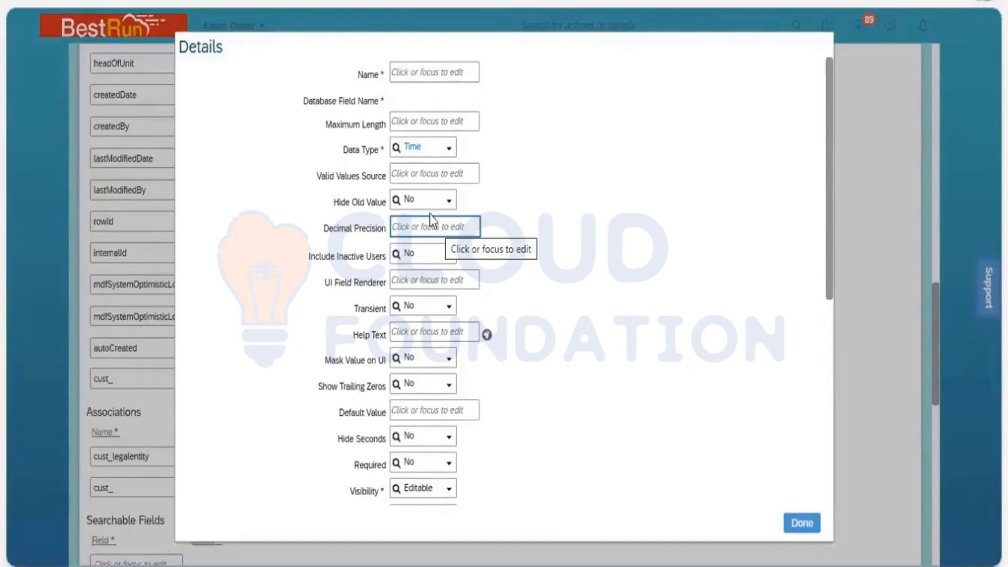
{"action": "left_click", "coordinate": [435, 157]}
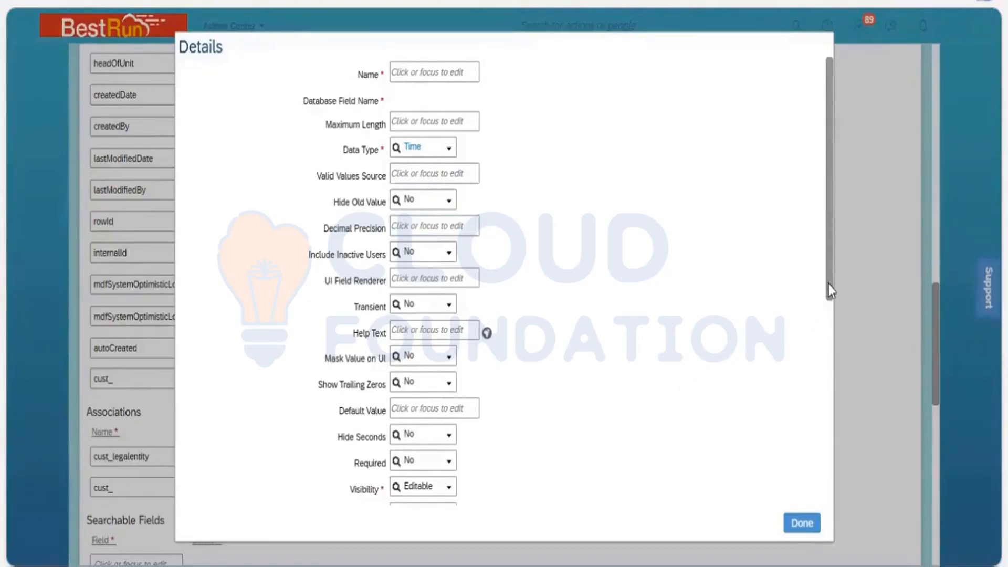
{"action": "scroll", "coordinate": [828, 318], "scroll_direction": "down", "scroll_amount": 5}
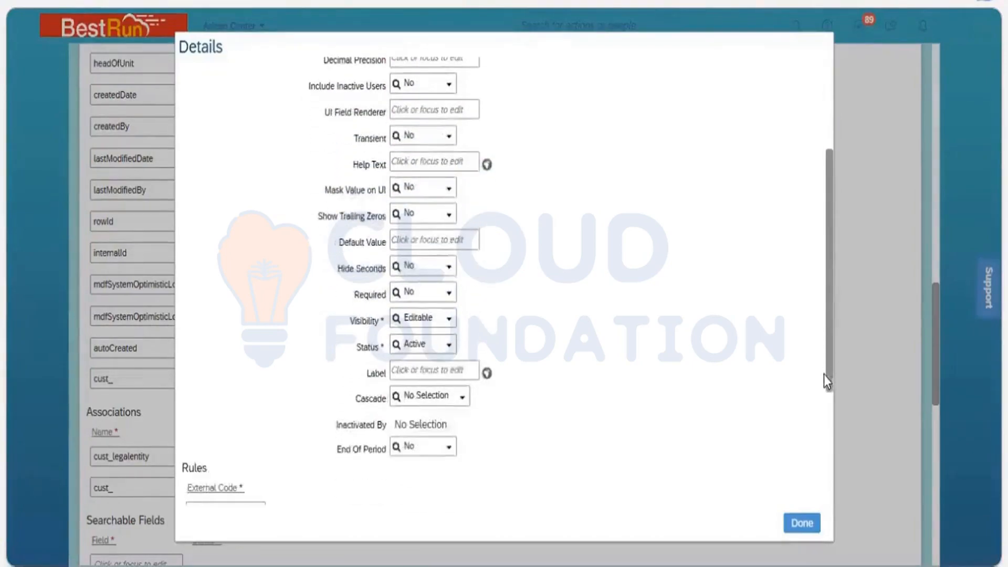
{"action": "left_click", "coordinate": [817, 521]}
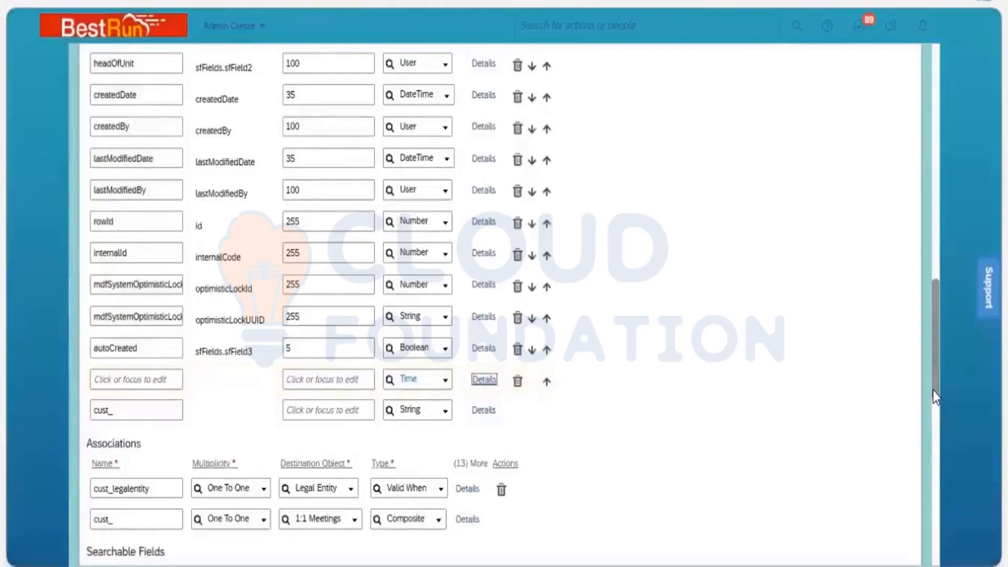
Change the externalCode field's label to "Business Area _ID" in its details and accept the change.
{"action": "left_click_drag", "start_coordinate": [932, 378], "coordinate": [925, 273]}
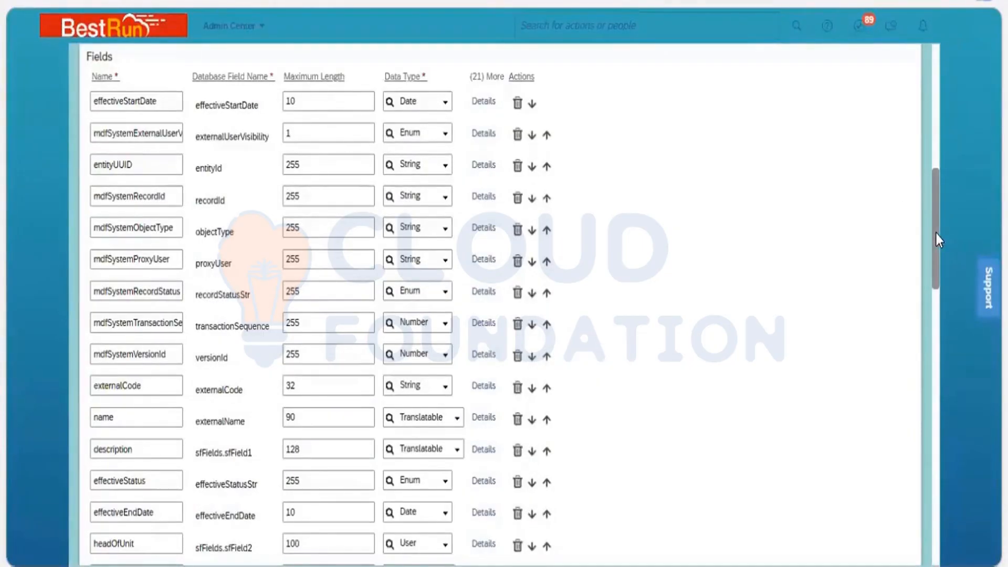
{"action": "scroll", "coordinate": [935, 275], "scroll_direction": "down", "scroll_amount": 4}
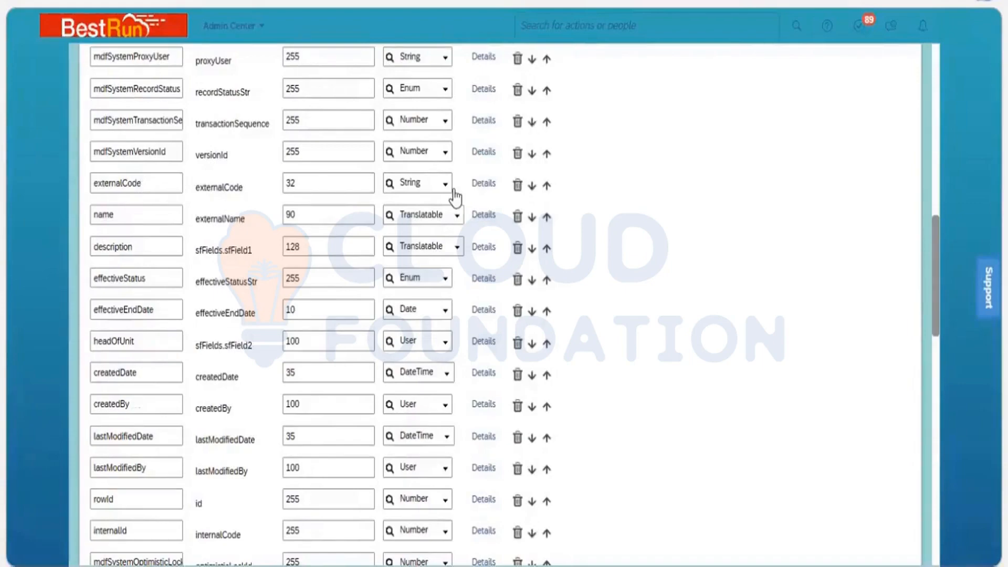
{"action": "left_click", "coordinate": [478, 184]}
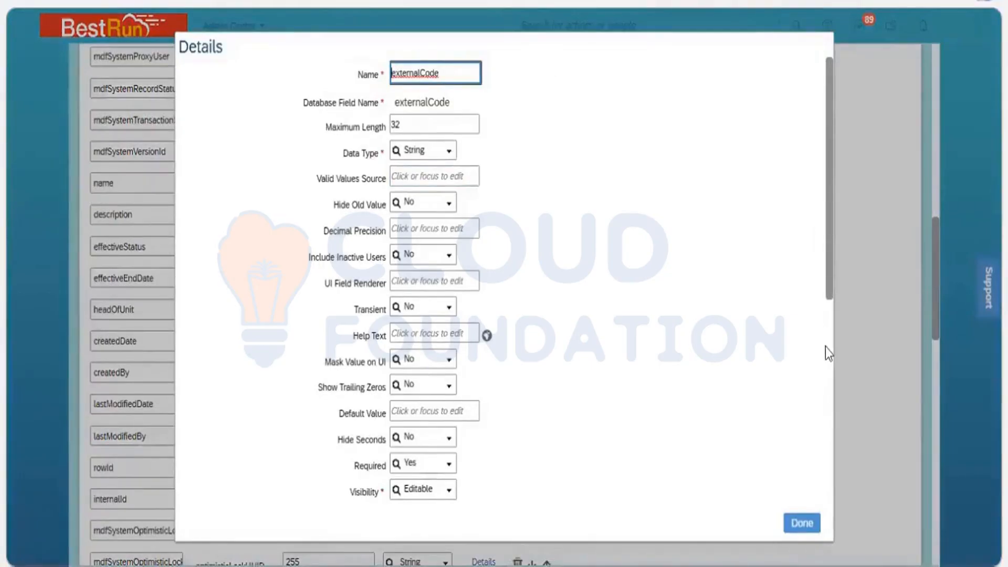
{"action": "scroll", "coordinate": [826, 346], "scroll_direction": "down", "scroll_amount": 3}
{"action": "scroll", "coordinate": [462, 330], "scroll_direction": "down", "scroll_amount": 1}
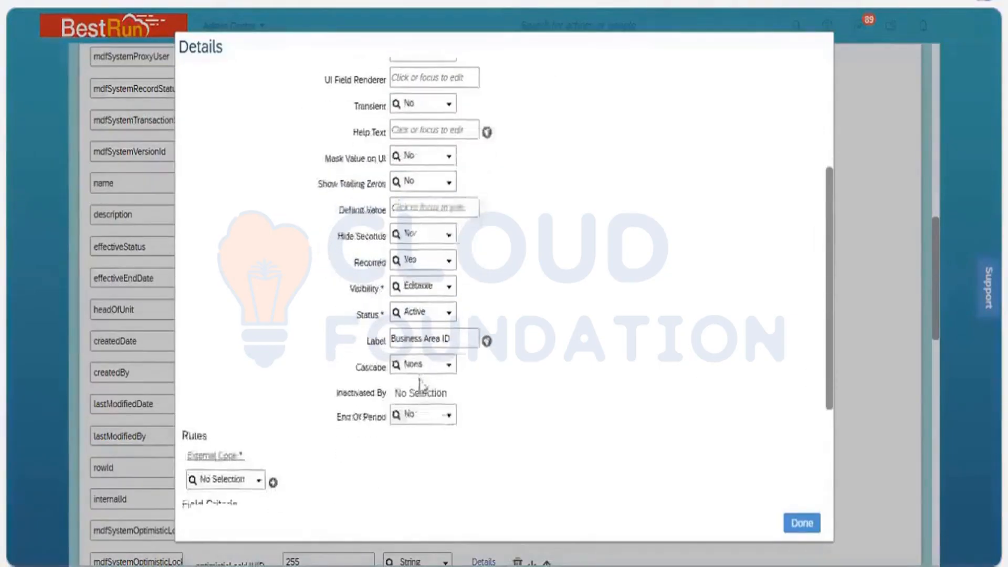
{"action": "left_click", "coordinate": [463, 328]}
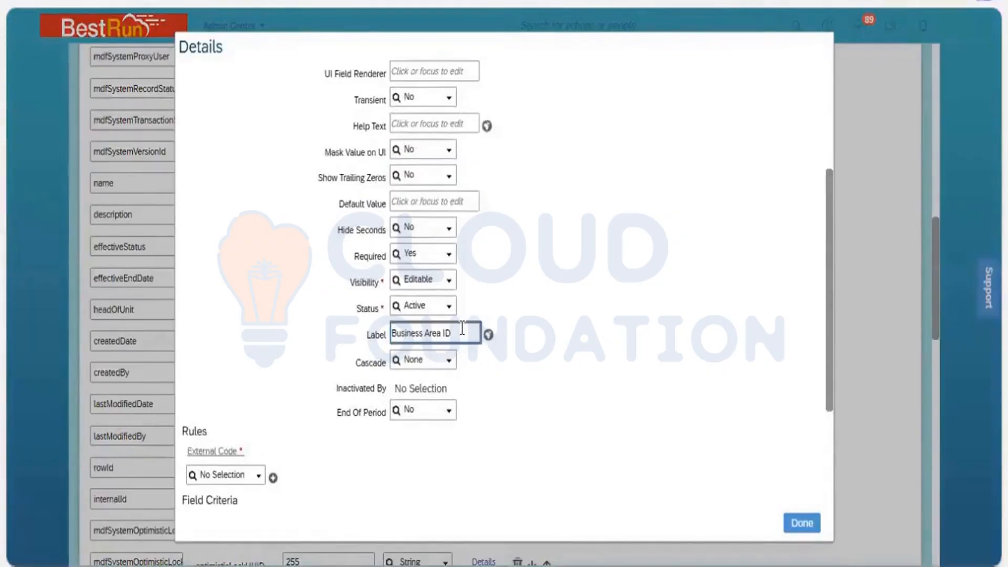
{"action": "key", "text": "BackSpace"}
{"action": "key", "text": "BackSpace"}
{"action": "type", "text": "_ID"}
{"action": "left_click", "coordinate": [603, 415]}
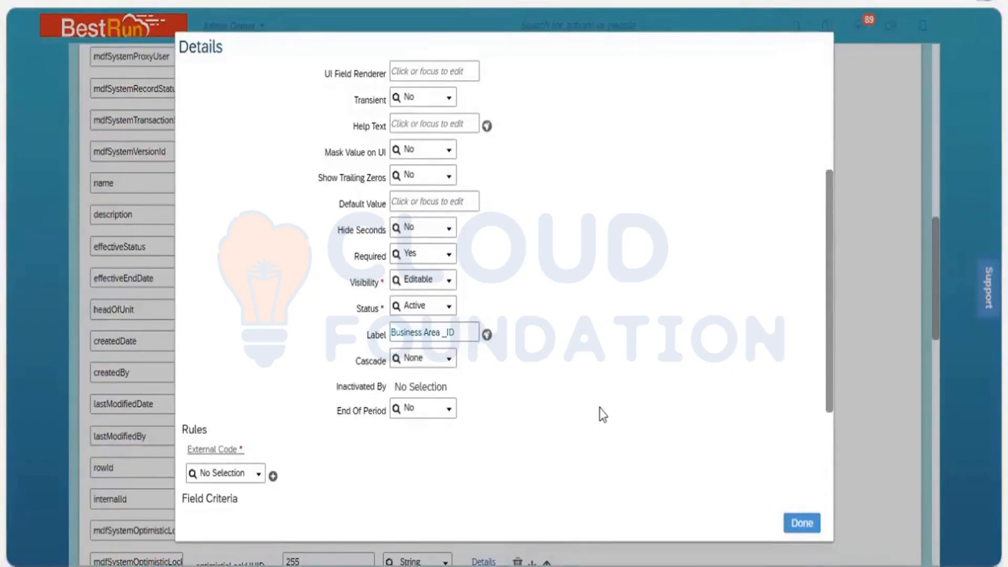
{"action": "left_click", "coordinate": [802, 523]}
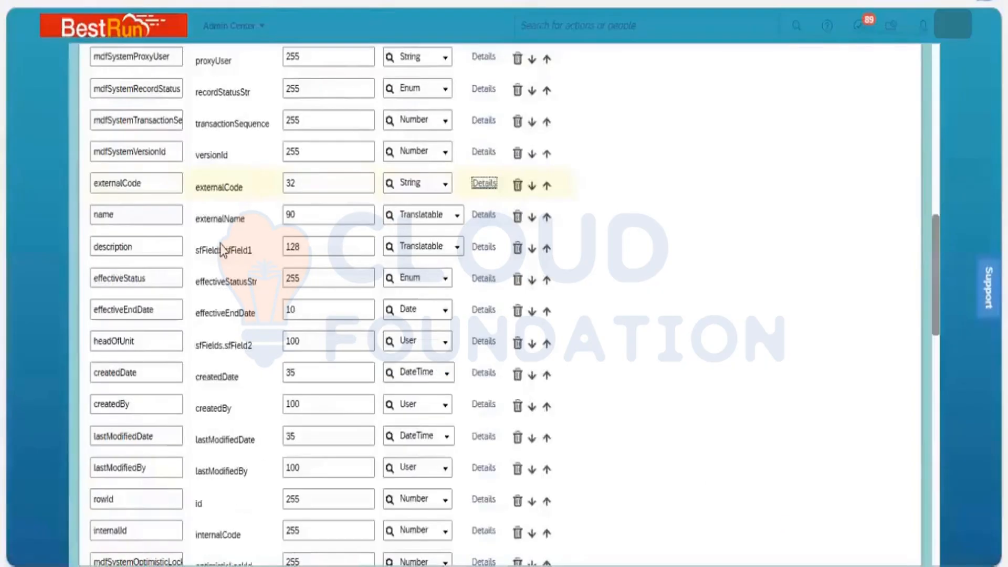
Set the name field's label to "Business Area Name_BAN", make the field required and accept its details.
{"action": "left_click", "coordinate": [484, 216]}
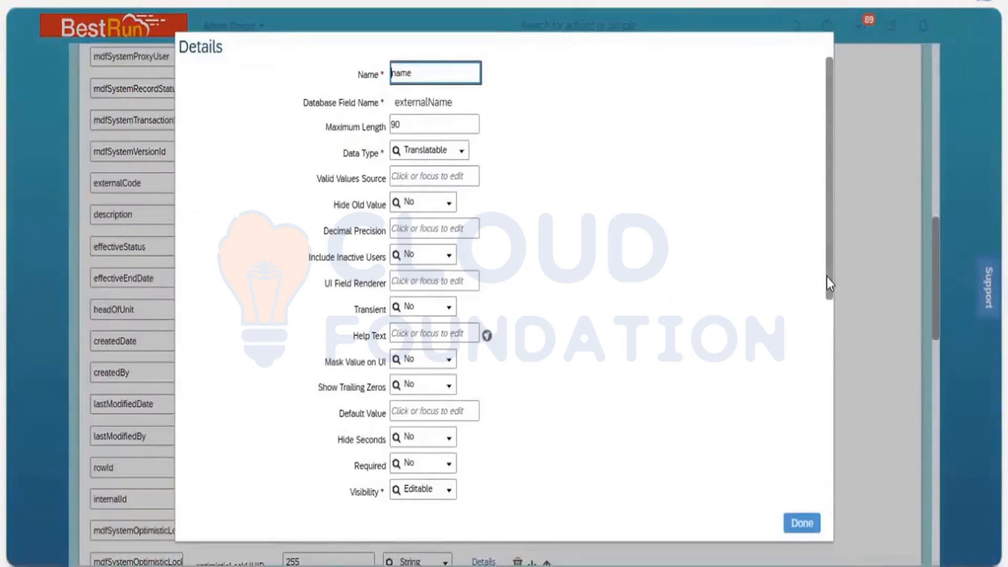
{"action": "scroll", "coordinate": [831, 329], "scroll_direction": "down", "scroll_amount": 3}
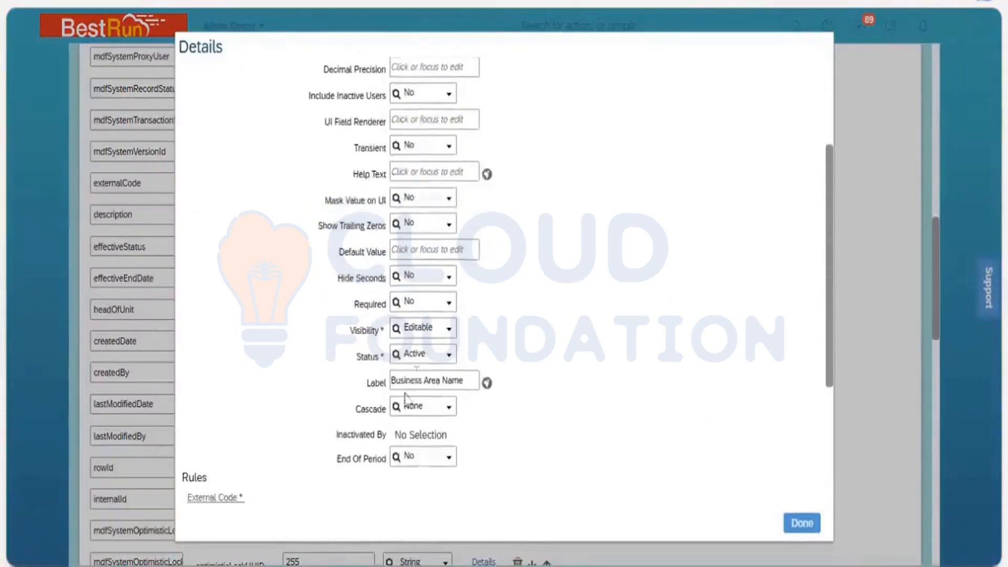
{"action": "left_click", "coordinate": [471, 381]}
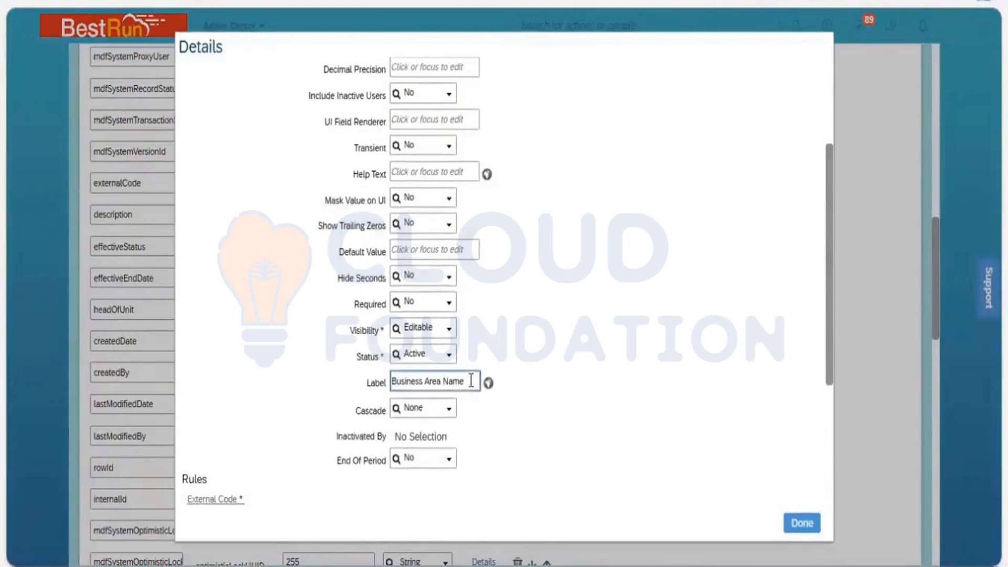
{"action": "type", "text": "_"}
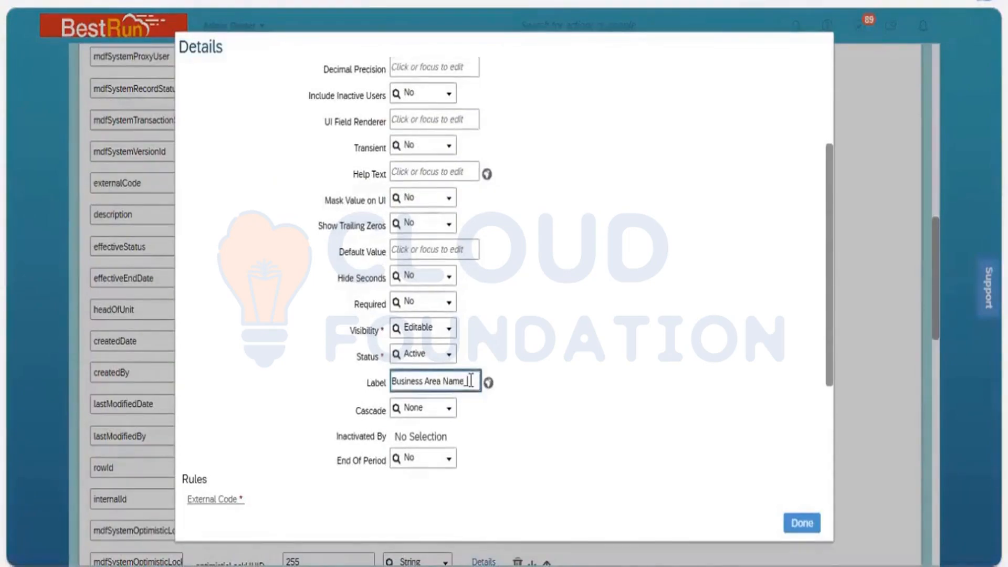
{"action": "type", "text": "BAN"}
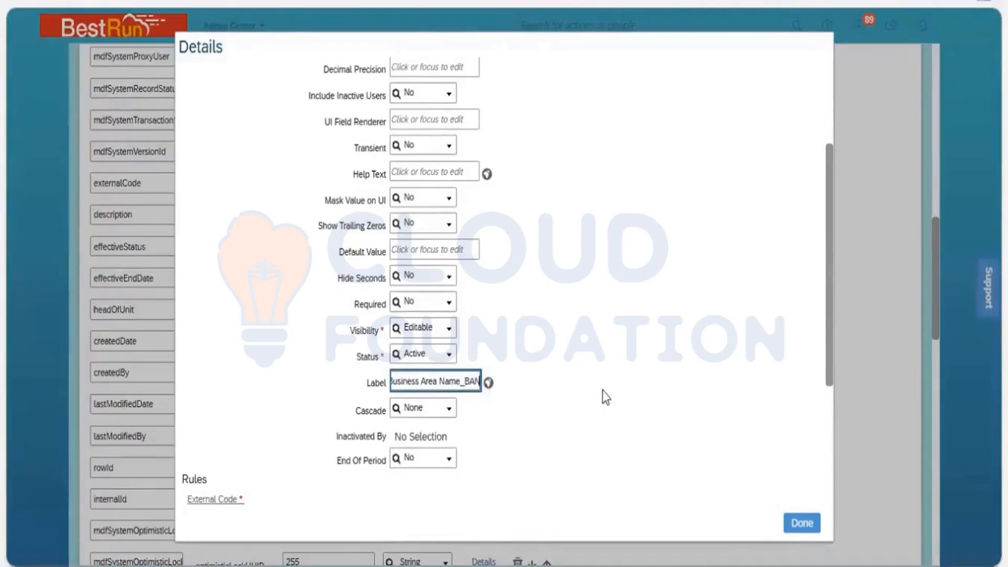
{"action": "left_click", "coordinate": [603, 390]}
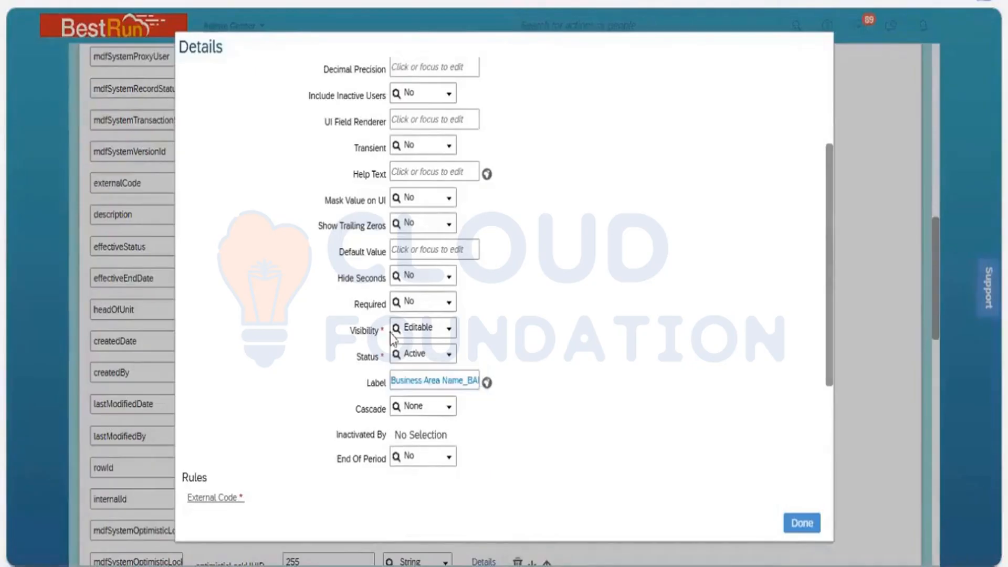
{"action": "left_click", "coordinate": [449, 304]}
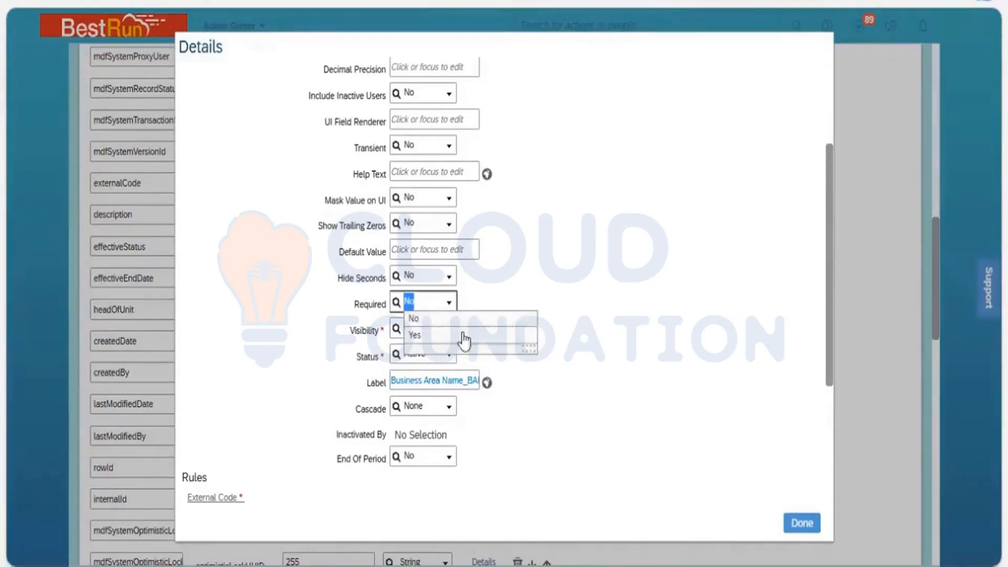
{"action": "key", "text": "Return"}
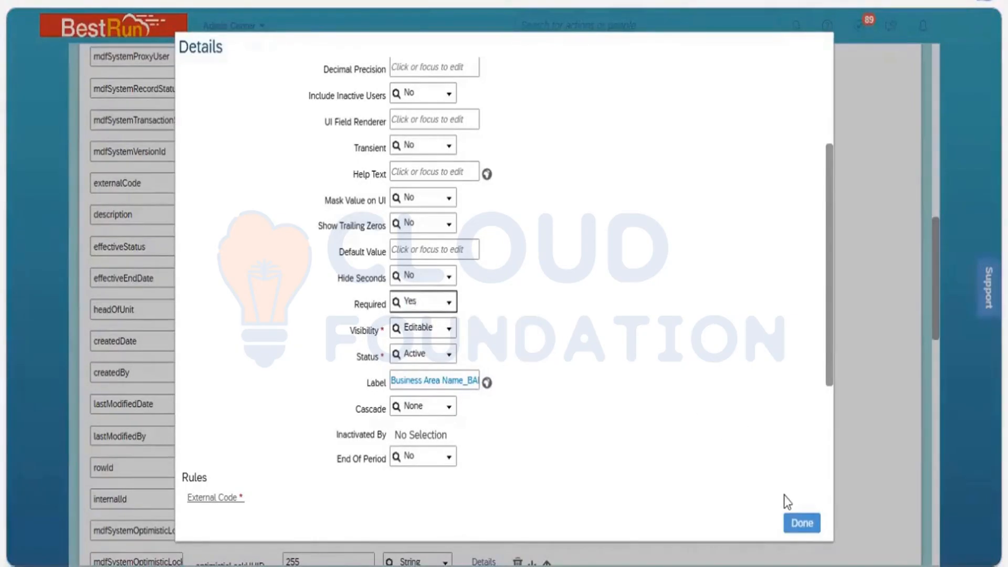
{"action": "left_click", "coordinate": [812, 525]}
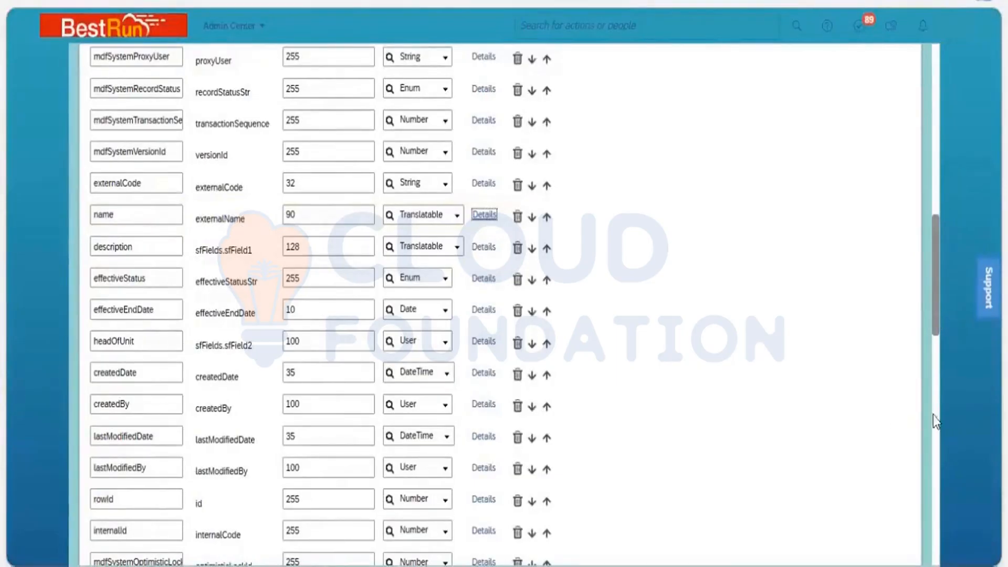
Check the end of the object definition and return to the blank Time row in the Fields list.
{"action": "scroll", "coordinate": [937, 472], "scroll_direction": "down", "scroll_amount": 15}
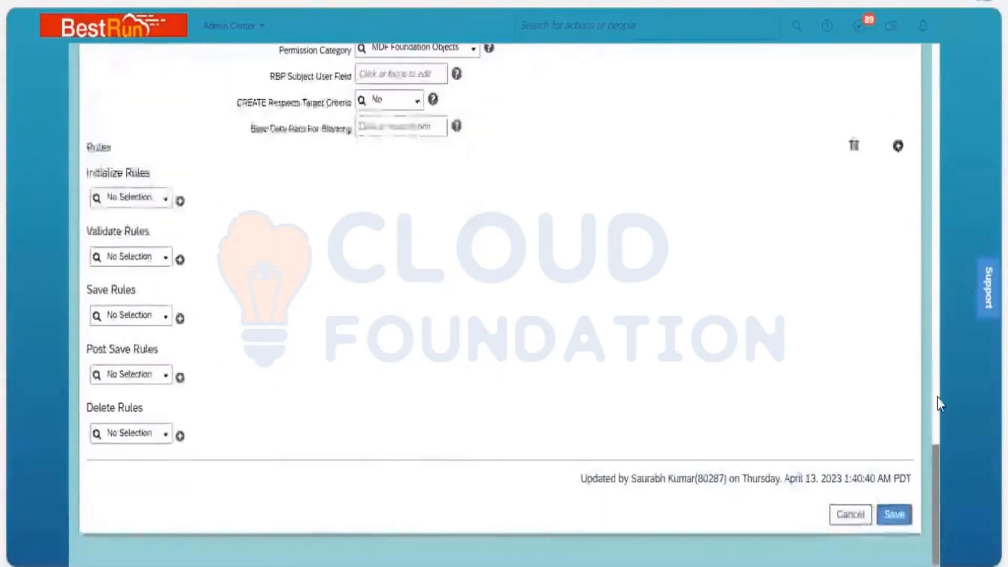
{"action": "scroll", "coordinate": [935, 391], "scroll_direction": "up", "scroll_amount": 5}
{"action": "scroll", "coordinate": [935, 385], "scroll_direction": "up", "scroll_amount": 5}
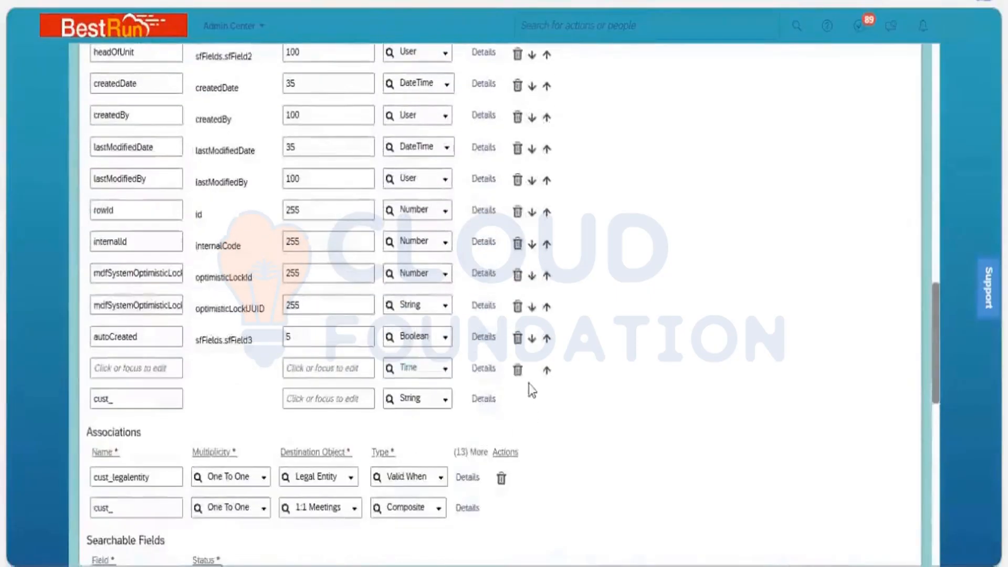
Delete the unnamed Time field row below autoCreated and save the Business Unit object definition.
{"action": "left_click", "coordinate": [518, 371]}
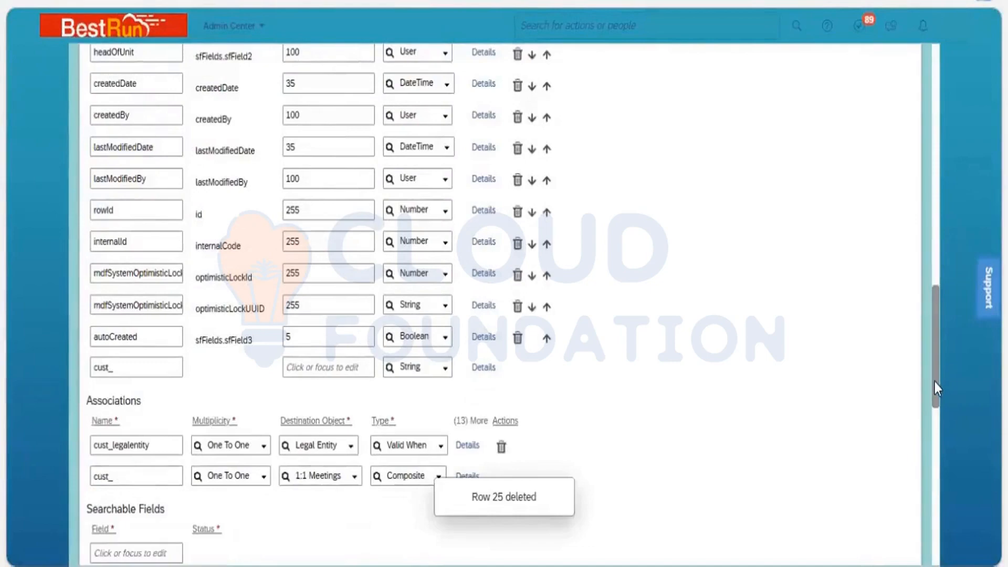
{"action": "scroll", "coordinate": [925, 420], "scroll_direction": "down", "scroll_amount": 10}
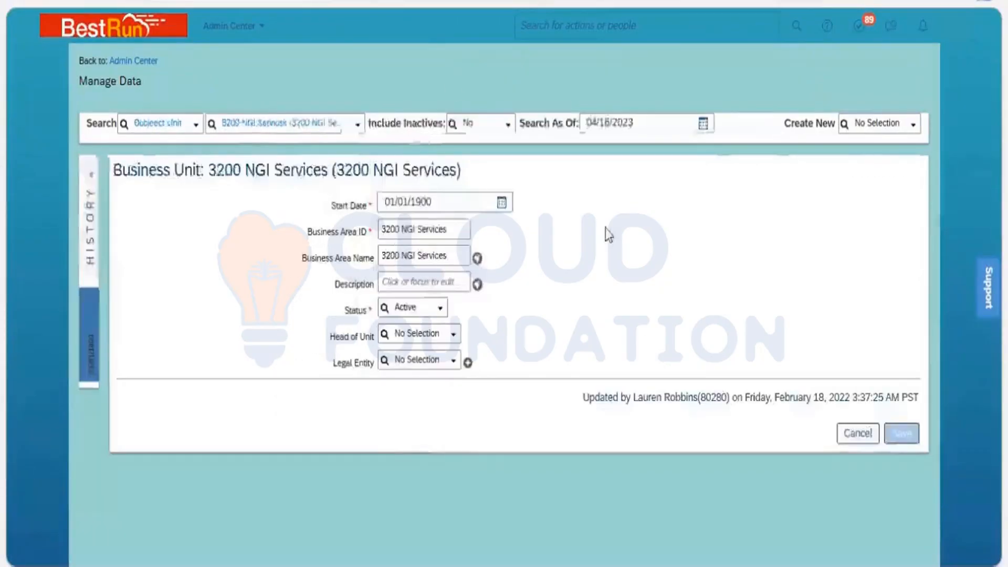
Cancel the open correction of the 3200 NGI Services business unit record in Manage Data.
{"action": "left_click", "coordinate": [857, 434]}
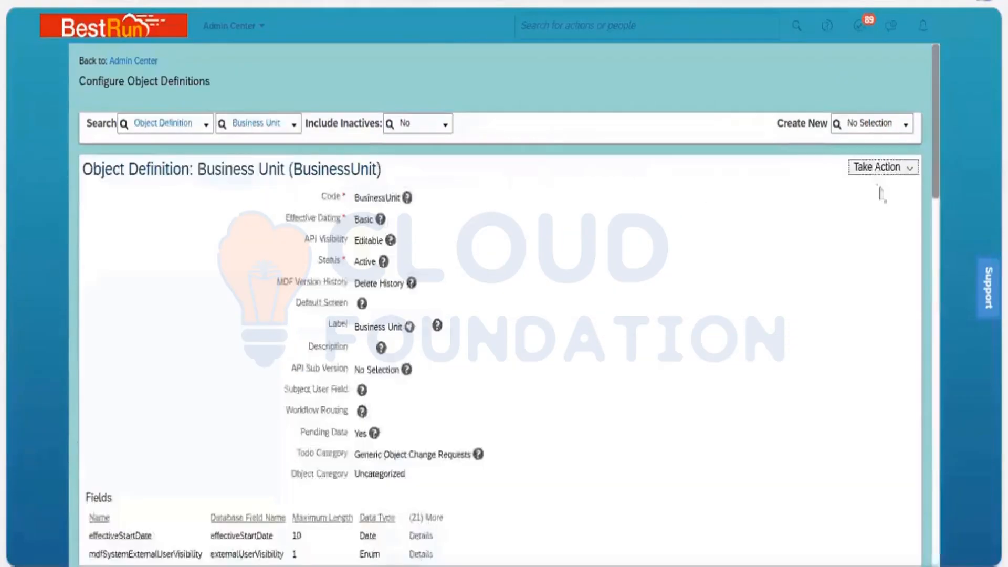
Open the Business Unit object definition for correction and change the externalCode field's label to Business Area ID.
{"action": "left_click", "coordinate": [910, 168]}
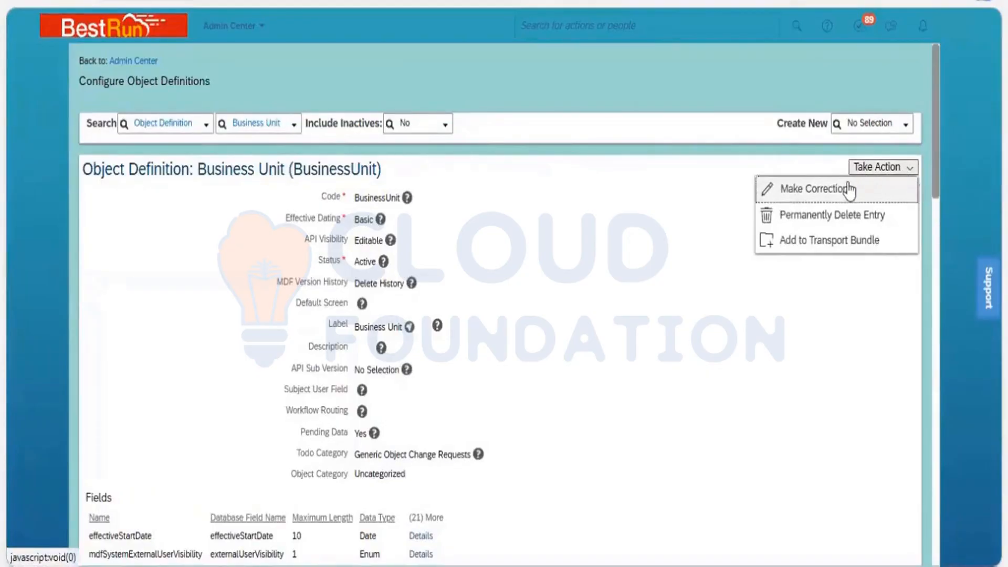
{"action": "left_click", "coordinate": [815, 189]}
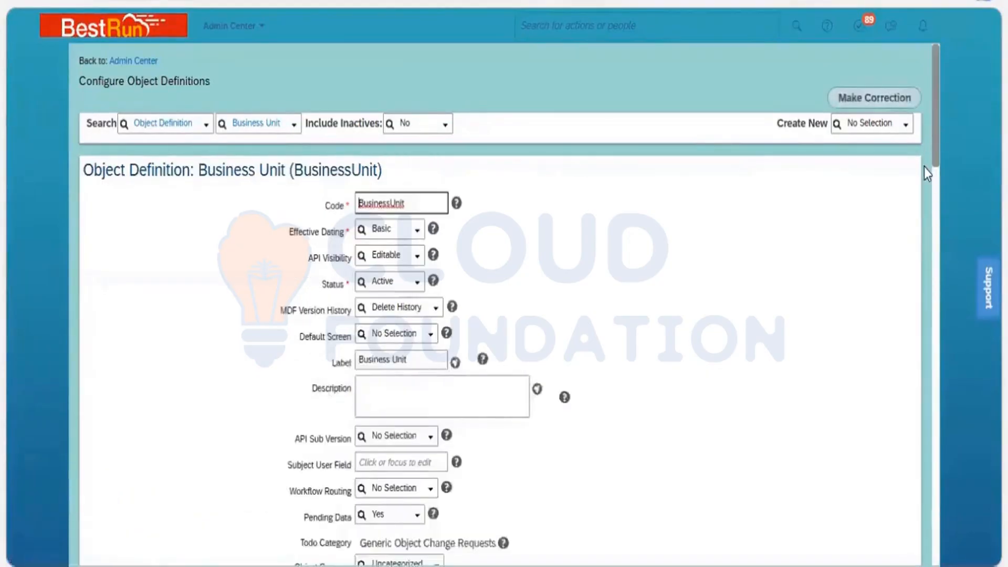
{"action": "scroll", "coordinate": [915, 241], "scroll_direction": "down", "scroll_amount": 3}
{"action": "scroll", "coordinate": [915, 241], "scroll_direction": "down", "scroll_amount": 8}
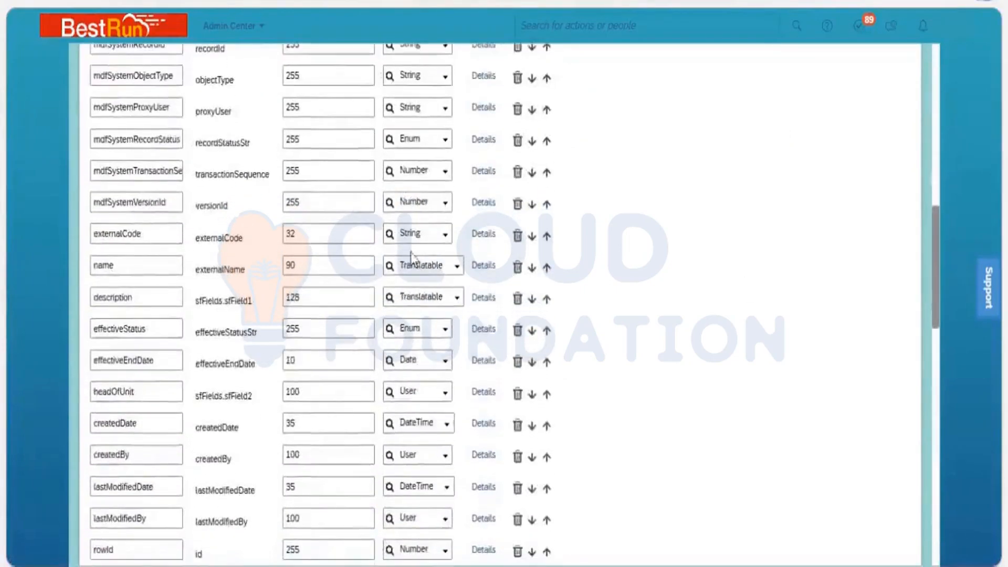
{"action": "left_click", "coordinate": [483, 235]}
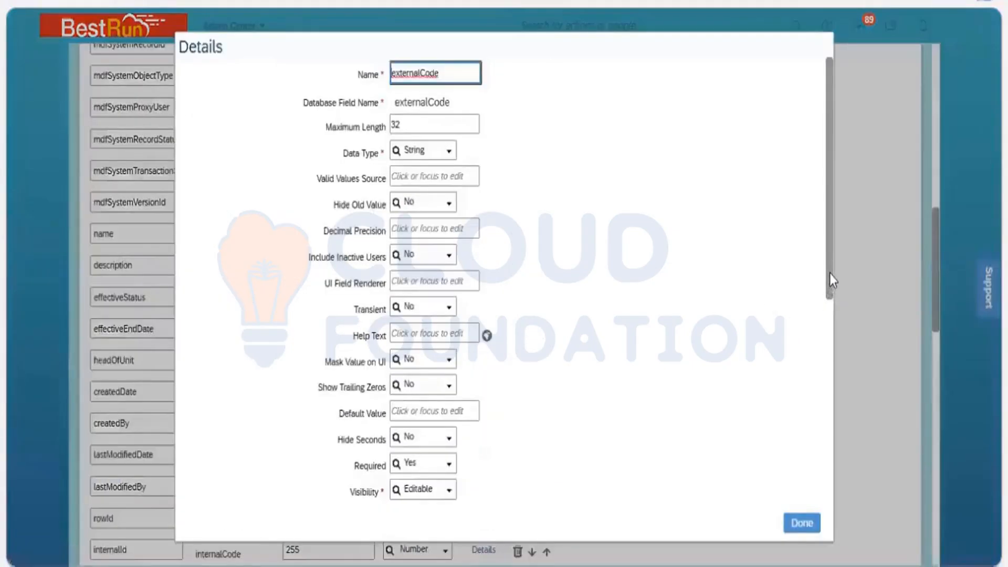
{"action": "scroll", "coordinate": [833, 370], "scroll_direction": "down", "scroll_amount": 4}
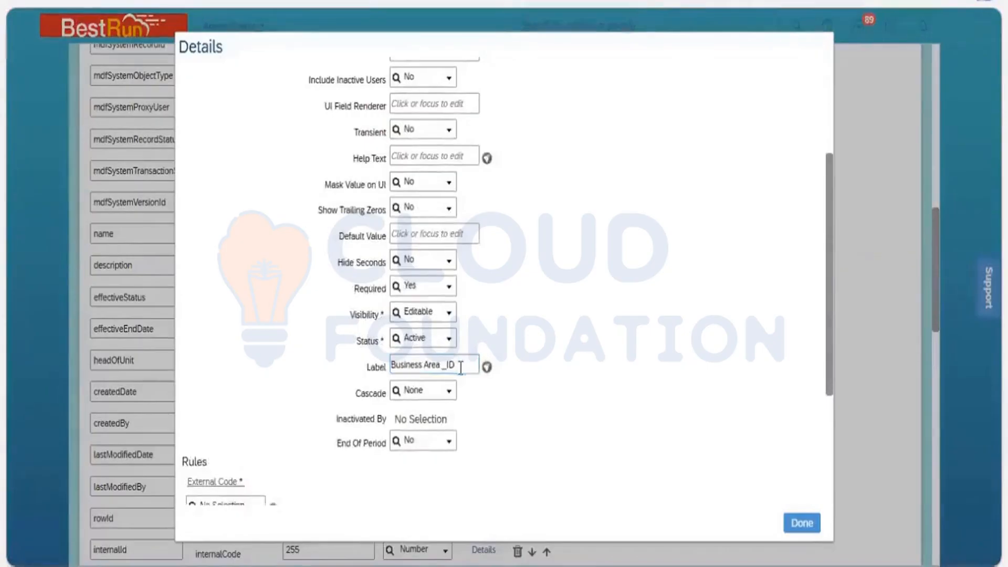
{"action": "left_click", "coordinate": [452, 366]}
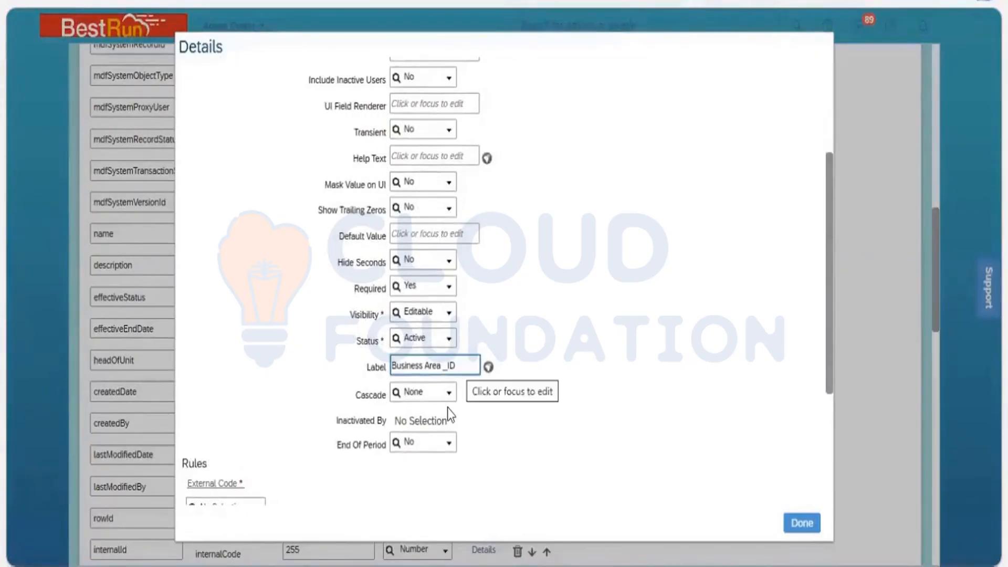
{"action": "key", "text": "BackSpace"}
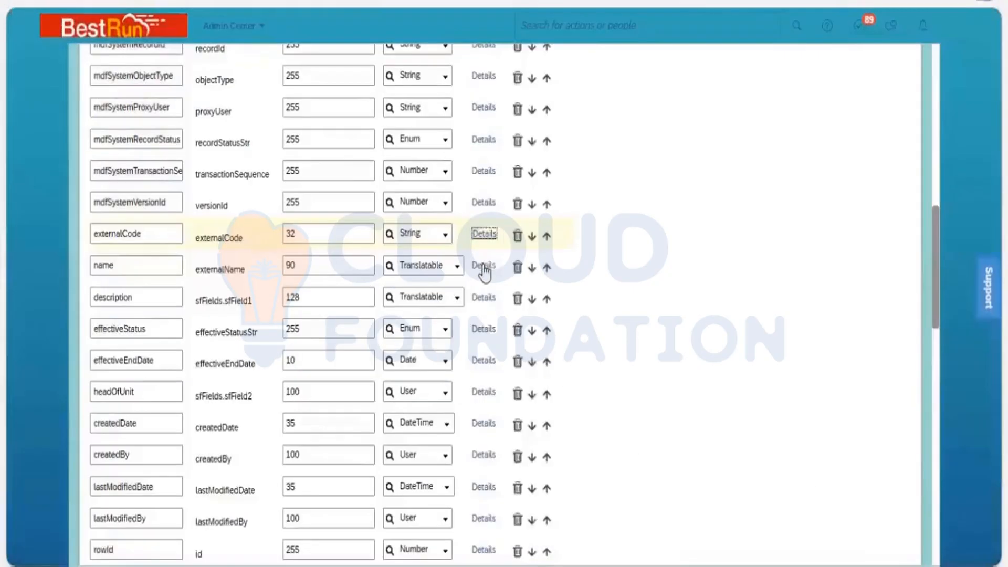
In the details of the Business Unit's name field, set Required to No.
{"action": "left_click", "coordinate": [484, 268]}
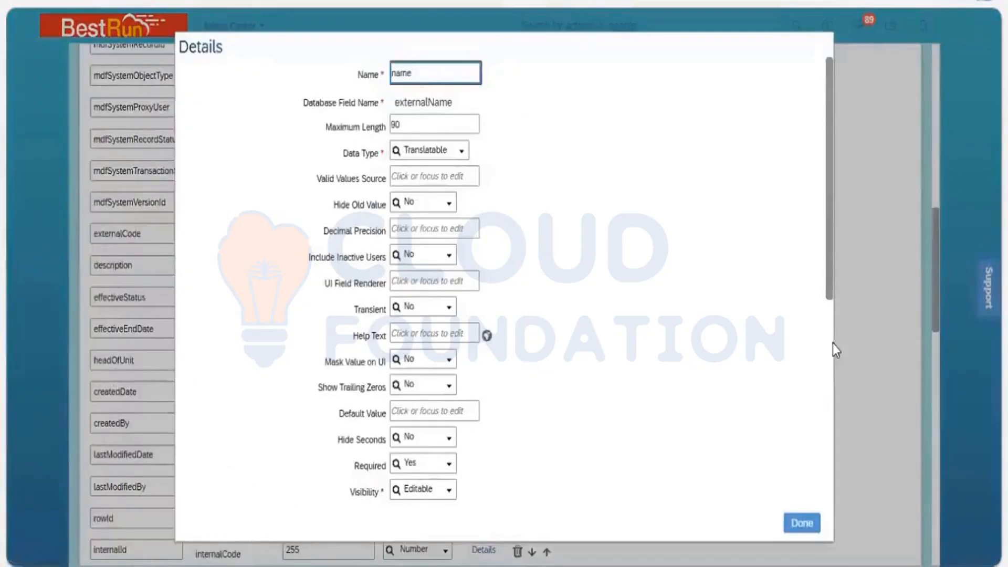
{"action": "scroll", "coordinate": [833, 365], "scroll_direction": "down", "scroll_amount": 3}
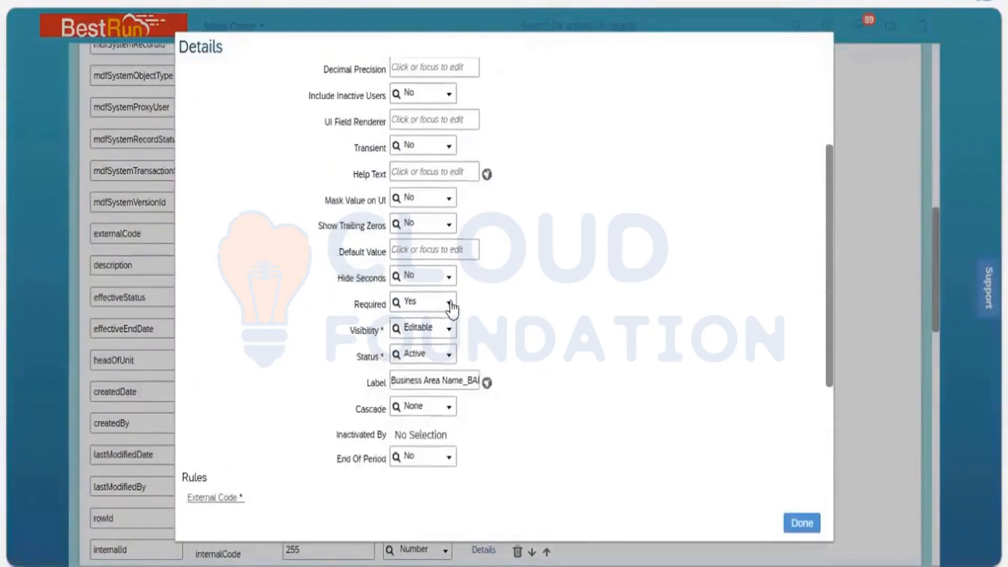
{"action": "left_click", "coordinate": [448, 307]}
{"action": "left_click", "coordinate": [445, 318]}
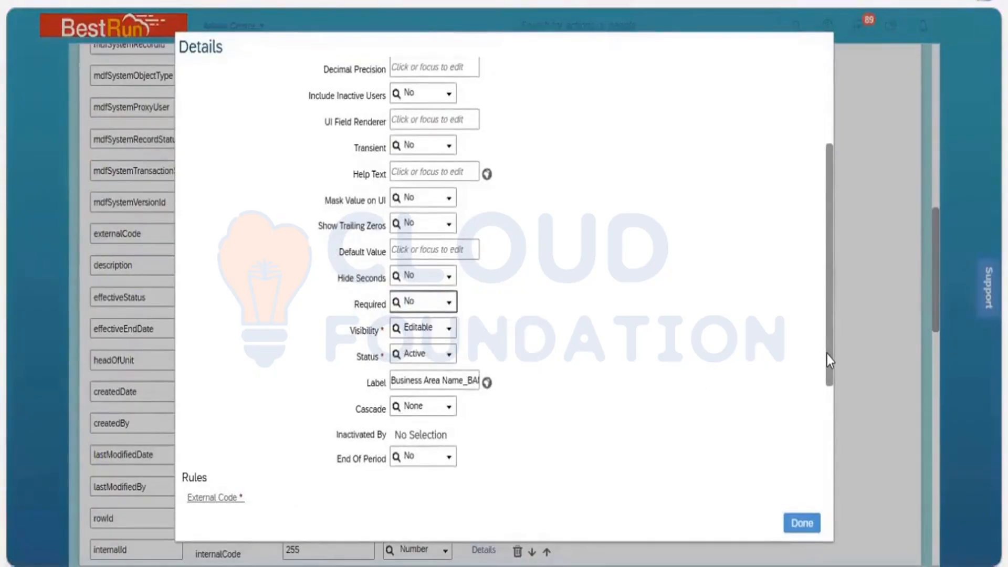
Shorten the name field's label to Business Area Name by removing the suffix.
{"action": "left_click", "coordinate": [470, 381]}
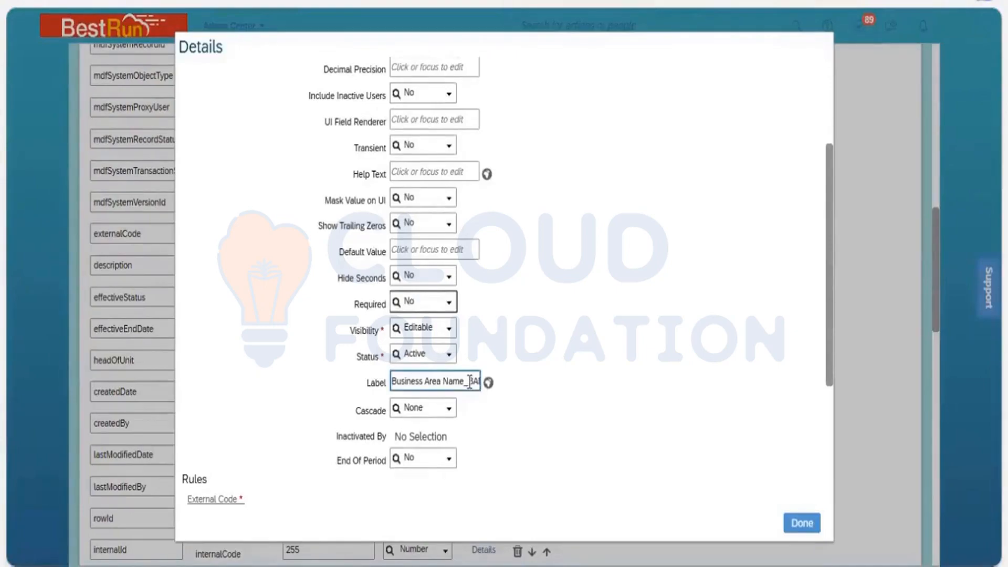
{"action": "key", "text": "BackSpace"}
{"action": "key", "text": "BackSpace"}
{"action": "key", "text": "BackSpace"}
{"action": "key", "text": "BackSpace"}
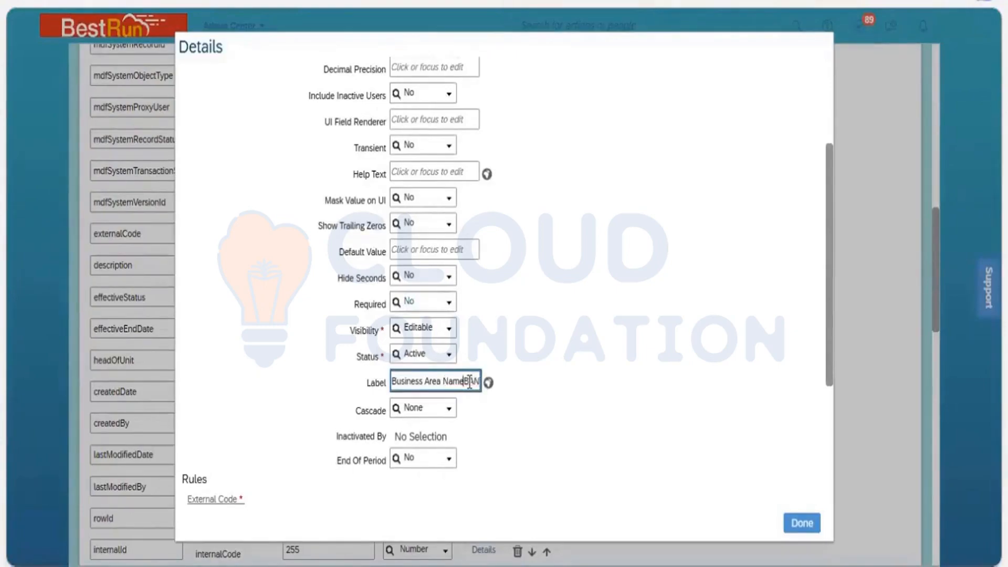
{"action": "left_click", "coordinate": [614, 355]}
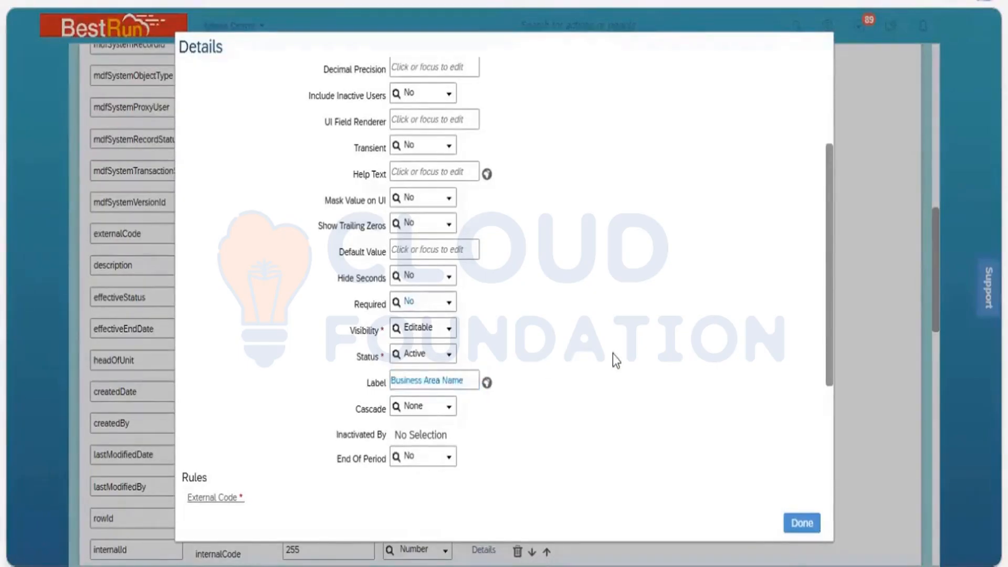
Set the name field's visibility to Not Visible and save the Business Unit definition, accepting that the field is no longer searchable.
{"action": "left_click", "coordinate": [449, 335]}
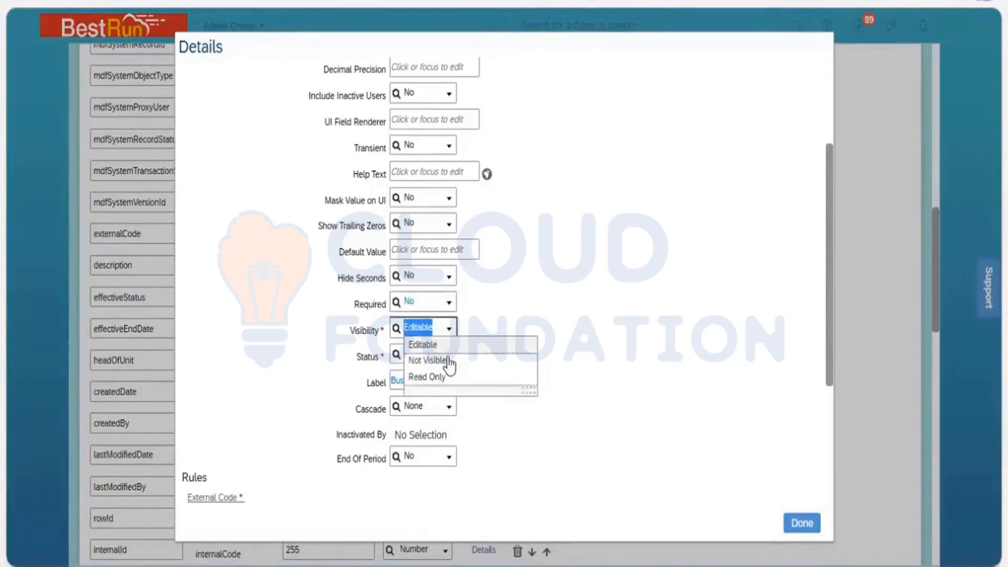
{"action": "left_click", "coordinate": [450, 360]}
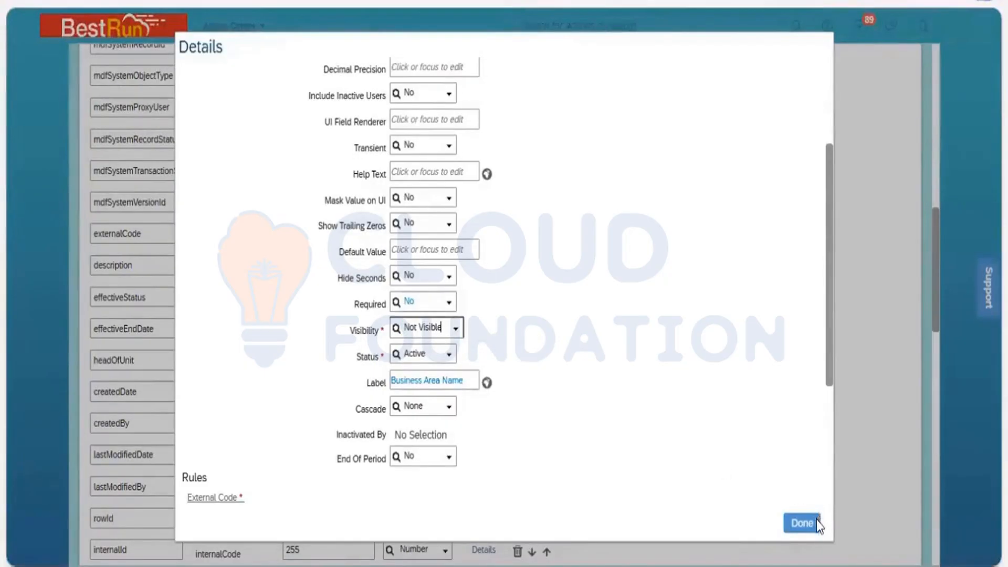
{"action": "left_click", "coordinate": [802, 523]}
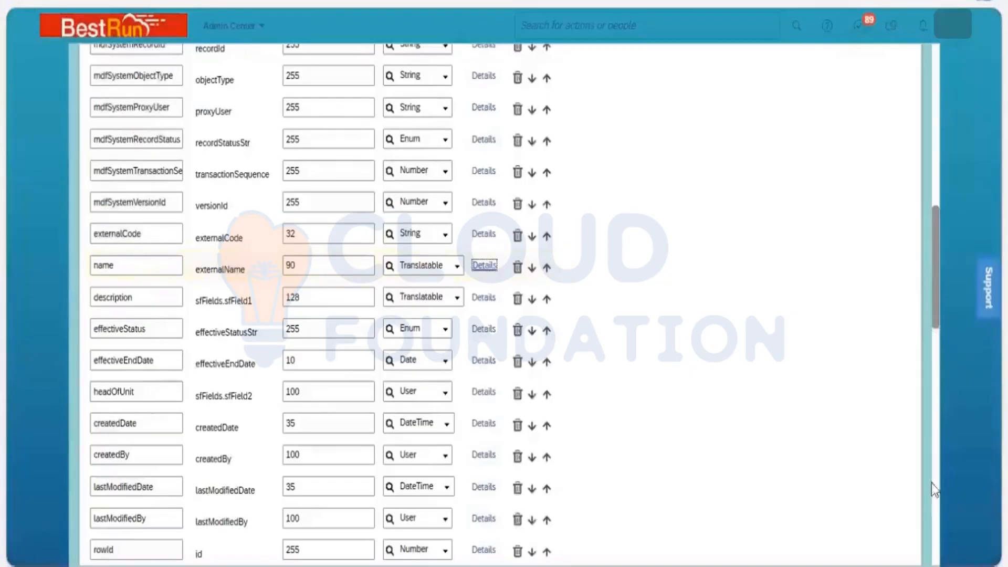
{"action": "scroll", "coordinate": [935, 262], "scroll_direction": "down", "scroll_amount": 20}
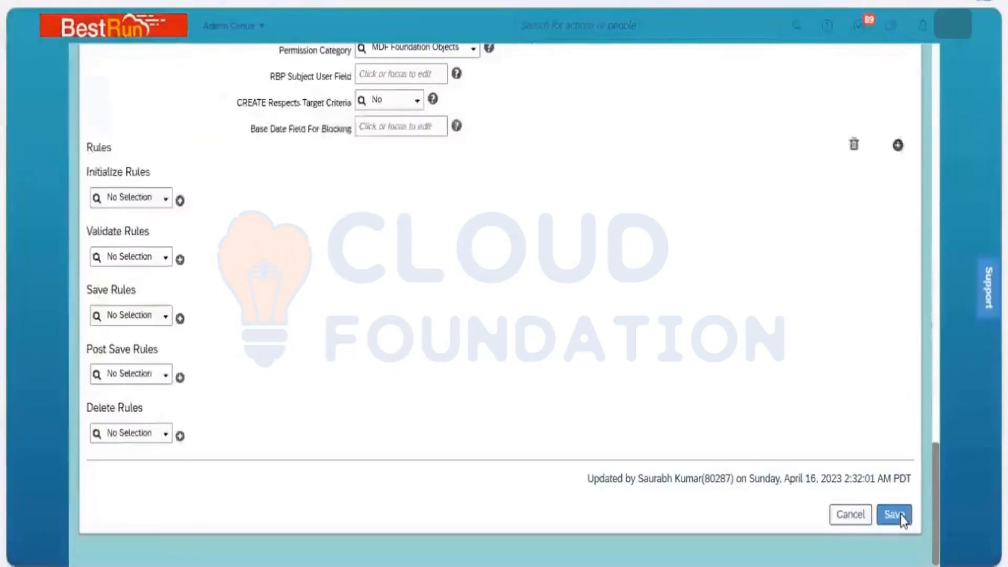
{"action": "left_click", "coordinate": [900, 515]}
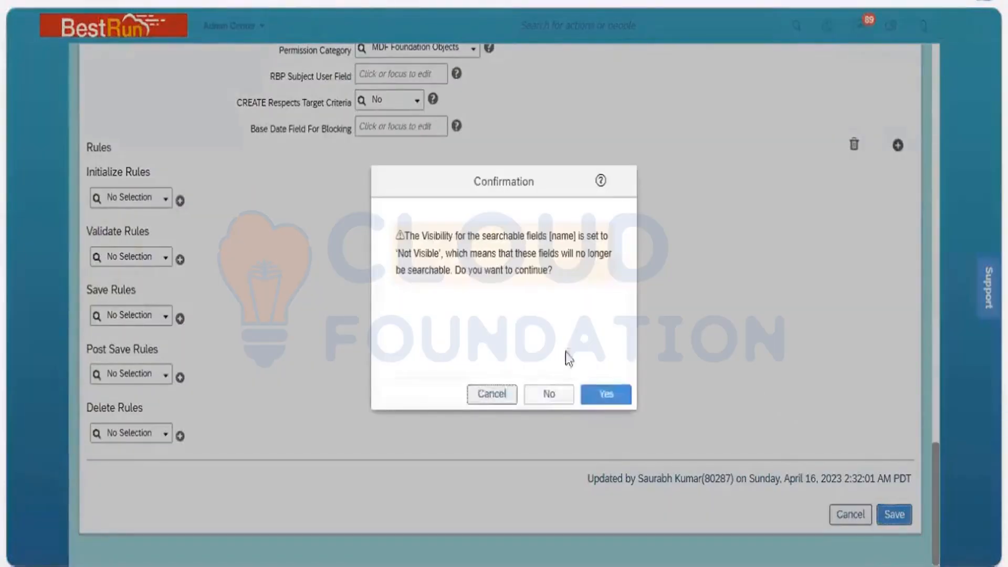
{"action": "left_click", "coordinate": [611, 395]}
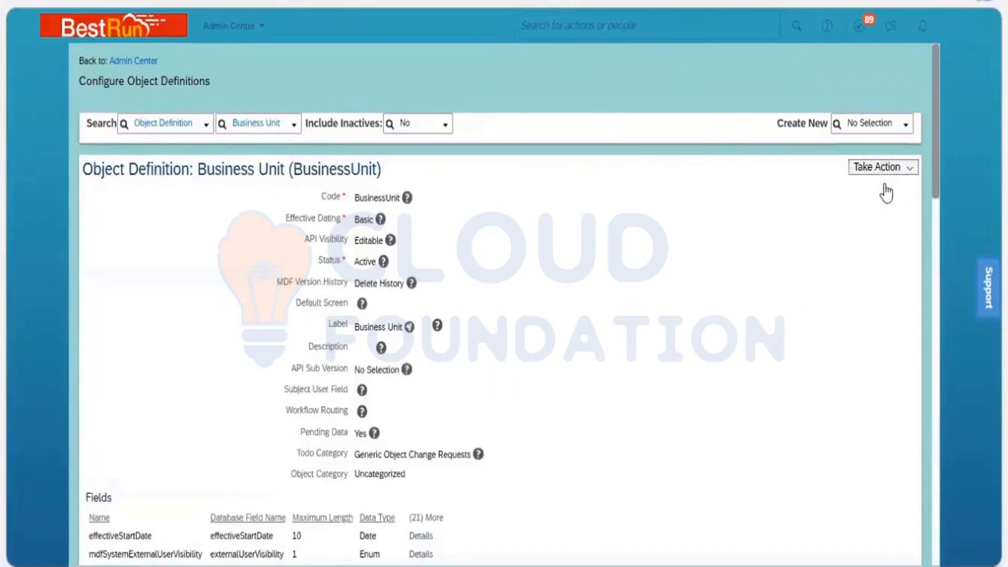
Reopen the Business Unit object definition for correction and open the details of its name field.
{"action": "left_click", "coordinate": [884, 168]}
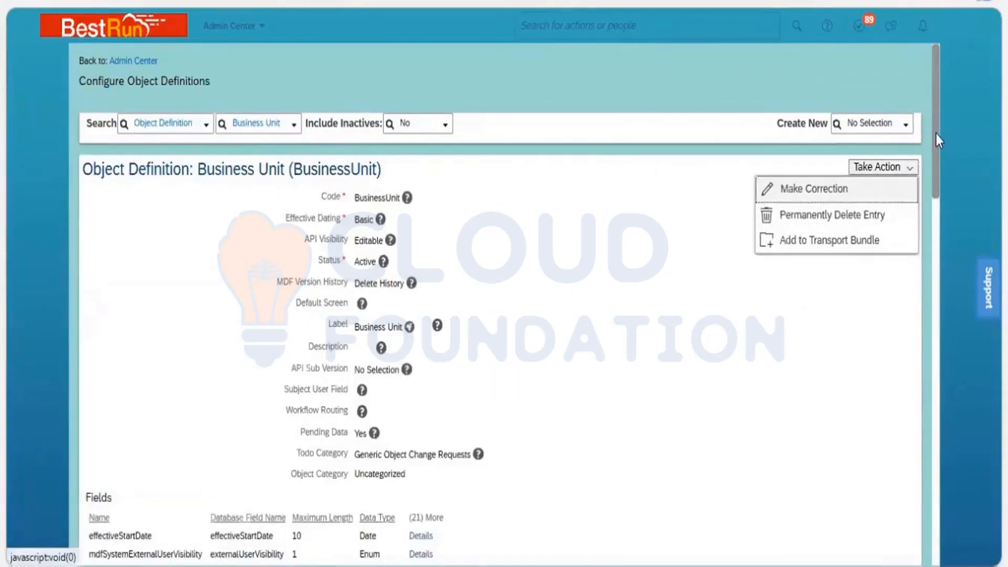
{"action": "key", "text": "Return"}
{"action": "scroll", "coordinate": [939, 297], "scroll_direction": "down", "scroll_amount": 15}
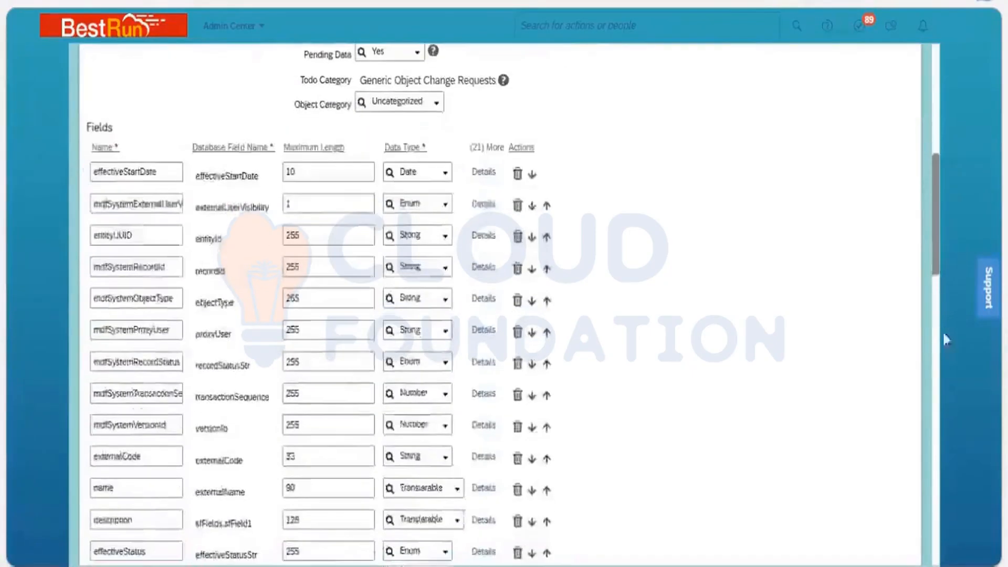
{"action": "scroll", "coordinate": [954, 389], "scroll_direction": "down", "scroll_amount": 4}
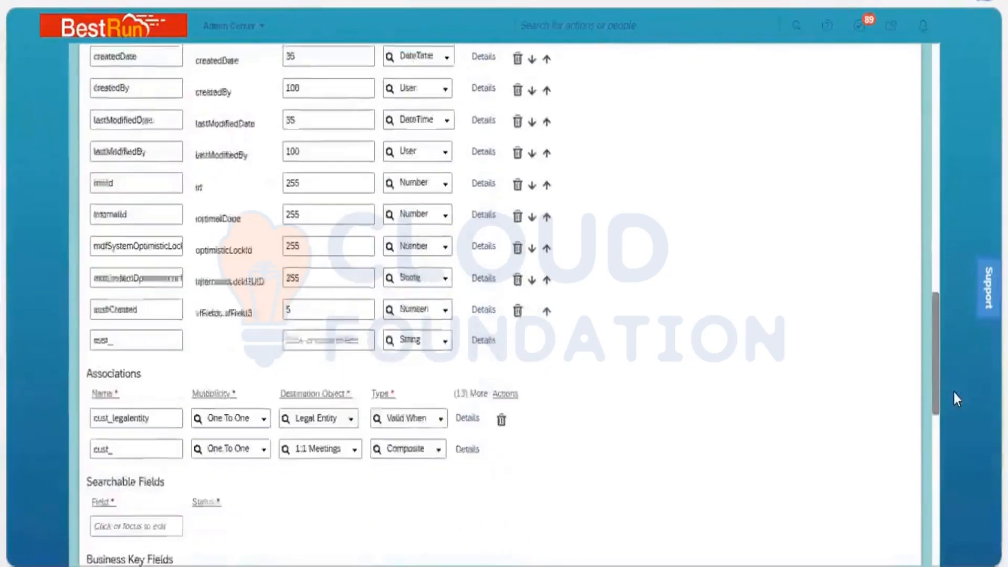
{"action": "scroll", "coordinate": [954, 358], "scroll_direction": "up", "scroll_amount": 4}
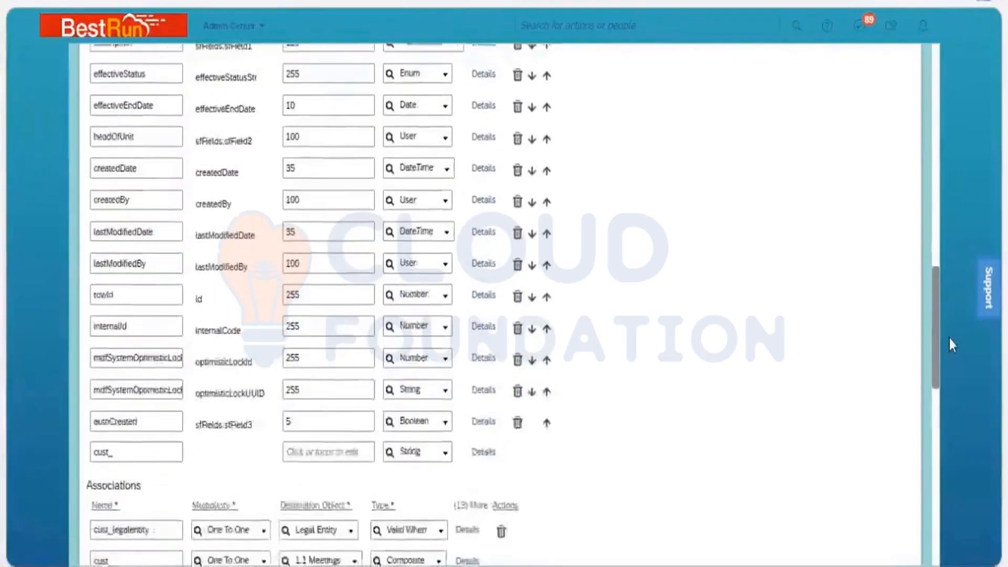
{"action": "scroll", "coordinate": [613, 268], "scroll_direction": "up", "scroll_amount": 1}
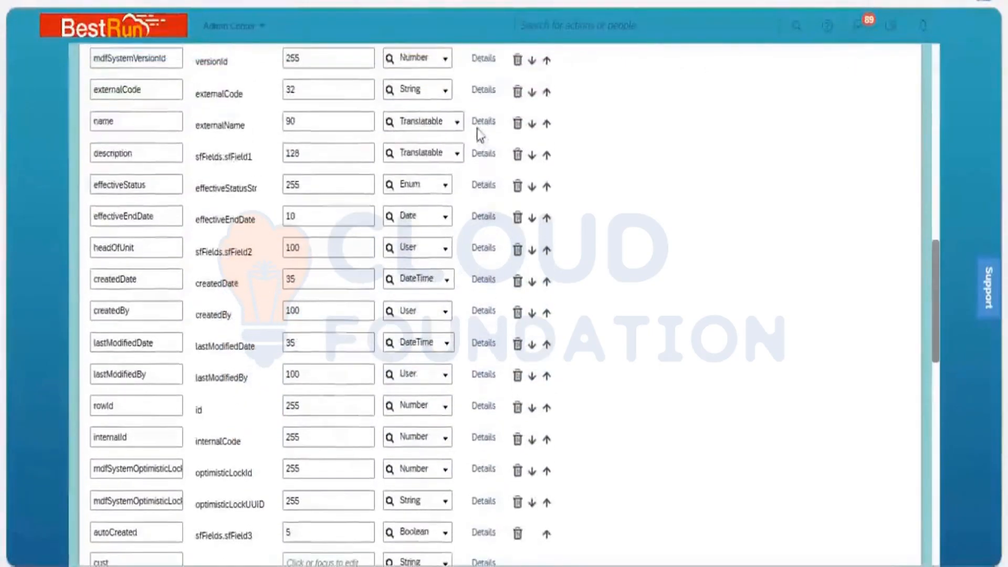
{"action": "key", "text": "Tab"}
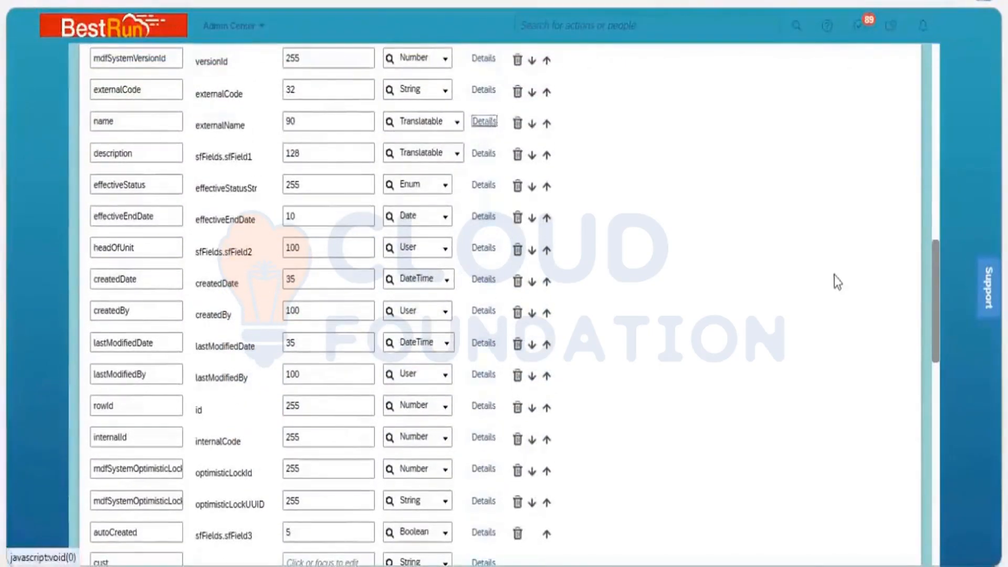
{"action": "key", "text": "Return"}
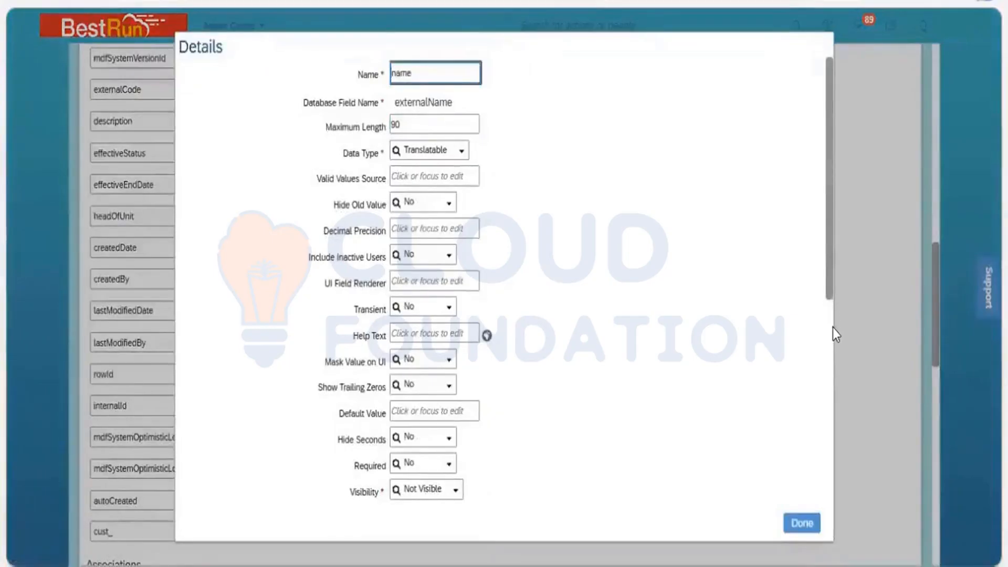
Set the name field's visibility to Read Only and save the Business Unit definition.
{"action": "scroll", "coordinate": [542, 297], "scroll_direction": "down", "scroll_amount": 4}
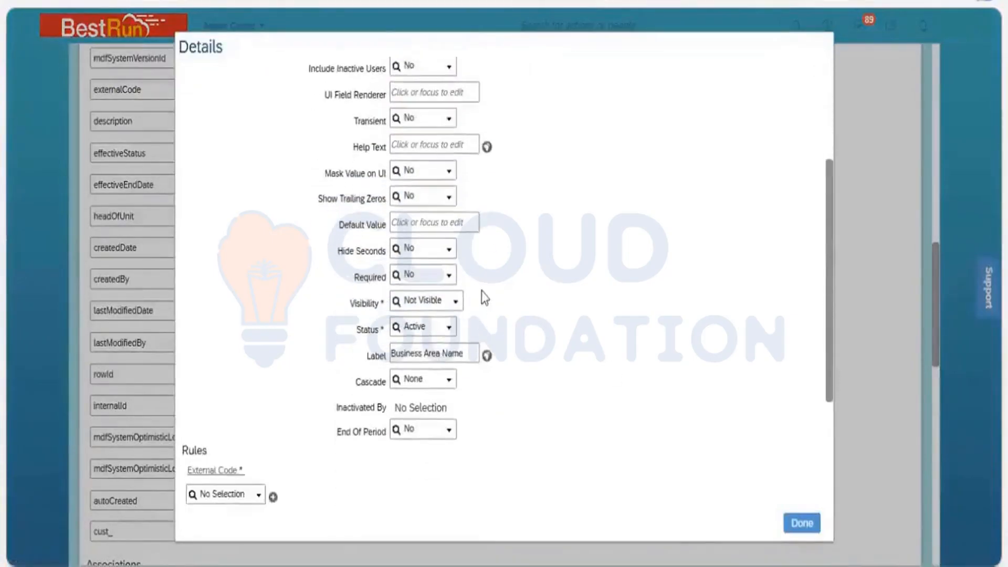
{"action": "left_click", "coordinate": [455, 289]}
{"action": "left_click", "coordinate": [445, 337]}
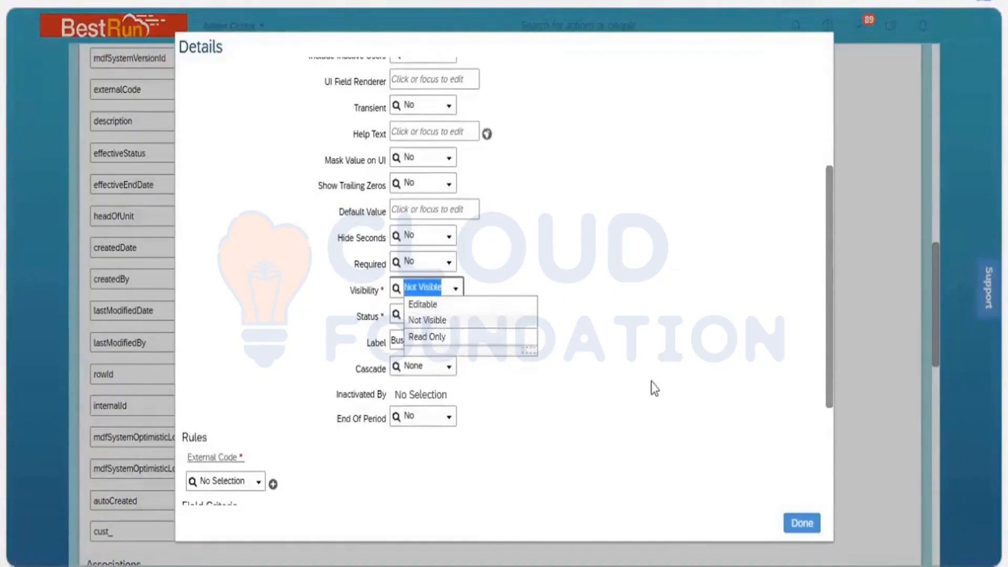
{"action": "left_click", "coordinate": [802, 523]}
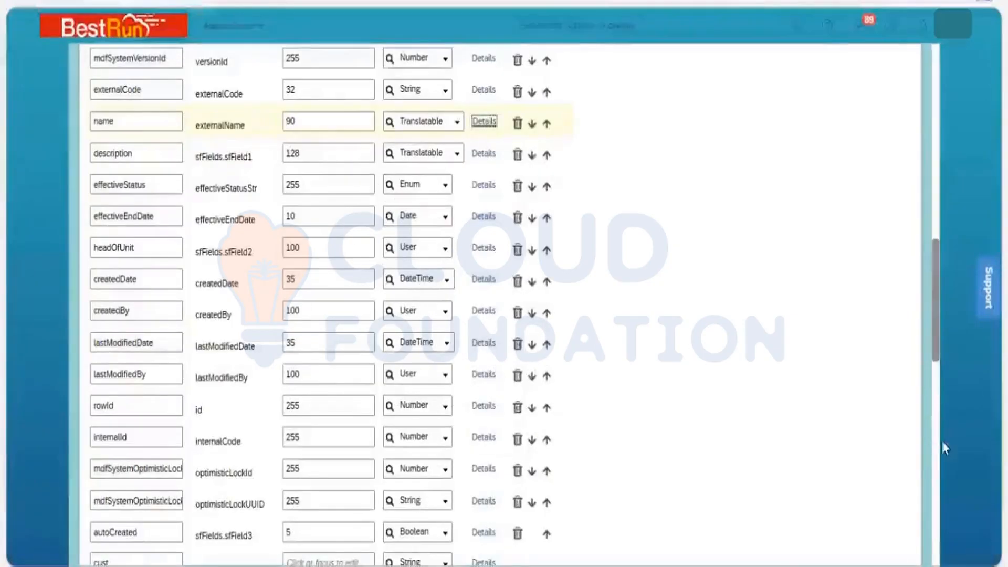
{"action": "scroll", "coordinate": [878, 515], "scroll_direction": "down", "scroll_amount": 15}
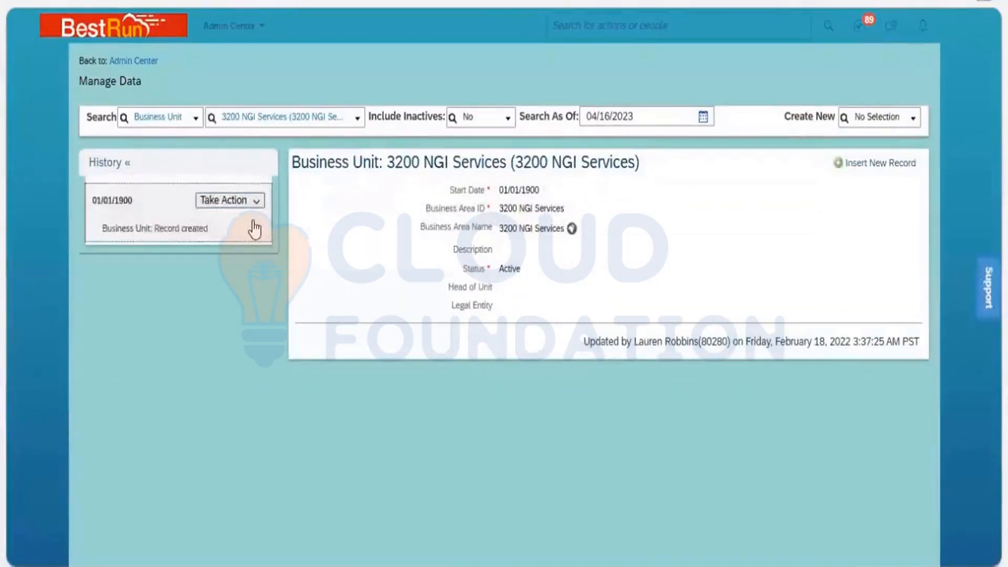
In Manage Data, open the 01/01/1900 record of business unit 3200 NGI Services for correction.
{"action": "left_click", "coordinate": [255, 201]}
{"action": "left_click", "coordinate": [254, 221]}
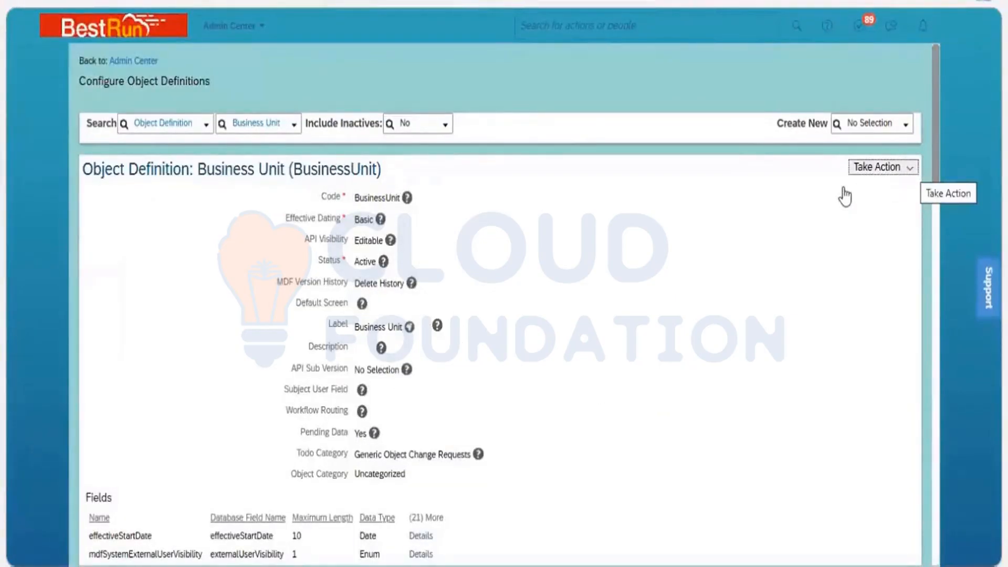
Reopen the Business Unit object definition for correction and set the name field's visibility to Editable in its details.
{"action": "left_click", "coordinate": [883, 167]}
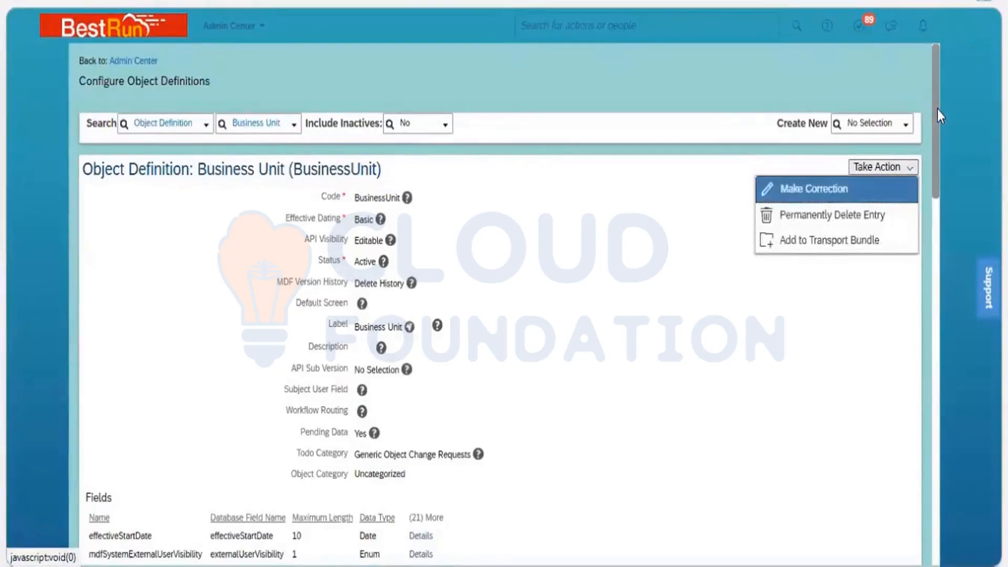
{"action": "key", "text": "Return"}
{"action": "scroll", "coordinate": [937, 264], "scroll_direction": "down", "scroll_amount": 7}
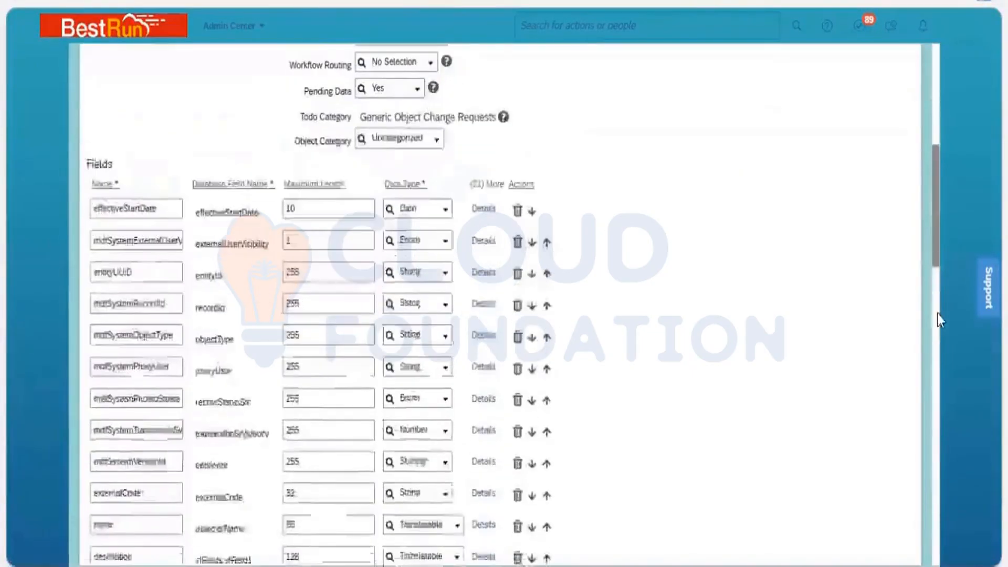
{"action": "scroll", "coordinate": [938, 313], "scroll_direction": "down", "scroll_amount": 10}
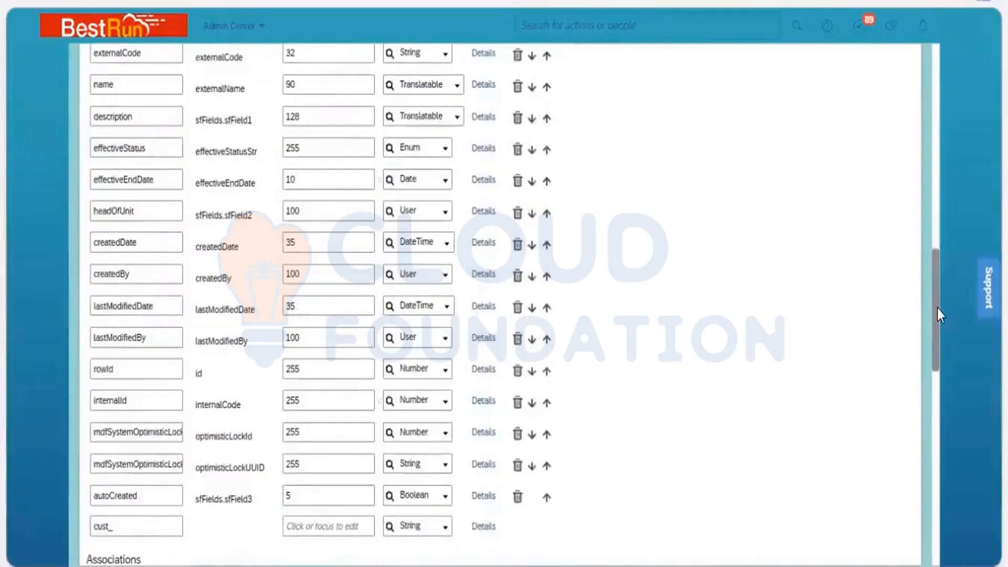
{"action": "scroll", "coordinate": [520, 128], "scroll_direction": "up", "scroll_amount": 1}
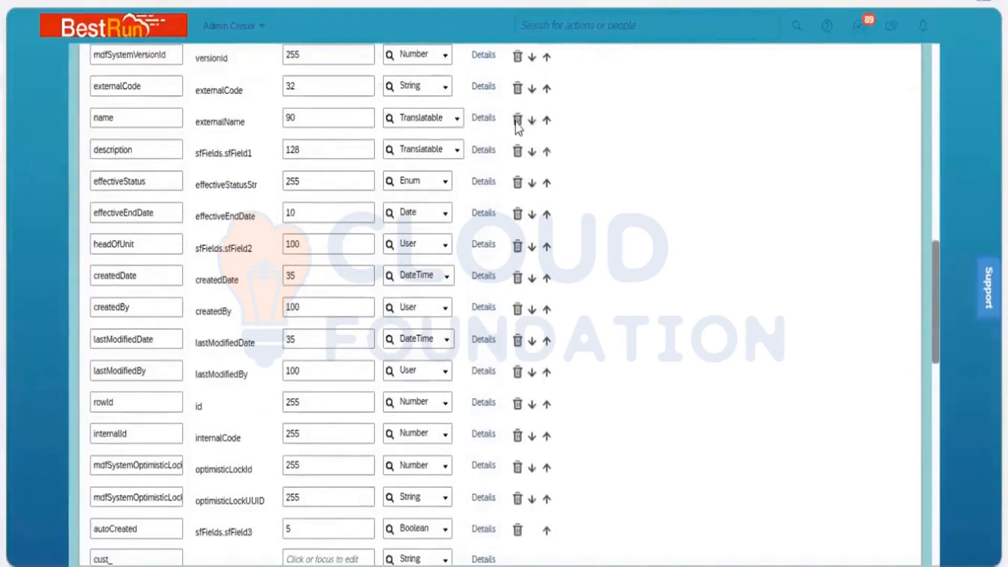
{"action": "left_click", "coordinate": [488, 122]}
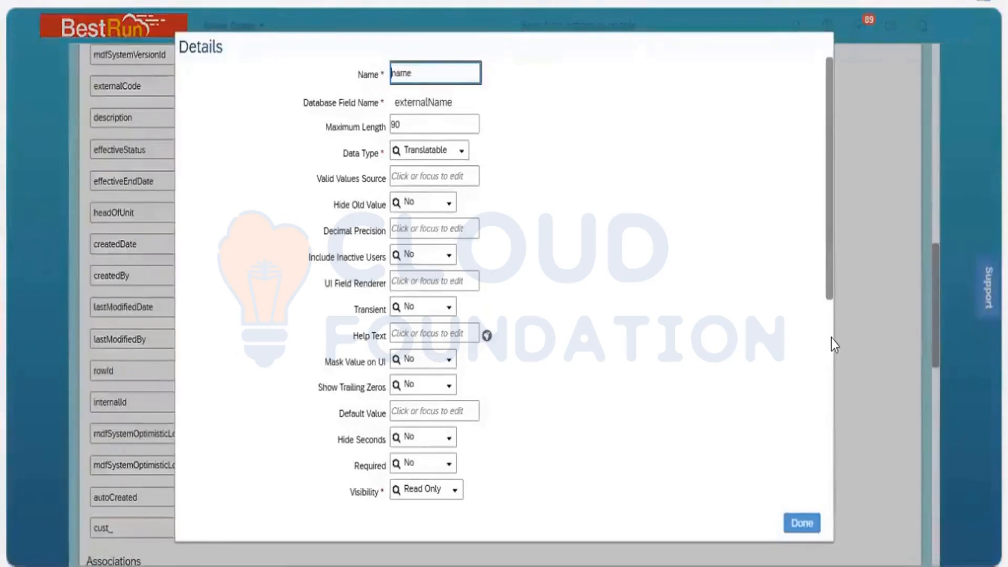
{"action": "scroll", "coordinate": [833, 398], "scroll_direction": "down", "scroll_amount": 5}
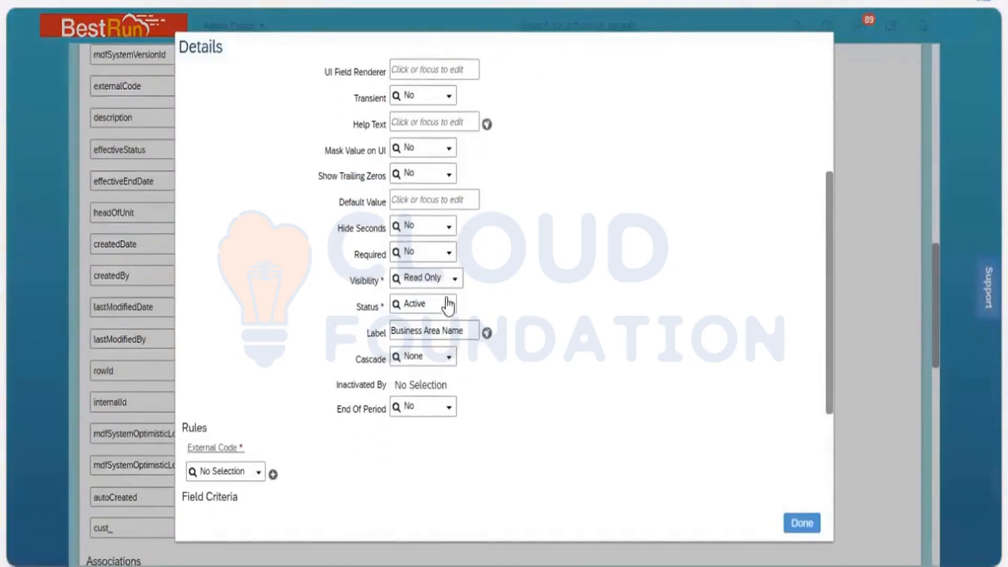
{"action": "left_click", "coordinate": [454, 279]}
{"action": "left_click", "coordinate": [445, 300]}
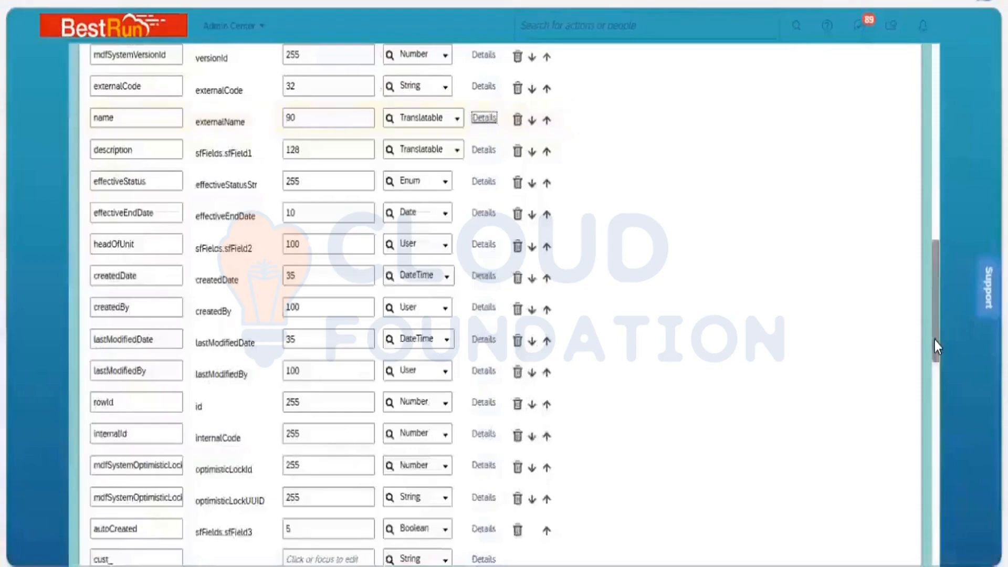
Add a custom field named businessareatype with a maximum length of 32 to the Business Unit definition's fields.
{"action": "scroll", "coordinate": [935, 396], "scroll_direction": "down", "scroll_amount": 5}
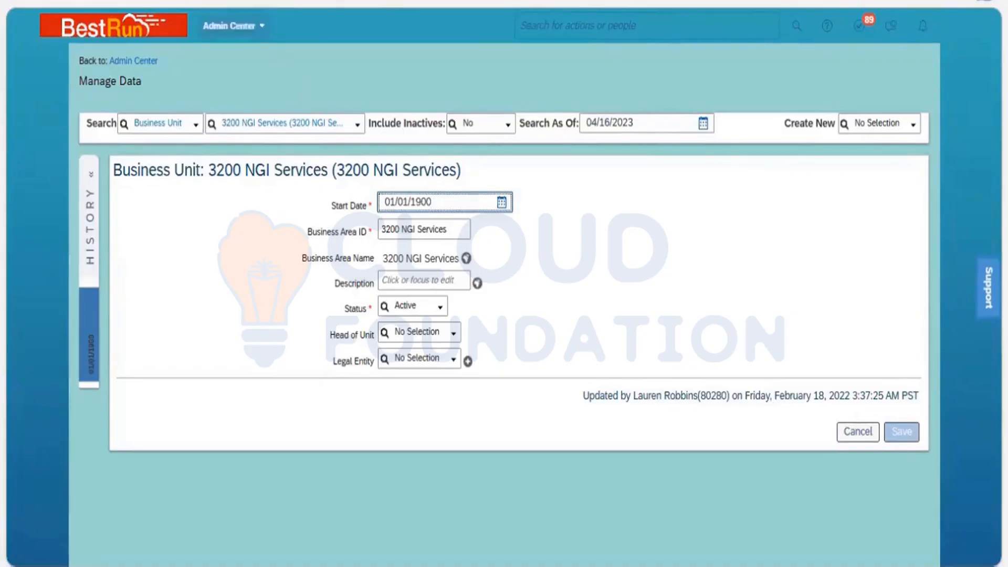
{"action": "left_click", "coordinate": [126, 344]}
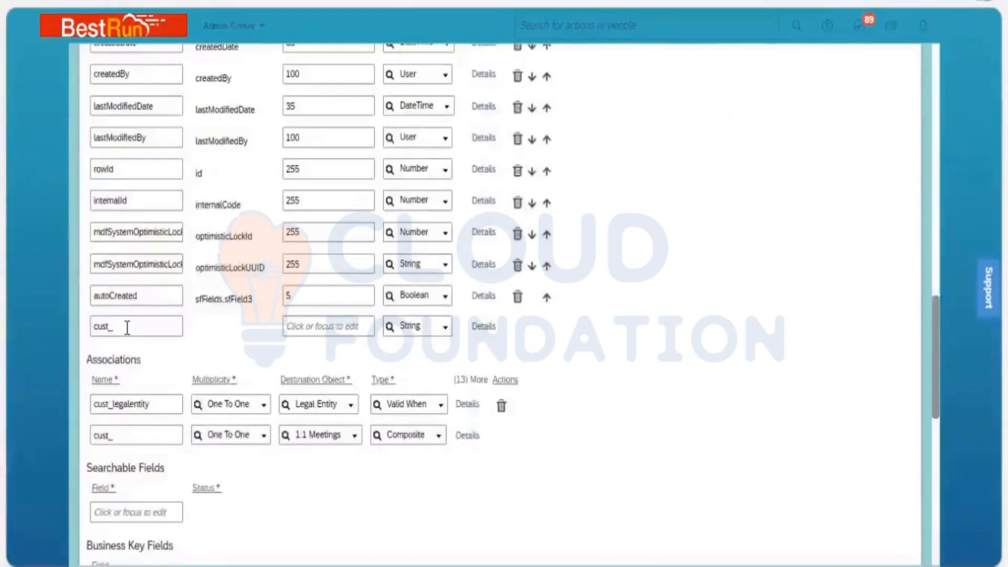
{"action": "left_click", "coordinate": [127, 328]}
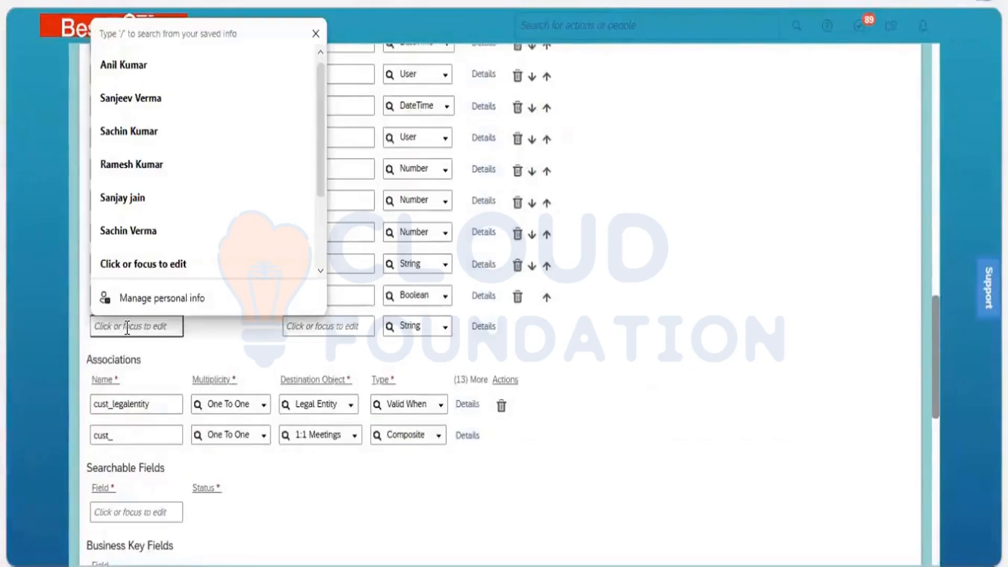
{"action": "type", "text": "bus"}
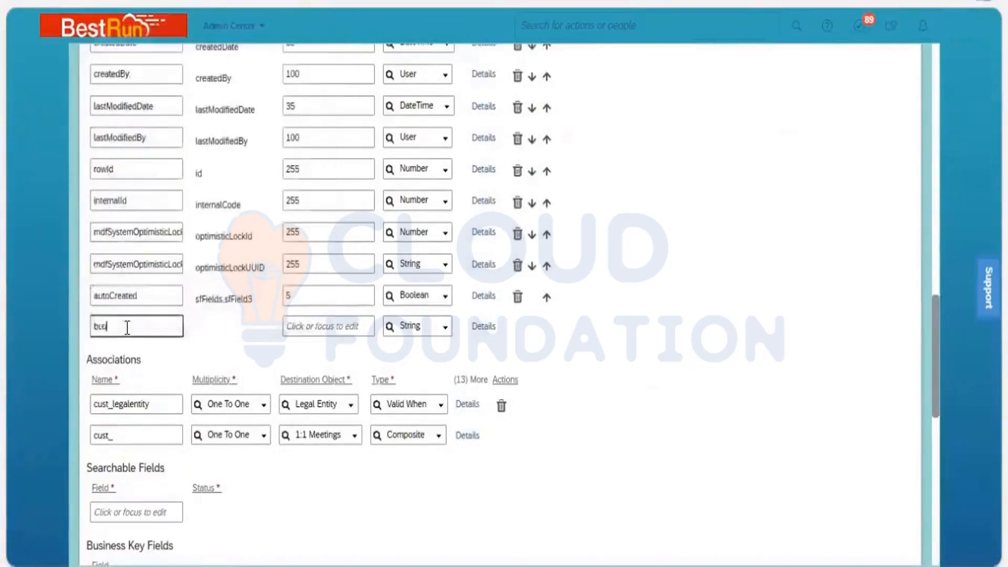
{"action": "type", "text": "inessareatype"}
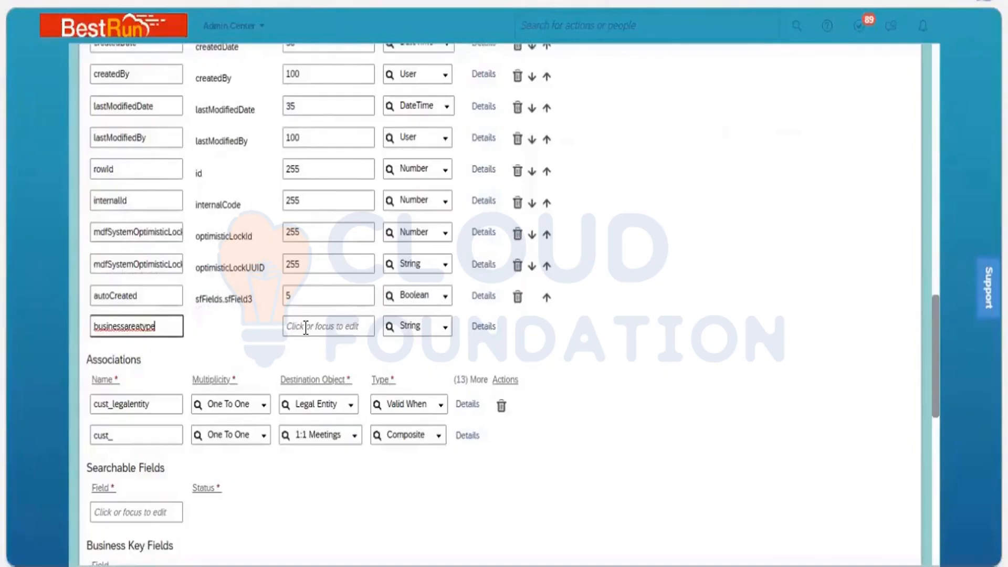
{"action": "left_click", "coordinate": [366, 333]}
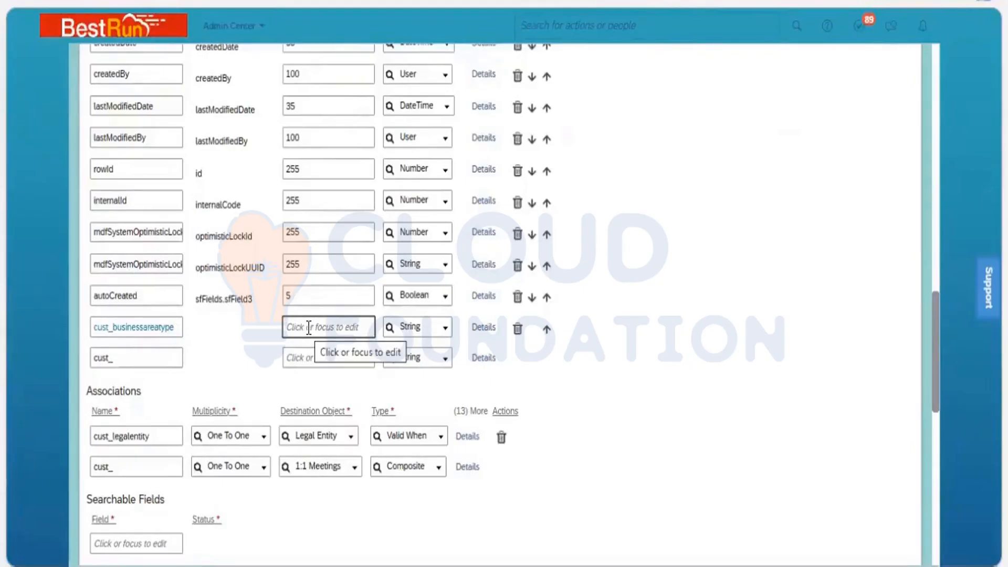
{"action": "type", "text": "32"}
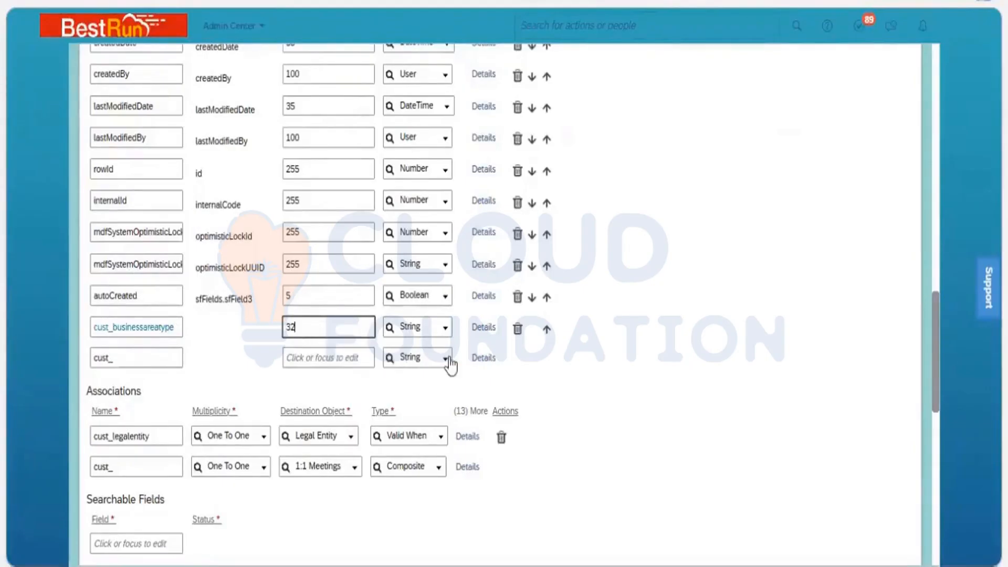
Open the details of the new cust_businessareatype field and label it Business Area Type.
{"action": "left_click", "coordinate": [484, 329]}
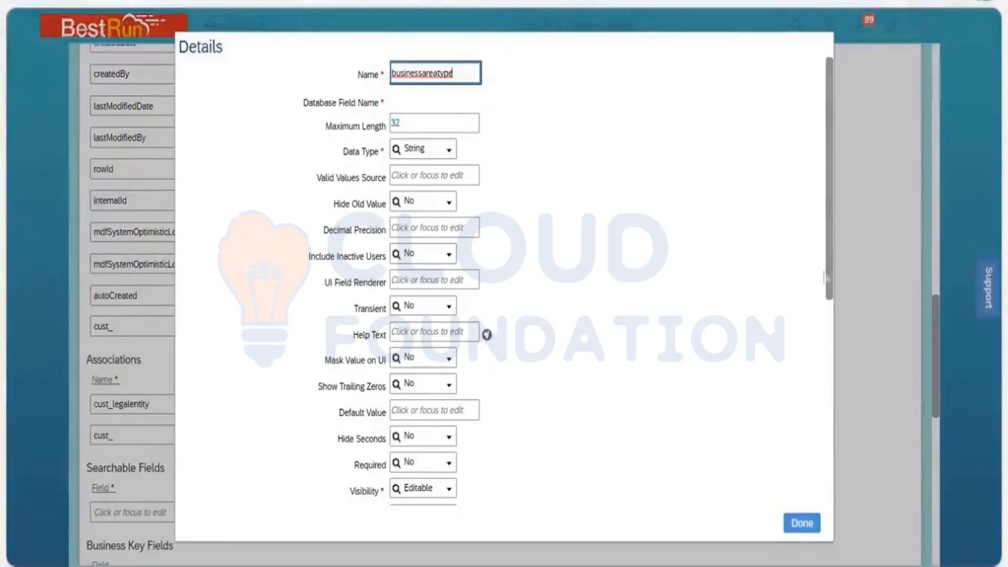
{"action": "scroll", "coordinate": [506, 360], "scroll_direction": "down", "scroll_amount": 5}
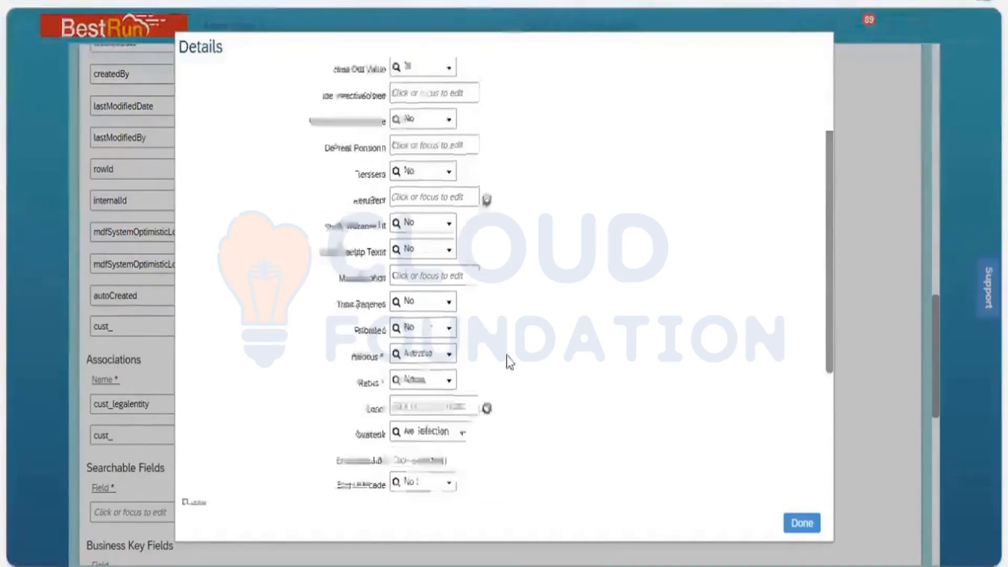
{"action": "left_click", "coordinate": [418, 295]}
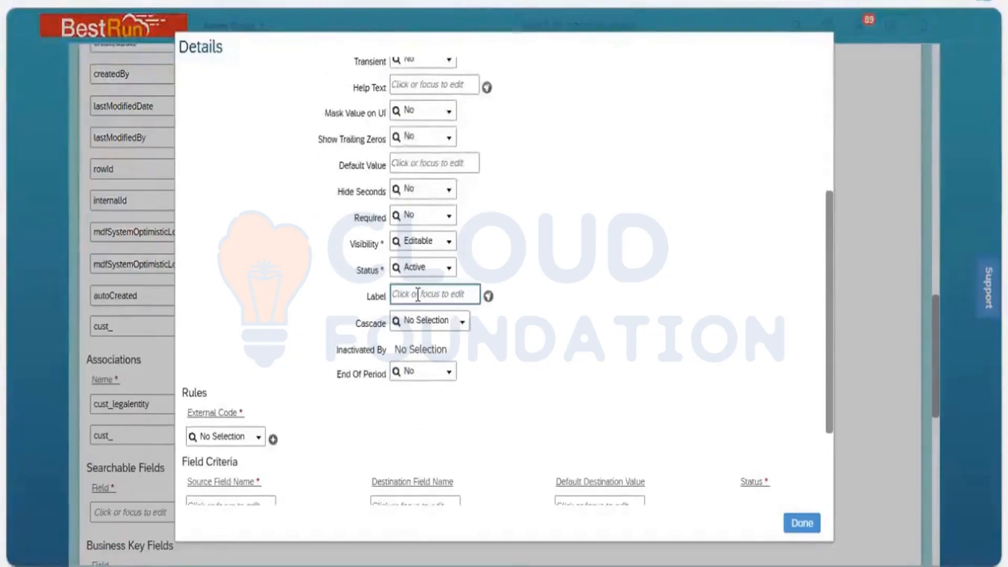
{"action": "type", "text": "Busi"}
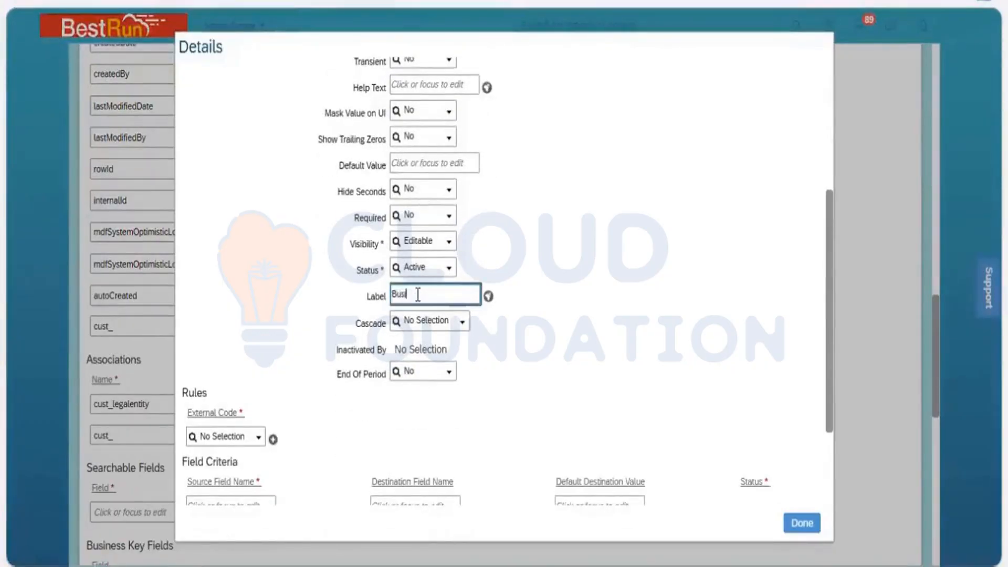
{"action": "type", "text": "ness Area Type"}
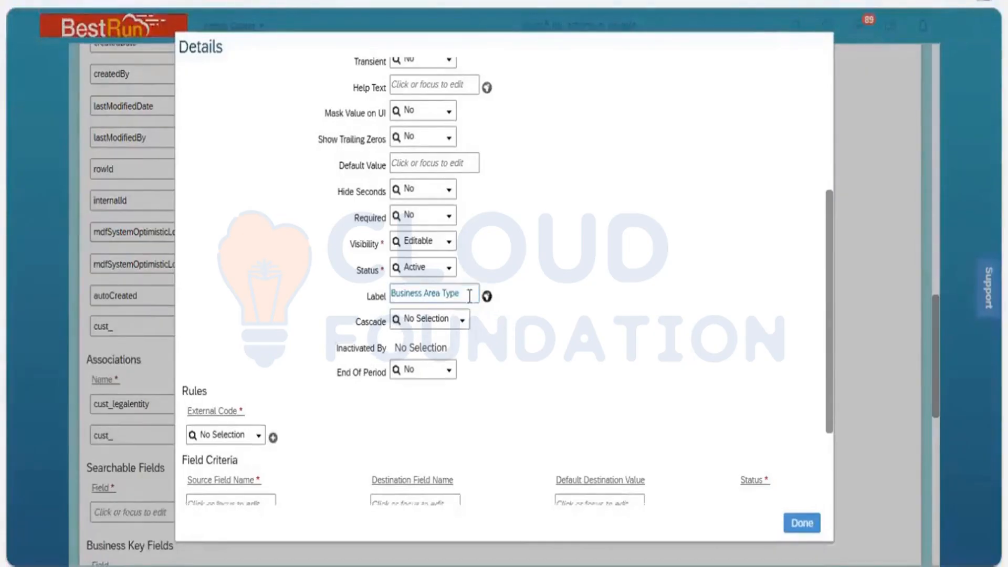
Copy the label Business Area Type into the Default Value of the label's translations and confirm them.
{"action": "key", "text": "ctrl+a"}
{"action": "key", "text": "ctrl+c"}
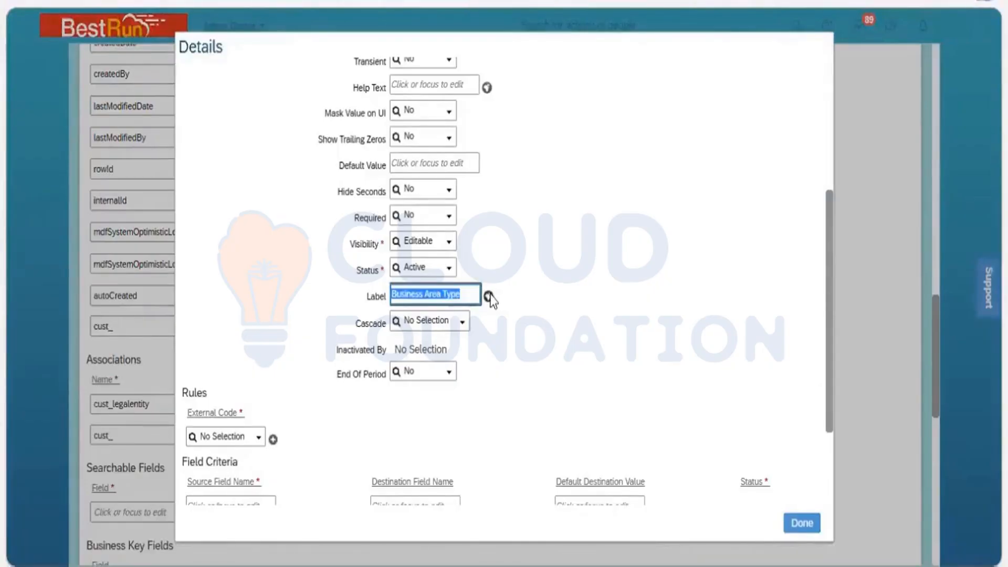
{"action": "left_click", "coordinate": [488, 297]}
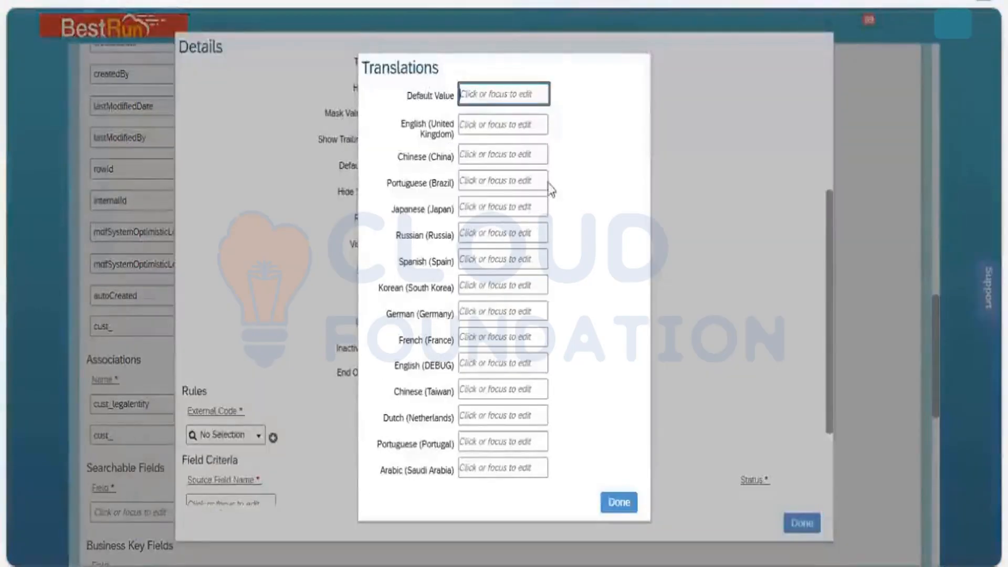
{"action": "key", "text": "ctrl+v"}
{"action": "left_click", "coordinate": [523, 163]}
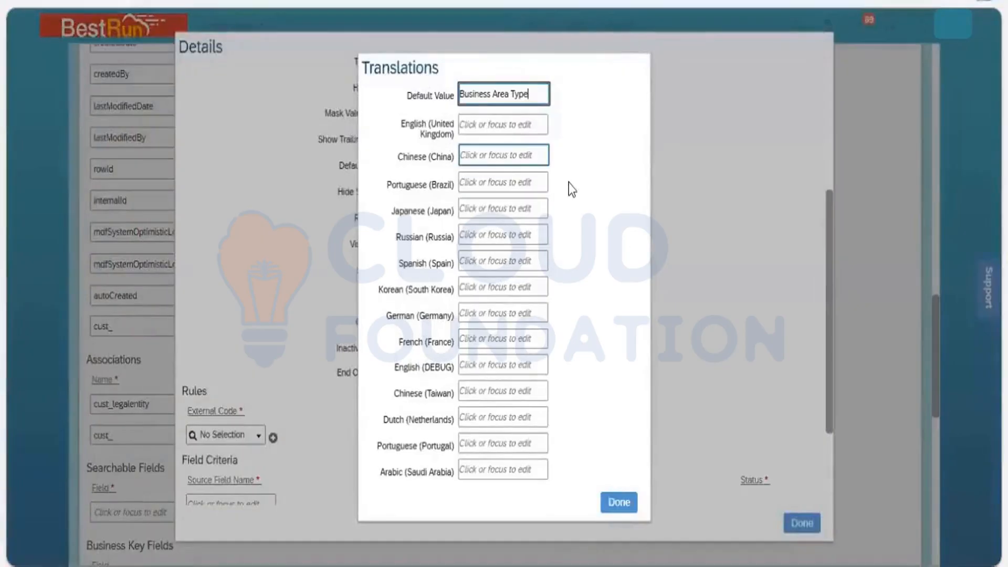
{"action": "left_click", "coordinate": [625, 479]}
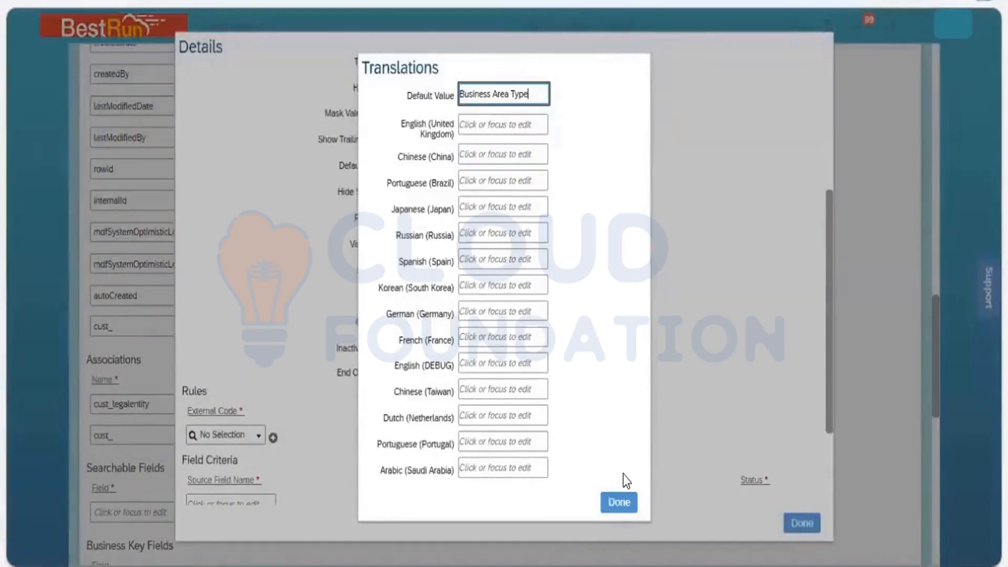
{"action": "left_click", "coordinate": [619, 502]}
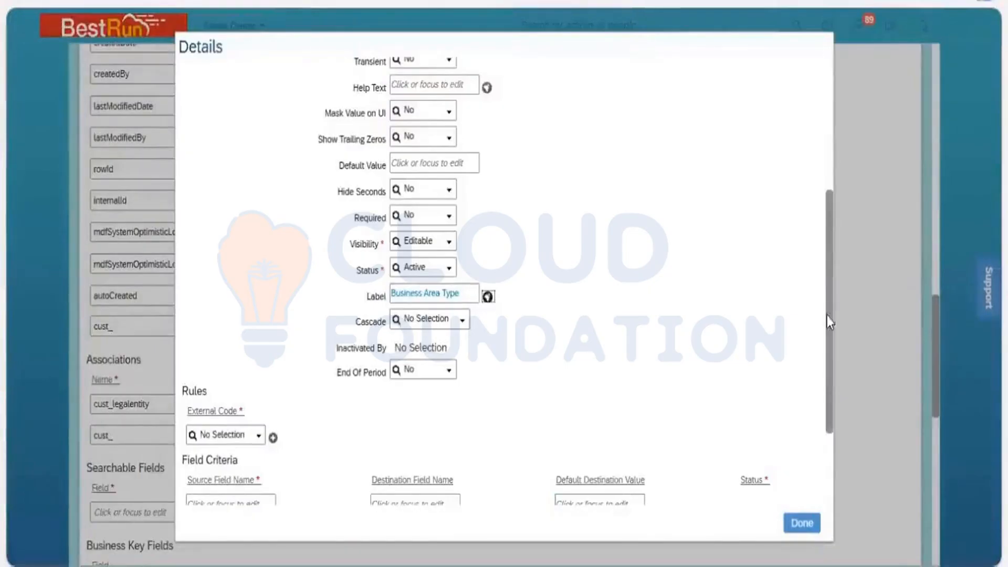
Review and confirm the cust_businessareatype field's details and save the Business Unit definition.
{"action": "scroll", "coordinate": [837, 219], "scroll_direction": "up", "scroll_amount": 5}
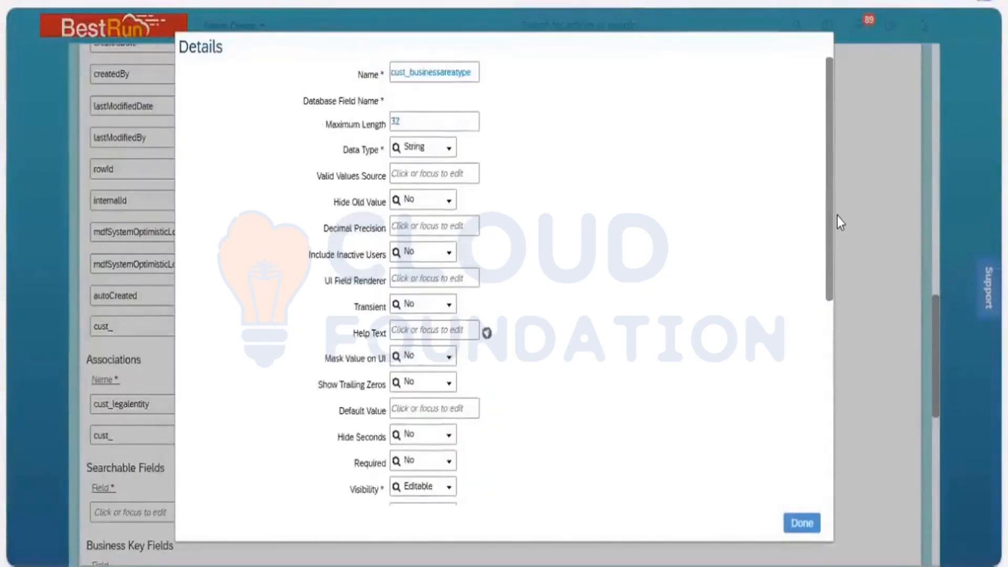
{"action": "scroll", "coordinate": [823, 447], "scroll_direction": "down", "scroll_amount": 7}
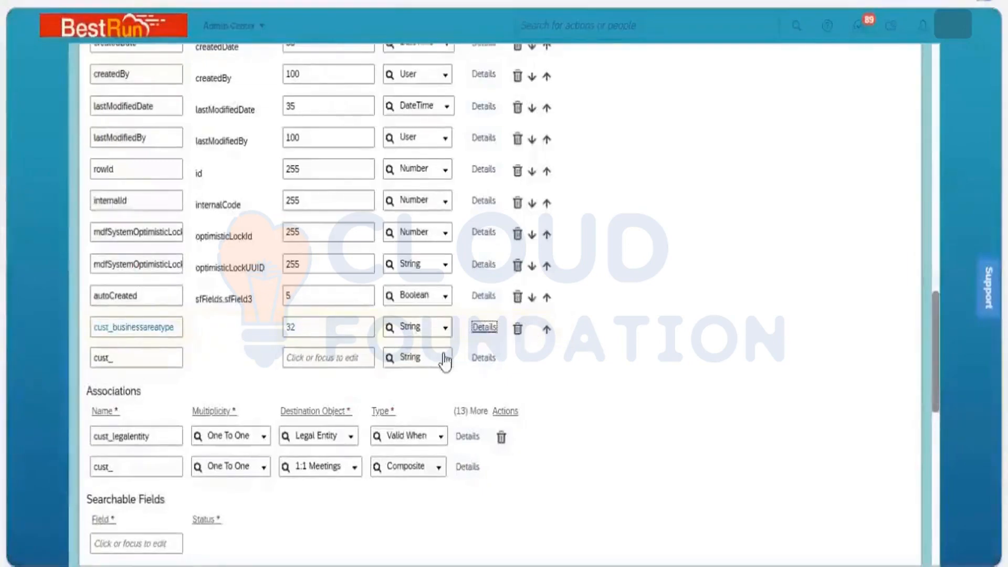
{"action": "left_click", "coordinate": [480, 331]}
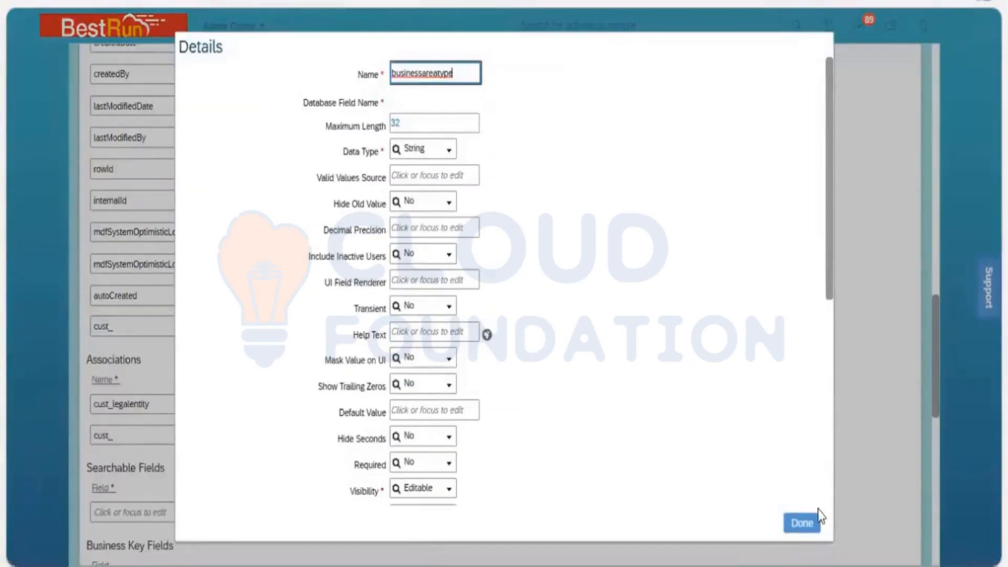
{"action": "left_click", "coordinate": [813, 524]}
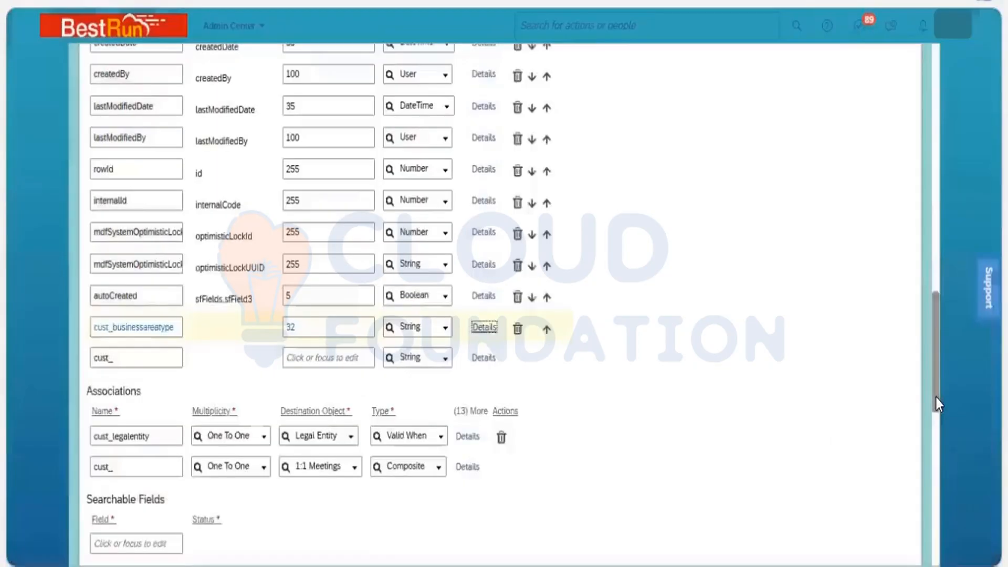
{"action": "scroll", "coordinate": [893, 520], "scroll_direction": "down", "scroll_amount": 15}
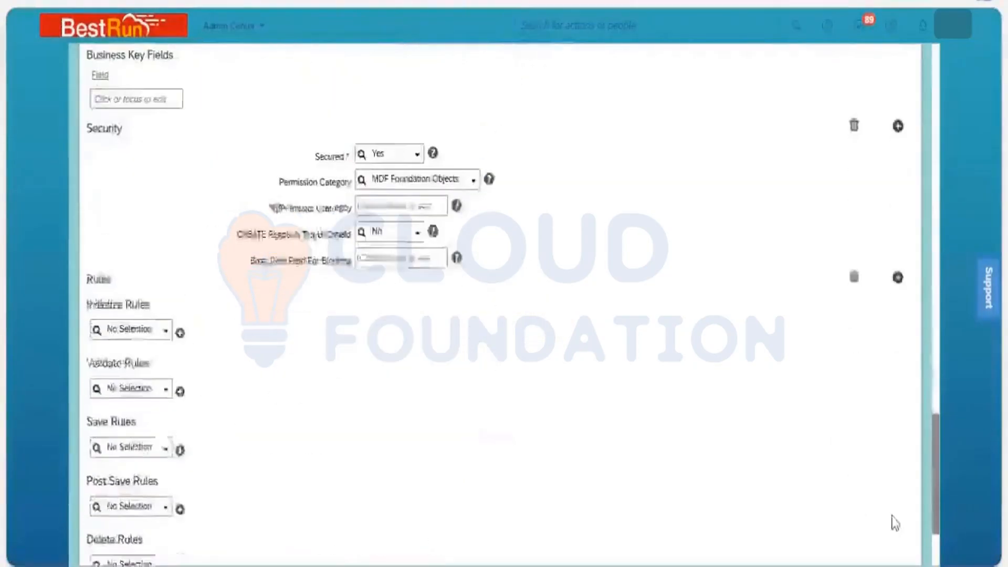
{"action": "left_click", "coordinate": [894, 515]}
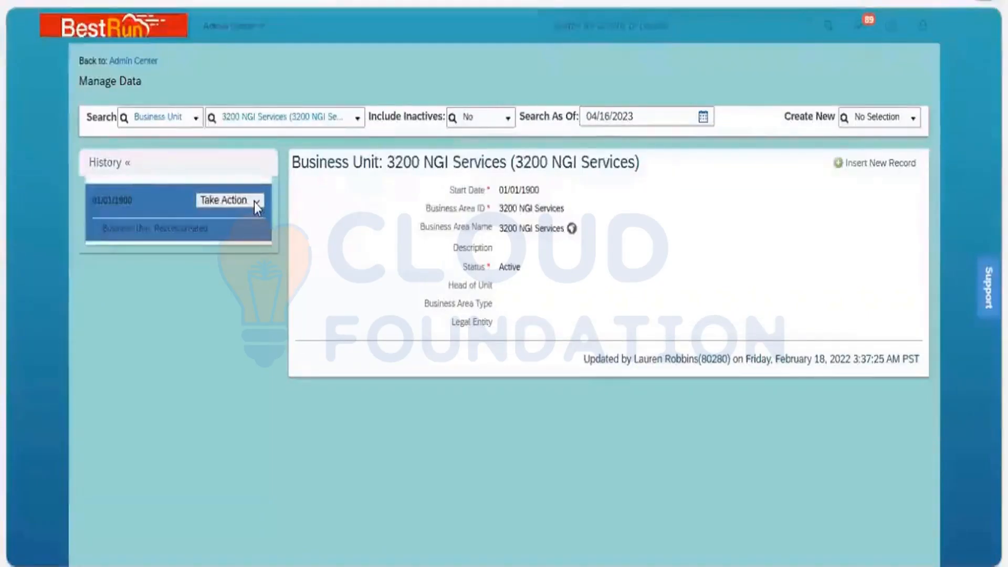
In Manage Data, open the 01/01/1900 record of 3200 NGI Services for correction, try the text gigk as Business Area Type, and cancel.
{"action": "left_click", "coordinate": [252, 204]}
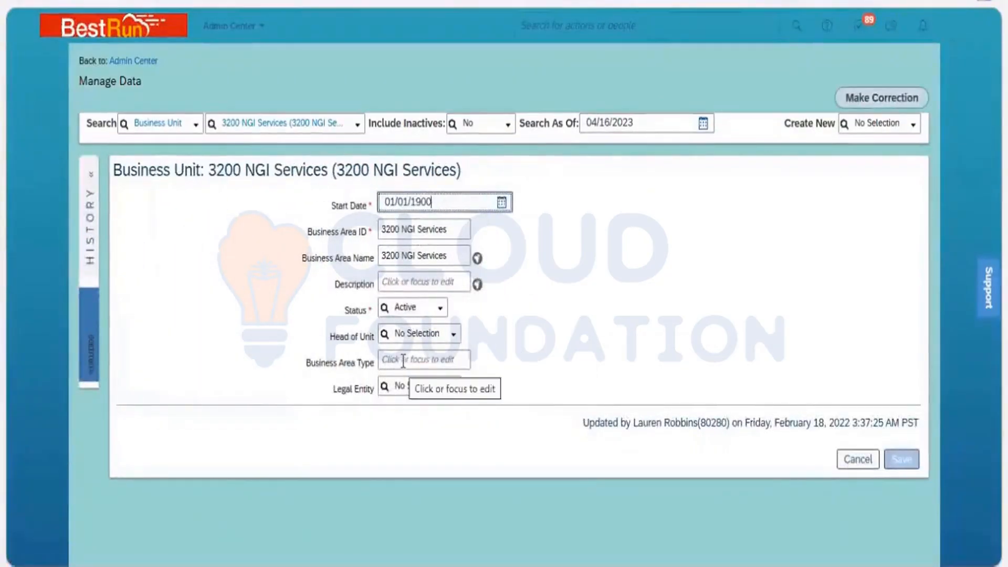
{"action": "left_click", "coordinate": [403, 361]}
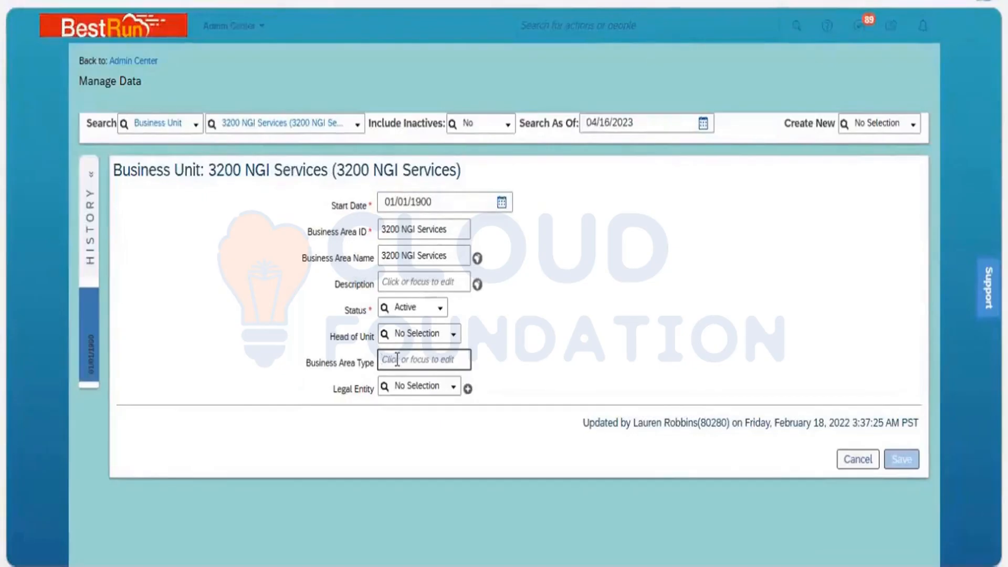
{"action": "type", "text": "gigk"}
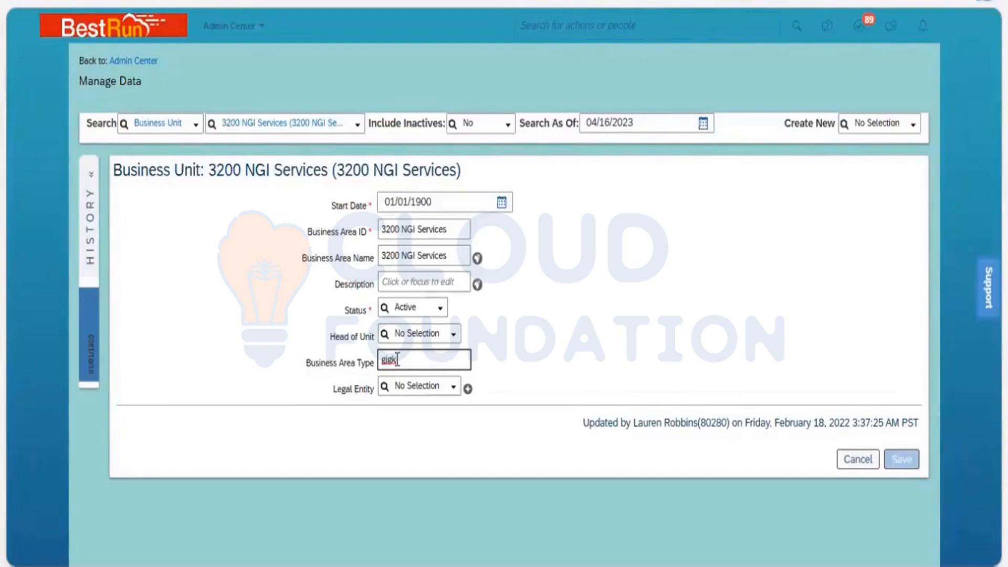
{"action": "key", "text": "BackSpace"}
{"action": "key", "text": "BackSpace"}
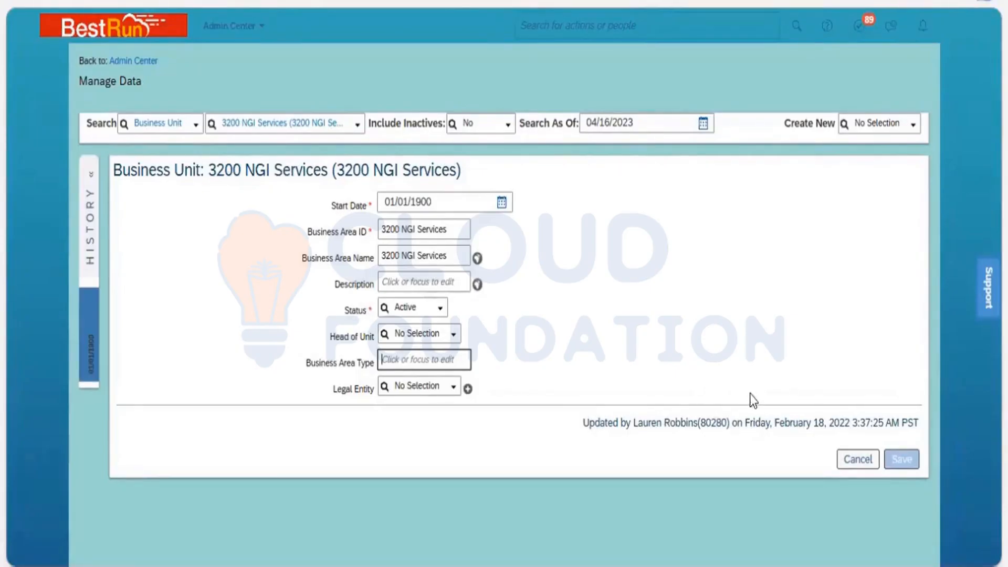
{"action": "left_click", "coordinate": [426, 361]}
{"action": "left_click", "coordinate": [844, 459]}
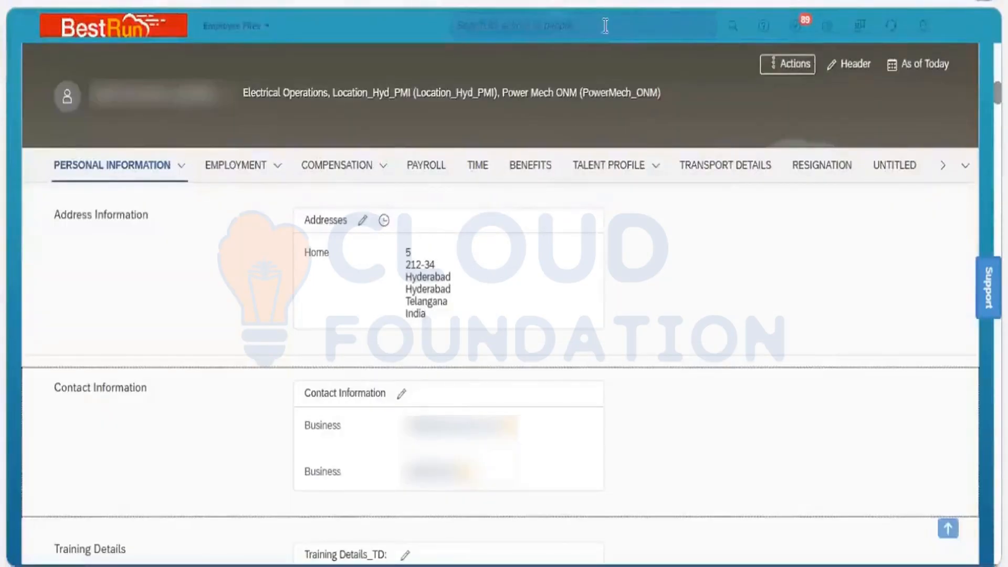
Go to Picklist Center, search the picklists for business, and open the Business Area Type picklist to examine its code and values.
{"action": "left_click", "coordinate": [605, 25]}
{"action": "type", "text": "picklist"}
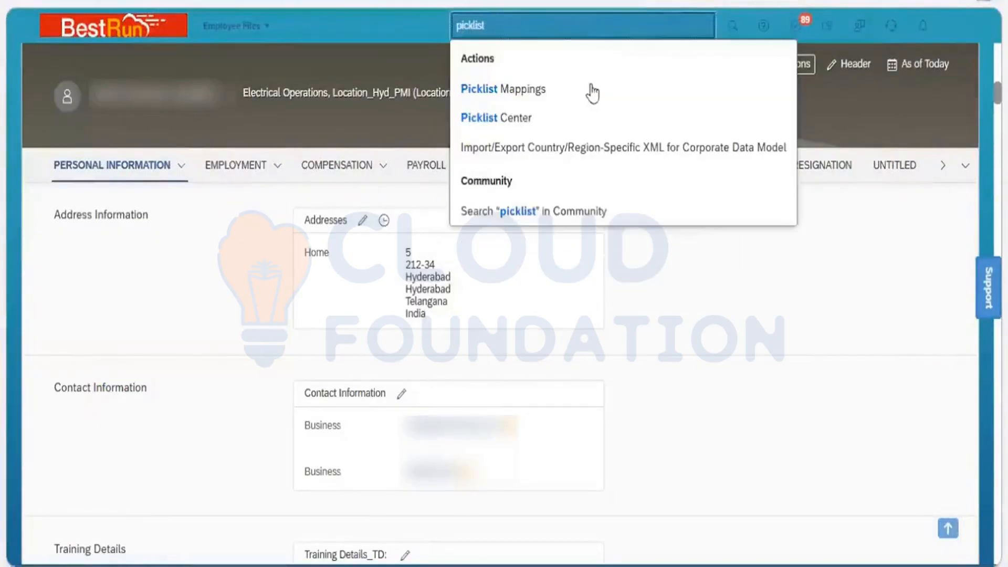
{"action": "left_click", "coordinate": [505, 117]}
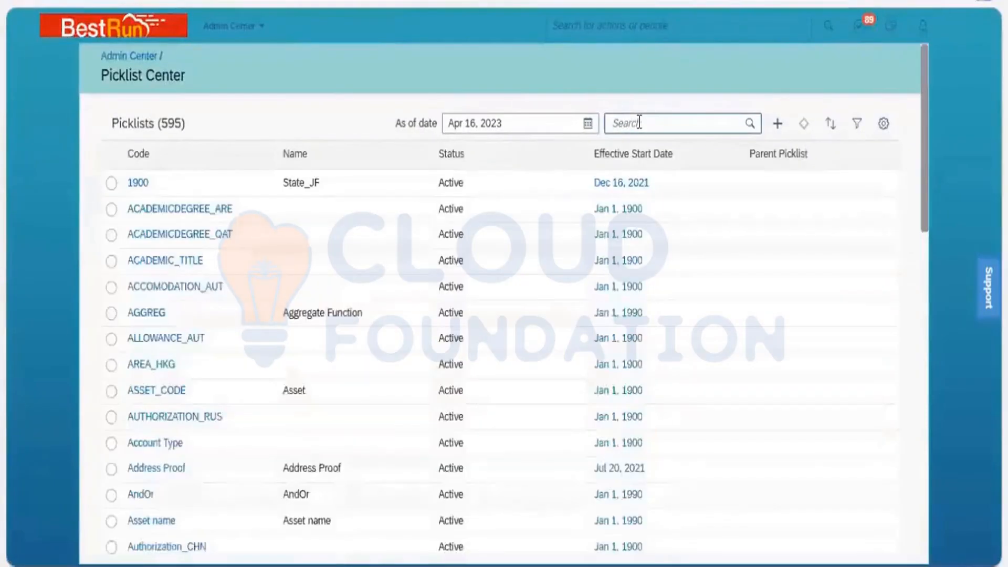
{"action": "left_click", "coordinate": [639, 123]}
{"action": "type", "text": "business"}
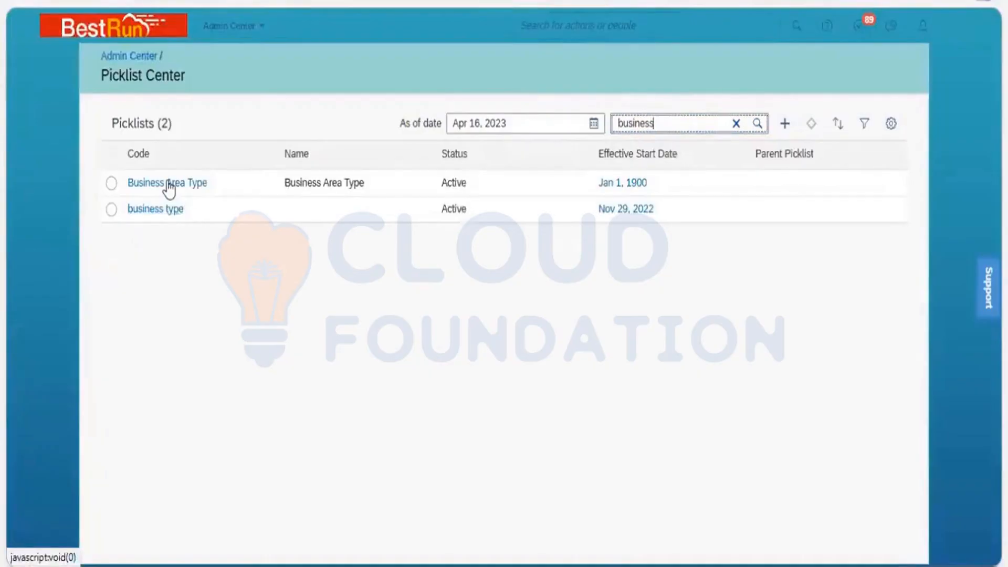
{"action": "left_click", "coordinate": [168, 190]}
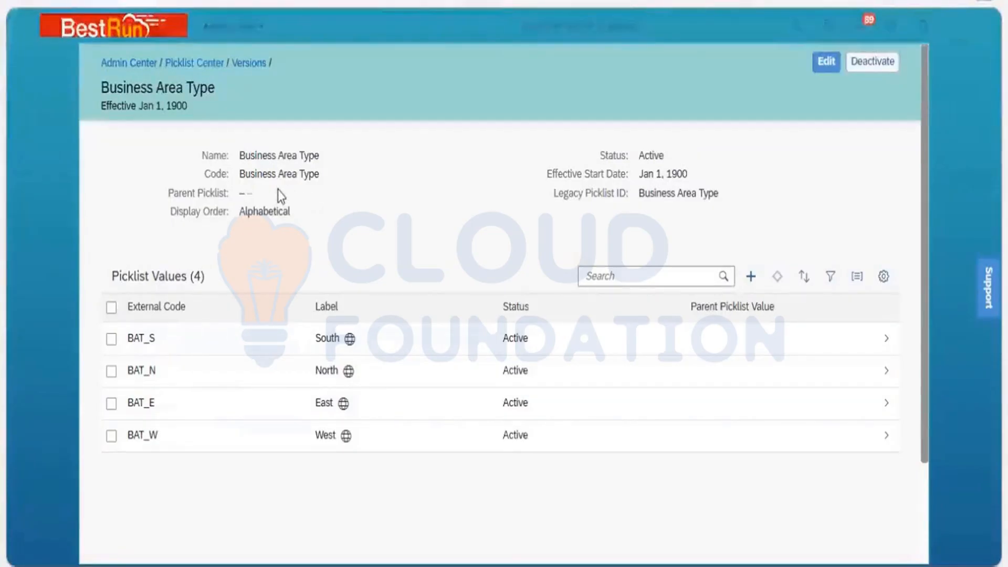
{"action": "left_click", "coordinate": [218, 441]}
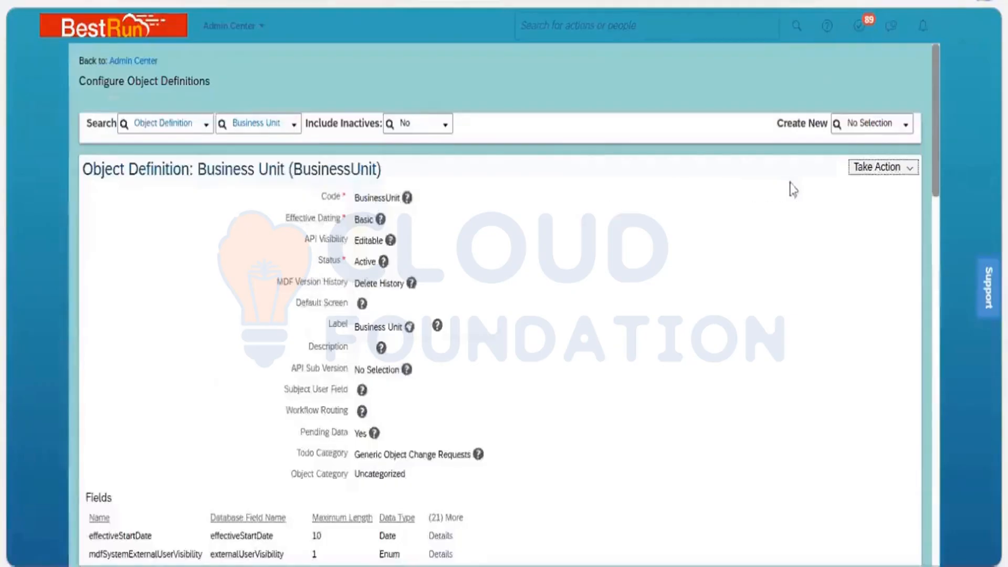
Open the Business Unit object definition for correction and set the data type of cust_businessareatype to Picklist in its details.
{"action": "left_click", "coordinate": [909, 172]}
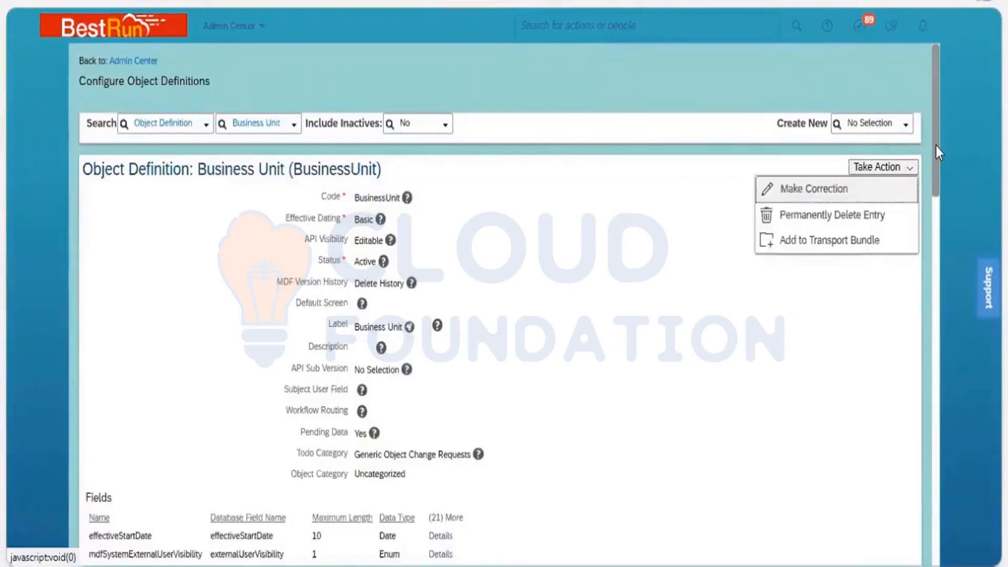
{"action": "key", "text": "Return"}
{"action": "scroll", "coordinate": [937, 361], "scroll_direction": "down", "scroll_amount": 20}
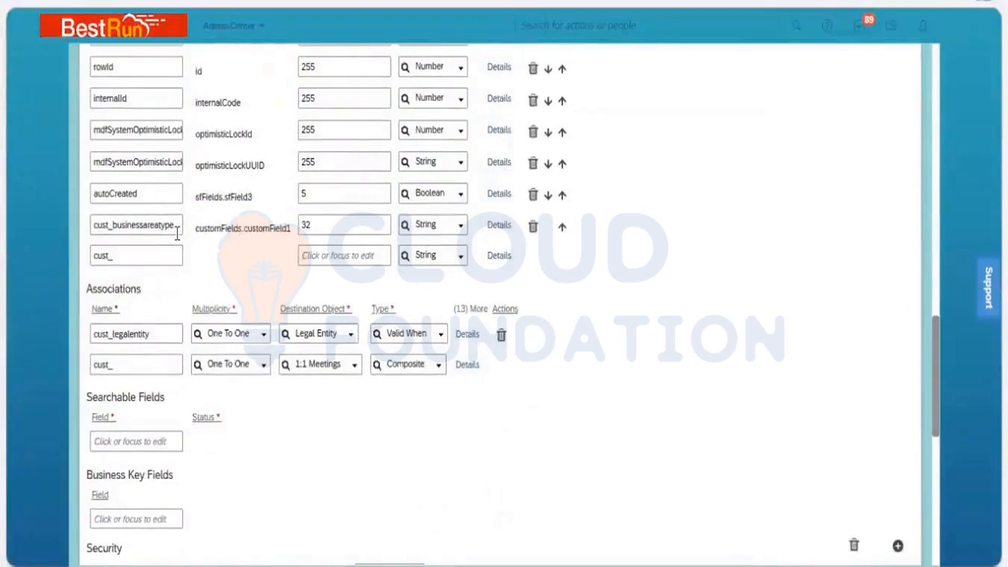
{"action": "left_click", "coordinate": [496, 225]}
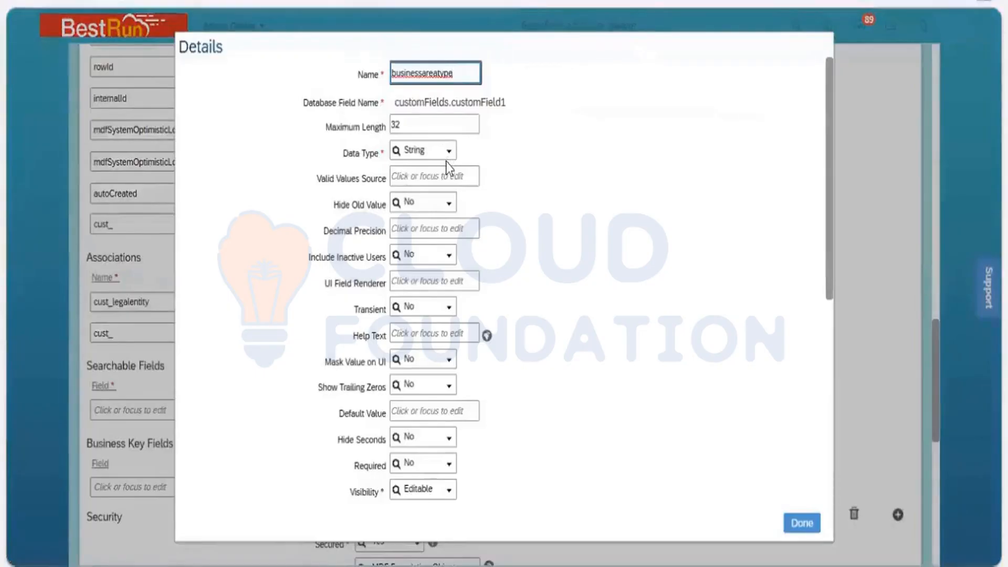
{"action": "left_click", "coordinate": [450, 153]}
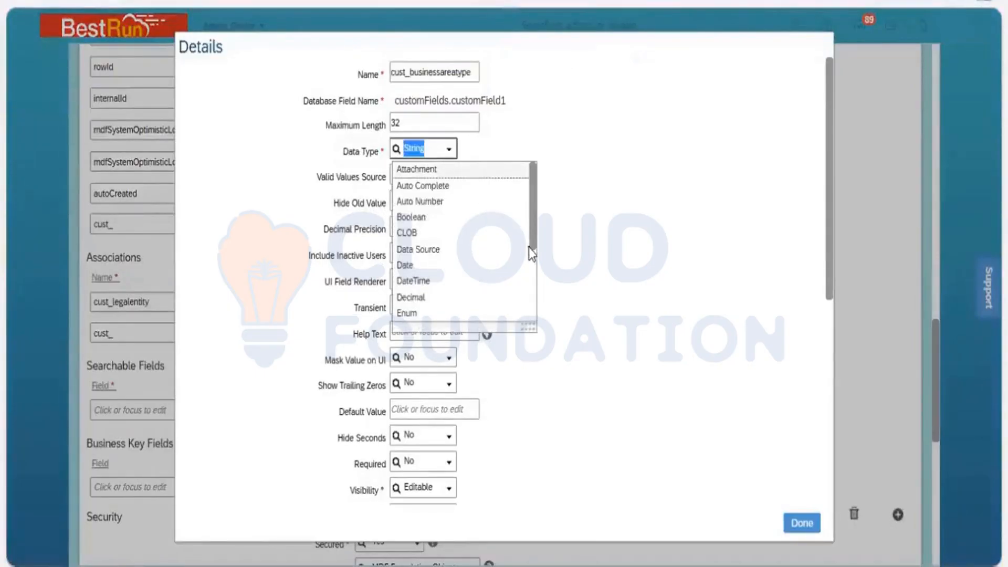
{"action": "scroll", "coordinate": [457, 247], "scroll_direction": "down", "scroll_amount": 3}
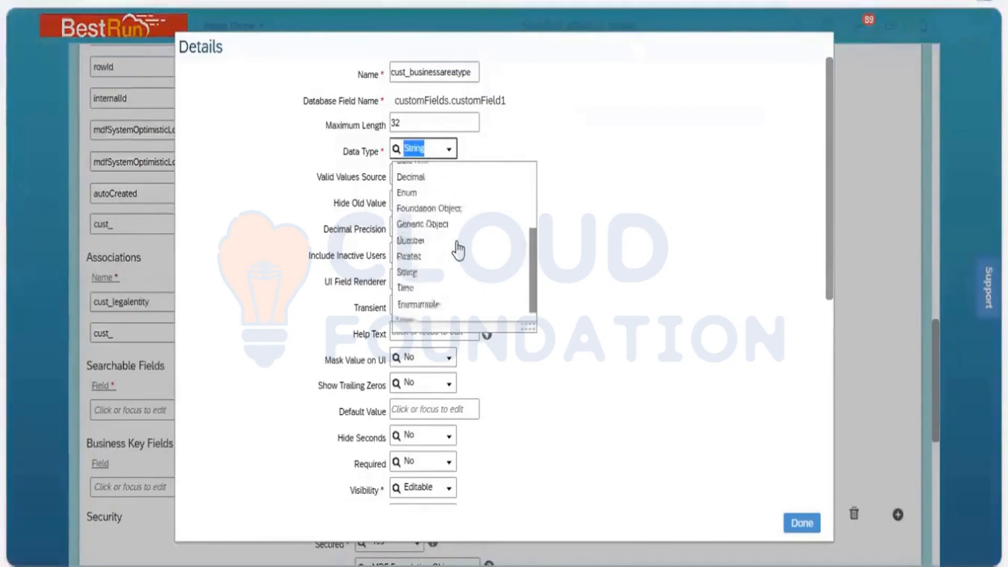
{"action": "key", "text": "Return"}
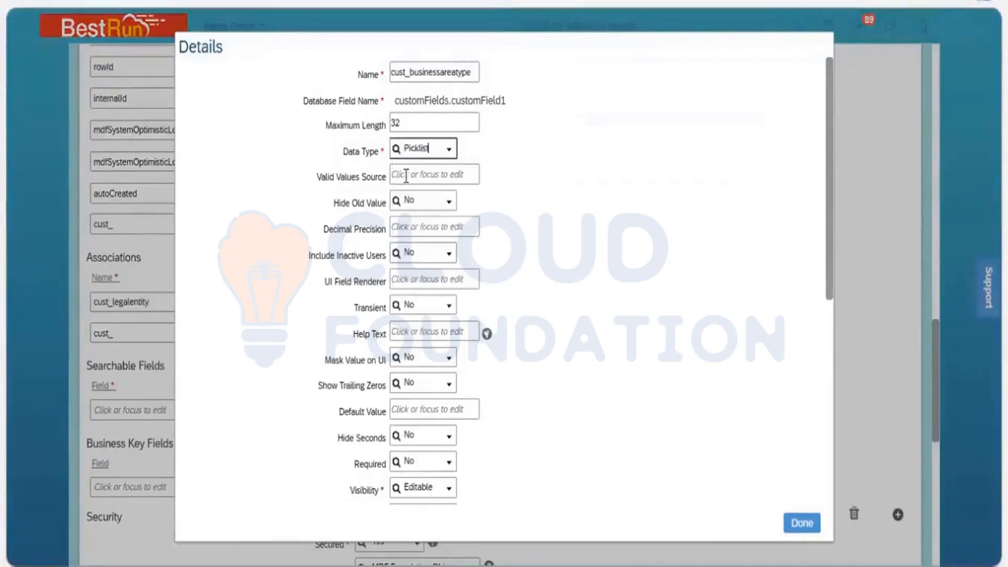
Copy the code Business Area Type from the picklist into the field's Valid Values Source and confirm the details.
{"action": "left_click", "coordinate": [406, 175]}
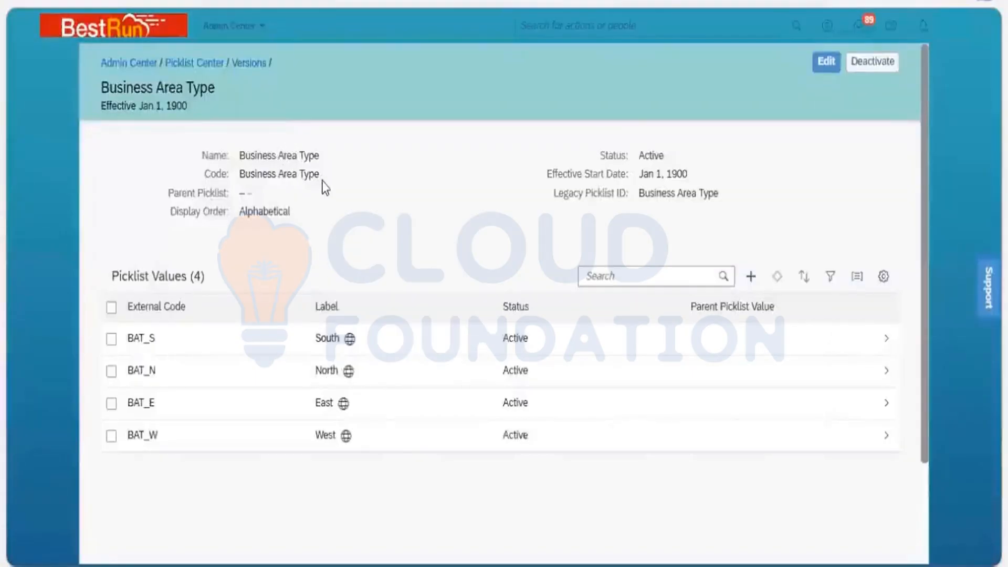
{"action": "left_click_drag", "start_coordinate": [322, 175], "coordinate": [242, 178]}
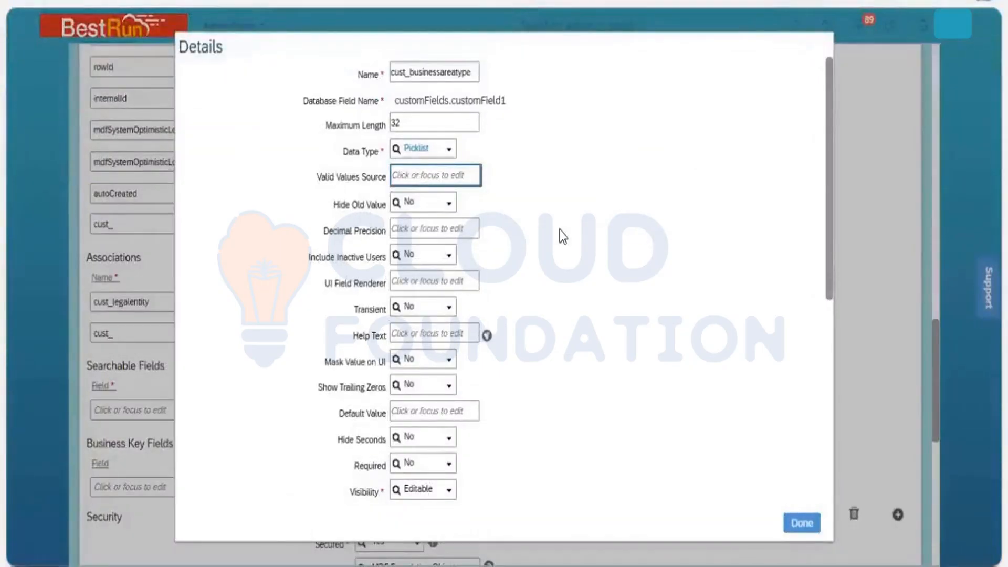
{"action": "type", "text": "Business Area Type"}
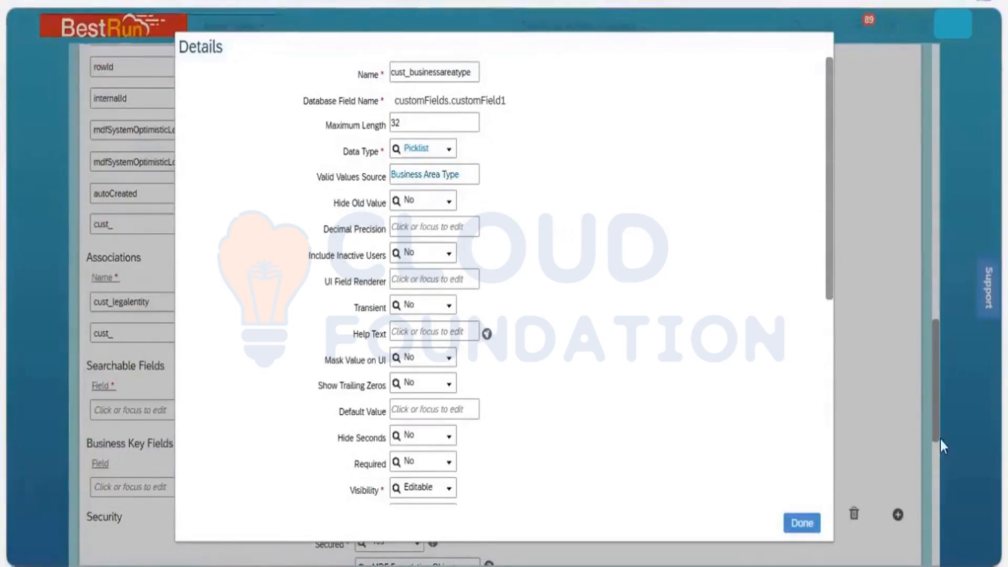
{"action": "key", "text": "Return"}
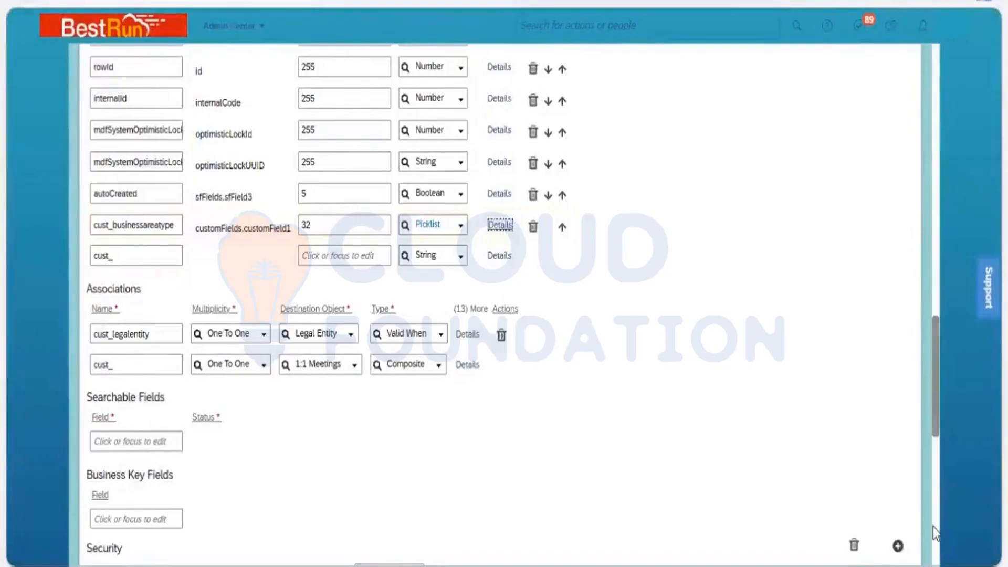
Save the Business Unit object definition and confirm the data type change for cust_businessareatype.
{"action": "scroll", "coordinate": [934, 527], "scroll_direction": "down", "scroll_amount": 10}
{"action": "left_click", "coordinate": [894, 515]}
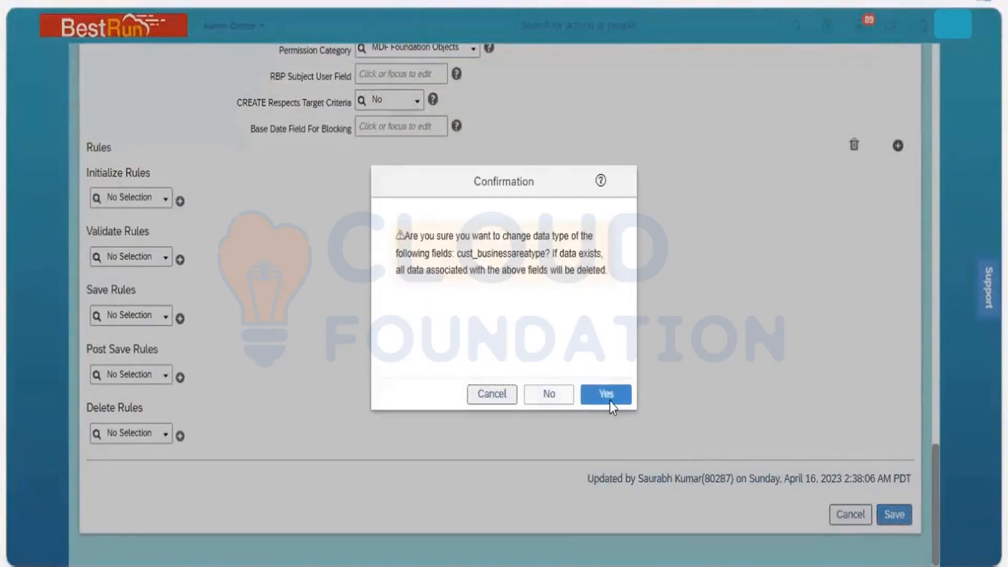
{"action": "left_click", "coordinate": [607, 395]}
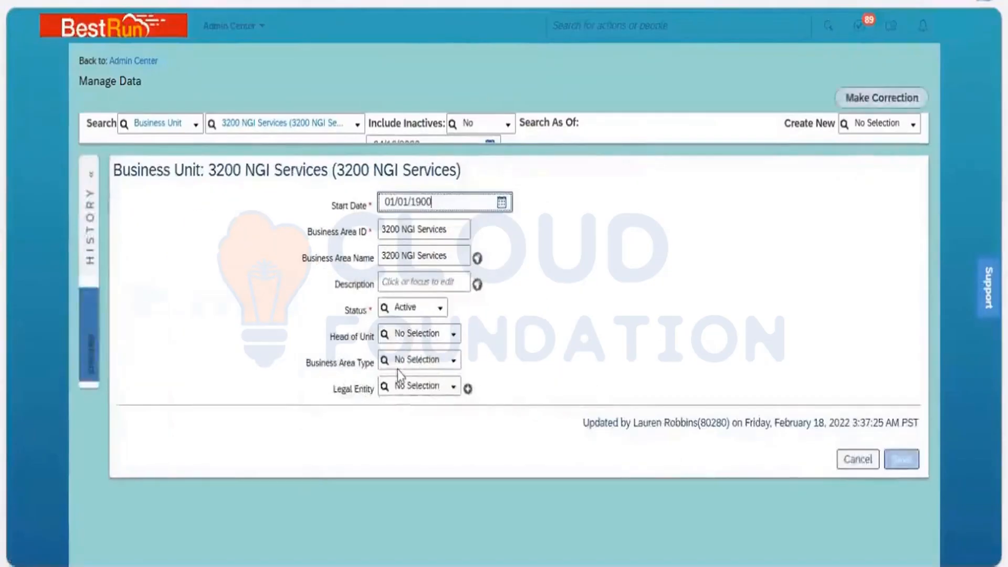
In Manage Data, check the Business Area Type selection list on the 3200 NGI Services record.
{"action": "left_click", "coordinate": [455, 371]}
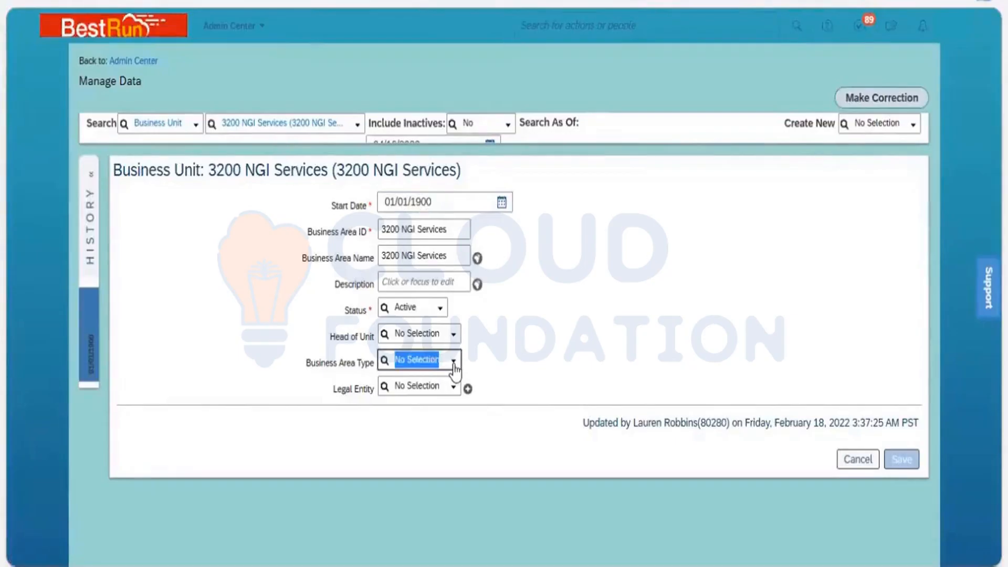
{"action": "left_click", "coordinate": [454, 368]}
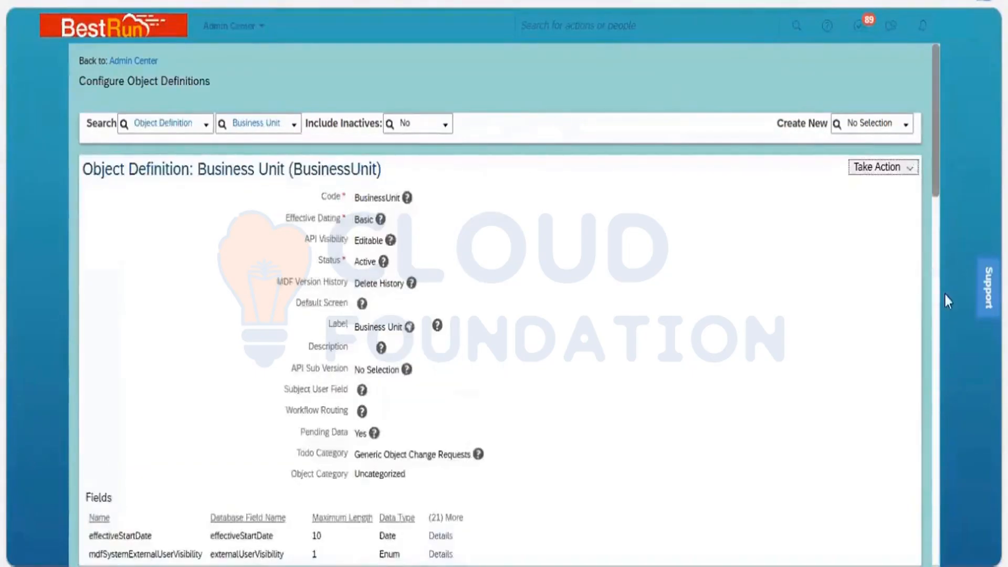
Open the Business Unit object definition for correction again and delete the cust_businessareatype field.
{"action": "scroll", "coordinate": [947, 405], "scroll_direction": "down", "scroll_amount": 5}
{"action": "scroll", "coordinate": [944, 159], "scroll_direction": "down", "scroll_amount": 15}
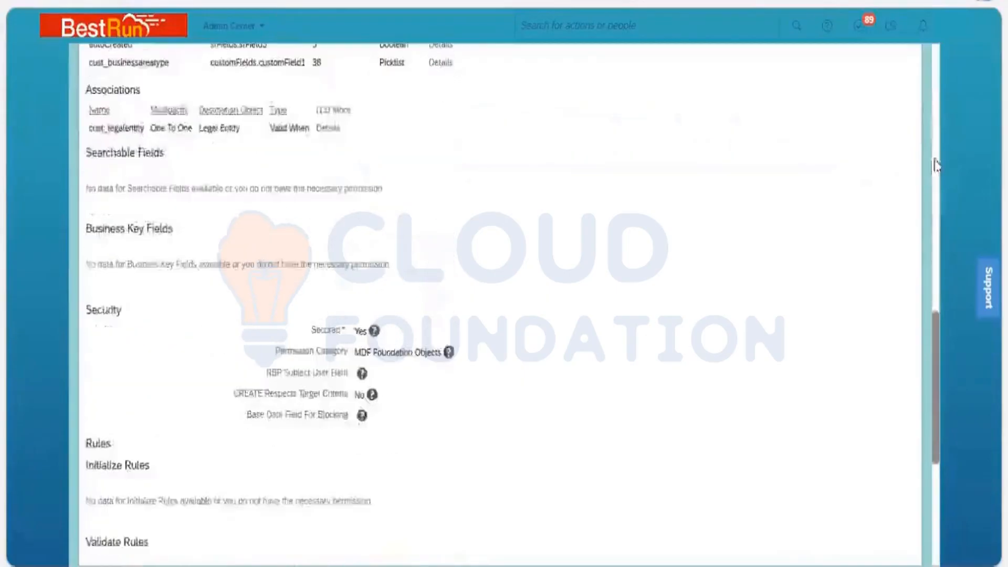
{"action": "scroll", "coordinate": [944, 159], "scroll_direction": "up", "scroll_amount": 20}
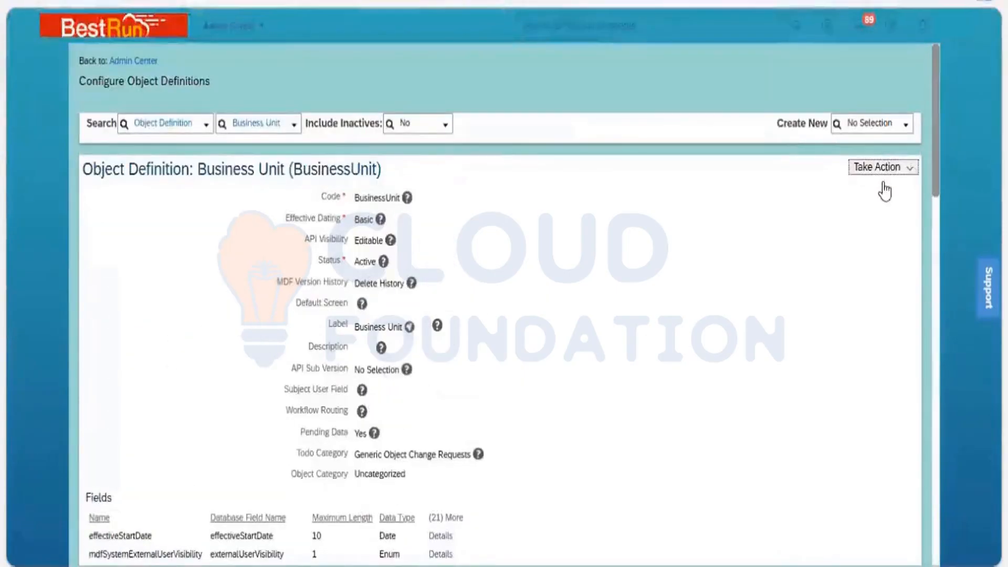
{"action": "left_click", "coordinate": [887, 168]}
{"action": "key", "text": "Return"}
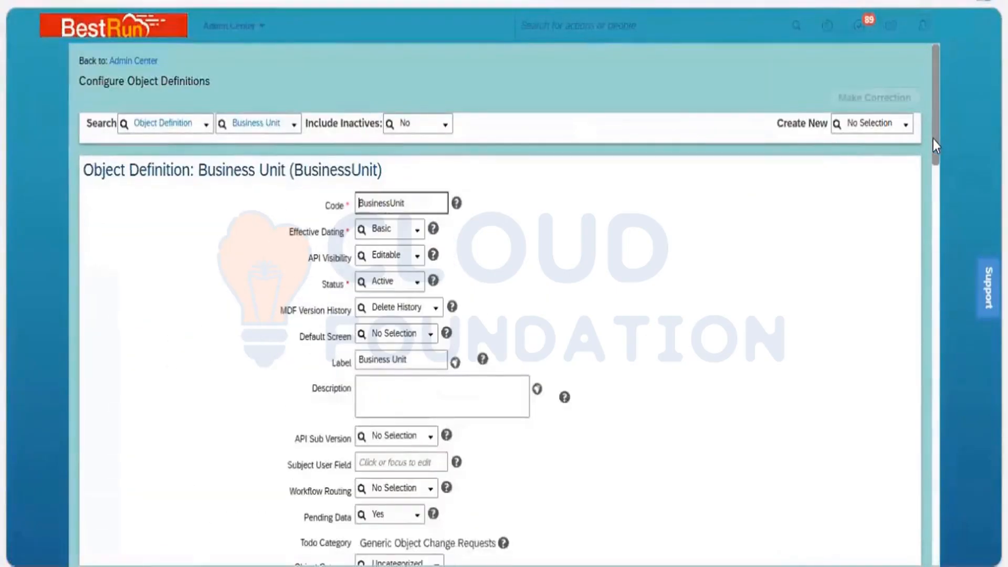
{"action": "scroll", "coordinate": [950, 353], "scroll_direction": "down", "scroll_amount": 20}
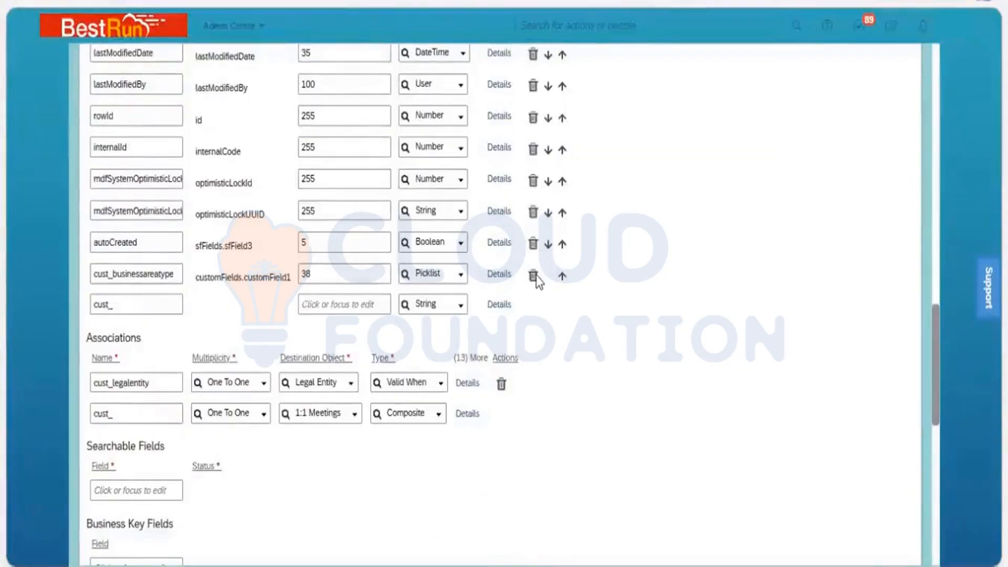
{"action": "left_click", "coordinate": [534, 277]}
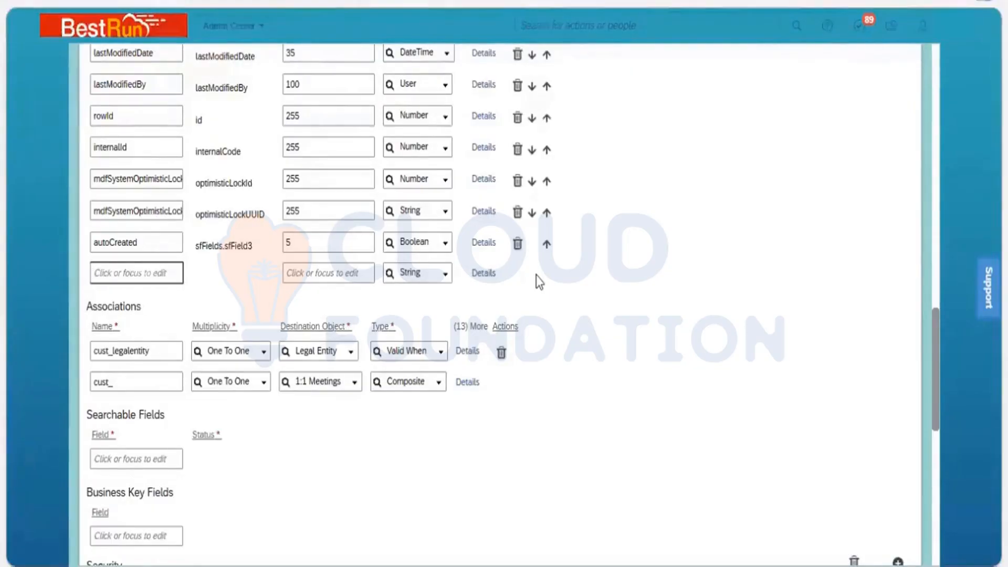
Add a new custom field named division Area with a maximum length of 32 to the Business Unit fields.
{"action": "type", "text": "division"}
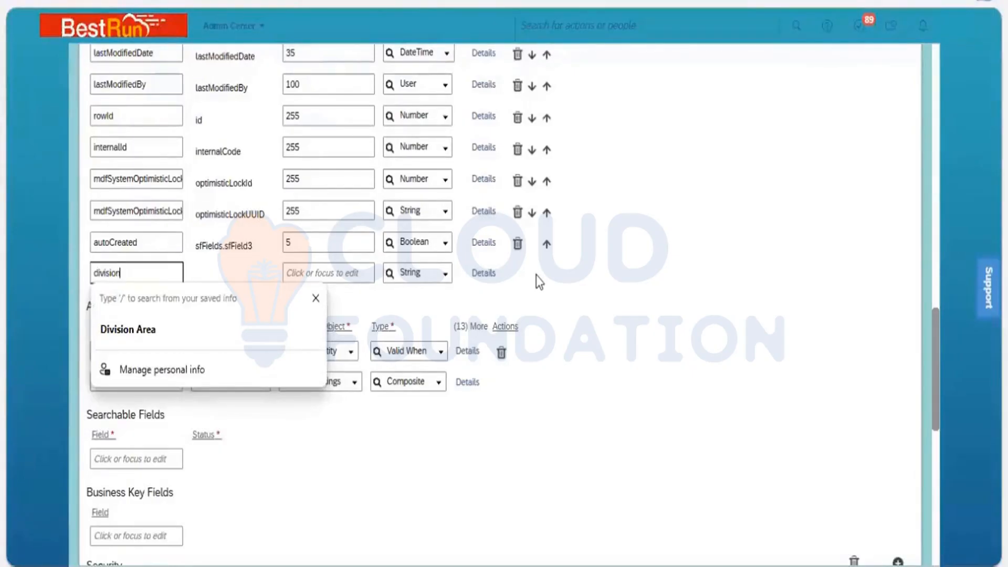
{"action": "type", "text": " Area"}
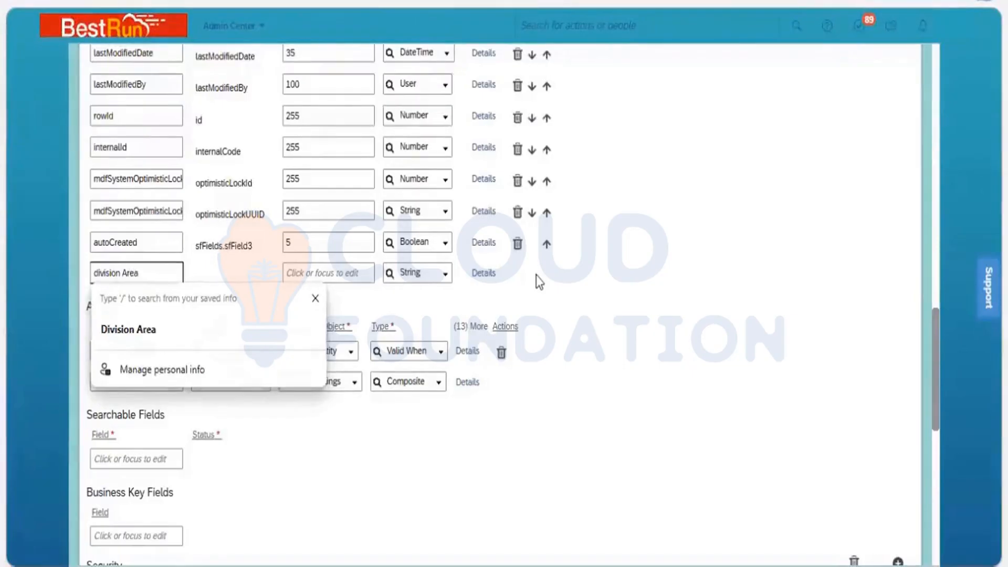
{"action": "key", "text": "Tab"}
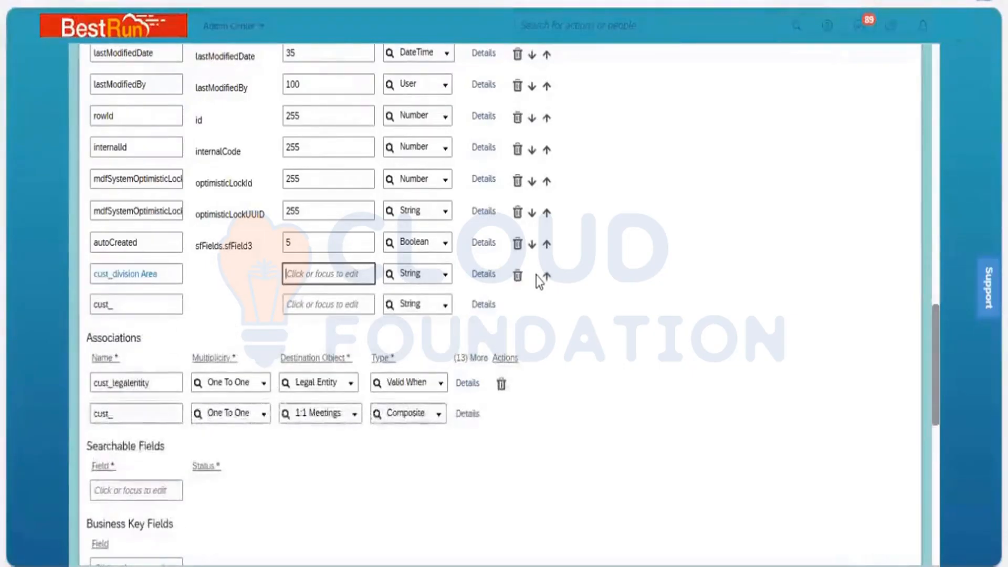
{"action": "type", "text": "32"}
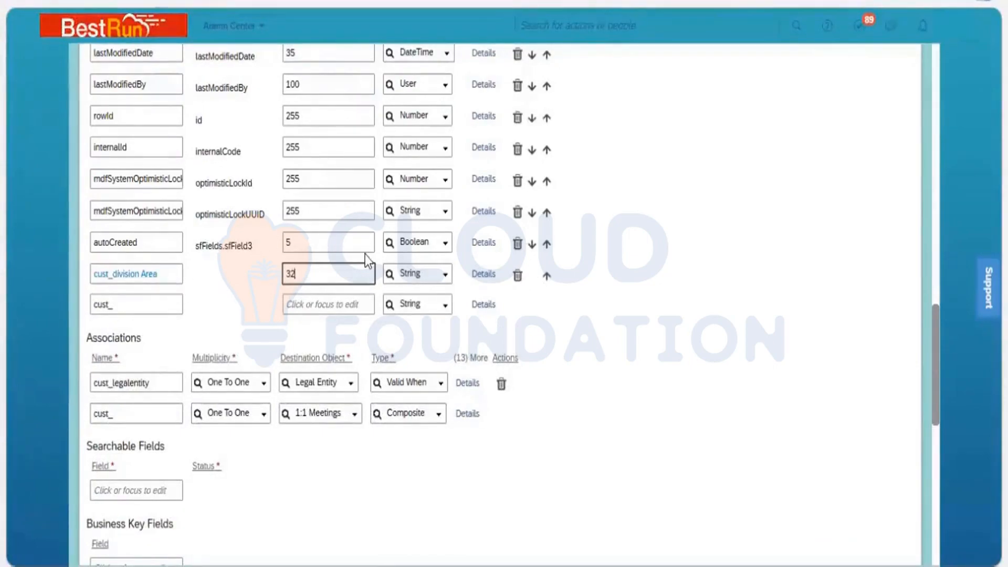
Open the details of the new division Area field and set its data type to Generic Object.
{"action": "left_click", "coordinate": [483, 274]}
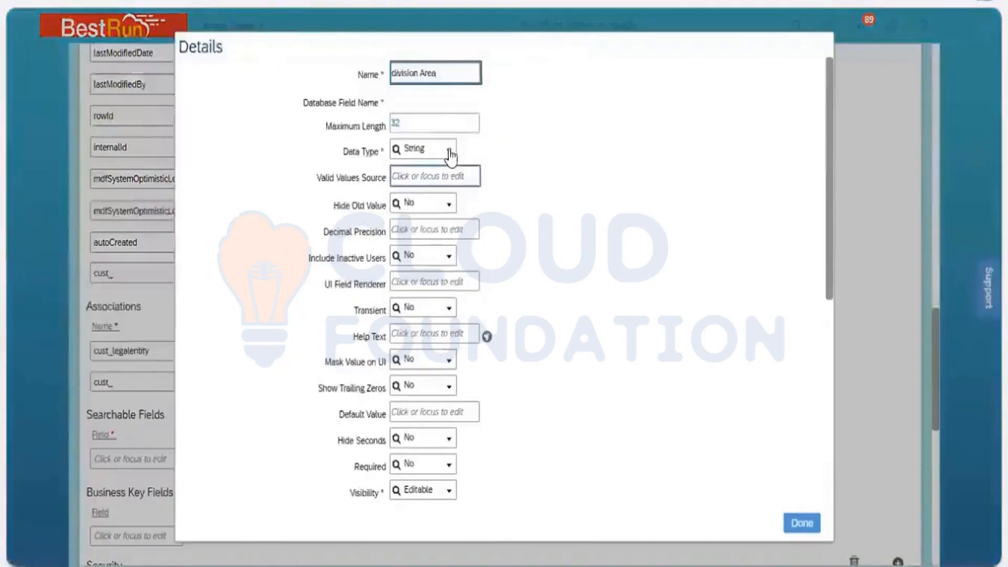
{"action": "left_click", "coordinate": [447, 152]}
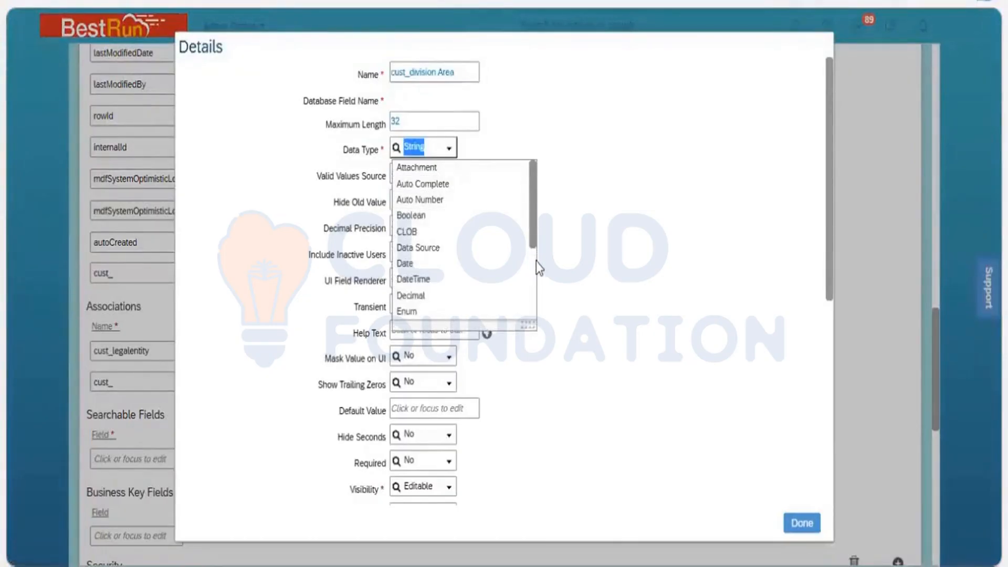
{"action": "scroll", "coordinate": [491, 270], "scroll_direction": "down", "scroll_amount": 3}
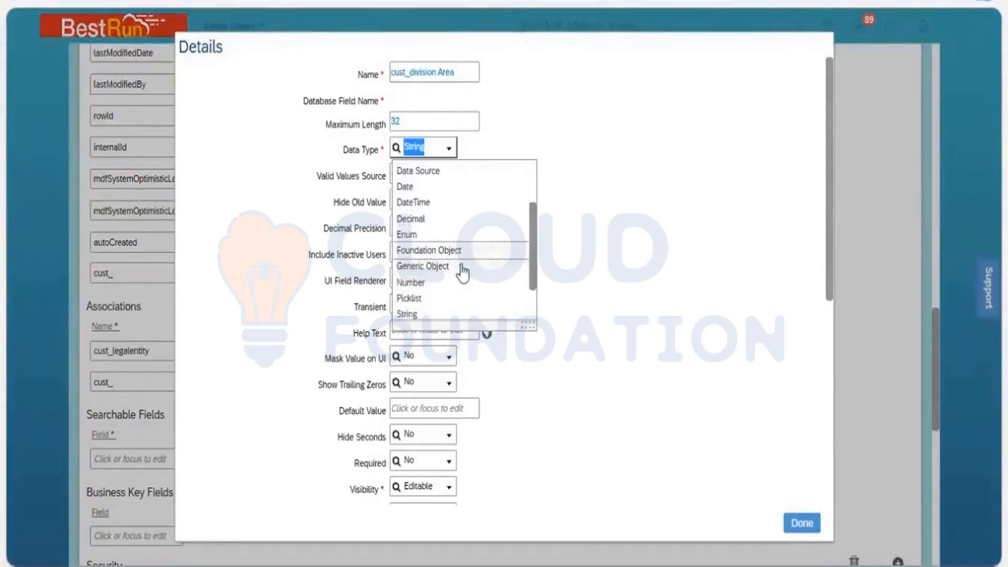
{"action": "left_click", "coordinate": [462, 268]}
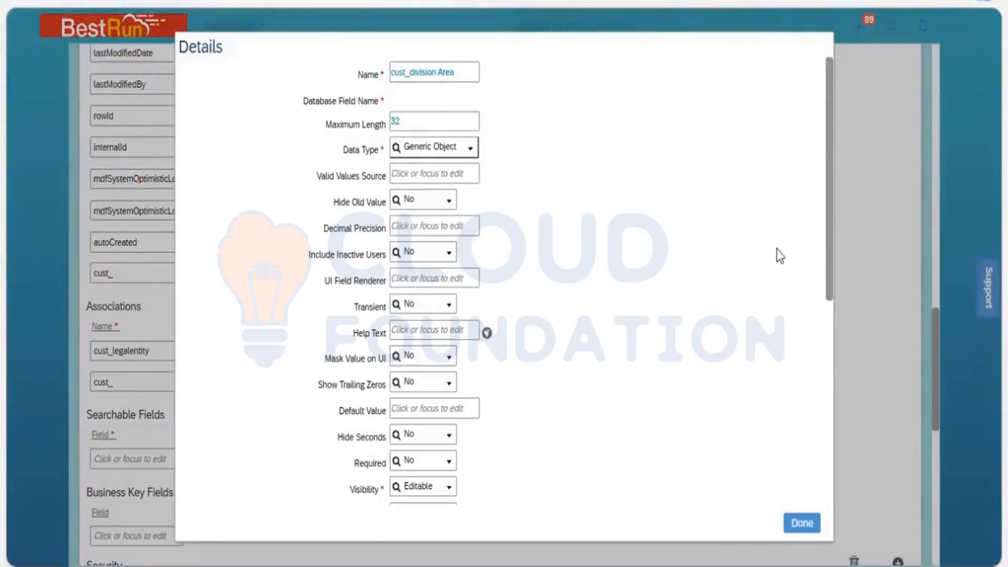
Look up the Division object definition in a separate Configure Object Definitions page and copy its code for the field's Valid Values Source.
{"action": "left_click", "coordinate": [412, 180]}
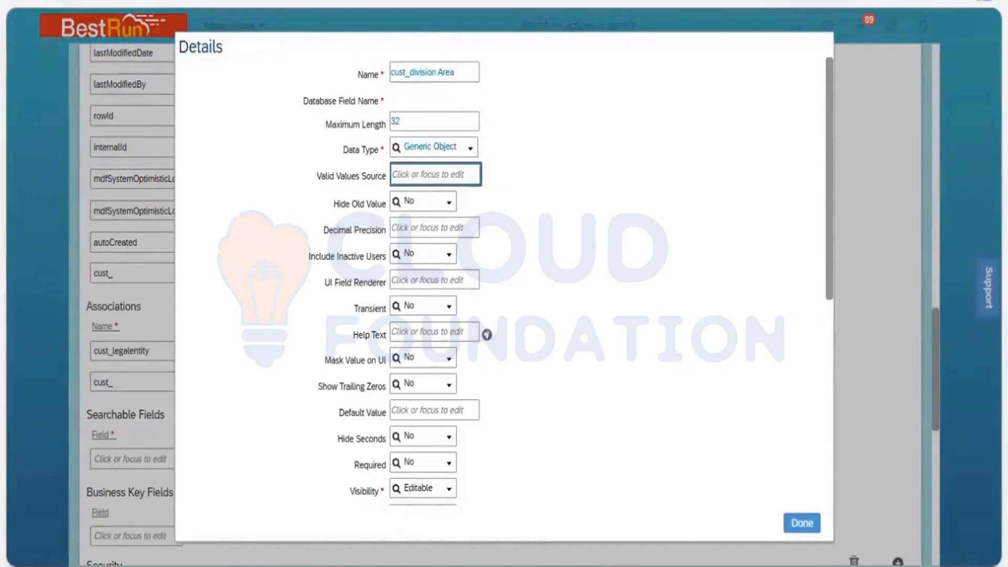
{"action": "right_click", "coordinate": [171, 29]}
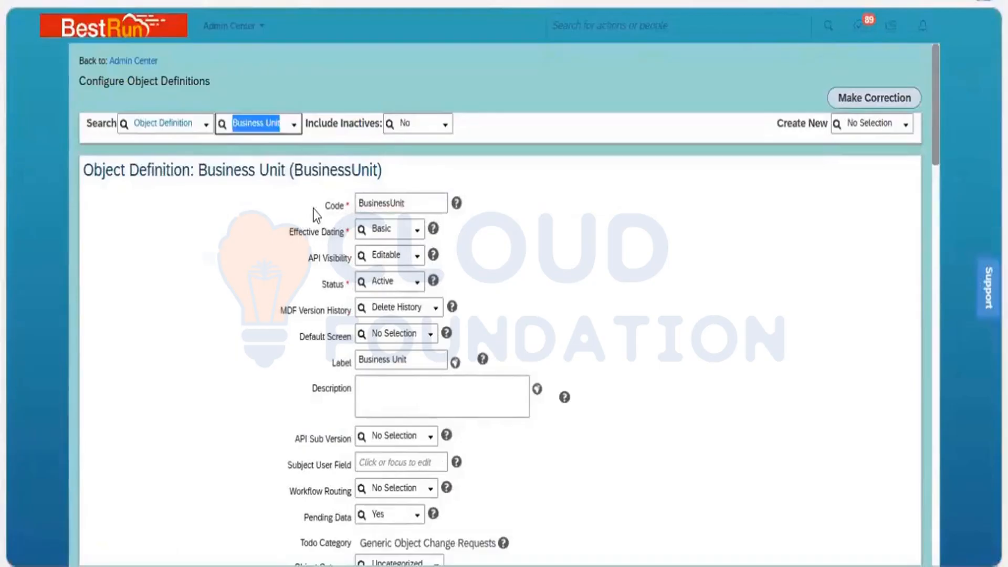
{"action": "type", "text": "divi"}
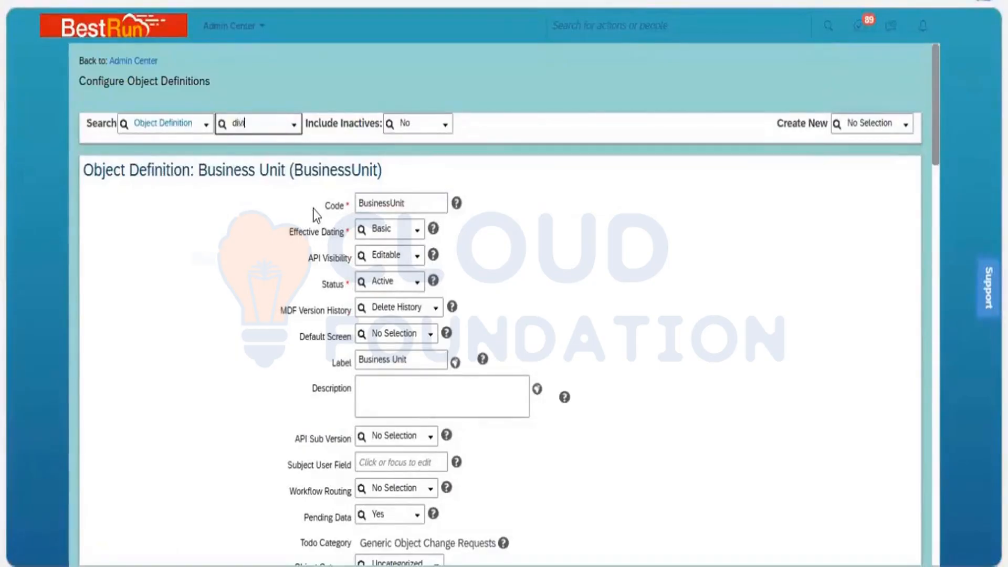
{"action": "type", "text": "sion"}
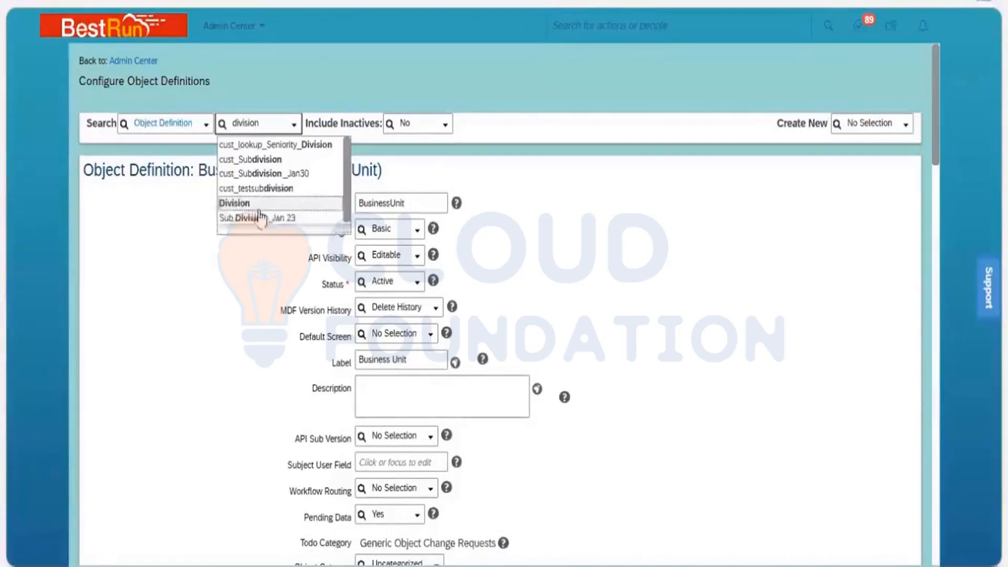
{"action": "left_click", "coordinate": [253, 204]}
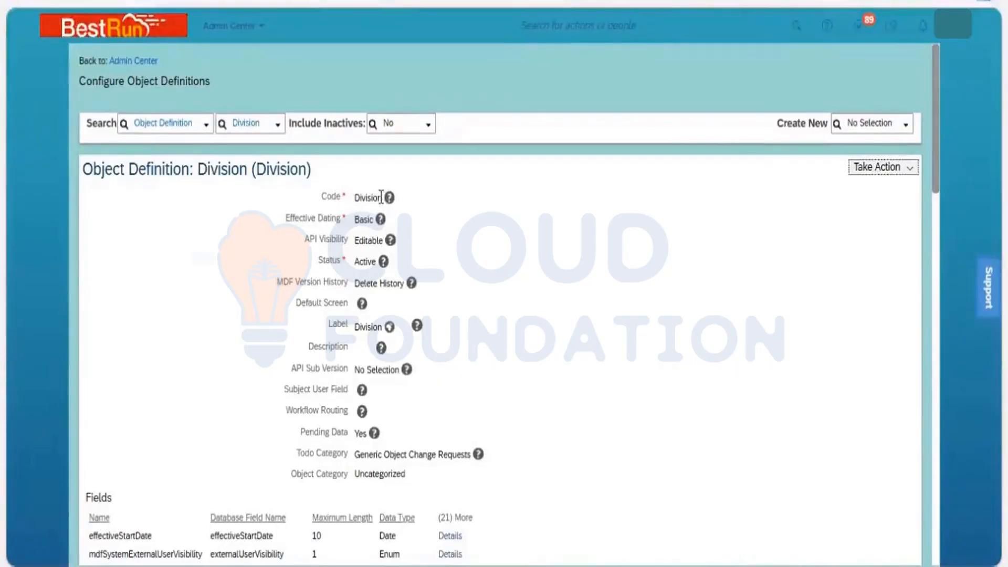
{"action": "left_click_drag", "start_coordinate": [381, 198], "coordinate": [353, 196]}
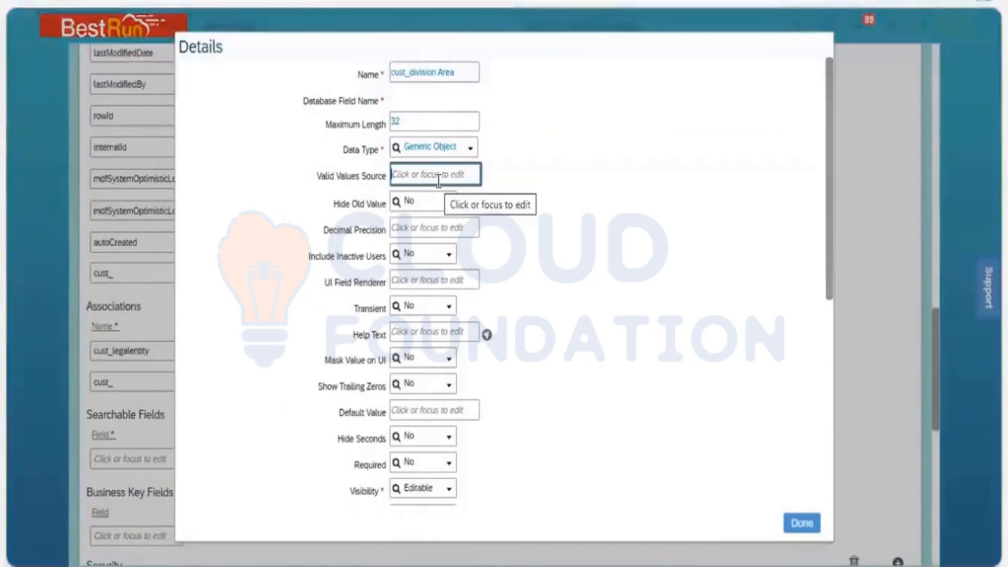
Set the Valid Values Source of the division Area field to Division.
{"action": "type", "text": "Division"}
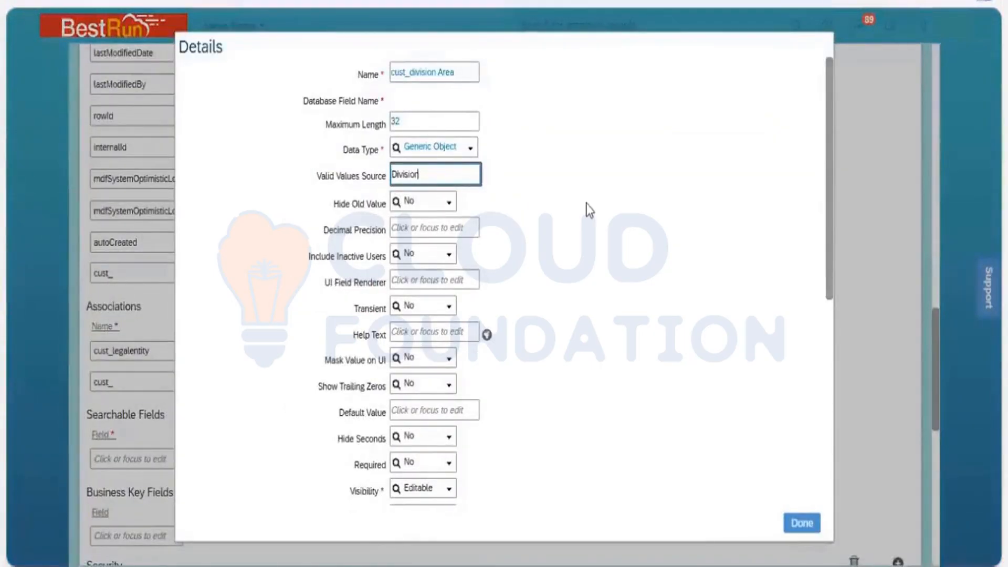
{"action": "left_click", "coordinate": [500, 198]}
{"action": "left_click", "coordinate": [477, 181]}
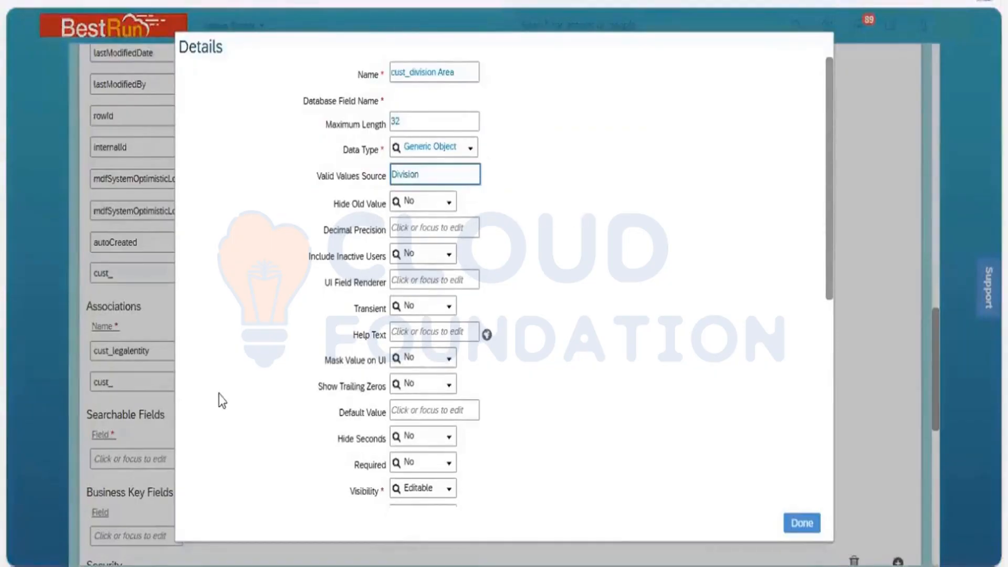
{"action": "left_click", "coordinate": [237, 398]}
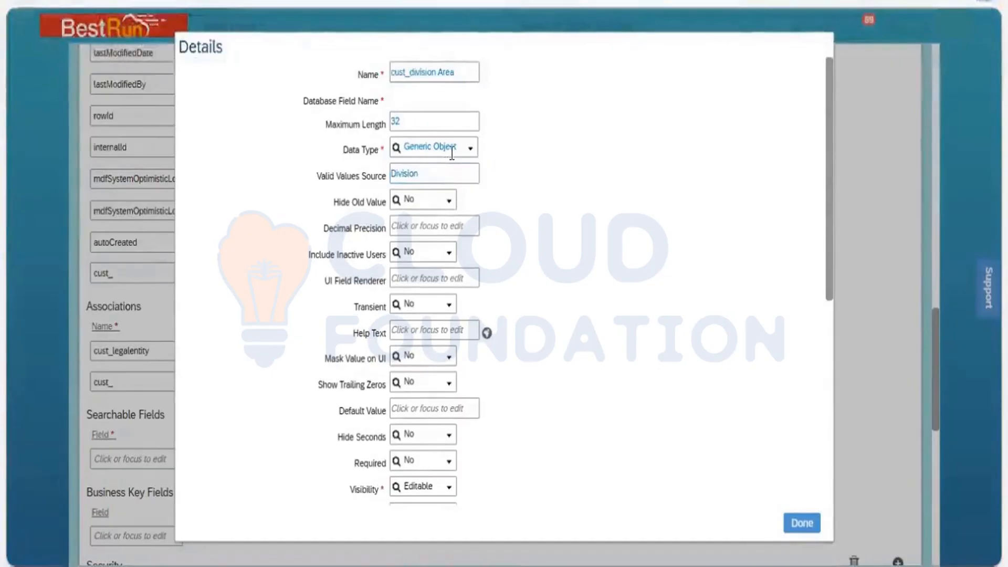
{"action": "left_click", "coordinate": [403, 180]}
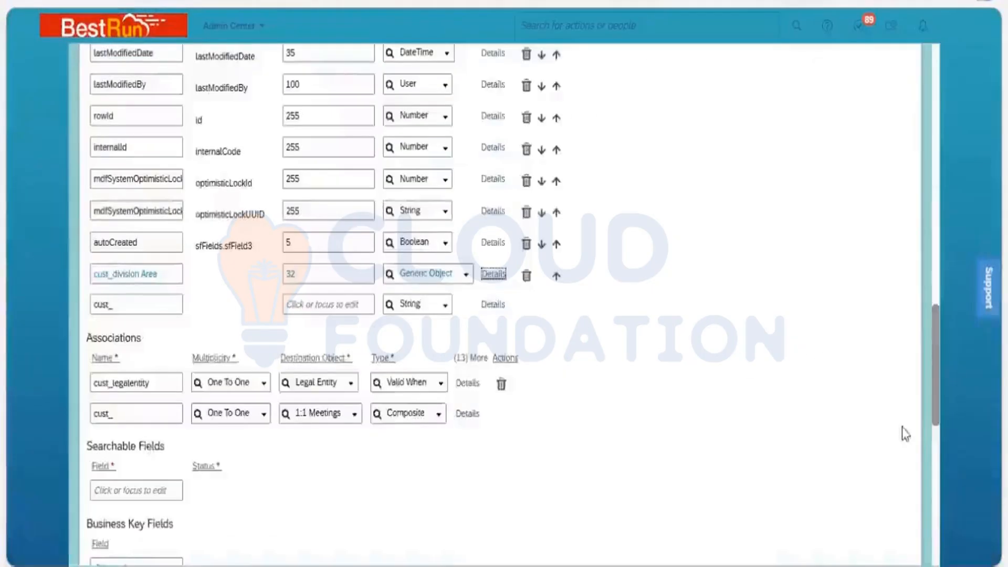
Try to save the Business Unit object definition with the new division Area field.
{"action": "scroll", "coordinate": [935, 519], "scroll_direction": "down", "scroll_amount": 10}
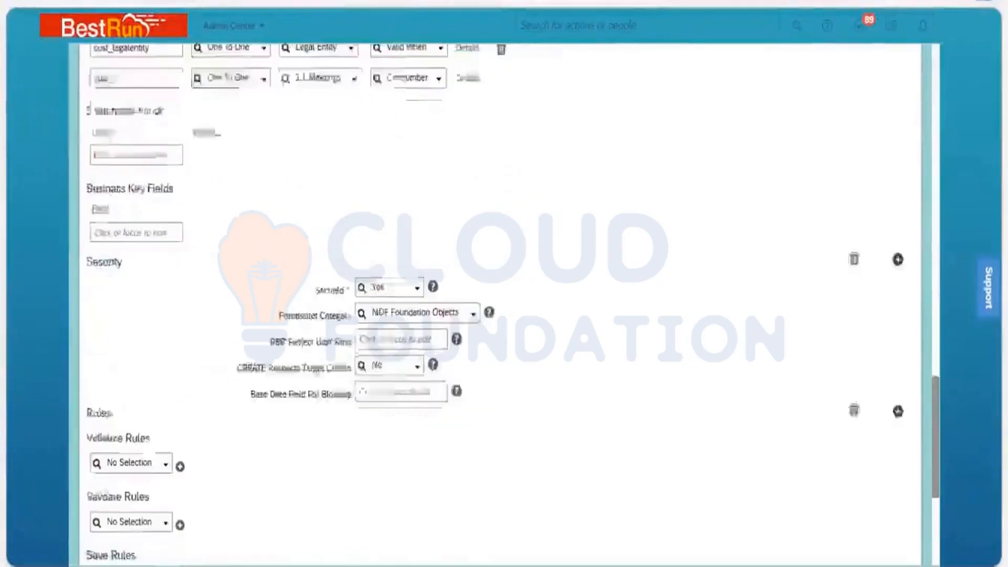
{"action": "scroll", "coordinate": [896, 527], "scroll_direction": "down", "scroll_amount": 3}
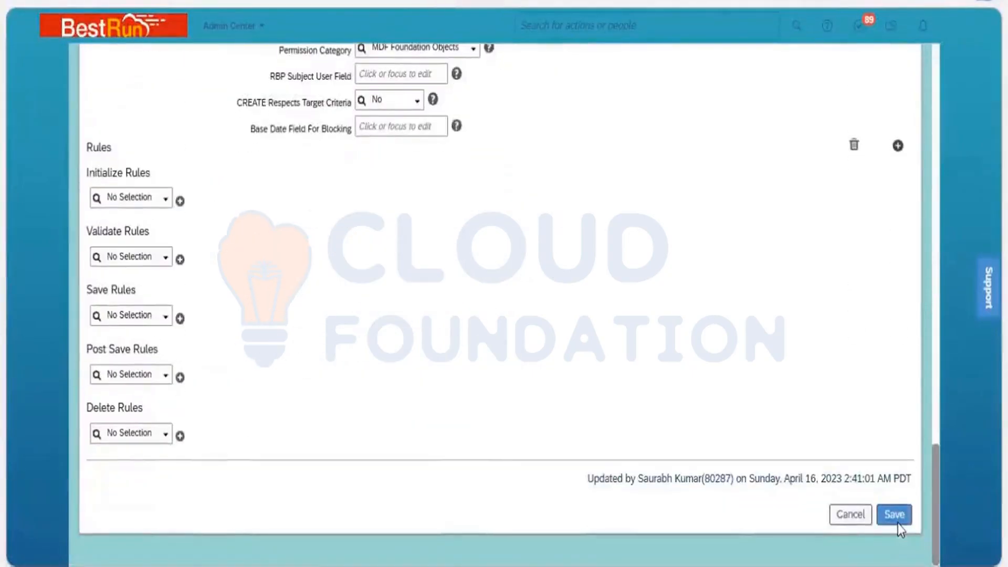
{"action": "left_click", "coordinate": [895, 516]}
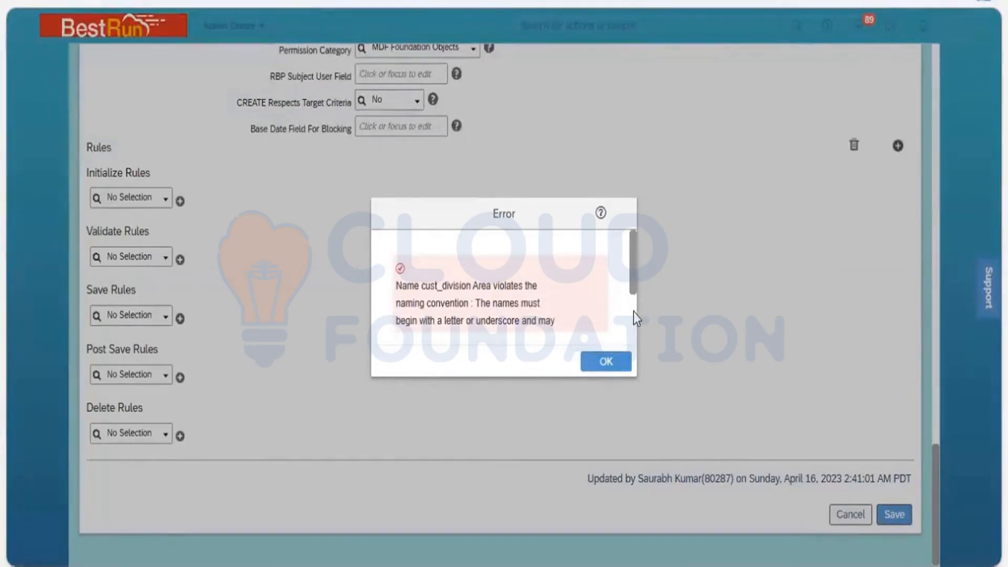
{"action": "scroll", "coordinate": [634, 311], "scroll_direction": "down", "scroll_amount": 2}
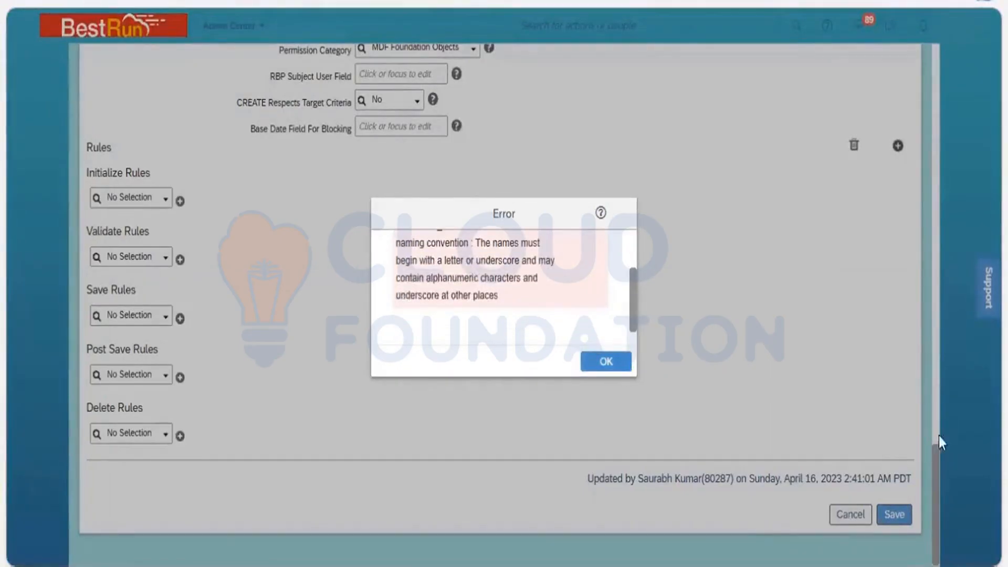
{"action": "key", "text": "Return"}
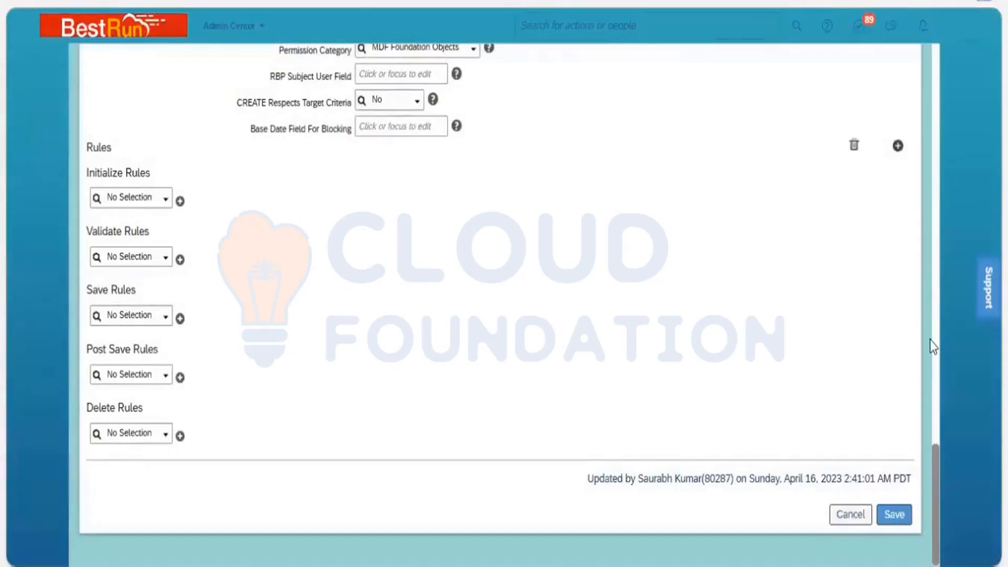
Set the label of the cust_division Area field to Division and try to save the object definition again.
{"action": "scroll", "coordinate": [931, 339], "scroll_direction": "up", "scroll_amount": 10}
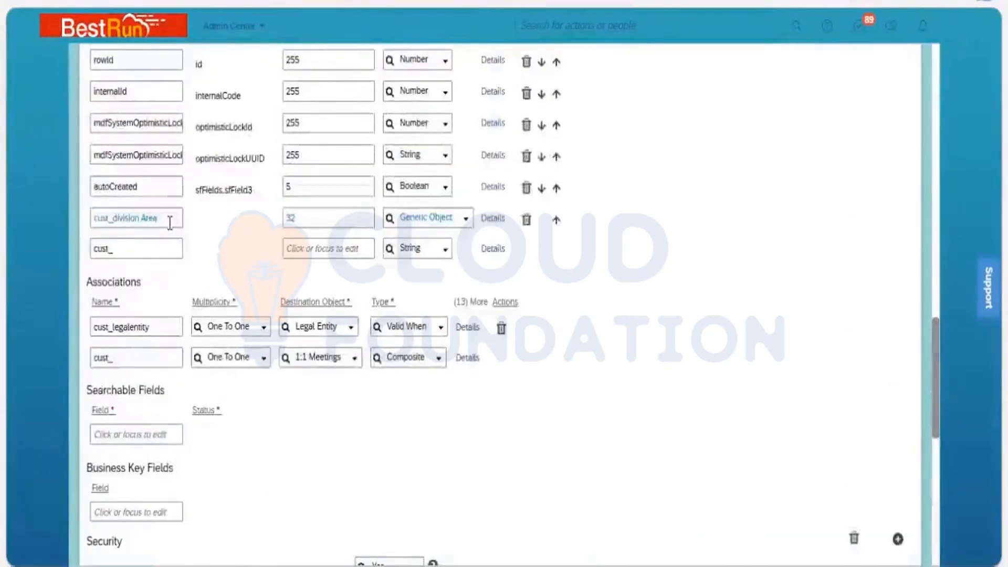
{"action": "left_click", "coordinate": [487, 223]}
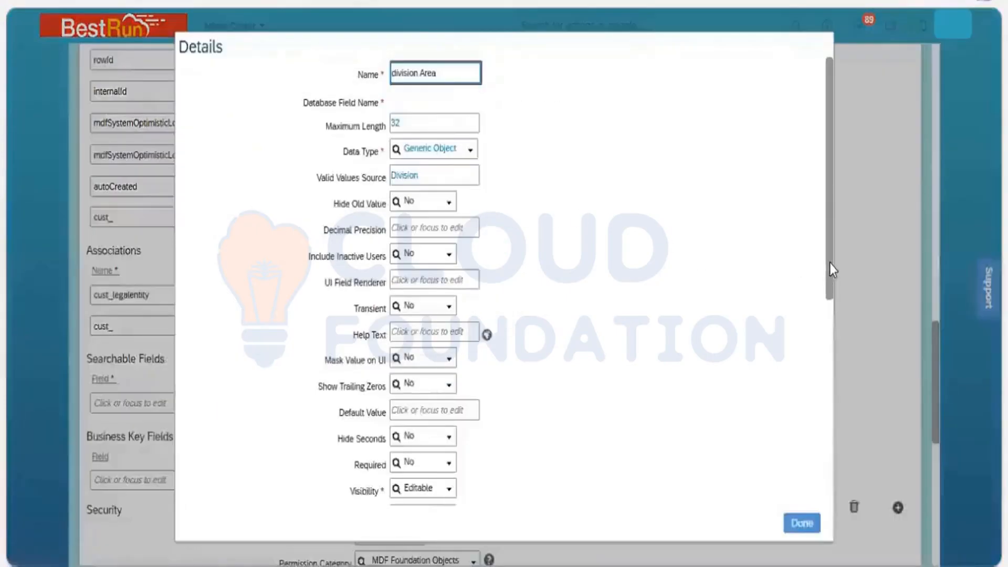
{"action": "scroll", "coordinate": [836, 325], "scroll_direction": "down", "scroll_amount": 5}
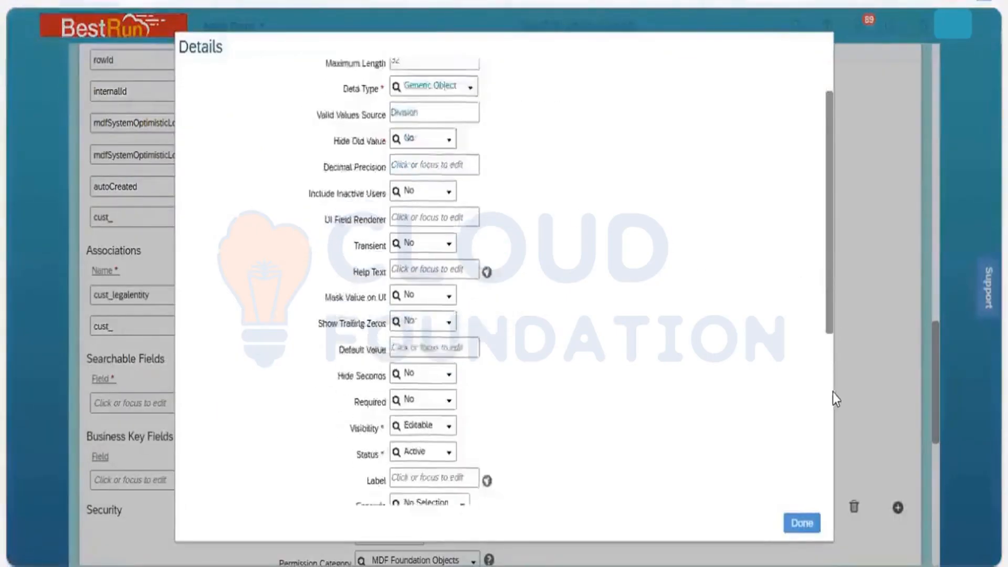
{"action": "left_click", "coordinate": [410, 303]}
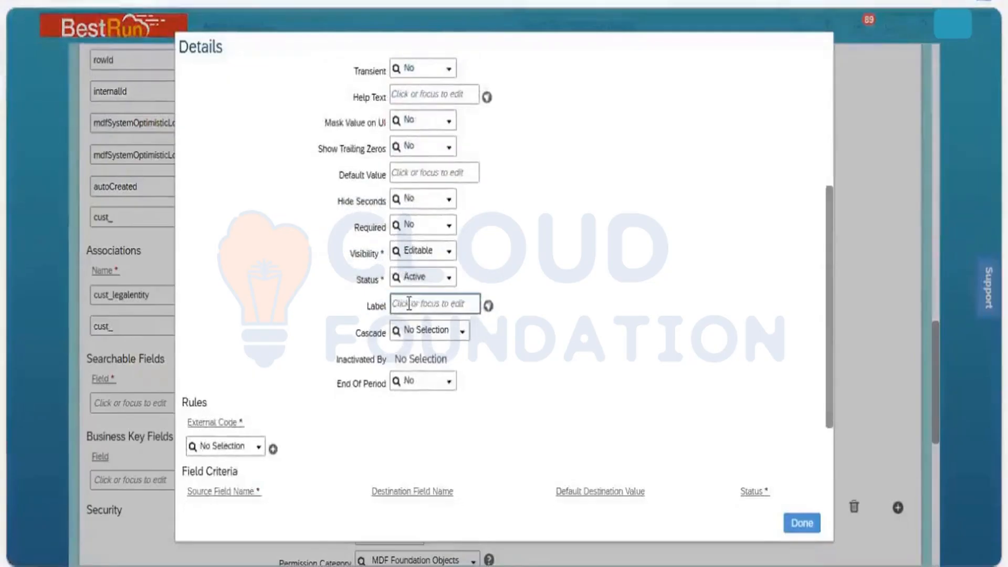
{"action": "type", "text": "a"}
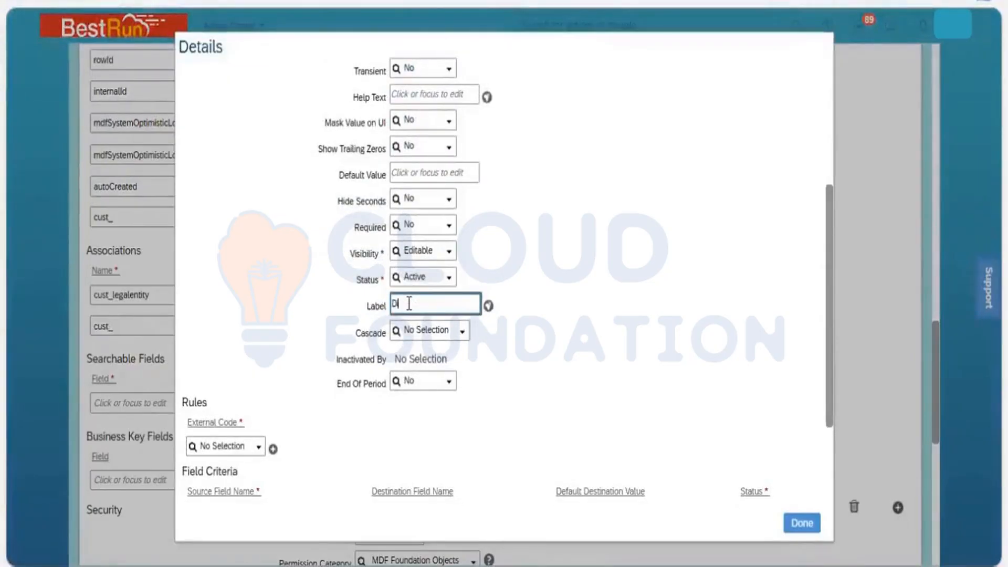
{"action": "type", "text": "ivision"}
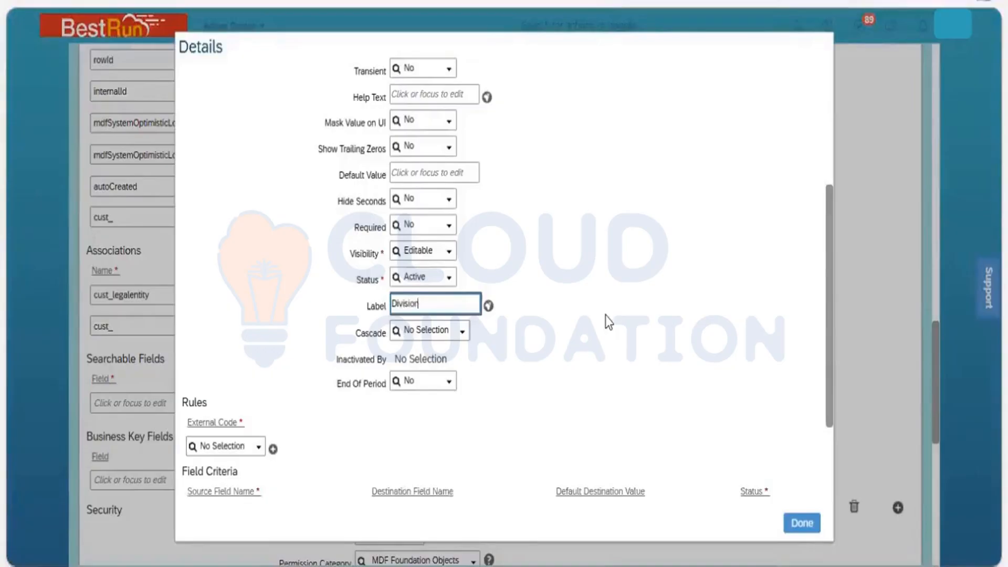
{"action": "left_click", "coordinate": [813, 524]}
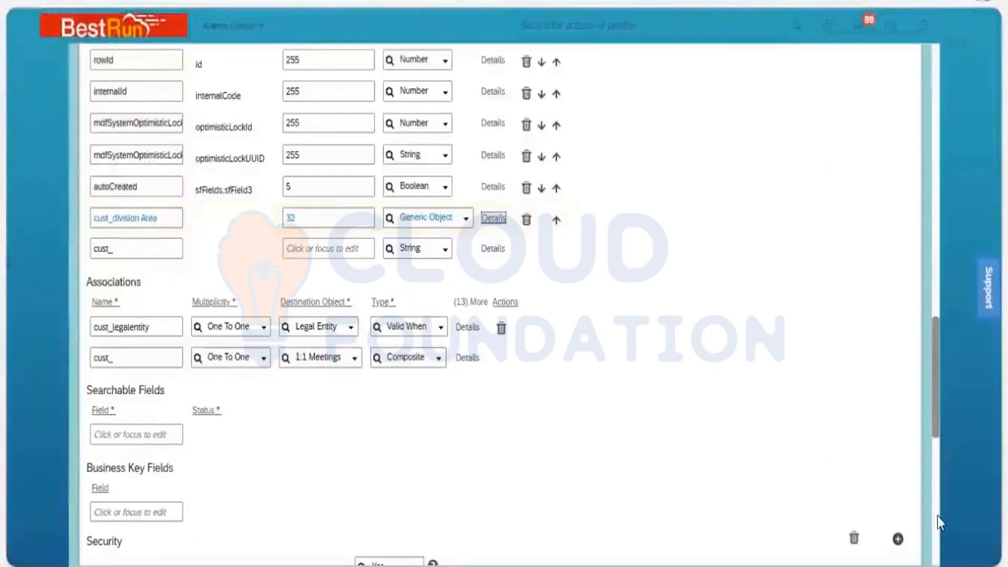
{"action": "scroll", "coordinate": [937, 516], "scroll_direction": "down", "scroll_amount": 10}
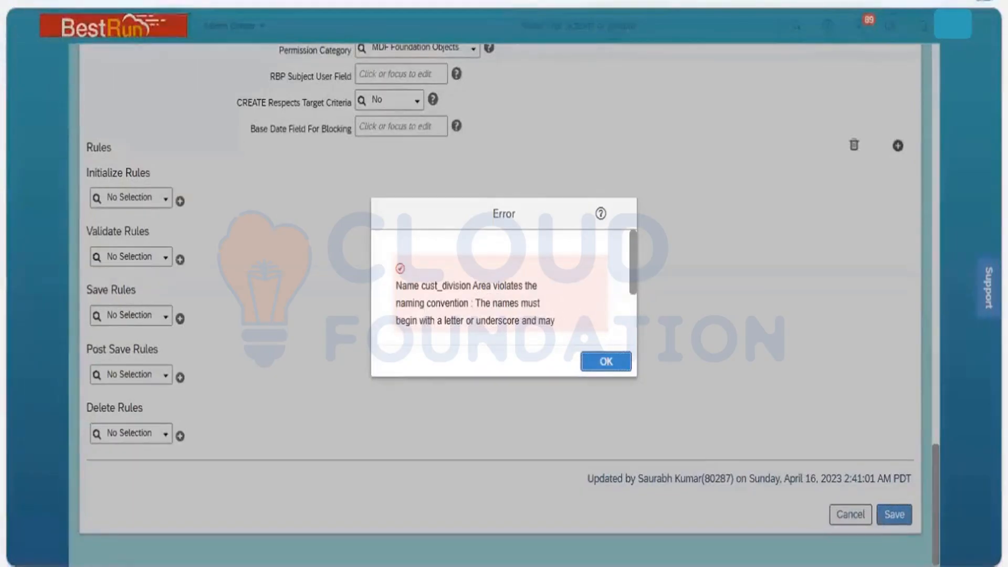
{"action": "left_click", "coordinate": [605, 362]}
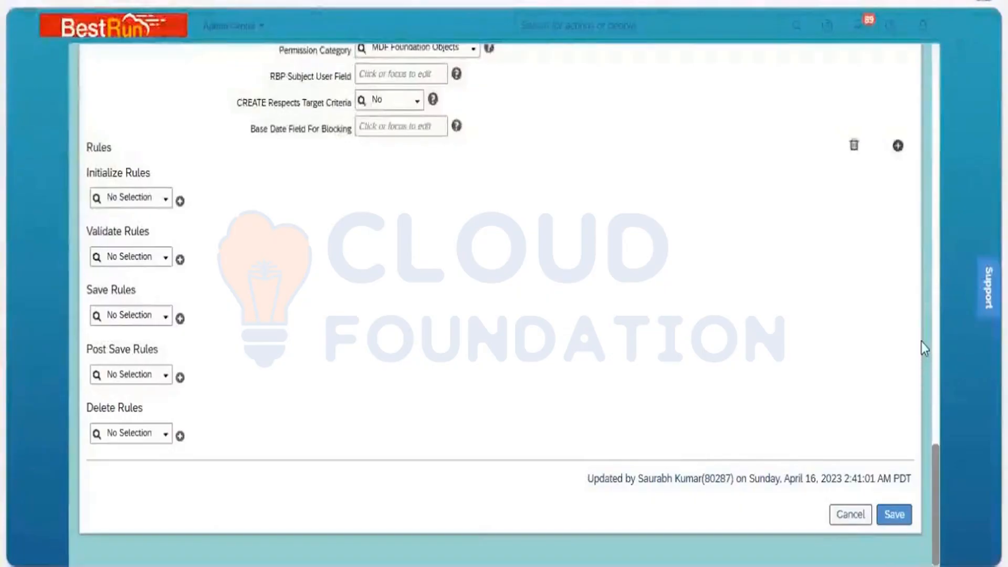
Reopen the details of the cust_division Area field and extend its label to Division Area.
{"action": "scroll", "coordinate": [554, 288], "scroll_direction": "up", "scroll_amount": 15}
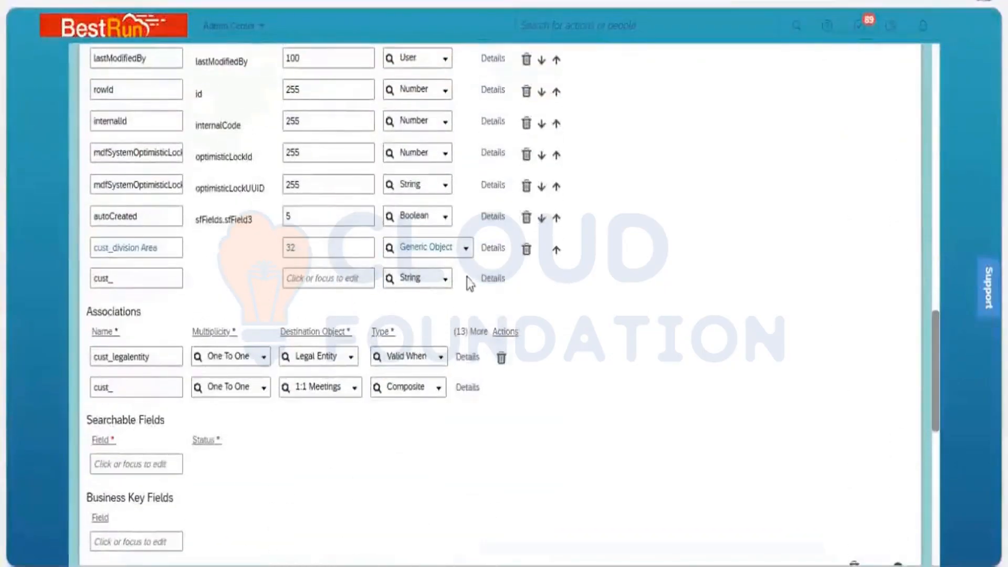
{"action": "left_click", "coordinate": [493, 248]}
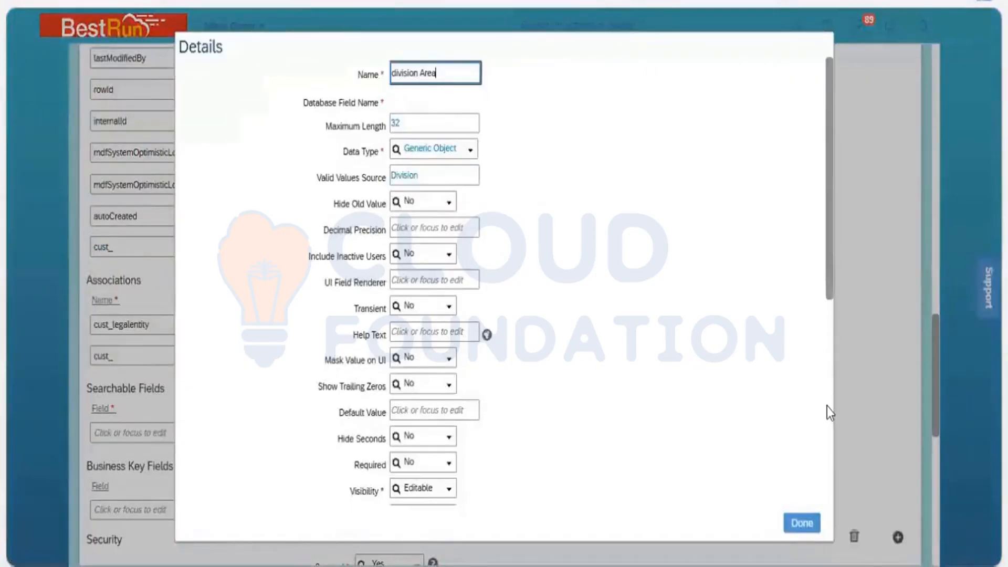
{"action": "scroll", "coordinate": [828, 409], "scroll_direction": "down", "scroll_amount": 5}
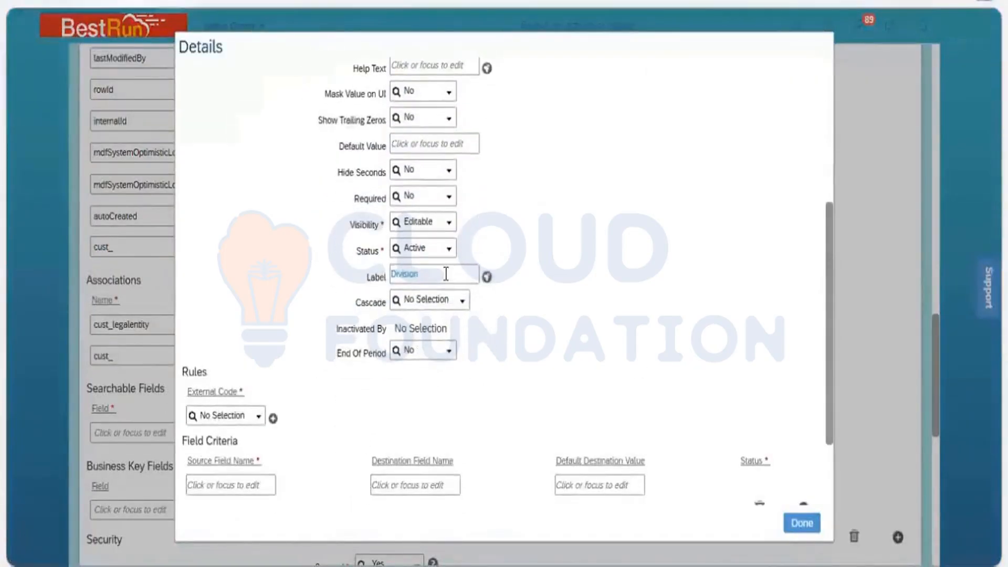
{"action": "left_click", "coordinate": [446, 274]}
{"action": "type", "text": "A"}
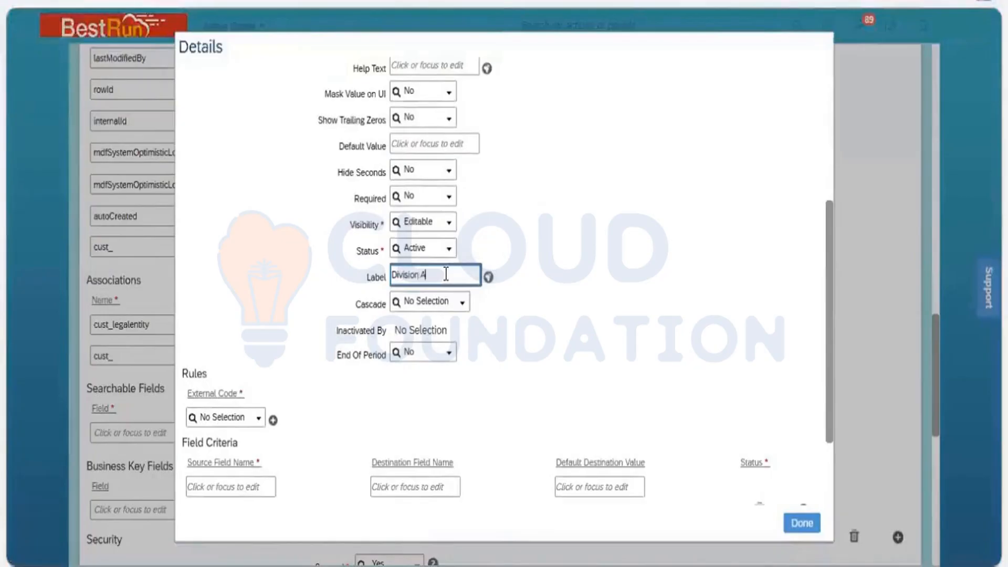
{"action": "type", "text": "rea"}
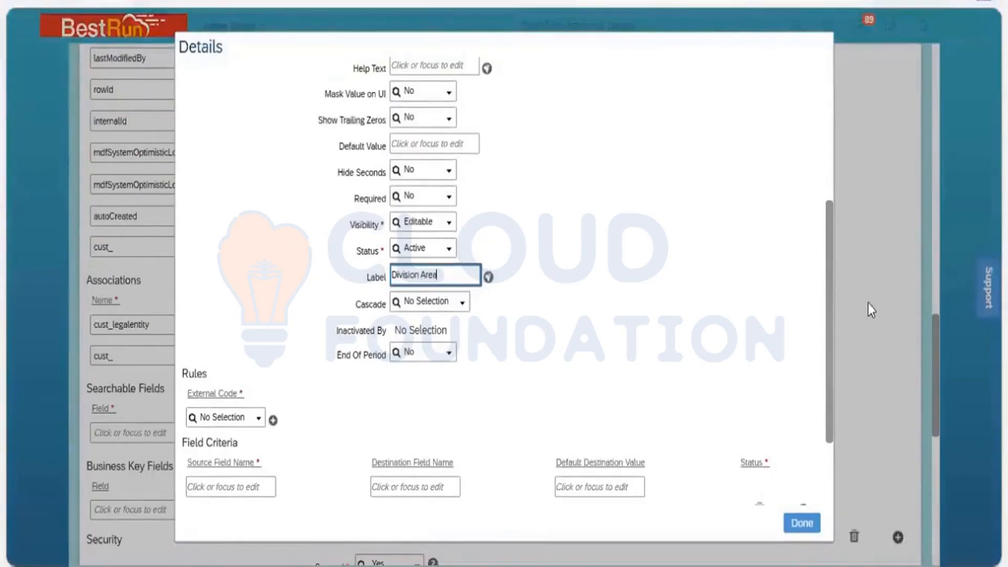
{"action": "left_click", "coordinate": [869, 303]}
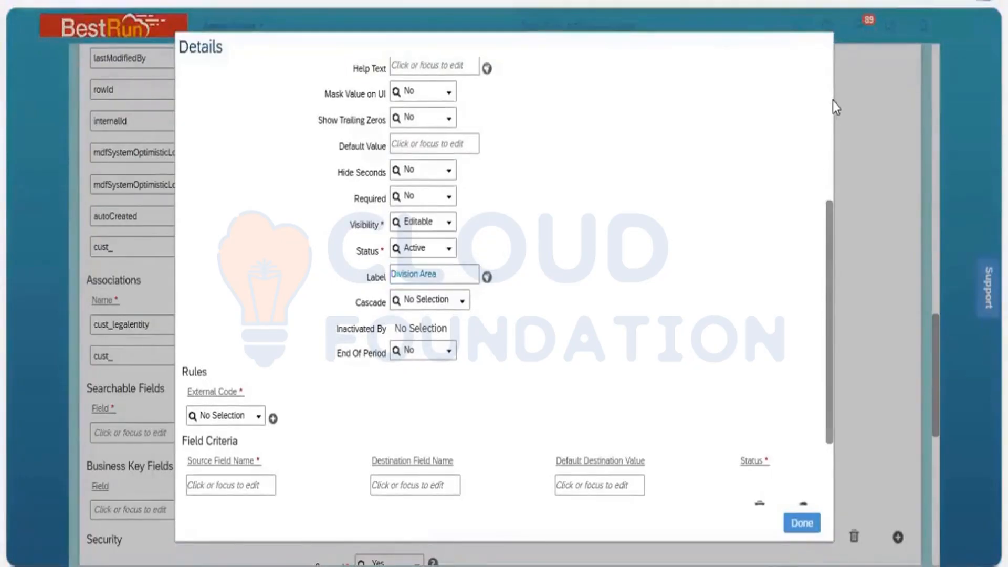
Copy the Division Area label into the Default Value of the label's translations.
{"action": "scroll", "coordinate": [832, 99], "scroll_direction": "up", "scroll_amount": 5}
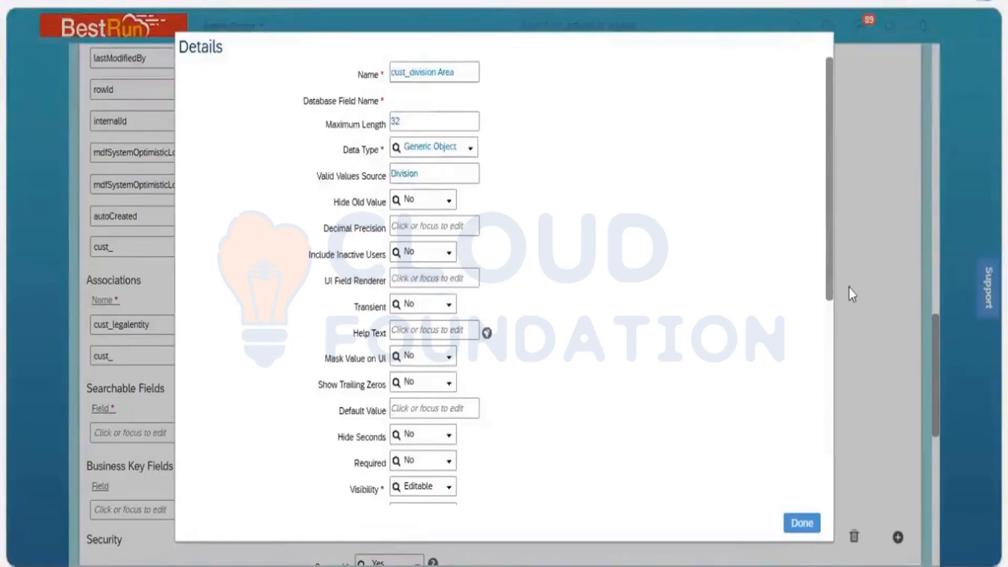
{"action": "scroll", "coordinate": [836, 402], "scroll_direction": "down", "scroll_amount": 6}
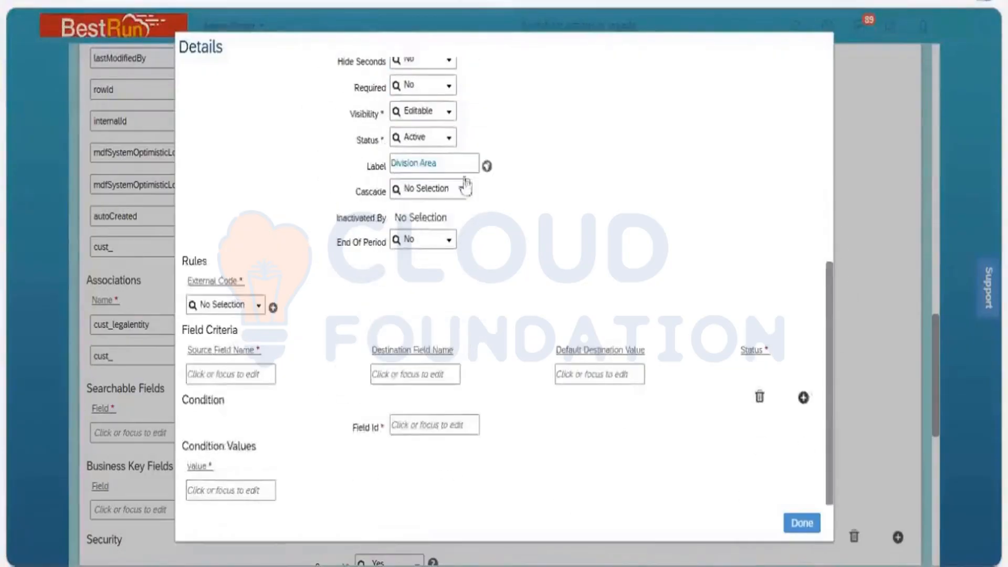
{"action": "left_click", "coordinate": [458, 166]}
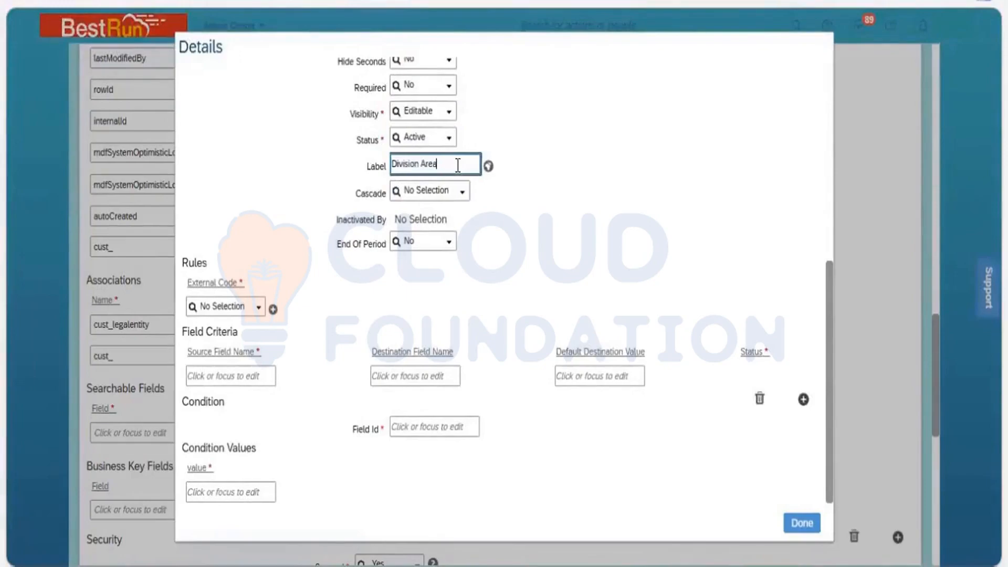
{"action": "triple_click", "coordinate": [458, 165]}
{"action": "key", "text": "ctrl+c"}
{"action": "left_click", "coordinate": [488, 167]}
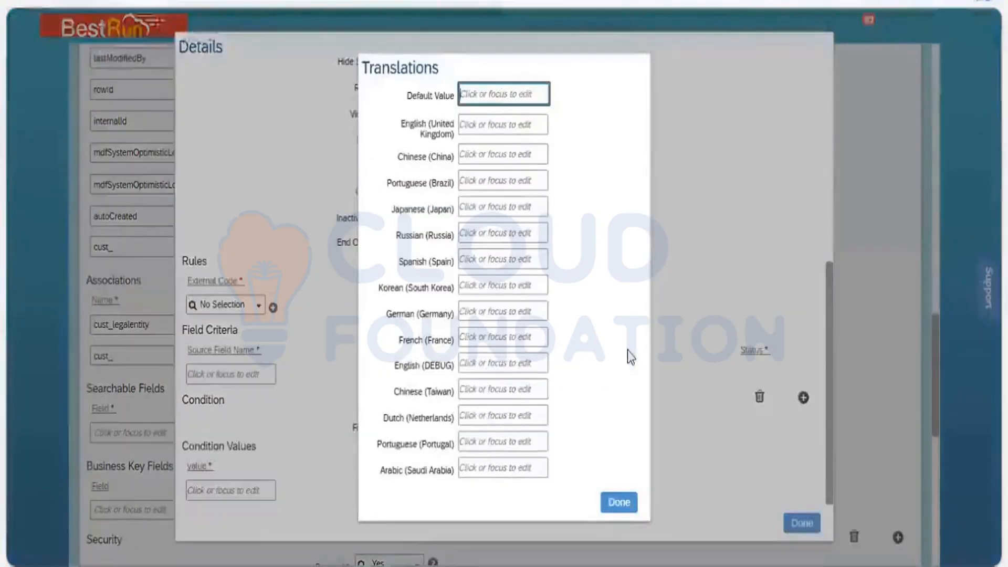
{"action": "key", "text": "ctrl+v"}
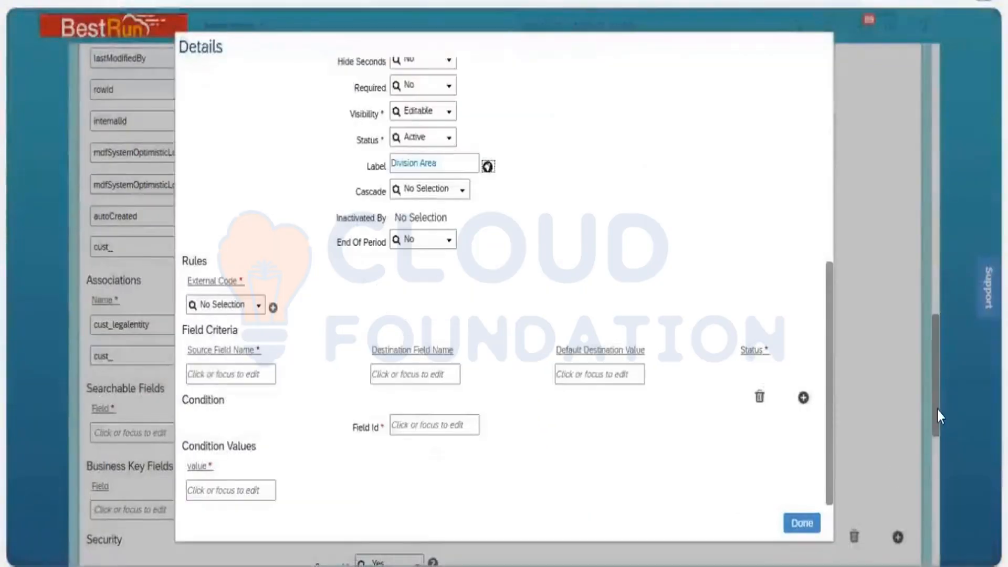
Try to save the Business Unit object definition with the Division Area label under the field name cust_division Area.
{"action": "left_click_drag", "start_coordinate": [937, 410], "coordinate": [937, 530]}
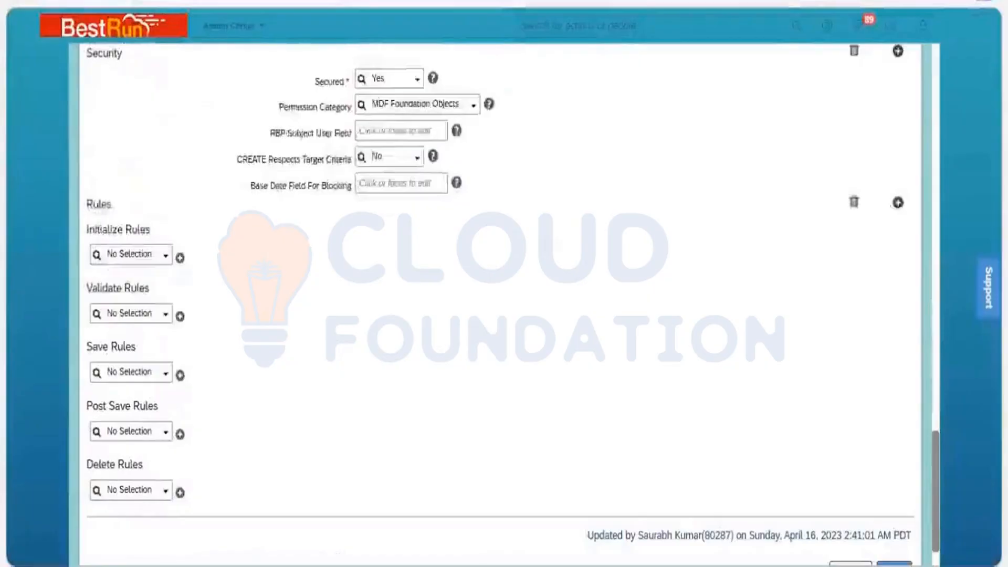
{"action": "scroll", "coordinate": [895, 508], "scroll_direction": "down", "scroll_amount": 2}
{"action": "left_click", "coordinate": [893, 508]}
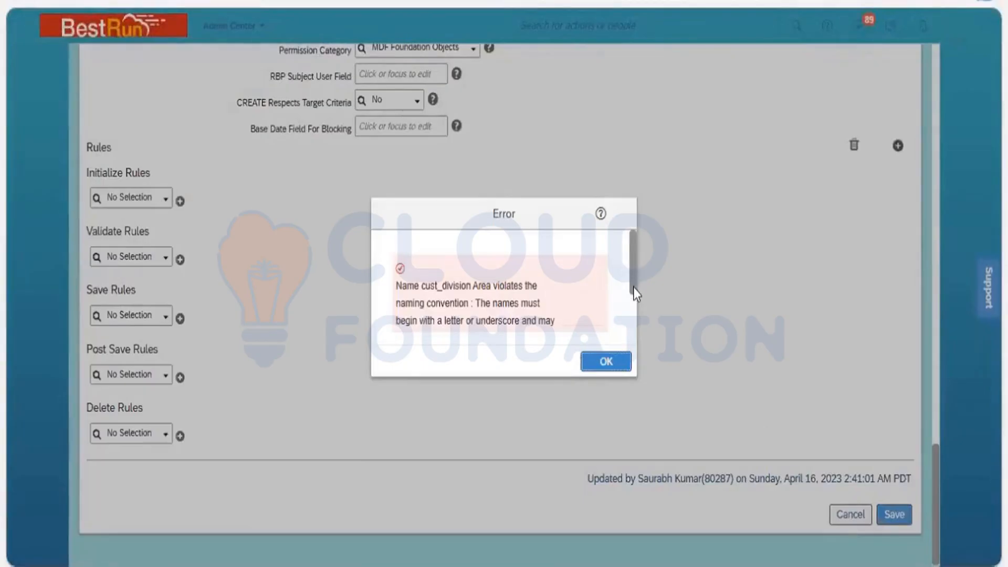
{"action": "left_click_drag", "start_coordinate": [633, 288], "coordinate": [631, 337]}
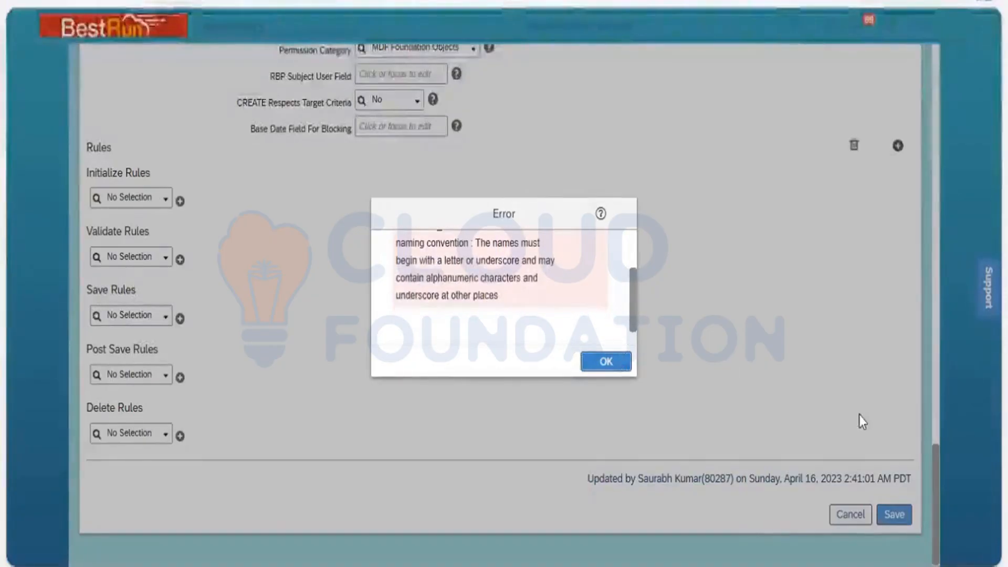
{"action": "key", "text": "Return"}
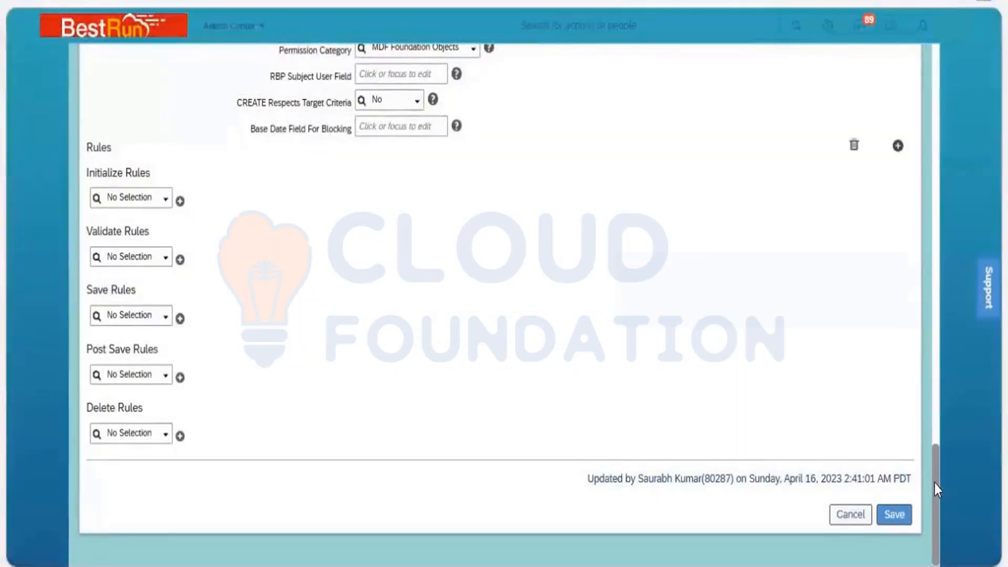
Rename the custom field to cust_divisionArea and save the Business Unit object definition.
{"action": "scroll", "coordinate": [925, 395], "scroll_direction": "up", "scroll_amount": 15}
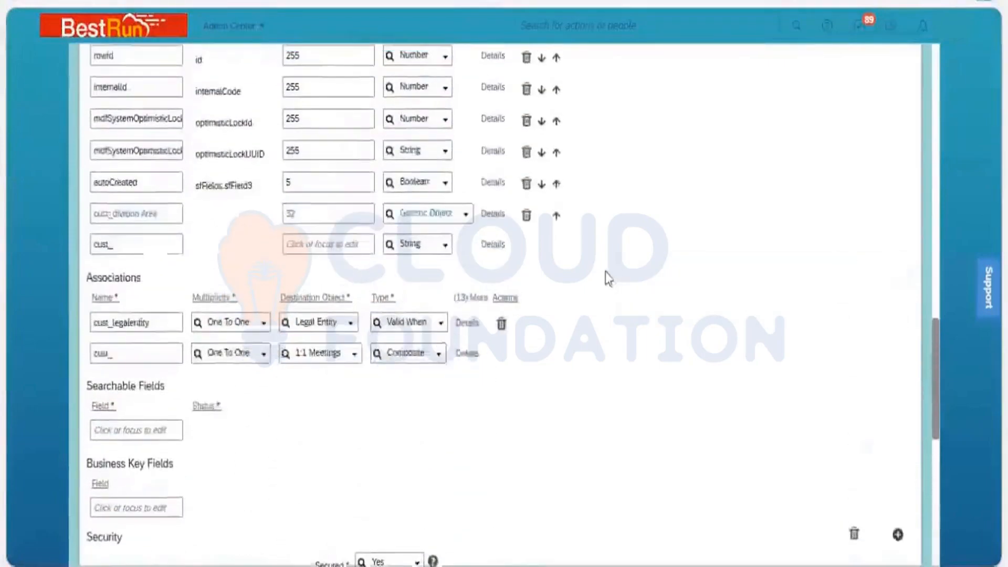
{"action": "left_click", "coordinate": [157, 218]}
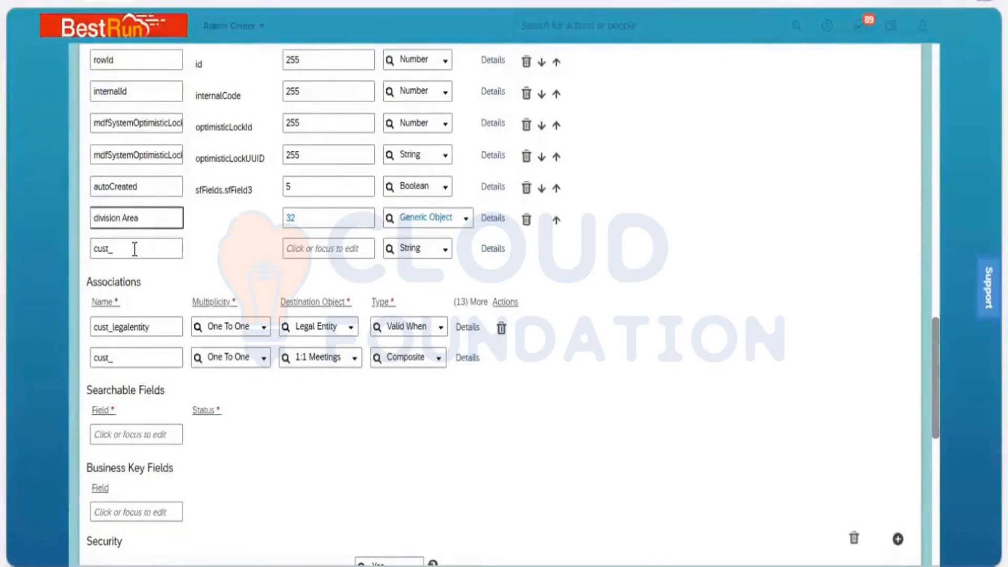
{"action": "key", "text": "BackSpace"}
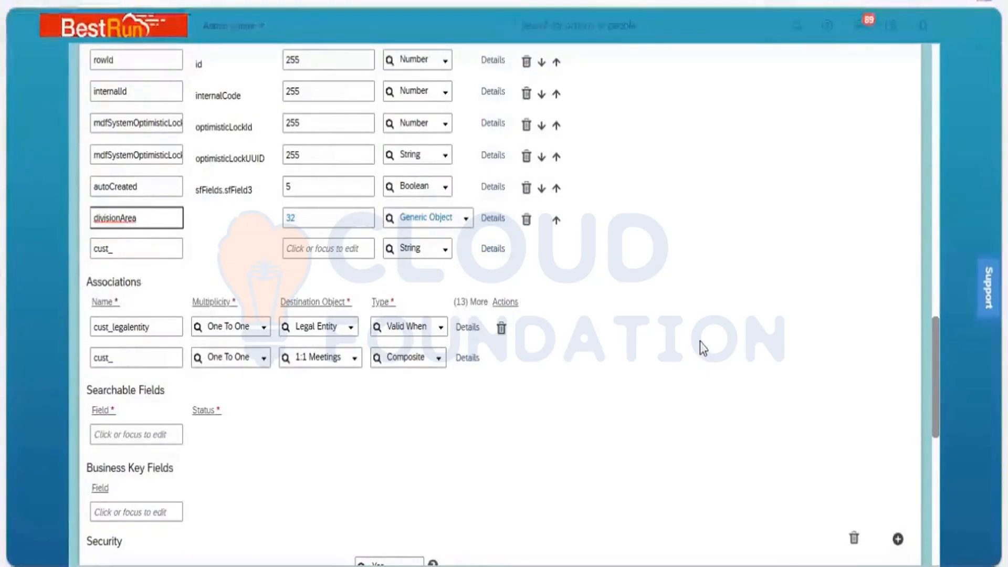
{"action": "left_click", "coordinate": [912, 441]}
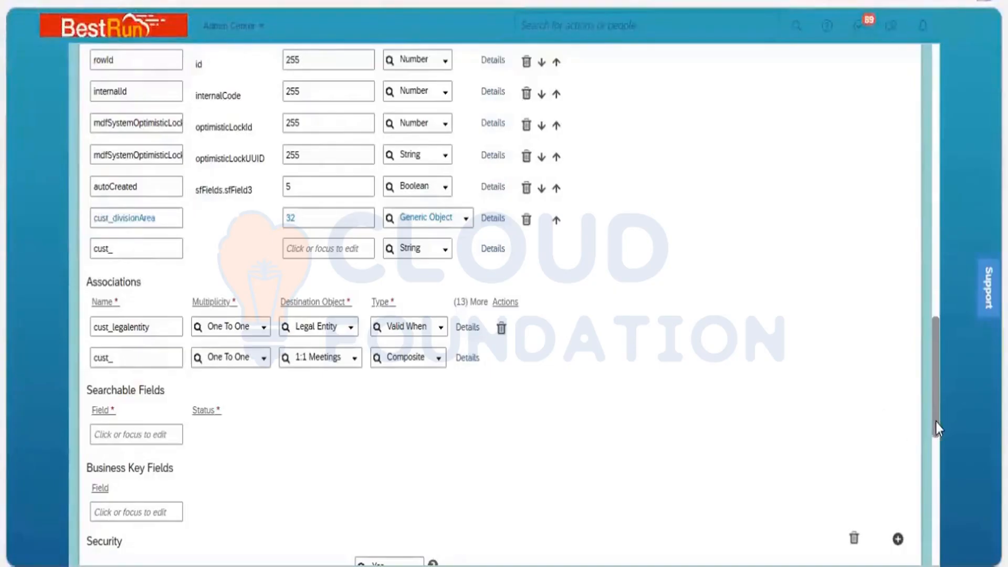
{"action": "scroll", "coordinate": [919, 420], "scroll_direction": "down", "scroll_amount": 10}
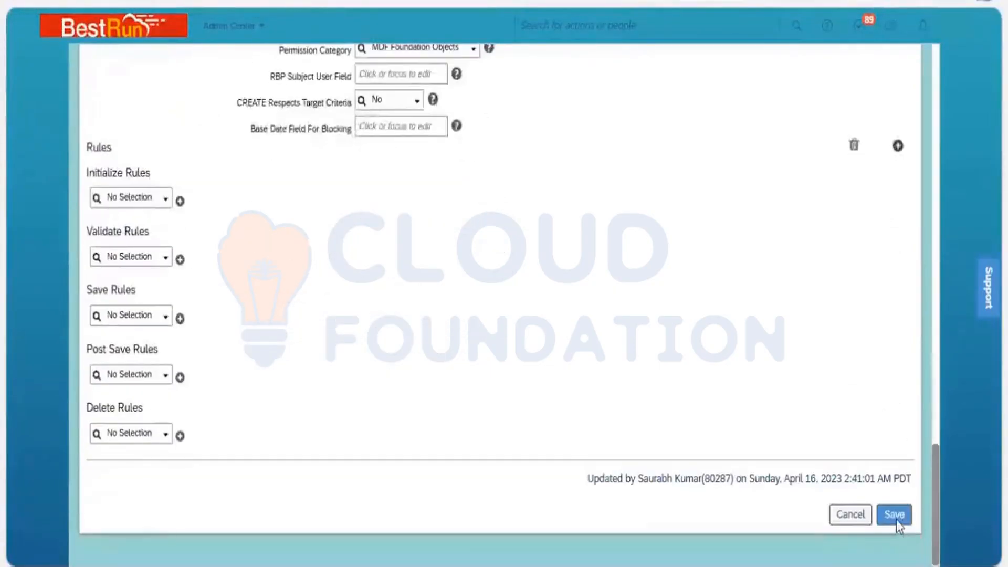
{"action": "left_click", "coordinate": [895, 516]}
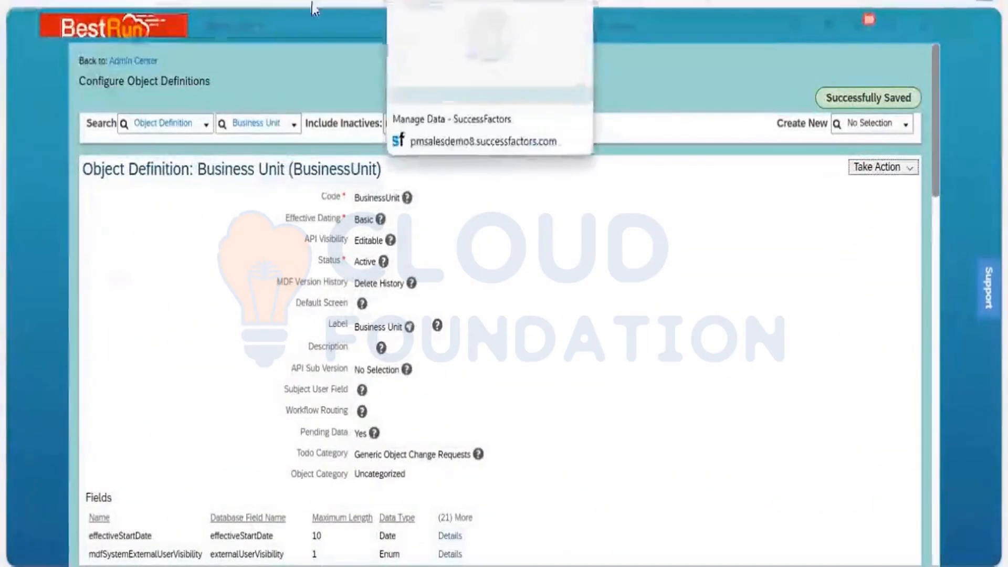
Open the 3200 NGI Services business unit for correction in Manage Data and look through the options of its Division Area field.
{"action": "left_click", "coordinate": [410, 2]}
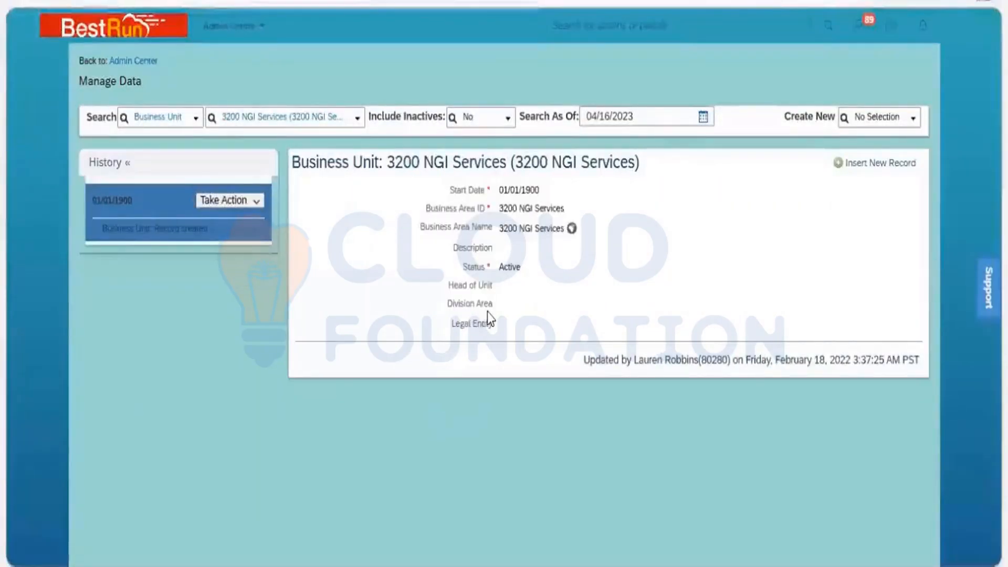
{"action": "left_click", "coordinate": [260, 227]}
{"action": "left_click", "coordinate": [230, 201]}
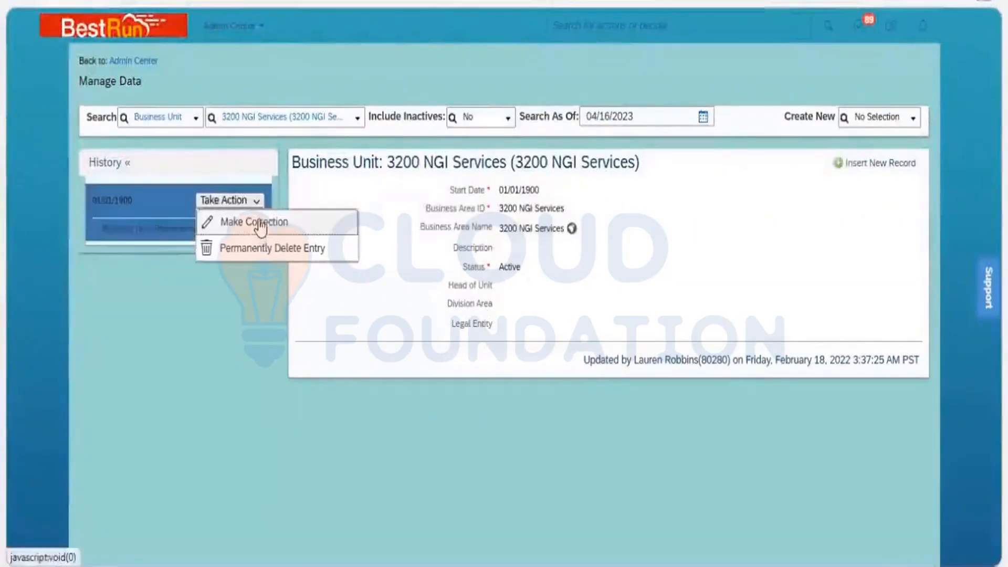
{"action": "left_click", "coordinate": [233, 225]}
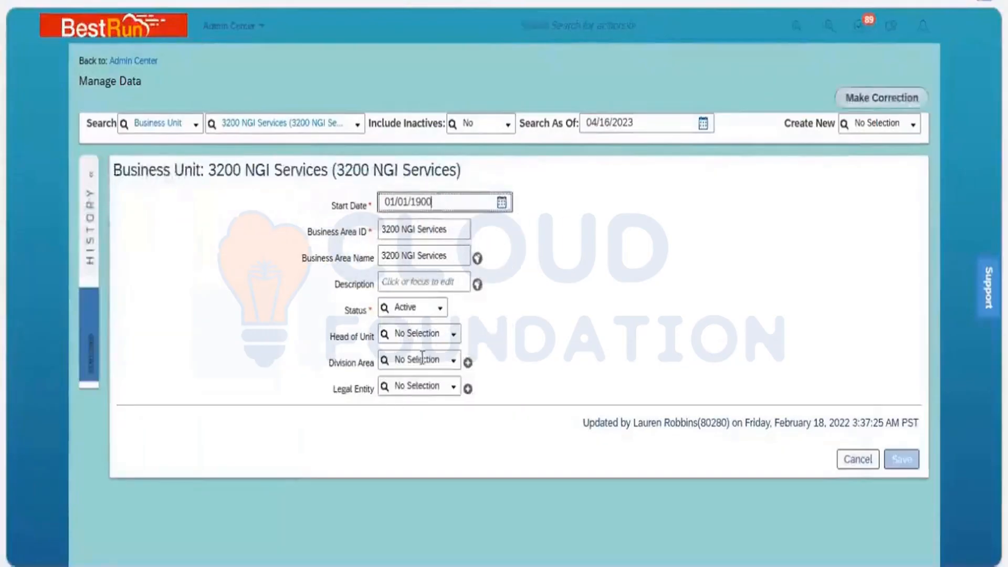
{"action": "left_click", "coordinate": [452, 365]}
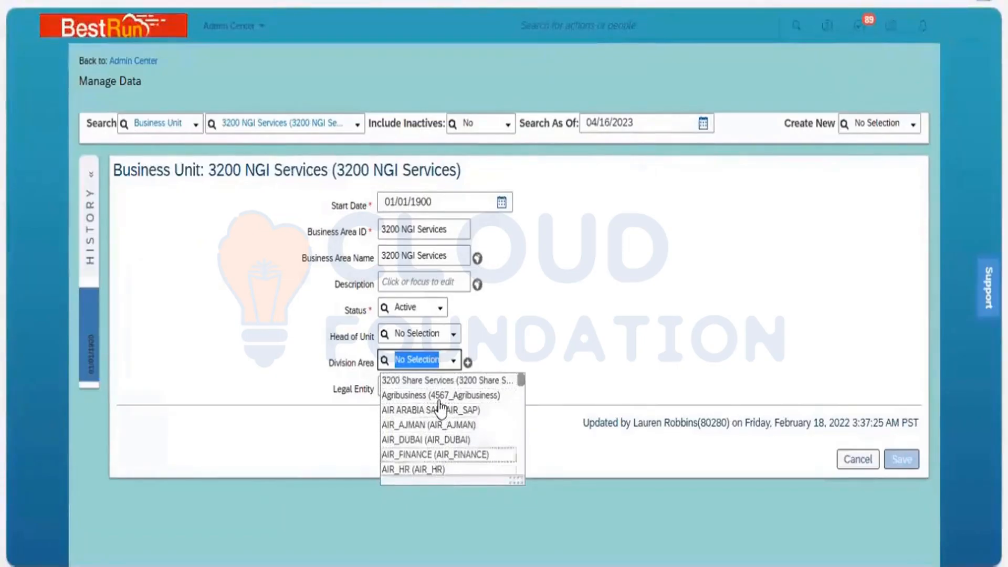
{"action": "key", "text": "Up"}
{"action": "key", "text": "Up"}
{"action": "key", "text": "Up"}
{"action": "key", "text": "Up"}
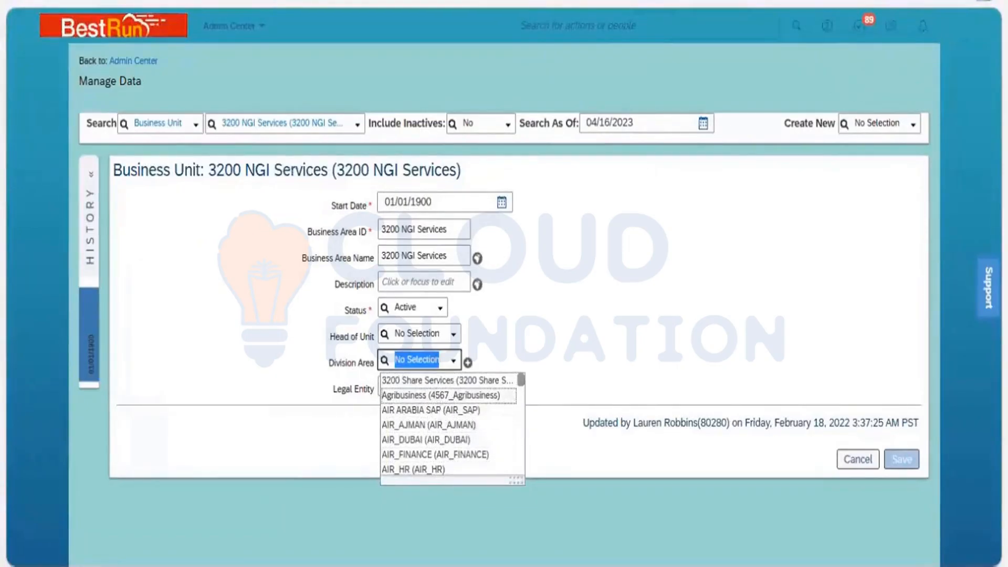
Reload the Manage Data page and duplicate it in a second browser tab.
{"action": "right_click", "coordinate": [468, 2]}
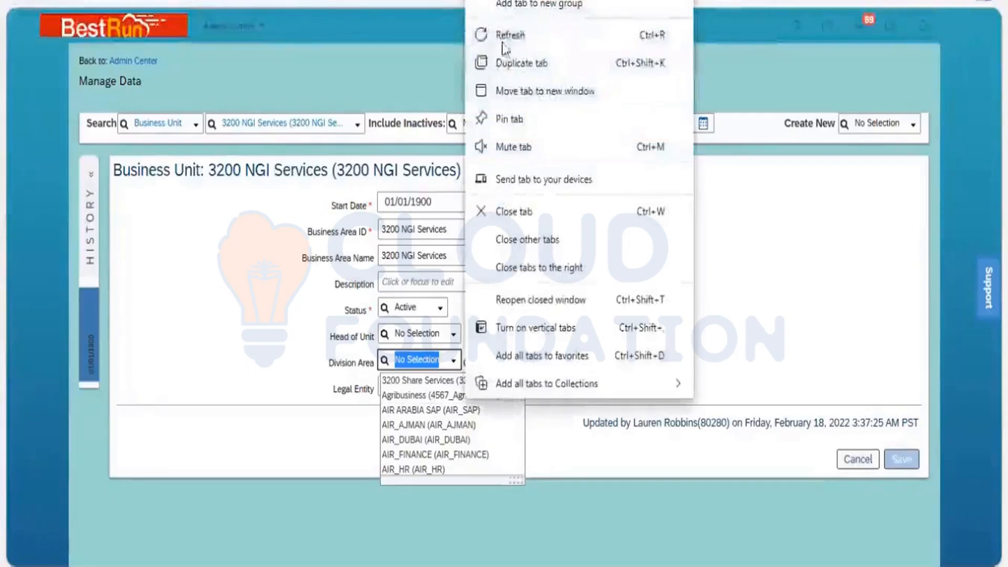
{"action": "left_click", "coordinate": [531, 36]}
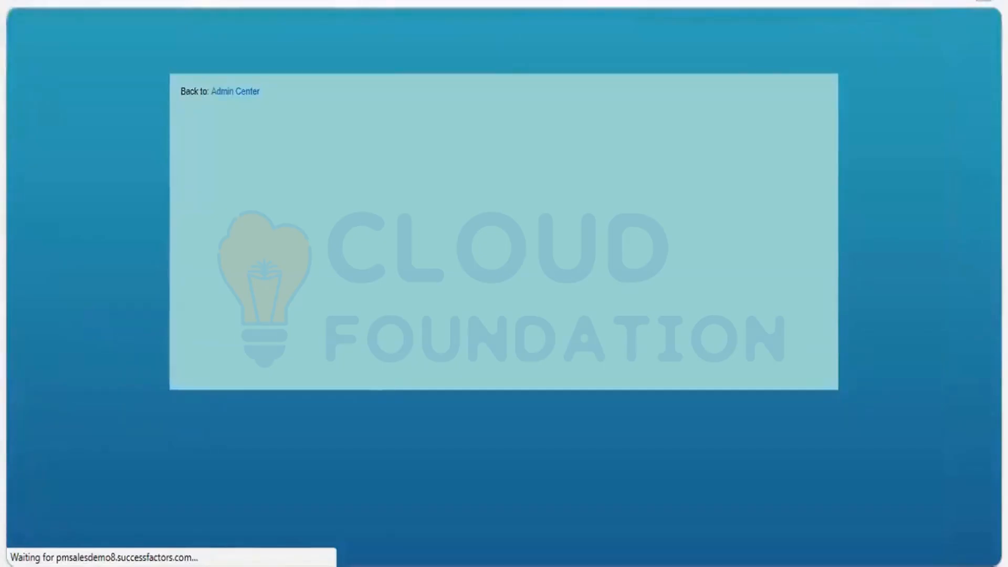
{"action": "right_click", "coordinate": [516, 4]}
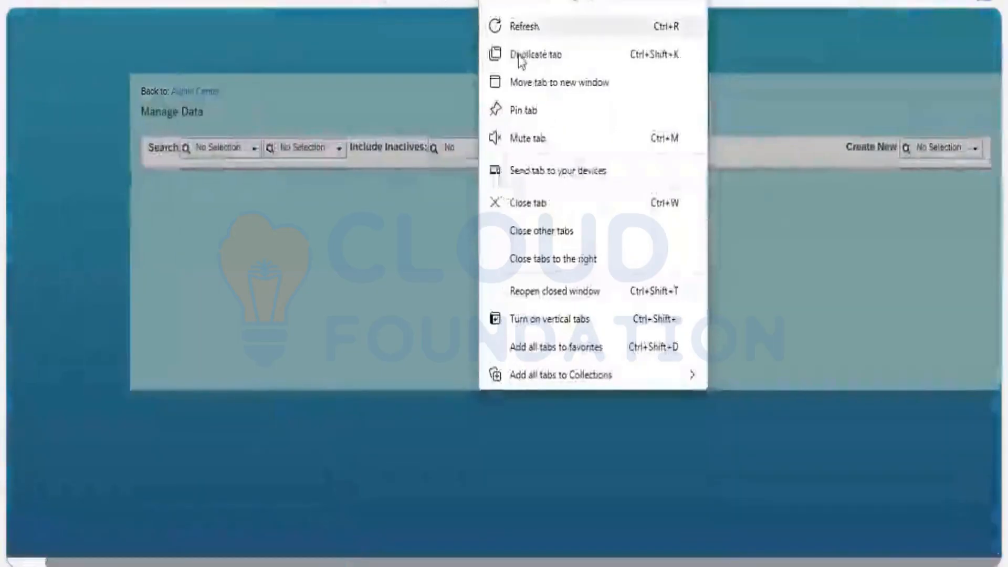
{"action": "left_click", "coordinate": [520, 56]}
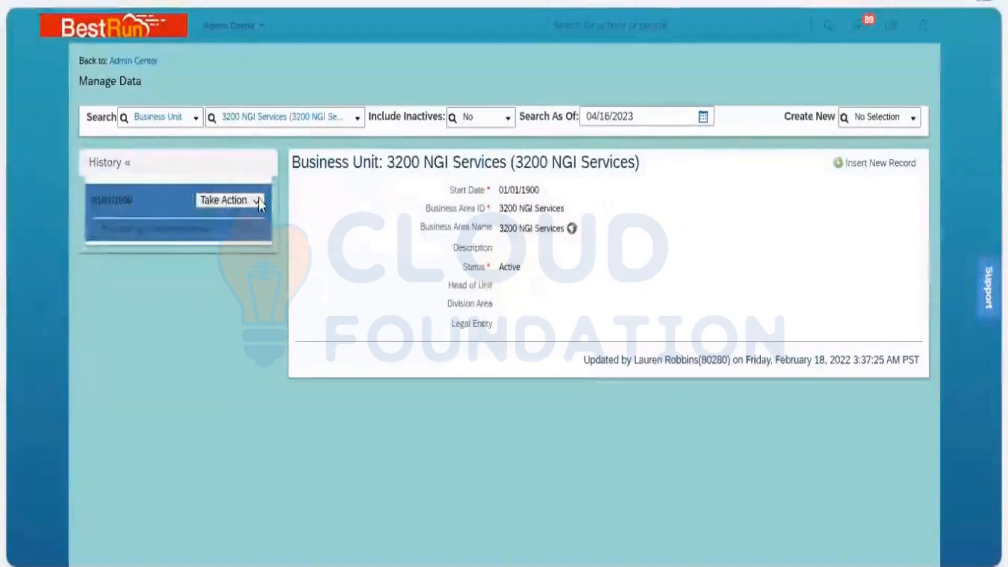
Open the 3200 NGI Services record for correction and set its Division Area to 3200 Share Services.
{"action": "left_click", "coordinate": [256, 200]}
{"action": "left_click", "coordinate": [262, 218]}
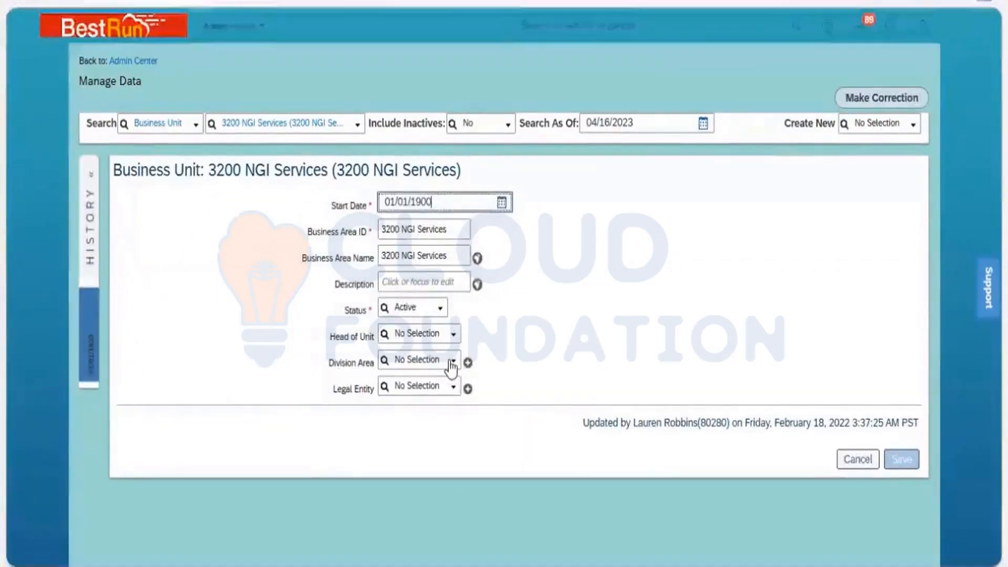
{"action": "left_click", "coordinate": [451, 366]}
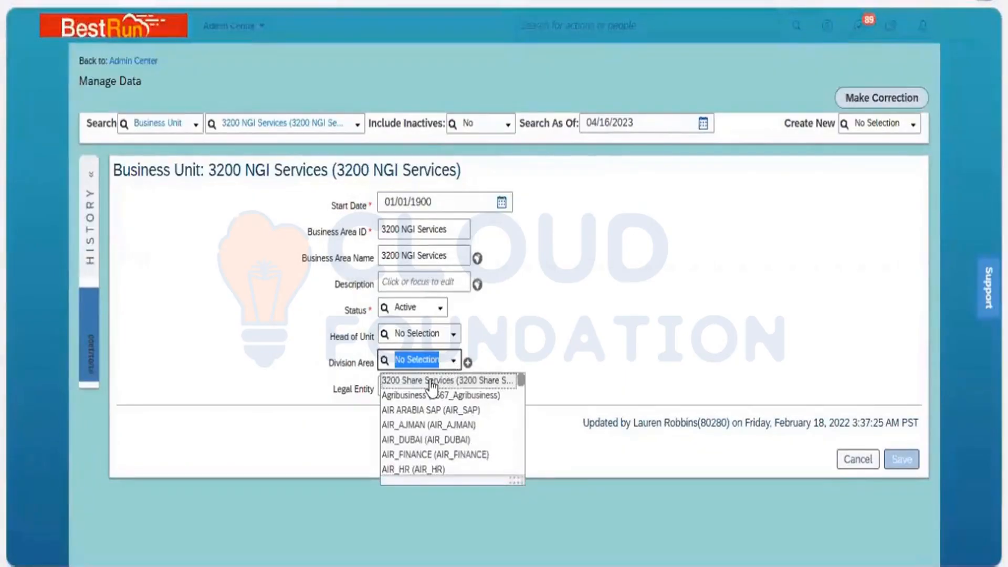
{"action": "left_click", "coordinate": [451, 380]}
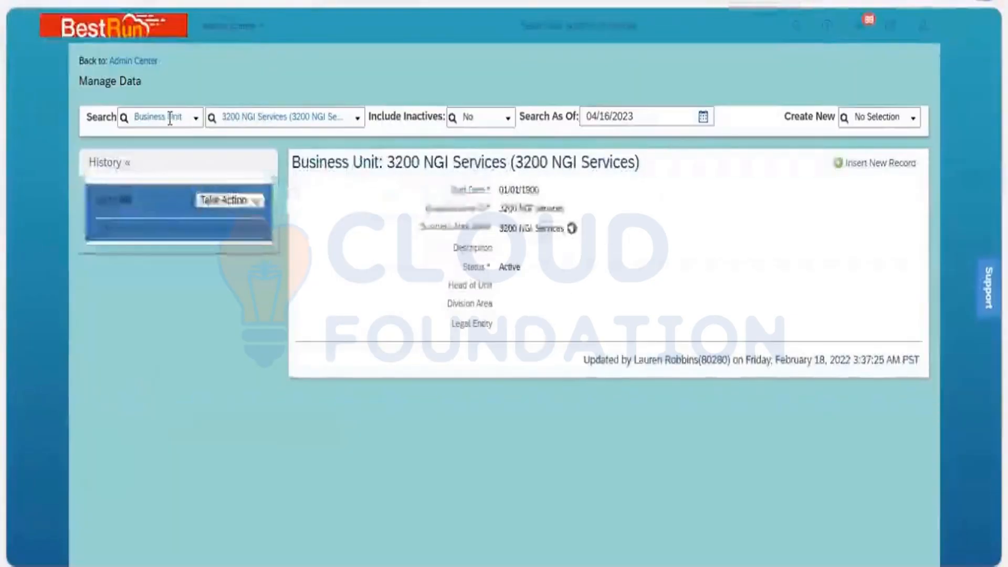
In the other Manage Data tab, choose Division as the object type to search and go to its record selection.
{"action": "left_click", "coordinate": [169, 118]}
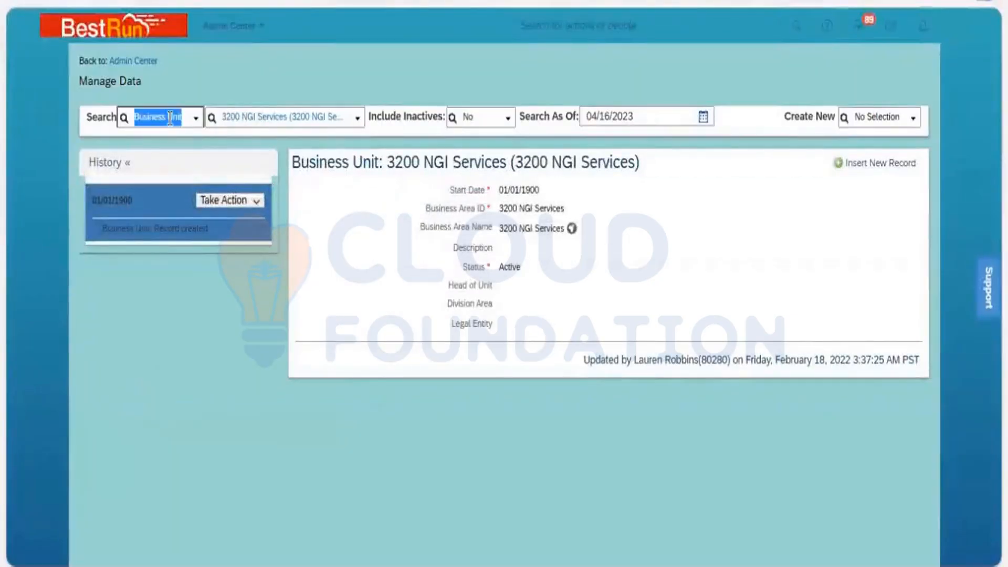
{"action": "type", "text": "division"}
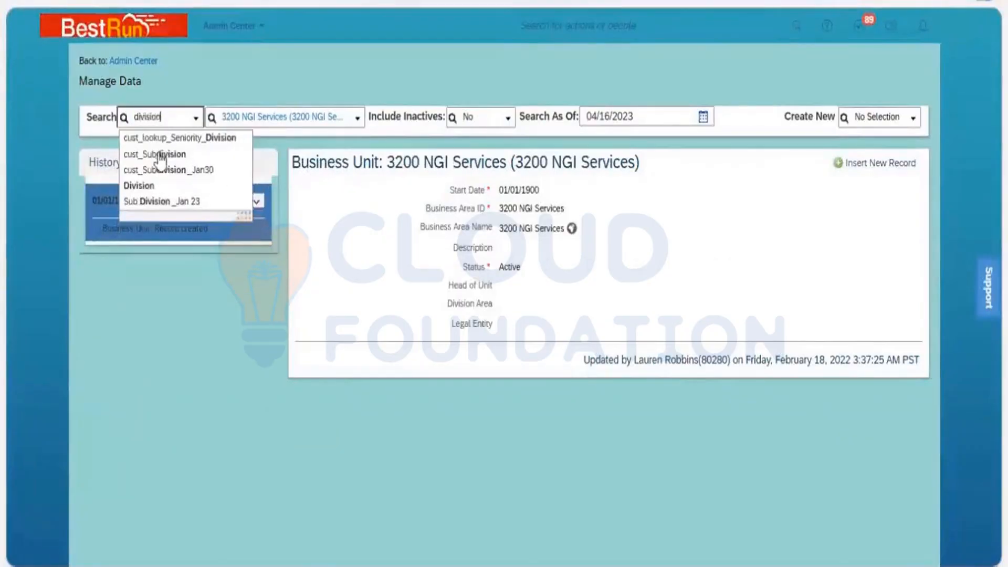
{"action": "left_click", "coordinate": [139, 186]}
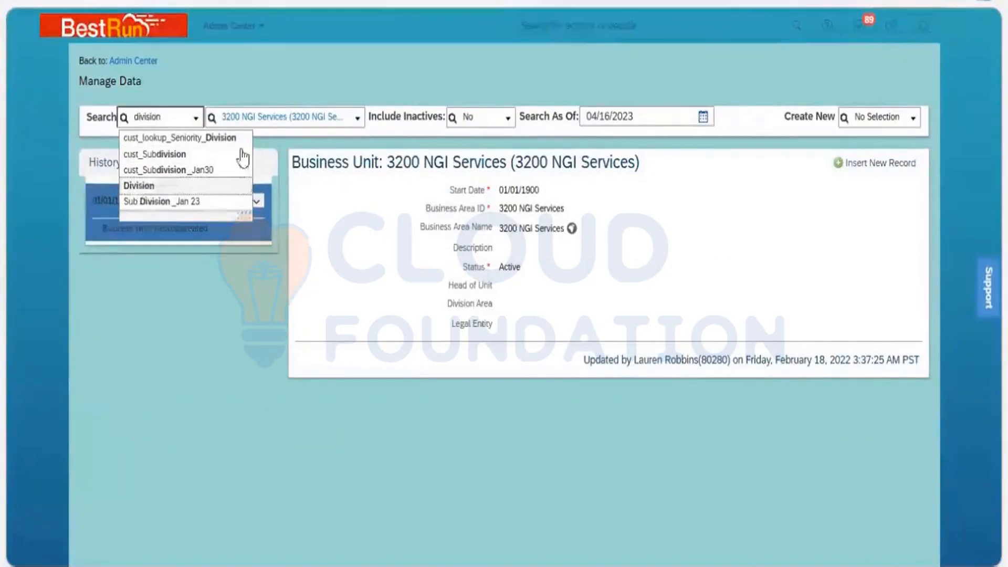
{"action": "left_click", "coordinate": [263, 117]}
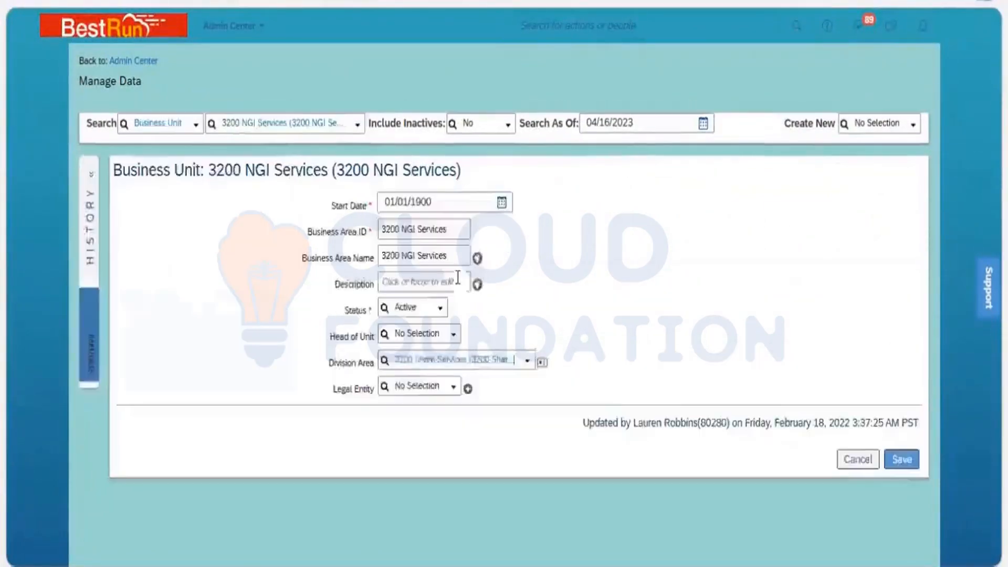
View the details of the 3200 Share Services division chosen as Division Area of the 3200 NGI Services business unit.
{"action": "left_click", "coordinate": [504, 361]}
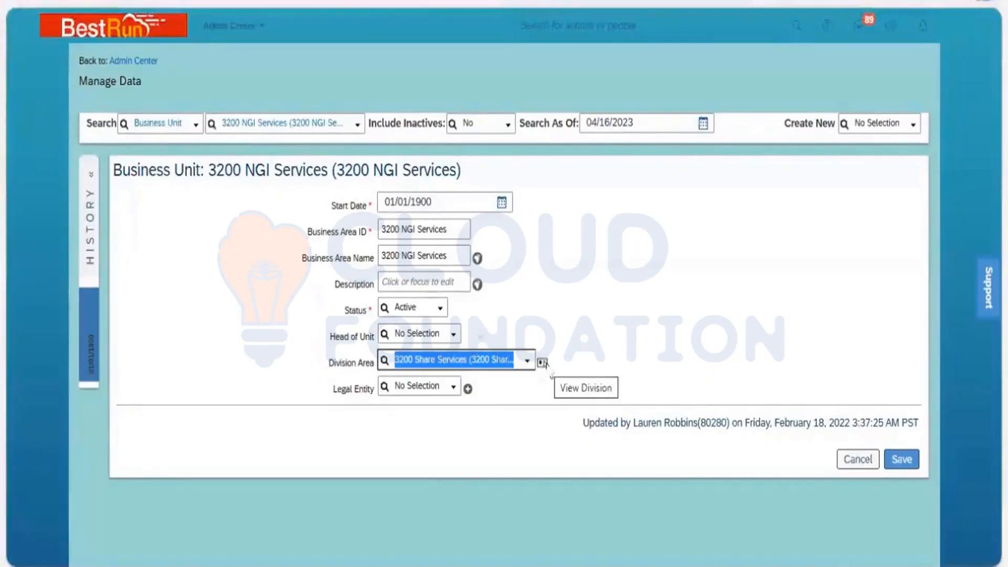
{"action": "left_click", "coordinate": [543, 362]}
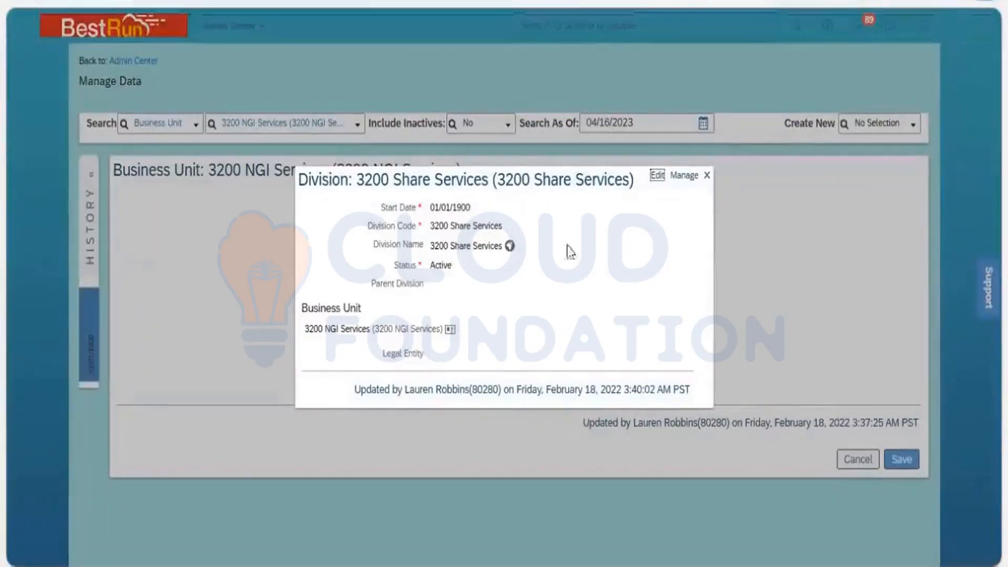
{"action": "left_click", "coordinate": [707, 175]}
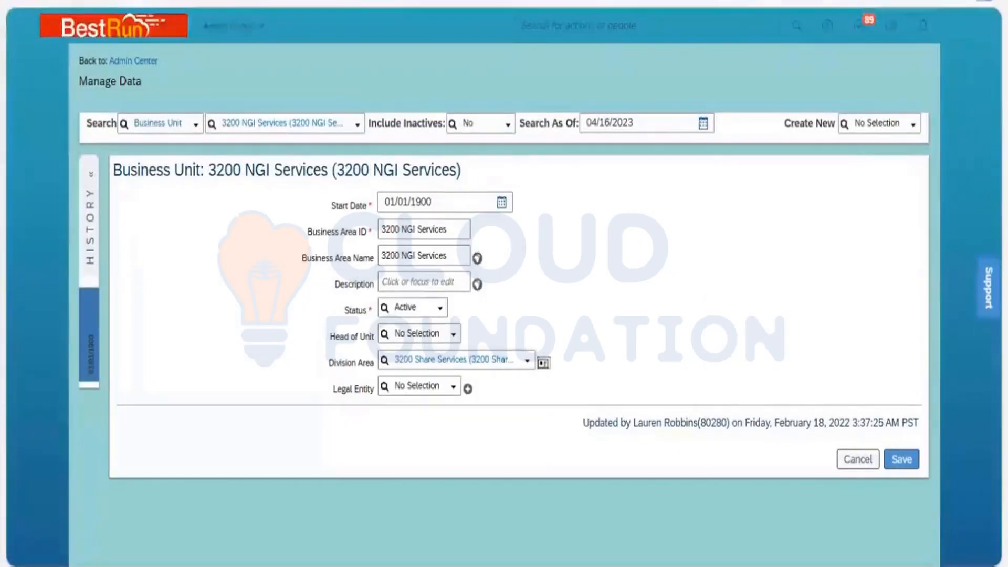
Reopen the Business Unit object definition for correction and delete the cust_divisionArea field.
{"action": "double_click", "coordinate": [368, 198]}
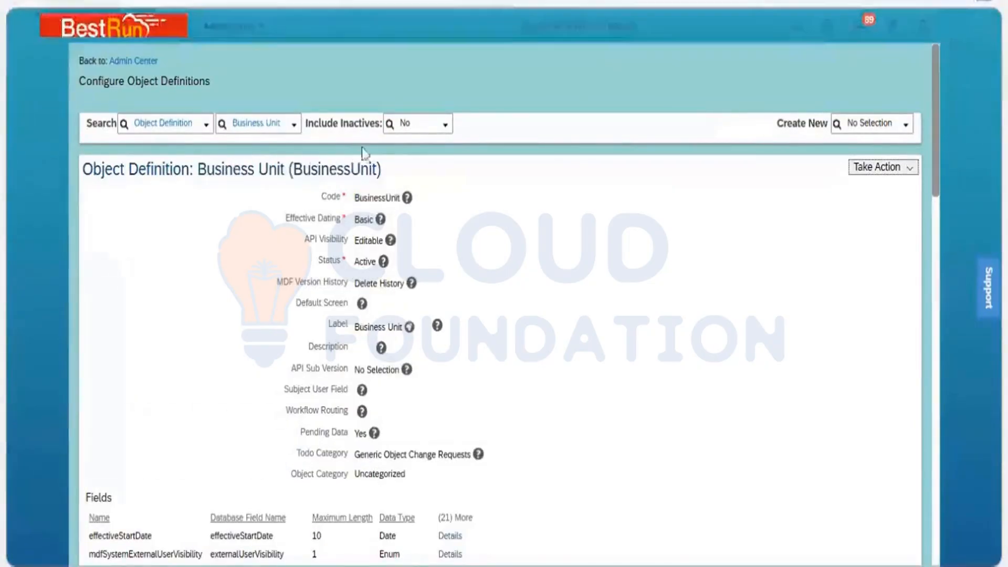
{"action": "left_click", "coordinate": [908, 169]}
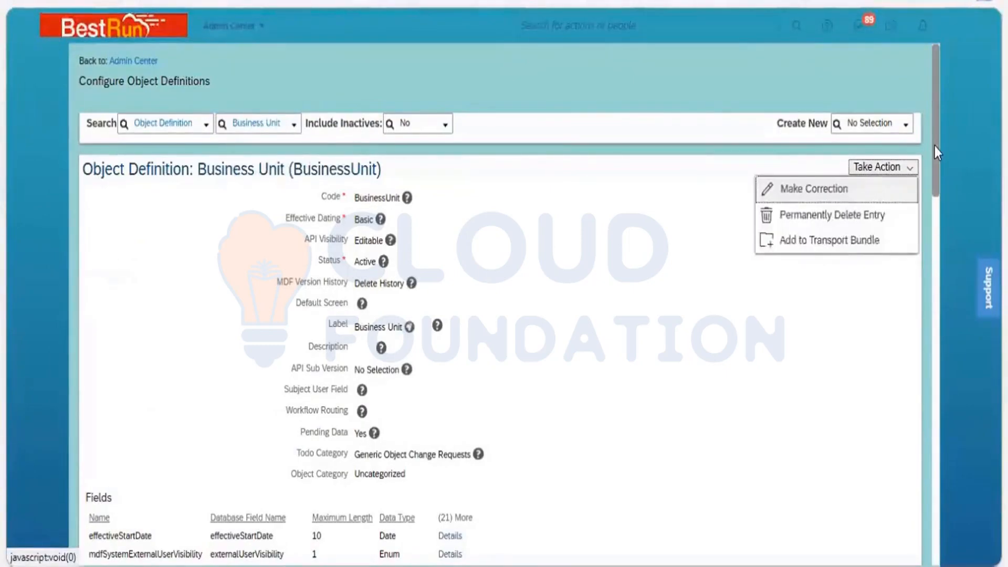
{"action": "left_click_drag", "start_coordinate": [935, 146], "coordinate": [935, 417]}
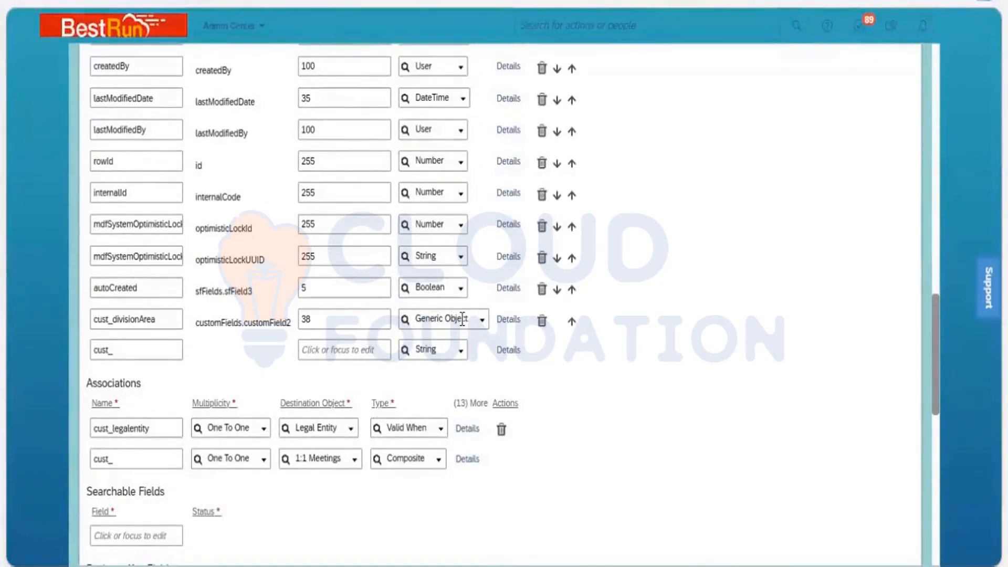
{"action": "left_click", "coordinate": [542, 321]}
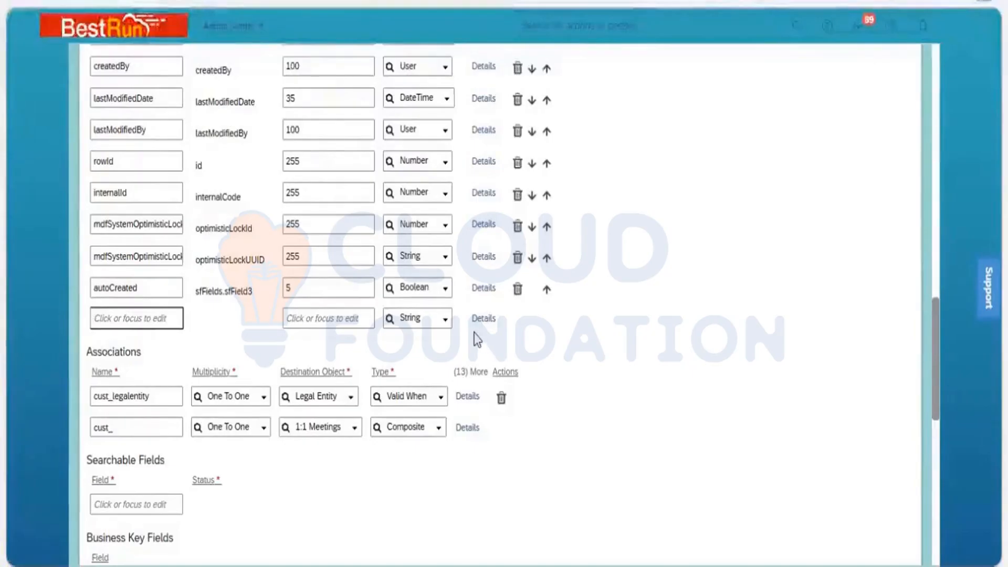
Set the data type of the new empty field row to Foundation Object and check its Valid Values Source in the details.
{"action": "left_click", "coordinate": [445, 321]}
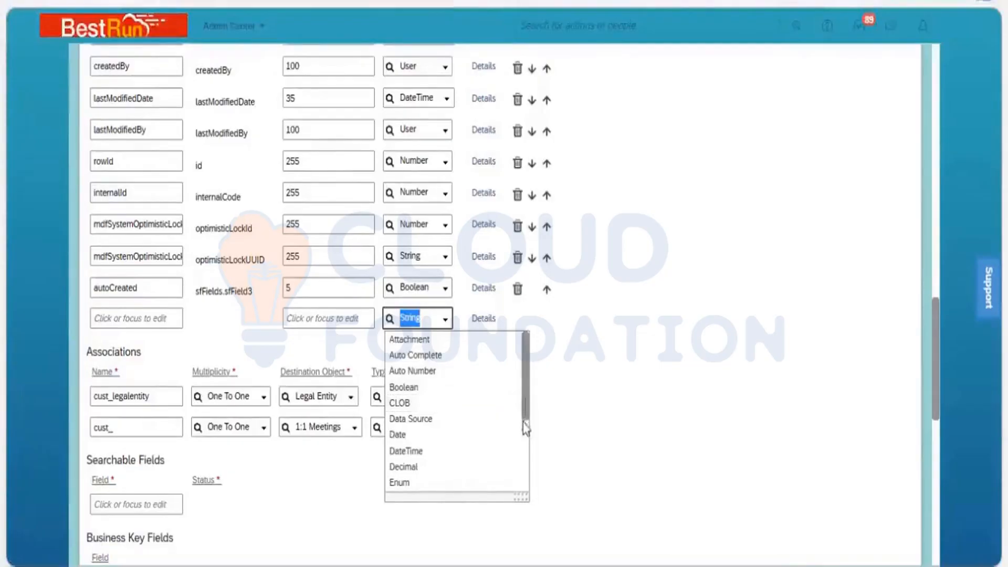
{"action": "scroll", "coordinate": [527, 445], "scroll_direction": "down", "scroll_amount": 1}
{"action": "scroll", "coordinate": [526, 445], "scroll_direction": "down", "scroll_amount": 1}
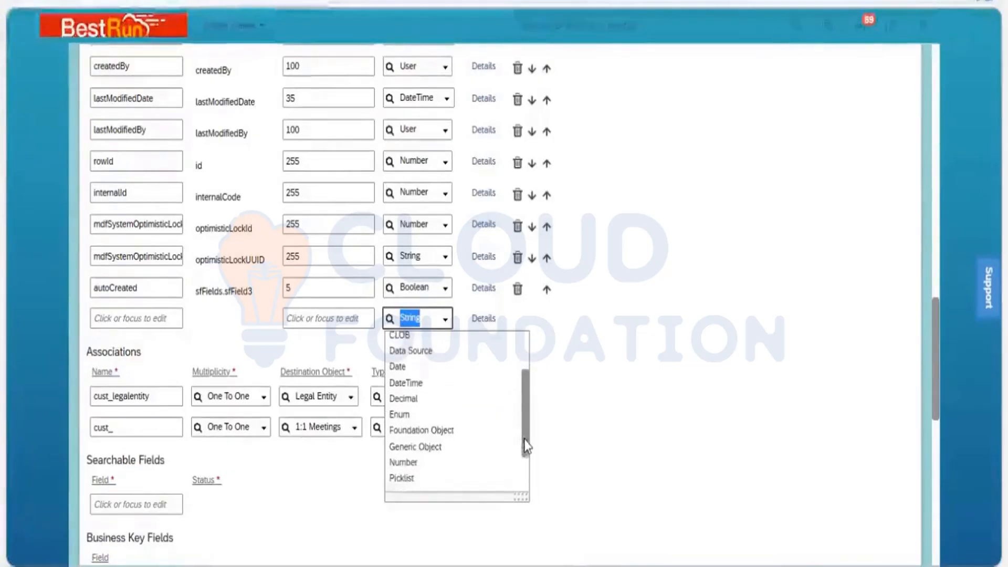
{"action": "left_click", "coordinate": [433, 432]}
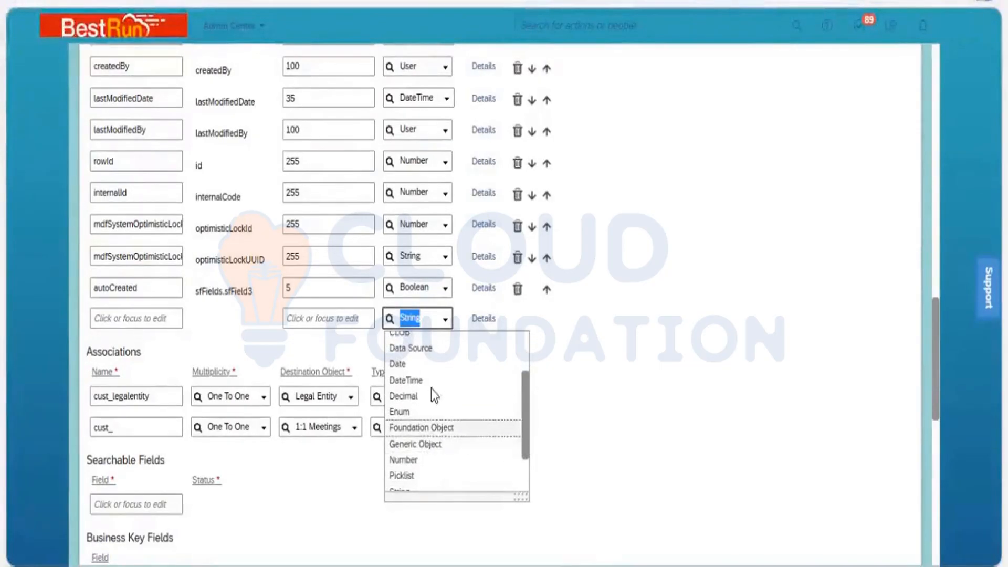
{"action": "left_click", "coordinate": [501, 319]}
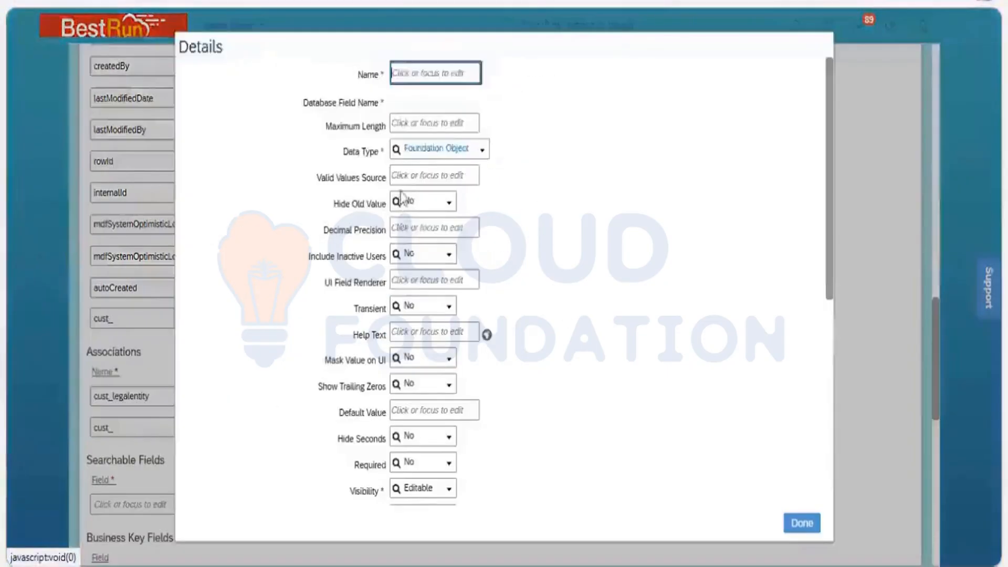
{"action": "left_click", "coordinate": [410, 178]}
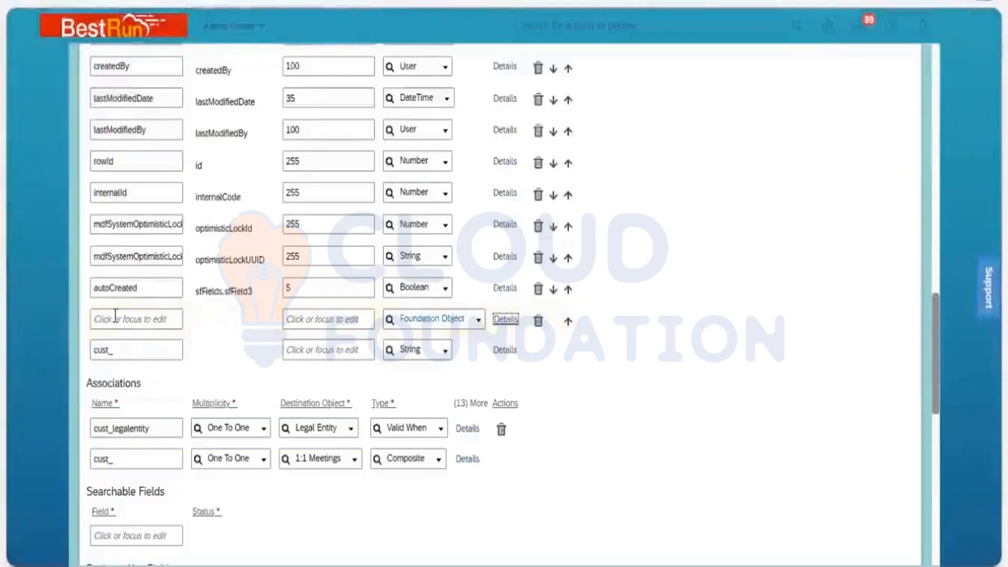
Name the new Foundation Object field Locationarea and set its maximum length to 32.
{"action": "type", "text": "LO"}
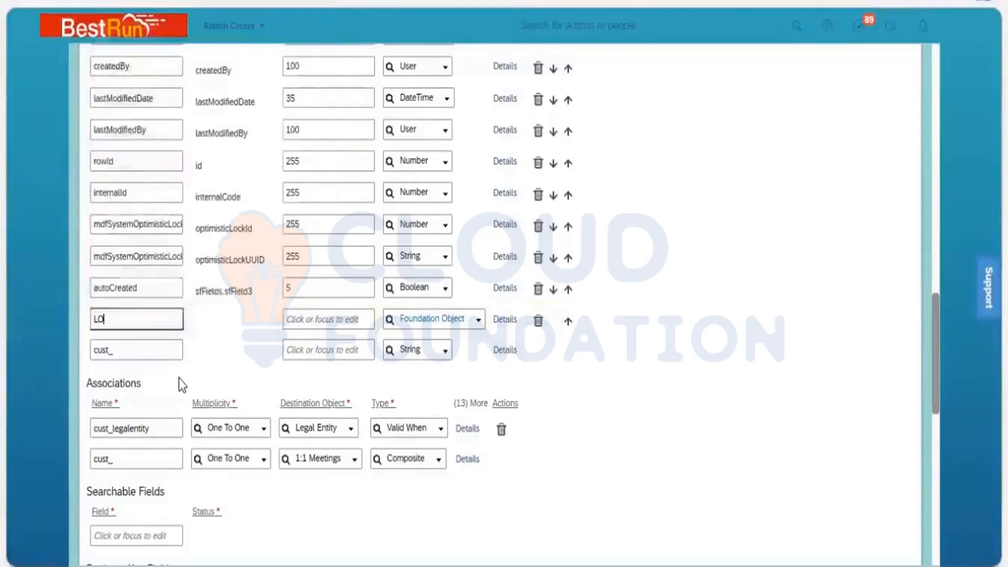
{"action": "type", "text": "cation "}
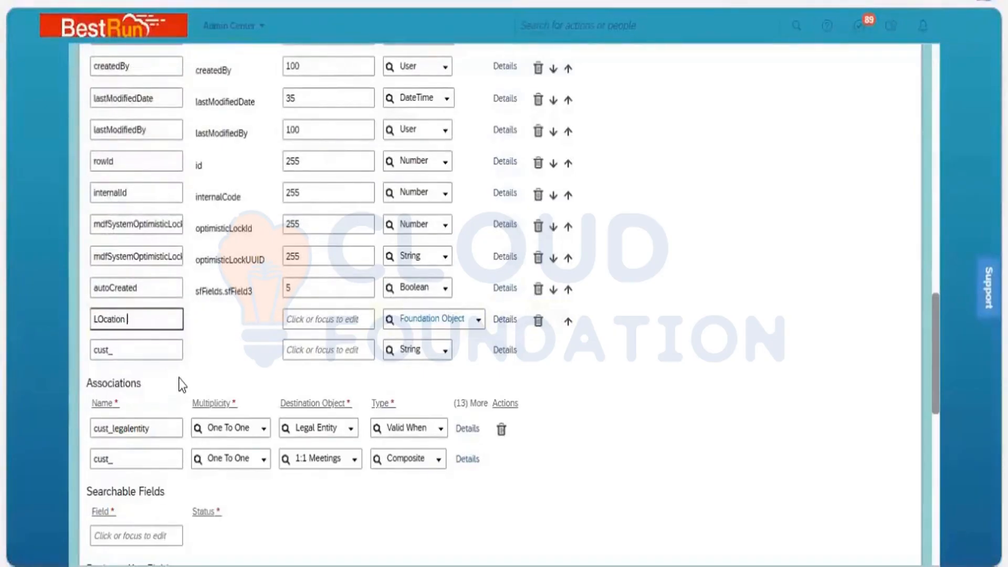
{"action": "type", "text": "Area"}
{"action": "key", "text": "BackSpace"}
{"action": "key", "text": "BackSpace"}
{"action": "key", "text": "BackSpace"}
{"action": "key", "text": "BackSpace"}
{"action": "key", "text": "BackSpace"}
{"action": "key", "text": "BackSpace"}
{"action": "key", "text": "BackSpace"}
{"action": "key", "text": "BackSpace"}
{"action": "key", "text": "BackSpace"}
{"action": "key", "text": "BackSpace"}
{"action": "key", "text": "BackSpace"}
{"action": "key", "text": "BackSpace"}
{"action": "type", "text": "ocationarea"}
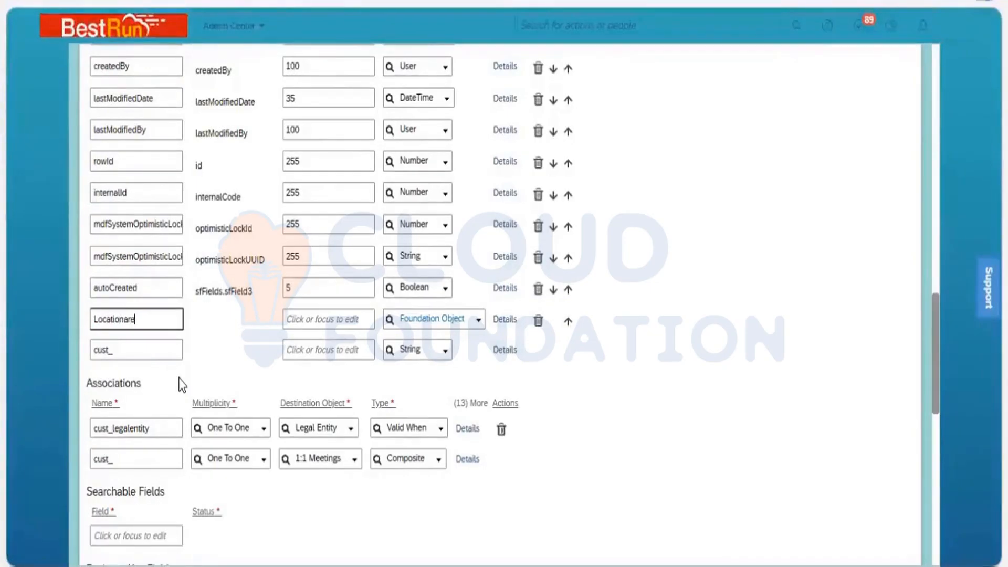
{"action": "left_click", "coordinate": [323, 317]}
{"action": "type", "text": "32"}
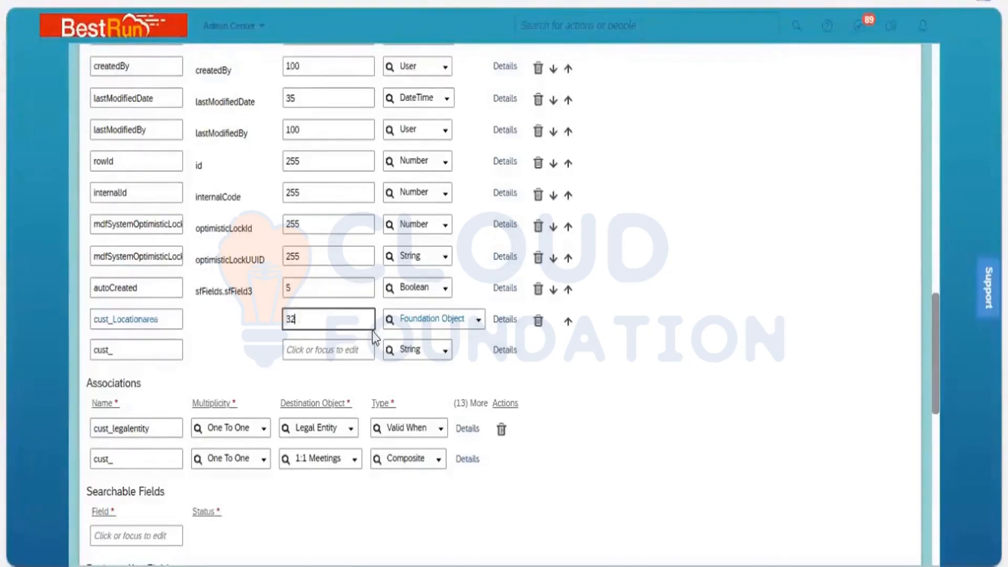
In the details of the cust_Locationarea field, set the label to Location Area.
{"action": "left_click", "coordinate": [505, 321]}
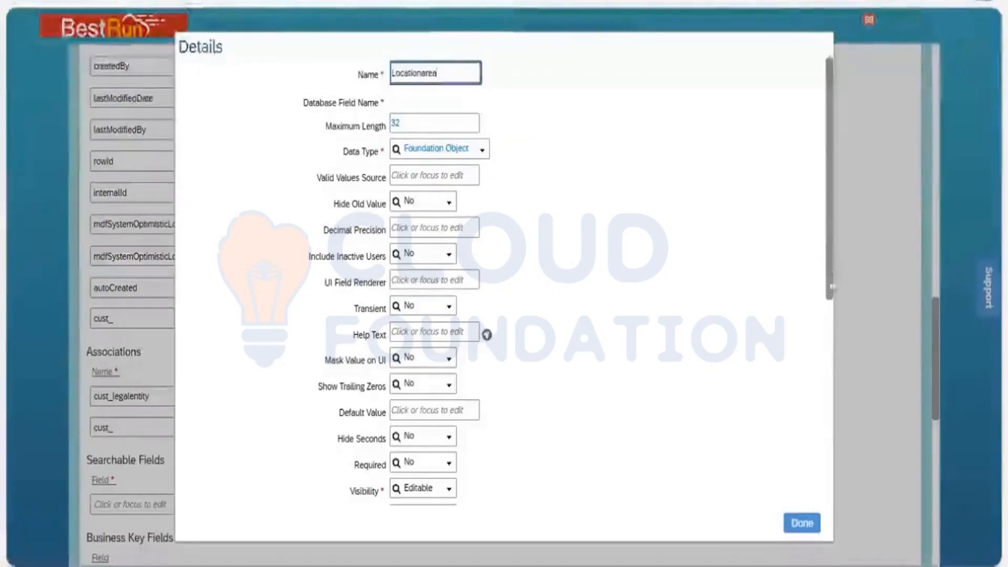
{"action": "scroll", "coordinate": [830, 315], "scroll_direction": "down", "scroll_amount": 2}
{"action": "scroll", "coordinate": [824, 364], "scroll_direction": "down", "scroll_amount": 2}
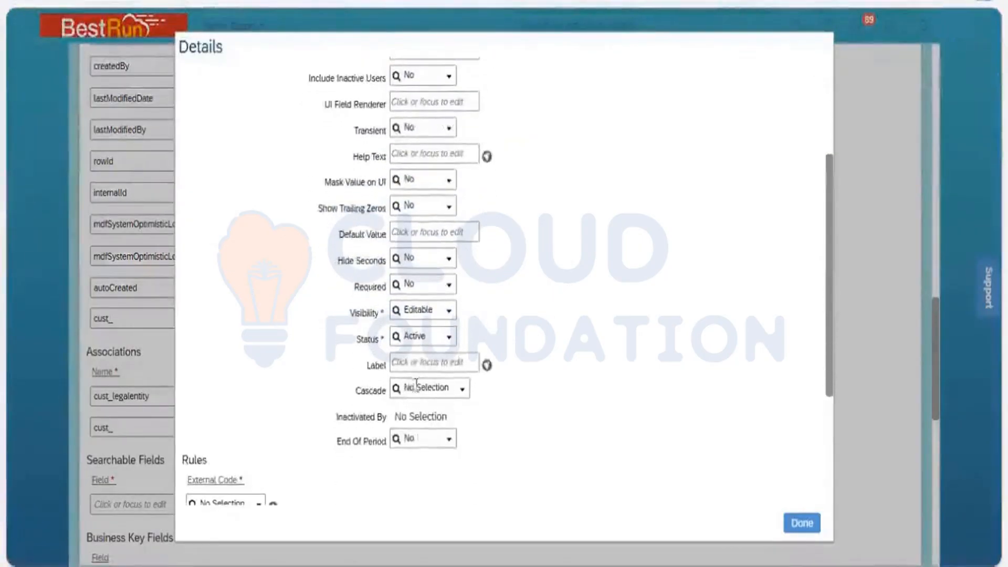
{"action": "left_click", "coordinate": [408, 362]}
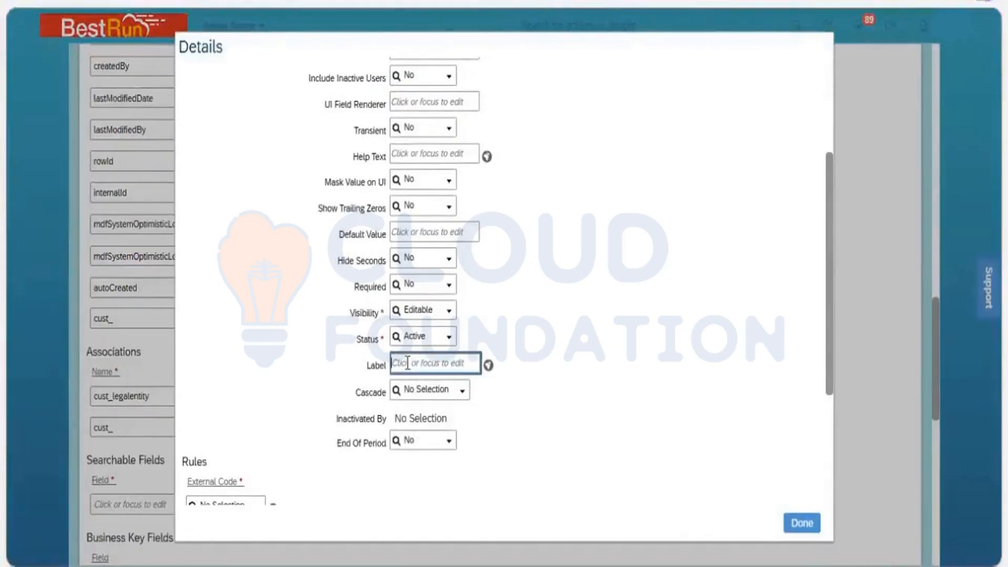
{"action": "type", "text": "Locatio"}
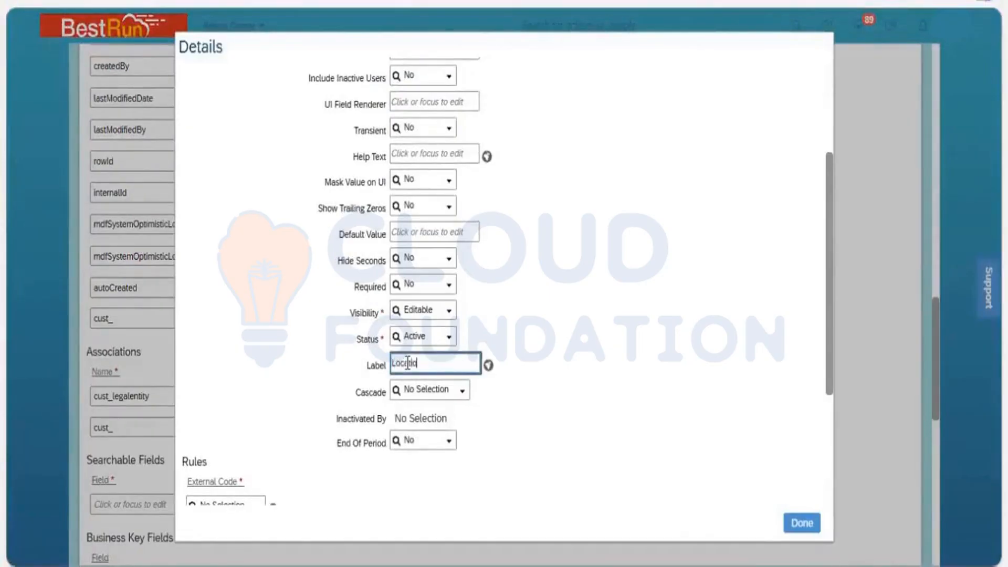
{"action": "type", "text": "n Area"}
{"action": "left_click", "coordinate": [810, 520]}
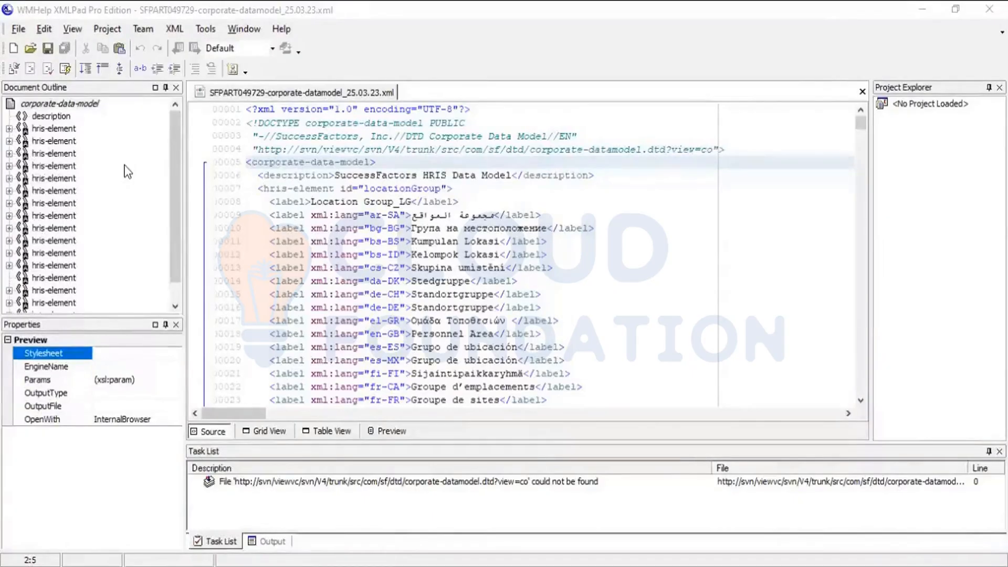
In the corporate data model open in XMLPad, locate the location hris-element and highlight its id value.
{"action": "left_click", "coordinate": [58, 153]}
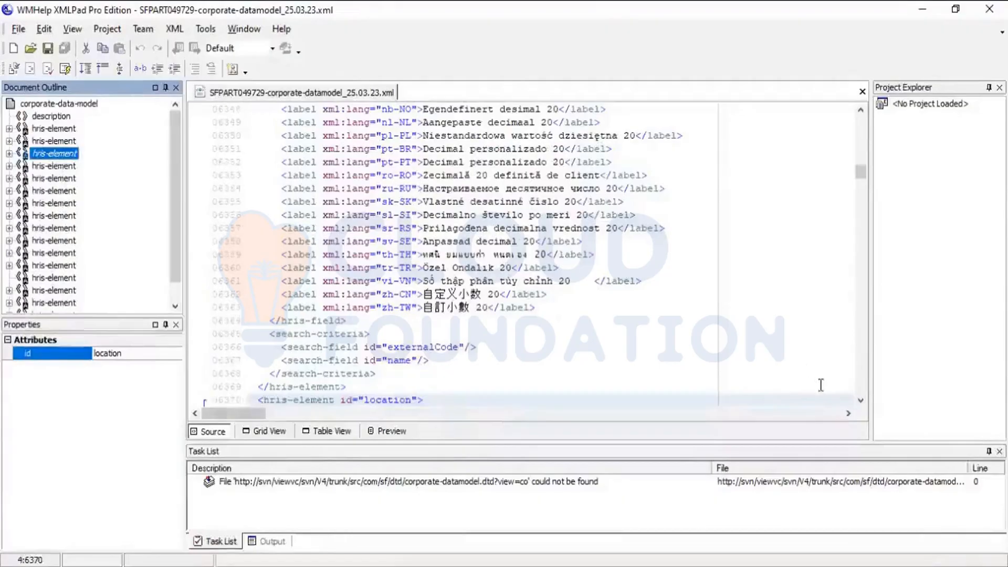
{"action": "left_click", "coordinate": [861, 402]}
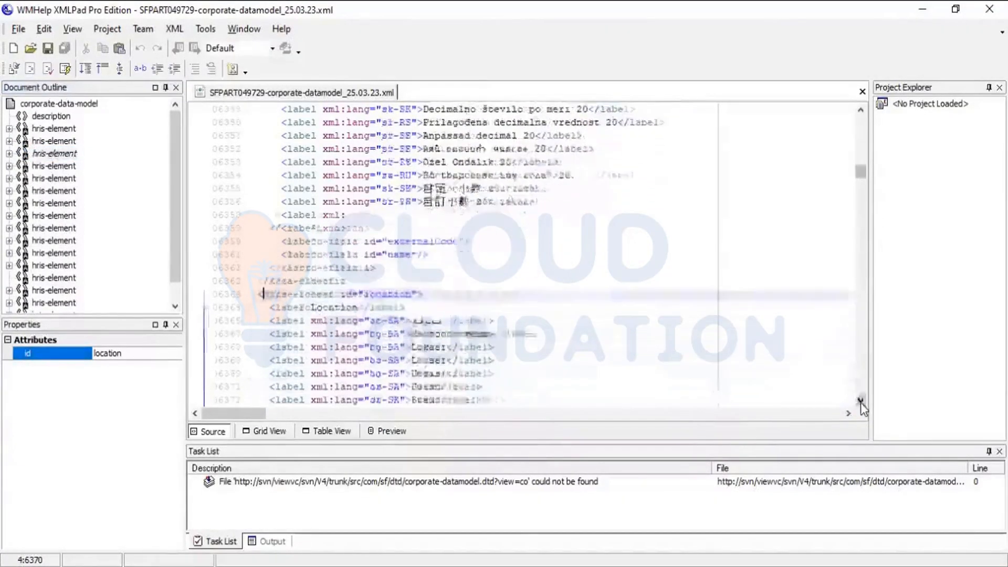
{"action": "left_click", "coordinate": [861, 403]}
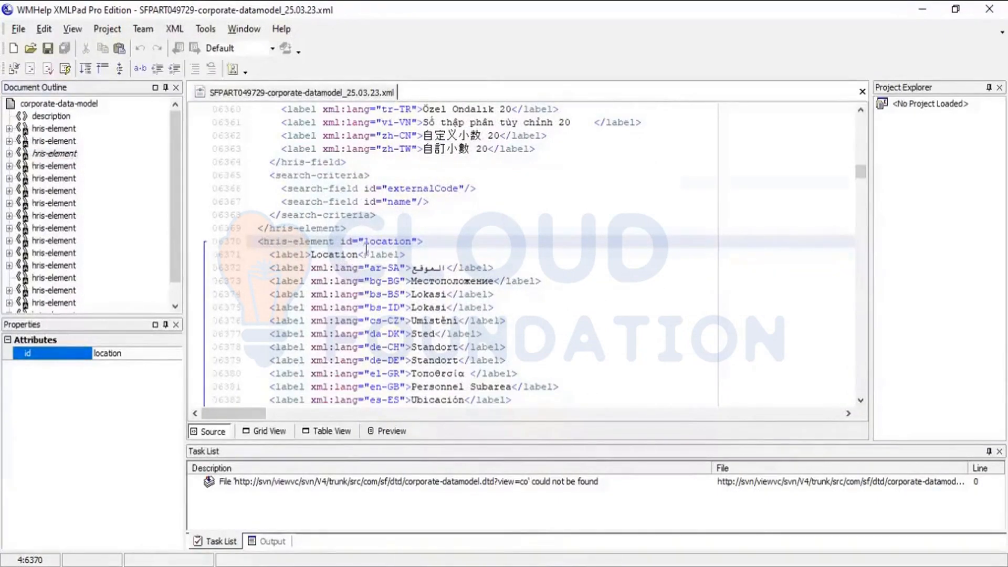
{"action": "left_click", "coordinate": [365, 243]}
{"action": "key", "text": "shift+Right"}
{"action": "key", "text": "shift+Right"}
{"action": "key", "text": "shift+Right"}
{"action": "key", "text": "shift+Right"}
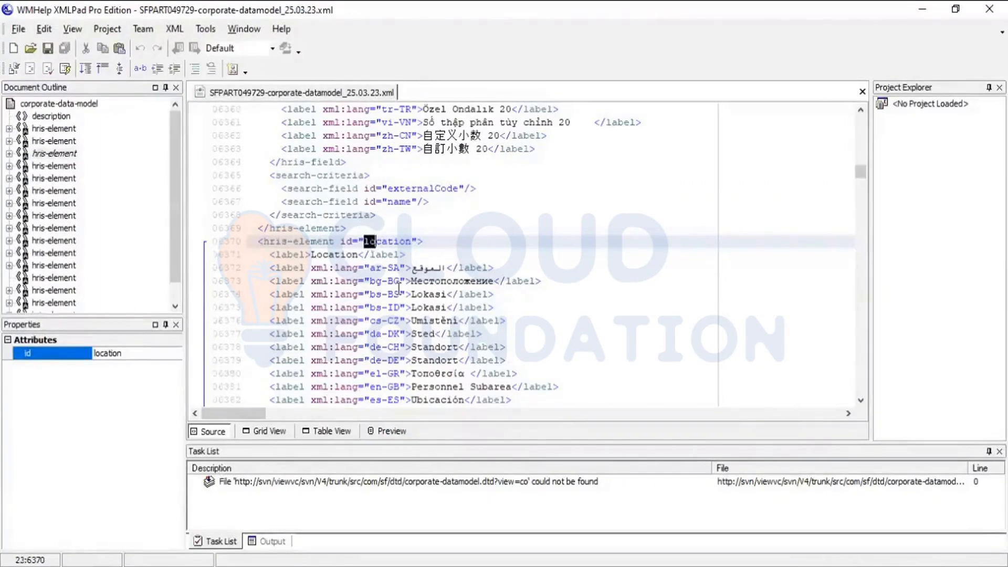
{"action": "key", "text": "shift+Right"}
{"action": "key", "text": "shift+Right"}
{"action": "key", "text": "shift+Right"}
{"action": "key", "text": "shift+Right"}
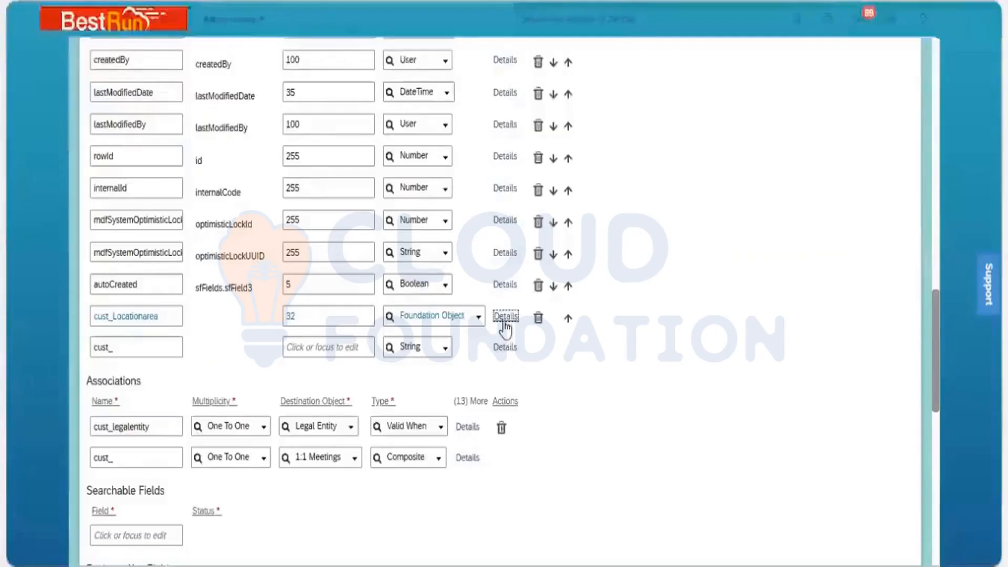
Back in the Business Unit object definition, set the Valid Values Source of cust_Locationarea to location and save the definition.
{"action": "left_click", "coordinate": [505, 317]}
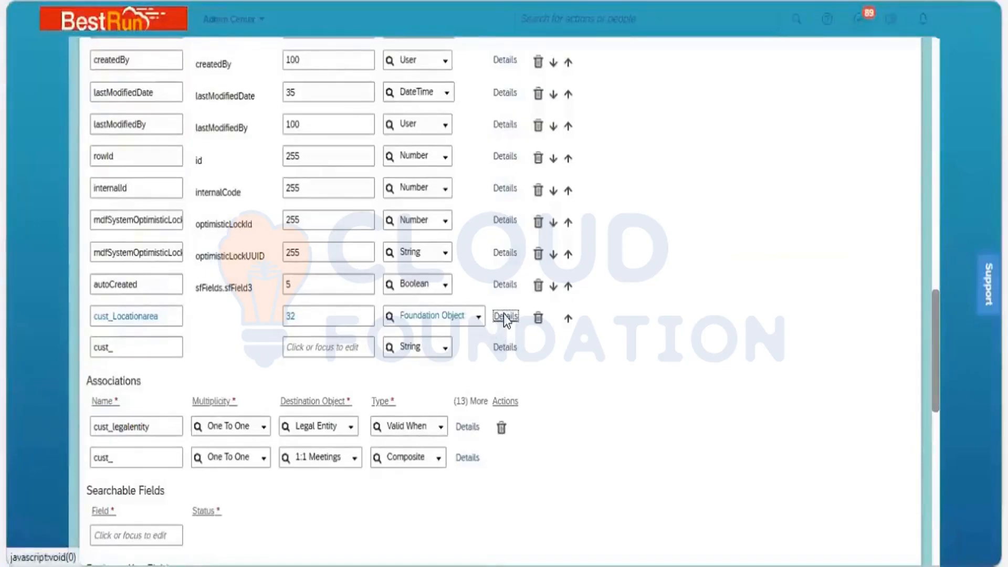
{"action": "left_click", "coordinate": [506, 317]}
{"action": "left_click", "coordinate": [426, 170]}
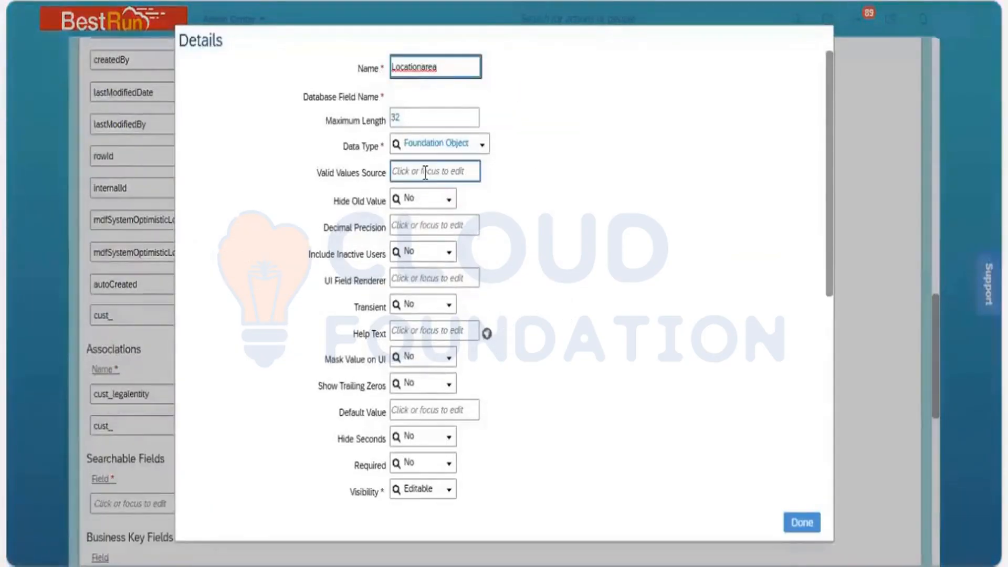
{"action": "type", "text": "location"}
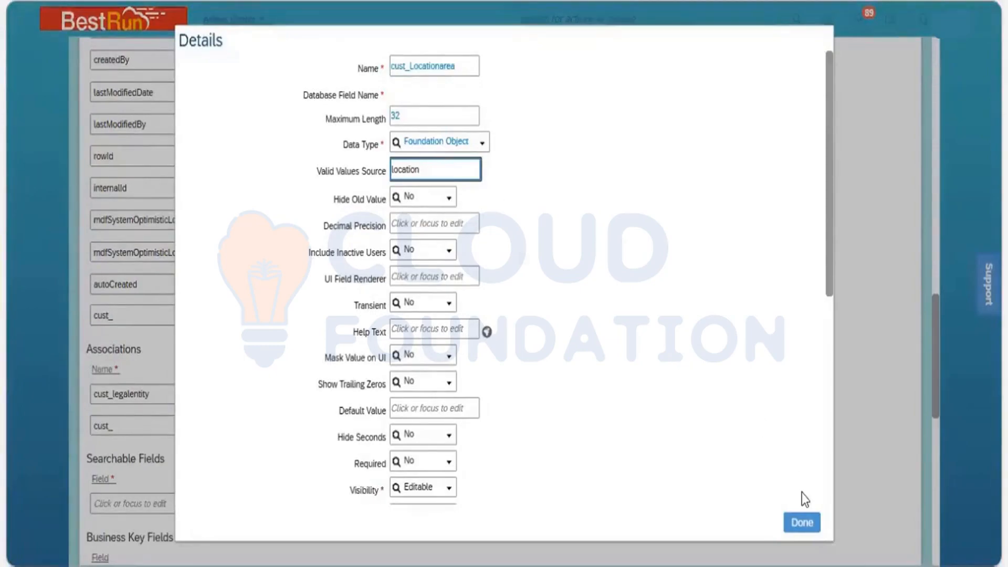
{"action": "left_click", "coordinate": [802, 522]}
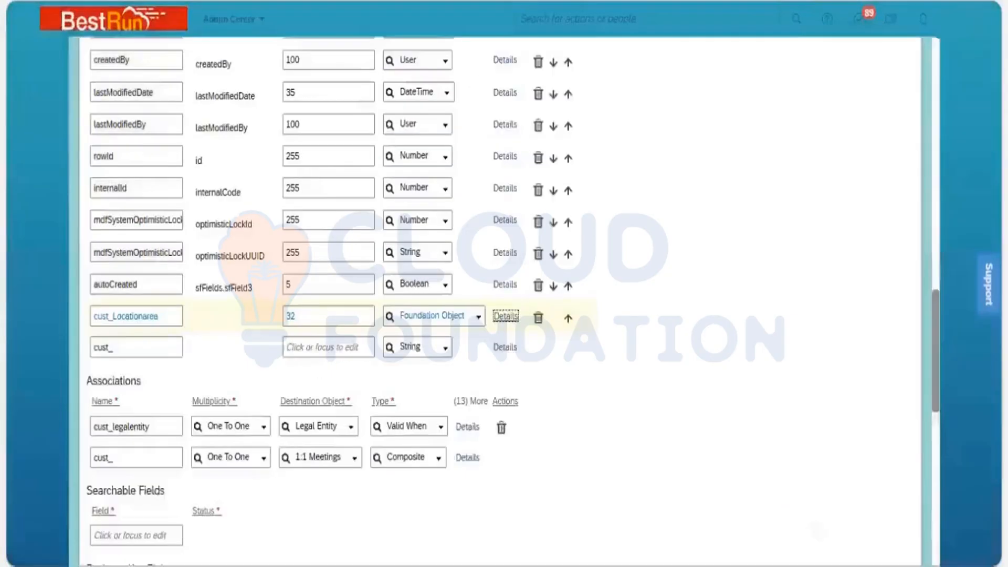
{"action": "left_click_drag", "start_coordinate": [935, 394], "coordinate": [934, 549]}
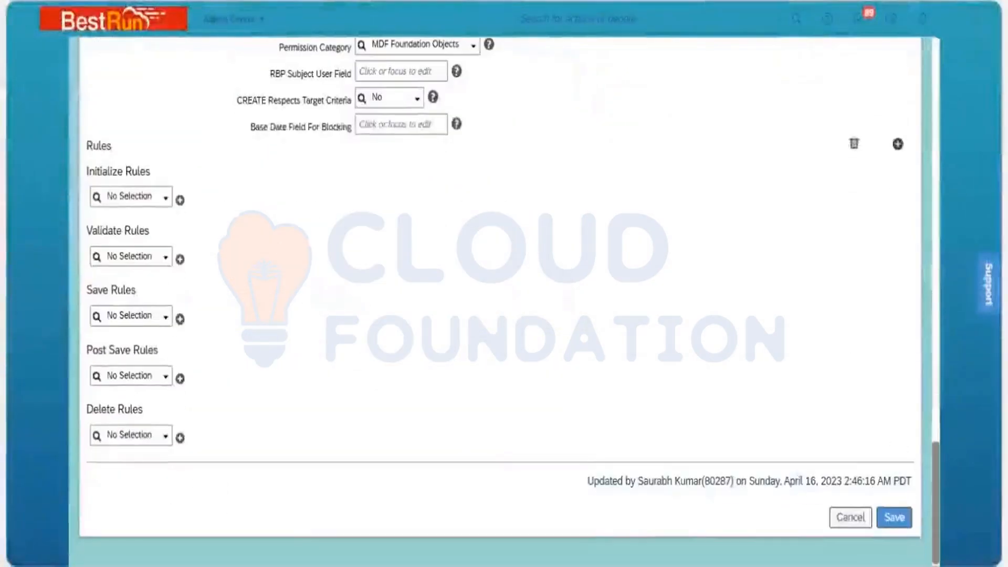
{"action": "left_click", "coordinate": [897, 517]}
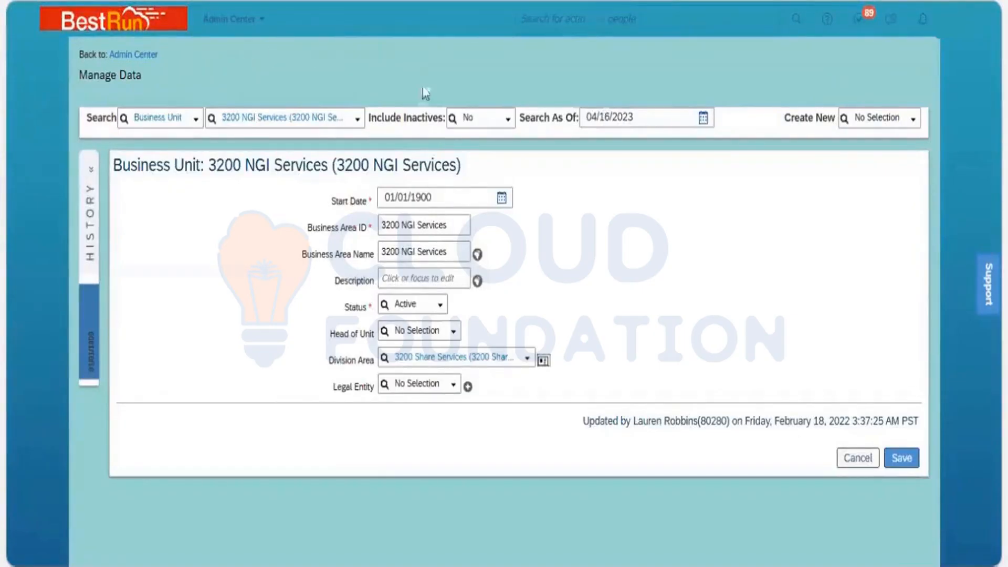
Reload the 3200 NGI Services record in Manage Data, open it for correction and view the Location Area choices.
{"action": "key", "text": "F5"}
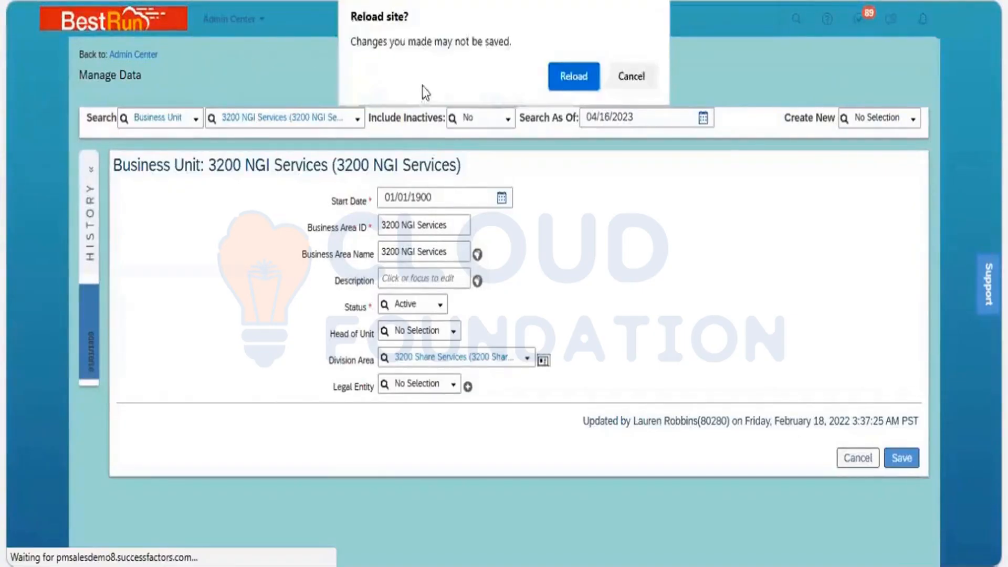
{"action": "left_click", "coordinate": [562, 80]}
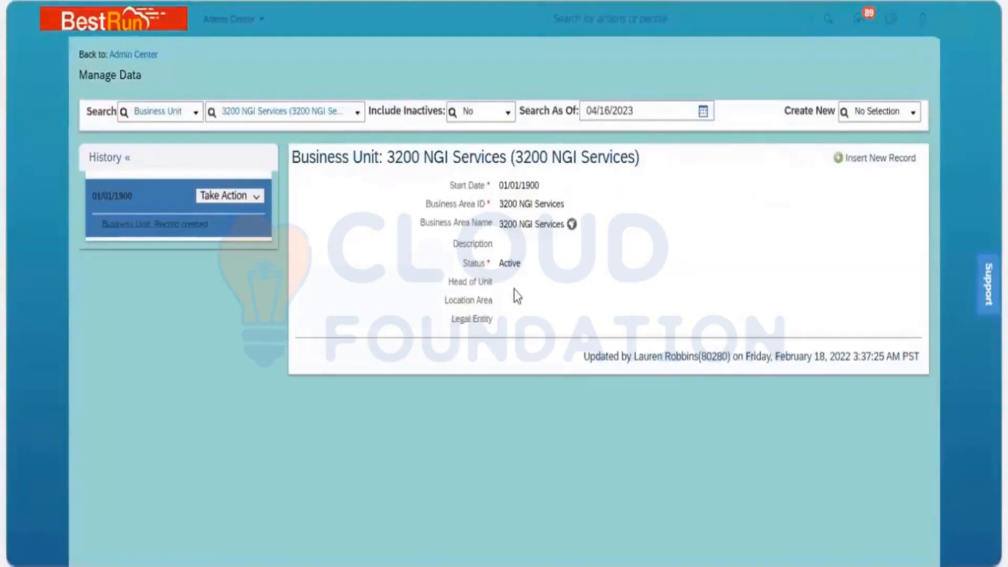
{"action": "left_click", "coordinate": [261, 194]}
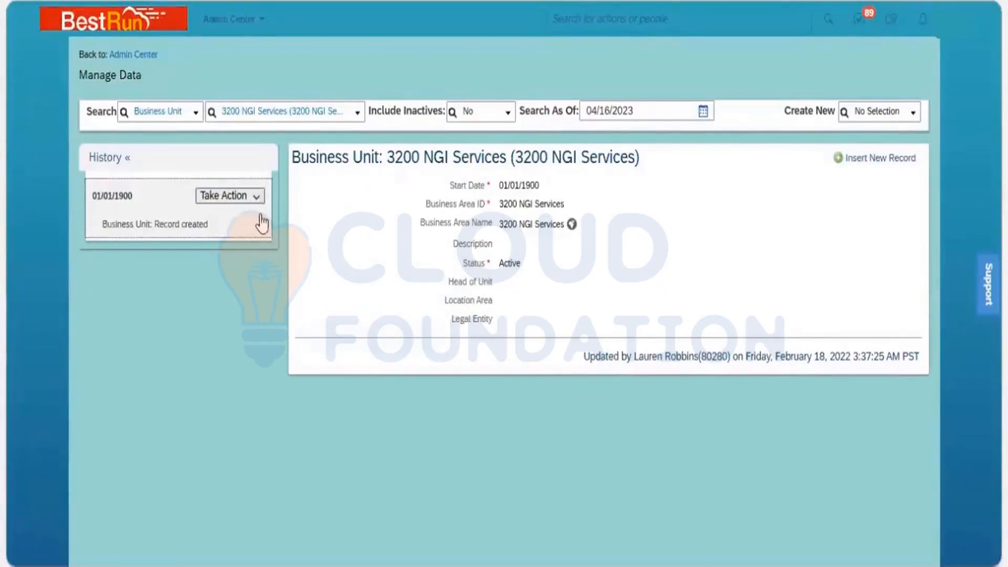
{"action": "left_click", "coordinate": [261, 219]}
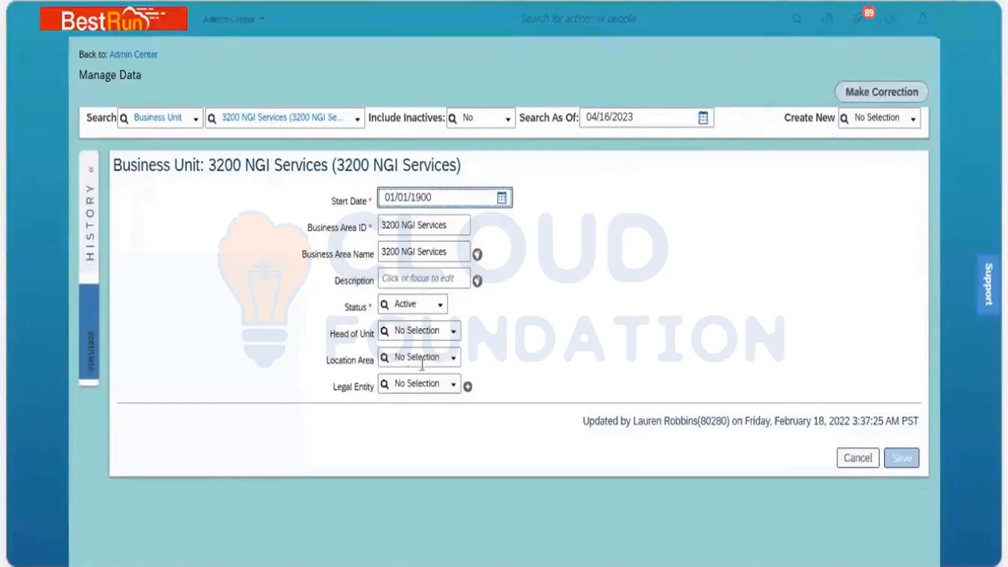
{"action": "left_click", "coordinate": [454, 361]}
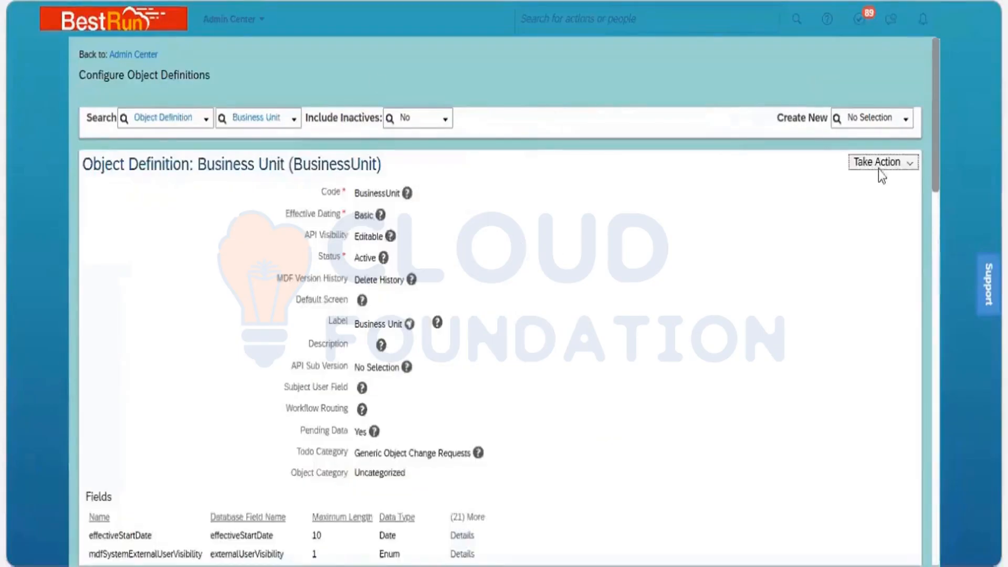
Reopen the Business Unit object definition for correction and review the data type and Valid Values Source of cust_Locationarea.
{"action": "left_click", "coordinate": [912, 167]}
{"action": "left_click", "coordinate": [862, 184]}
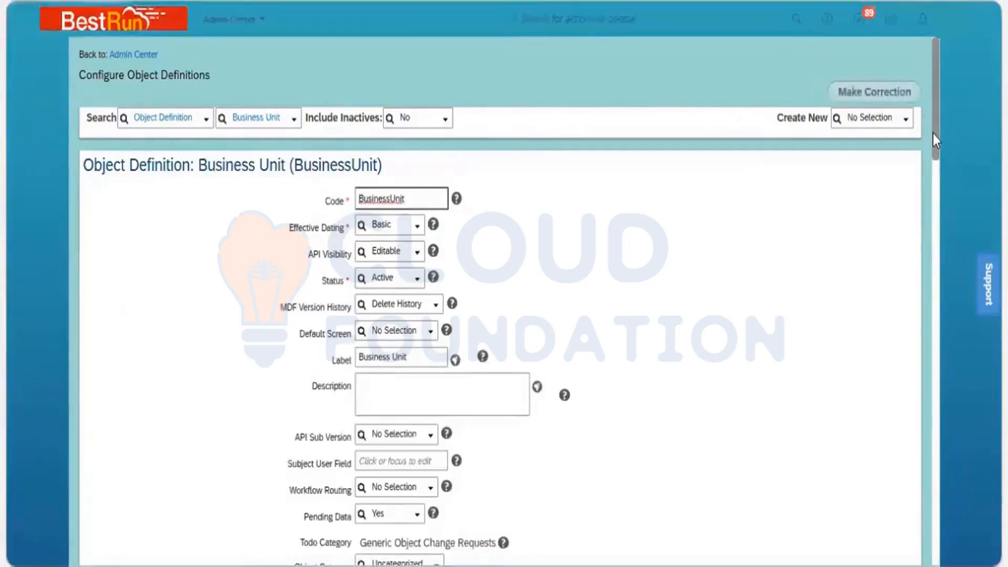
{"action": "left_click_drag", "start_coordinate": [934, 134], "coordinate": [938, 387]}
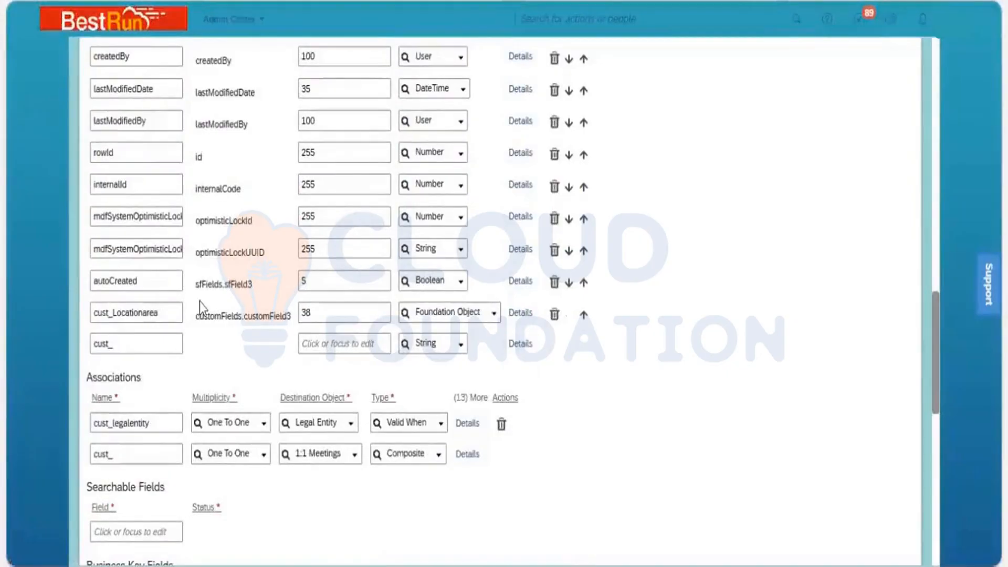
{"action": "left_click", "coordinate": [493, 313]}
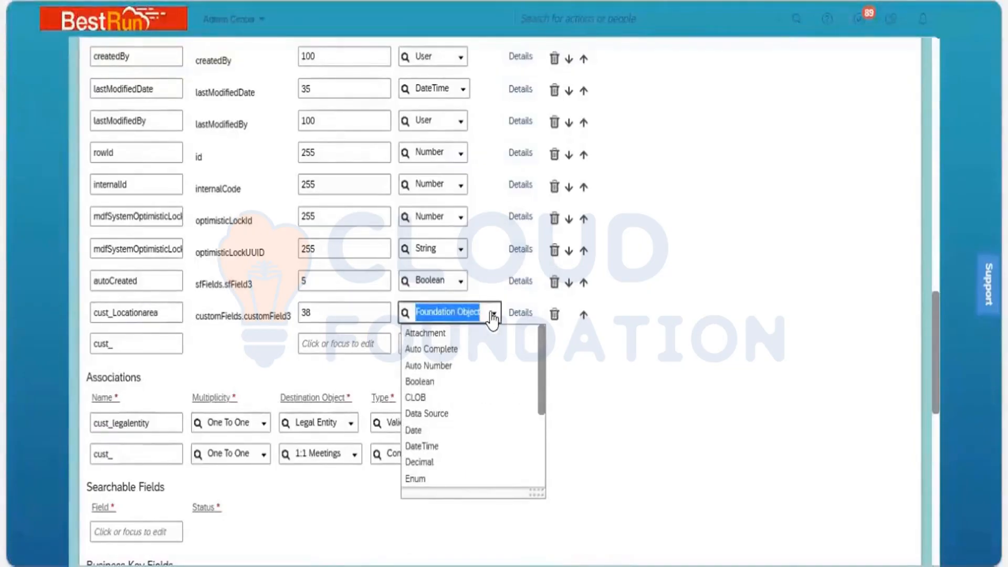
{"action": "left_click", "coordinate": [517, 315]}
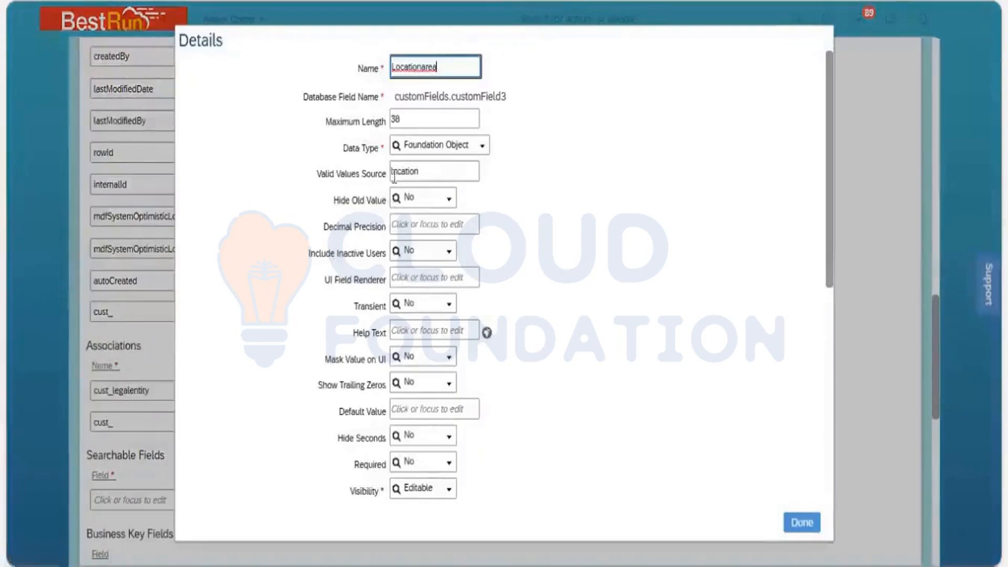
{"action": "left_click", "coordinate": [394, 176]}
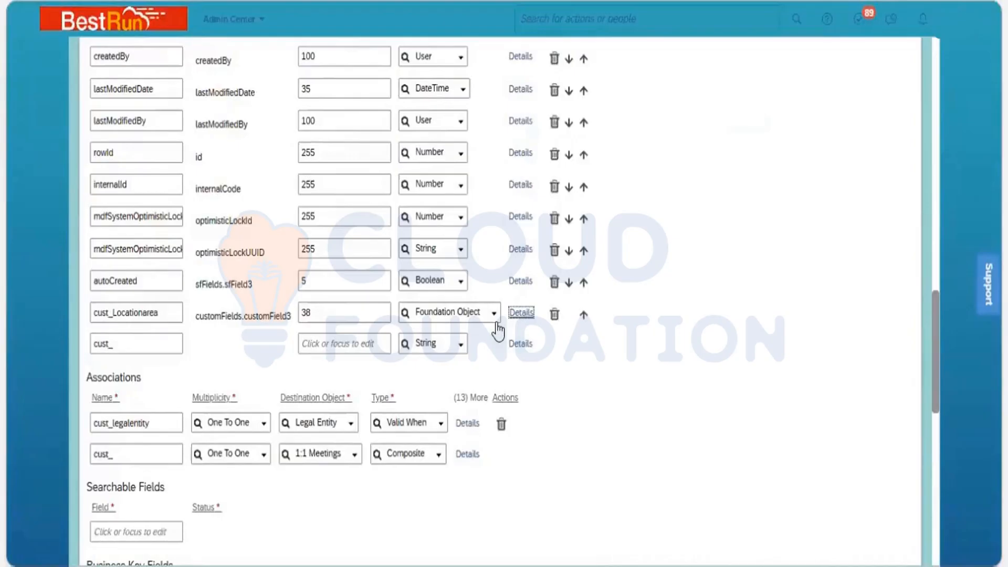
Delete the cust_Locationarea field from the Business Unit object definition and save the definition.
{"action": "left_click", "coordinate": [555, 314]}
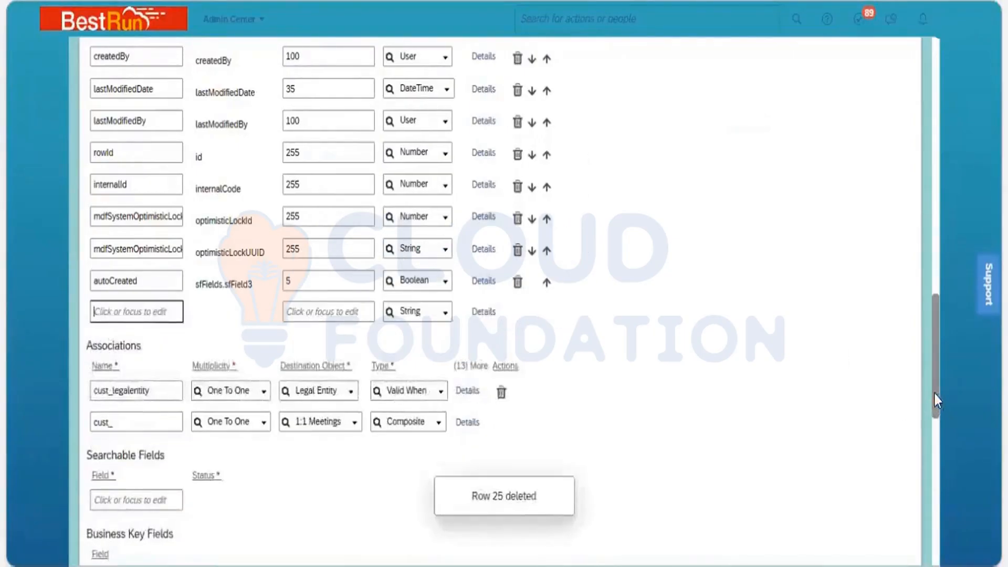
{"action": "left_click_drag", "start_coordinate": [935, 399], "coordinate": [935, 549]}
{"action": "left_click", "coordinate": [894, 514]}
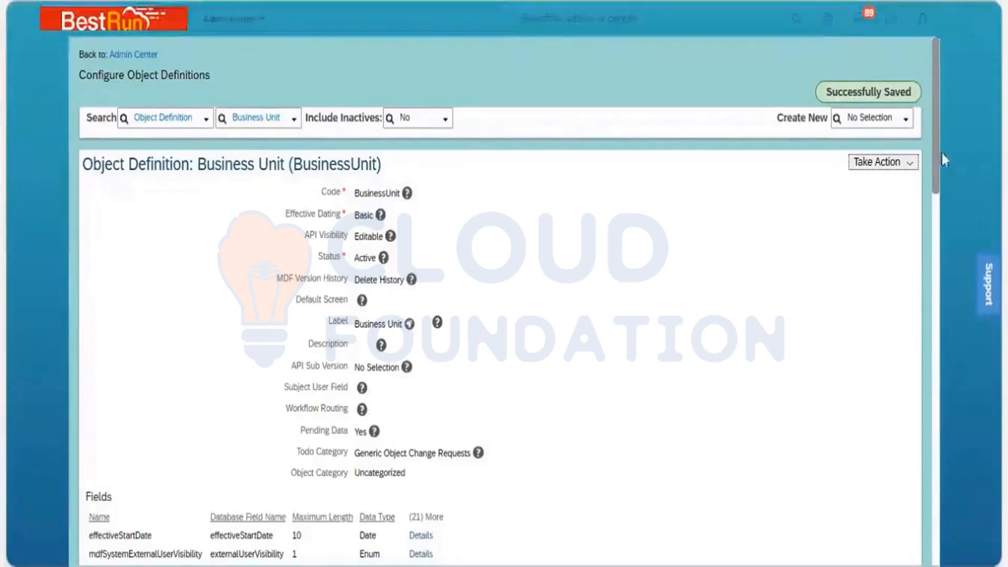
Review the Business Unit field list and view the details of the effectiveStartDate field.
{"action": "scroll", "coordinate": [937, 190], "scroll_direction": "down", "scroll_amount": 3}
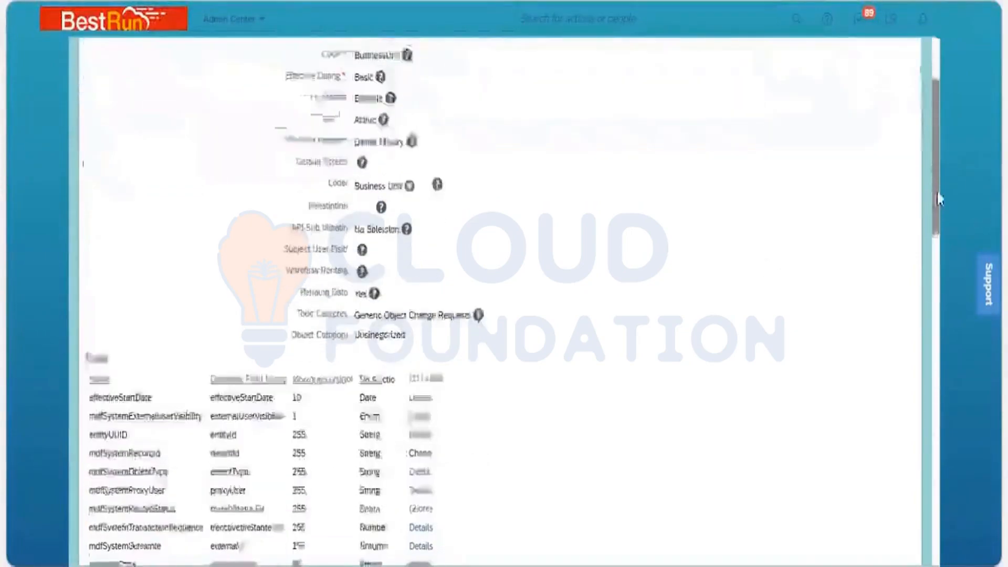
{"action": "left_click_drag", "start_coordinate": [938, 198], "coordinate": [945, 251]}
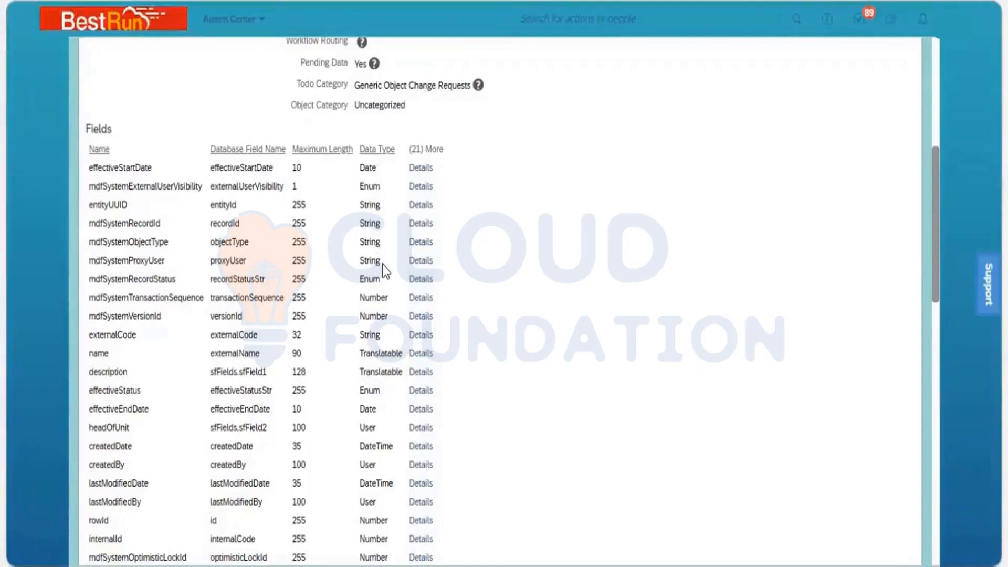
{"action": "left_click", "coordinate": [421, 167]}
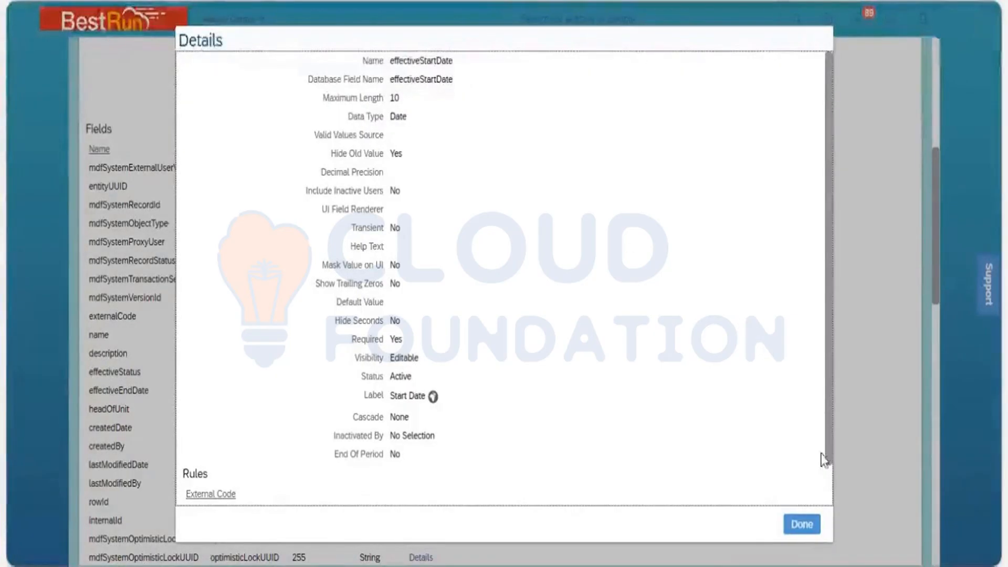
{"action": "left_click", "coordinate": [817, 522]}
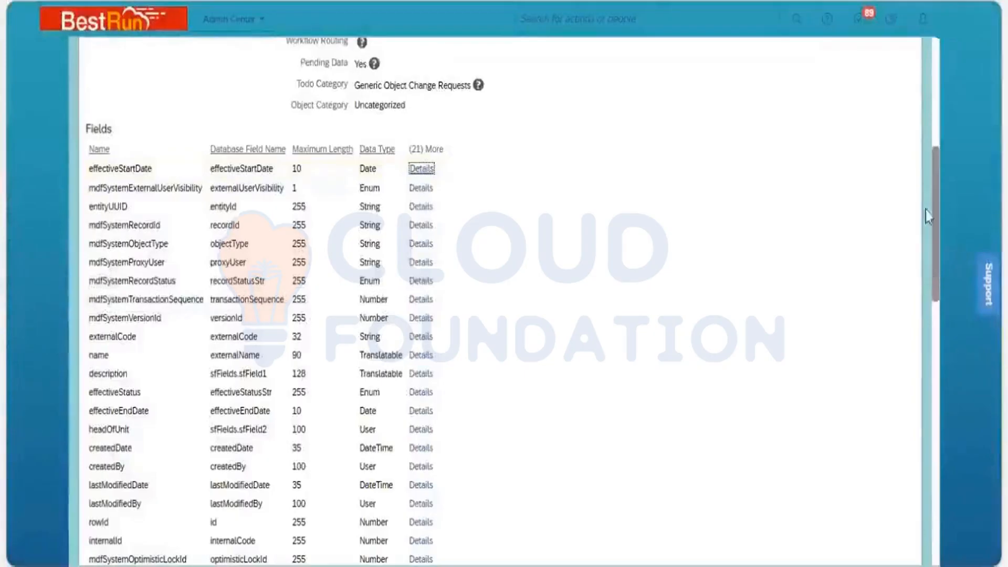
{"action": "left_click_drag", "start_coordinate": [934, 269], "coordinate": [925, 106]}
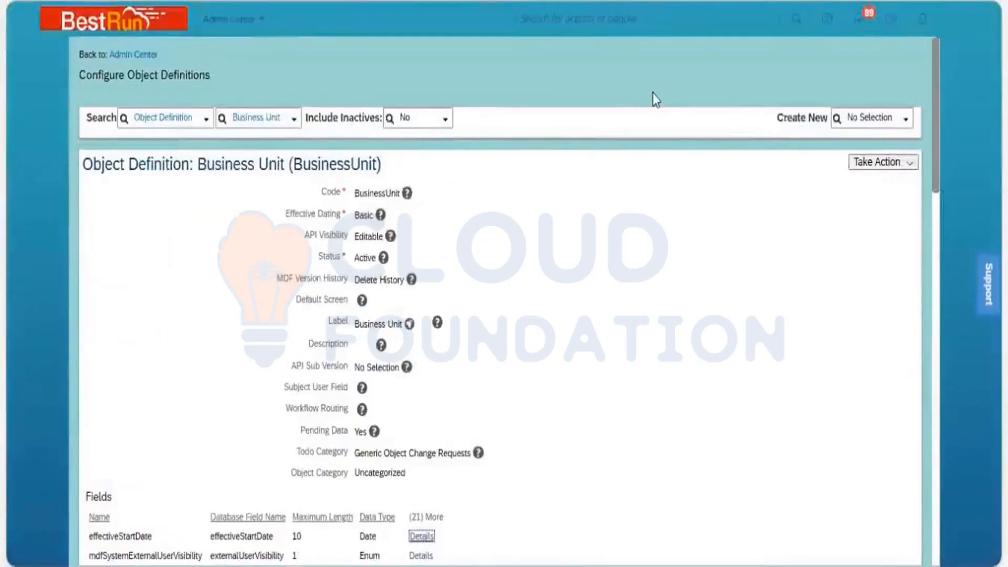